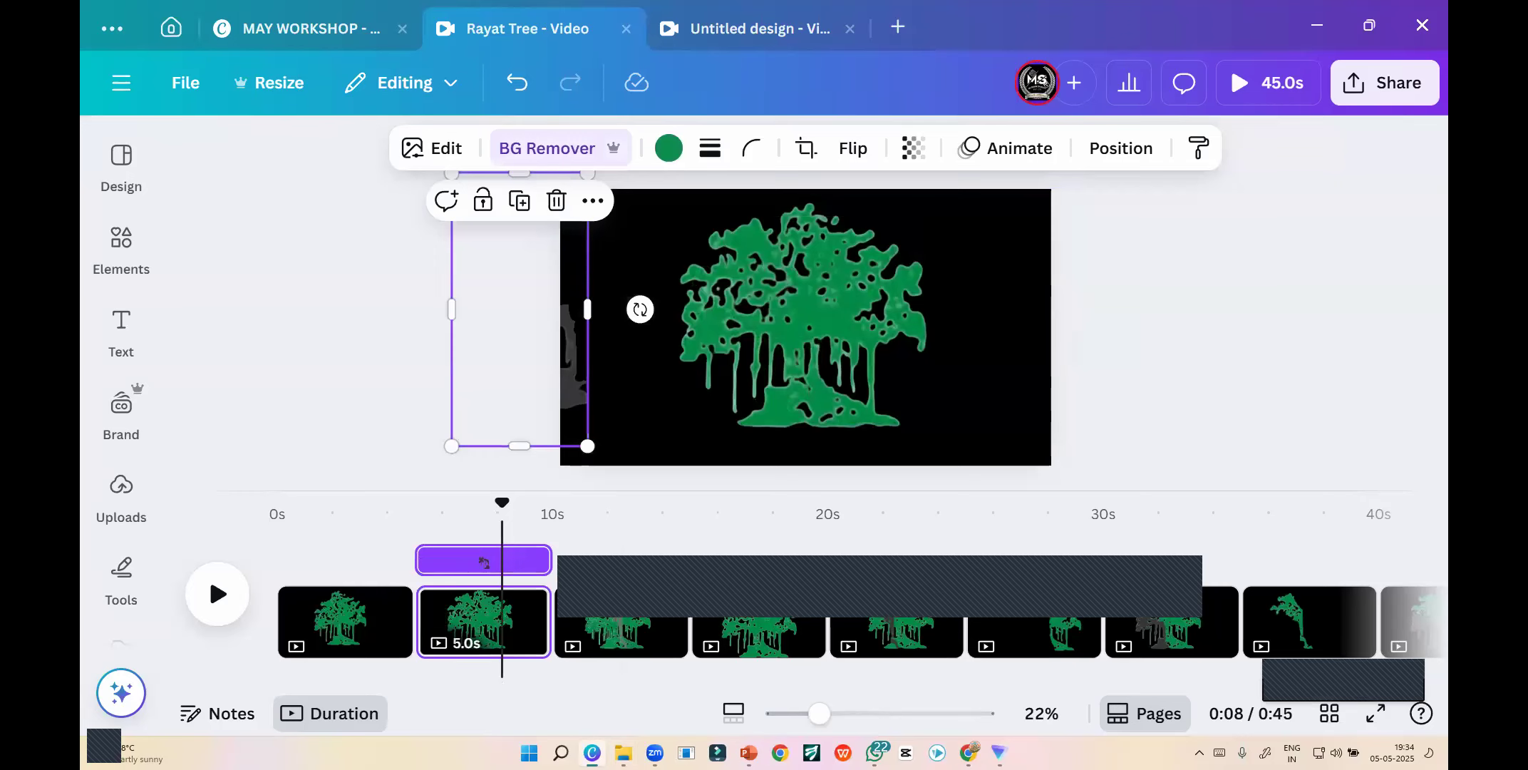
- Switch to File Explorer, open the RayatLogo image from the Downloads folder, inspect it up close and close the viewer
click(623, 752)
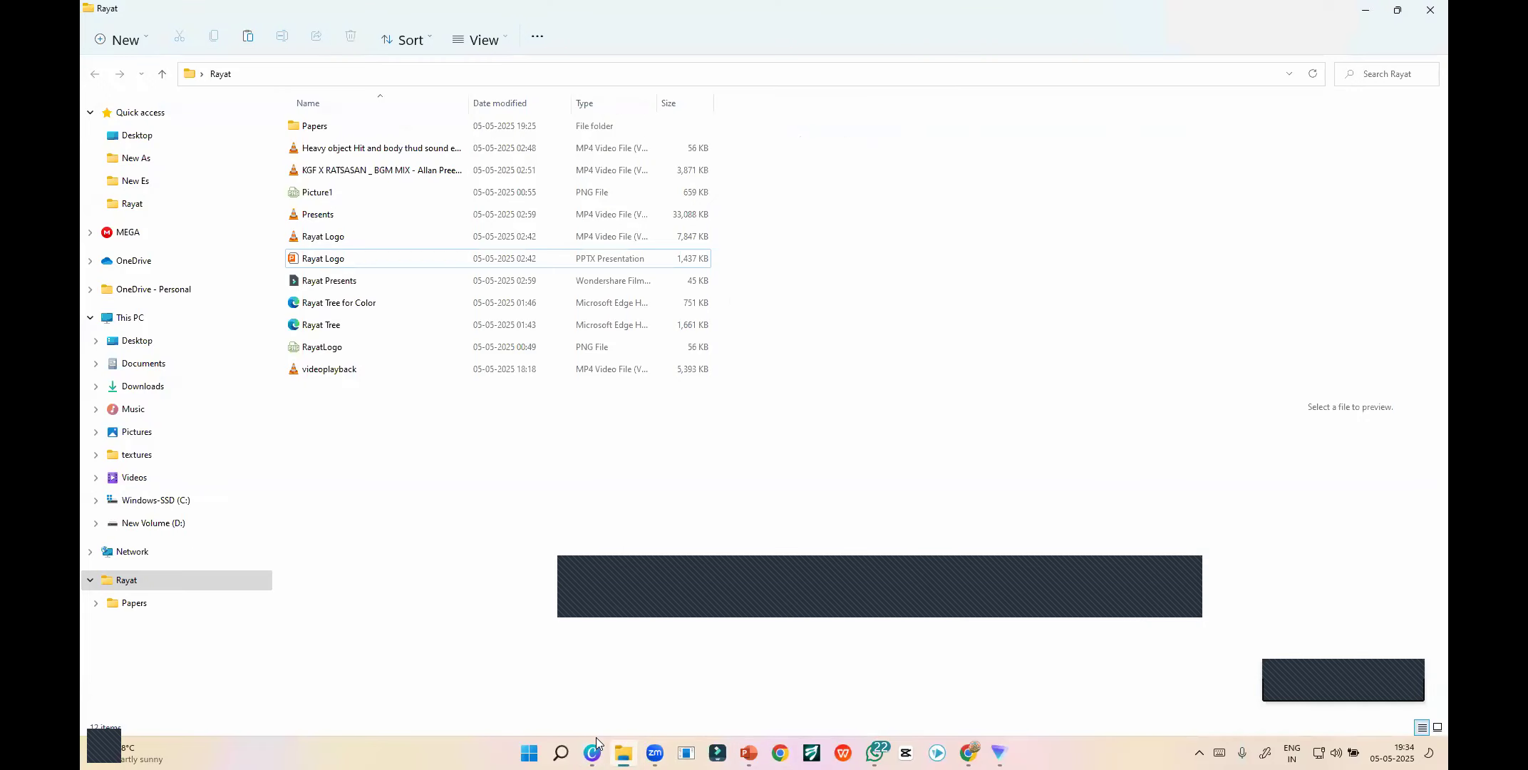
click(142, 363)
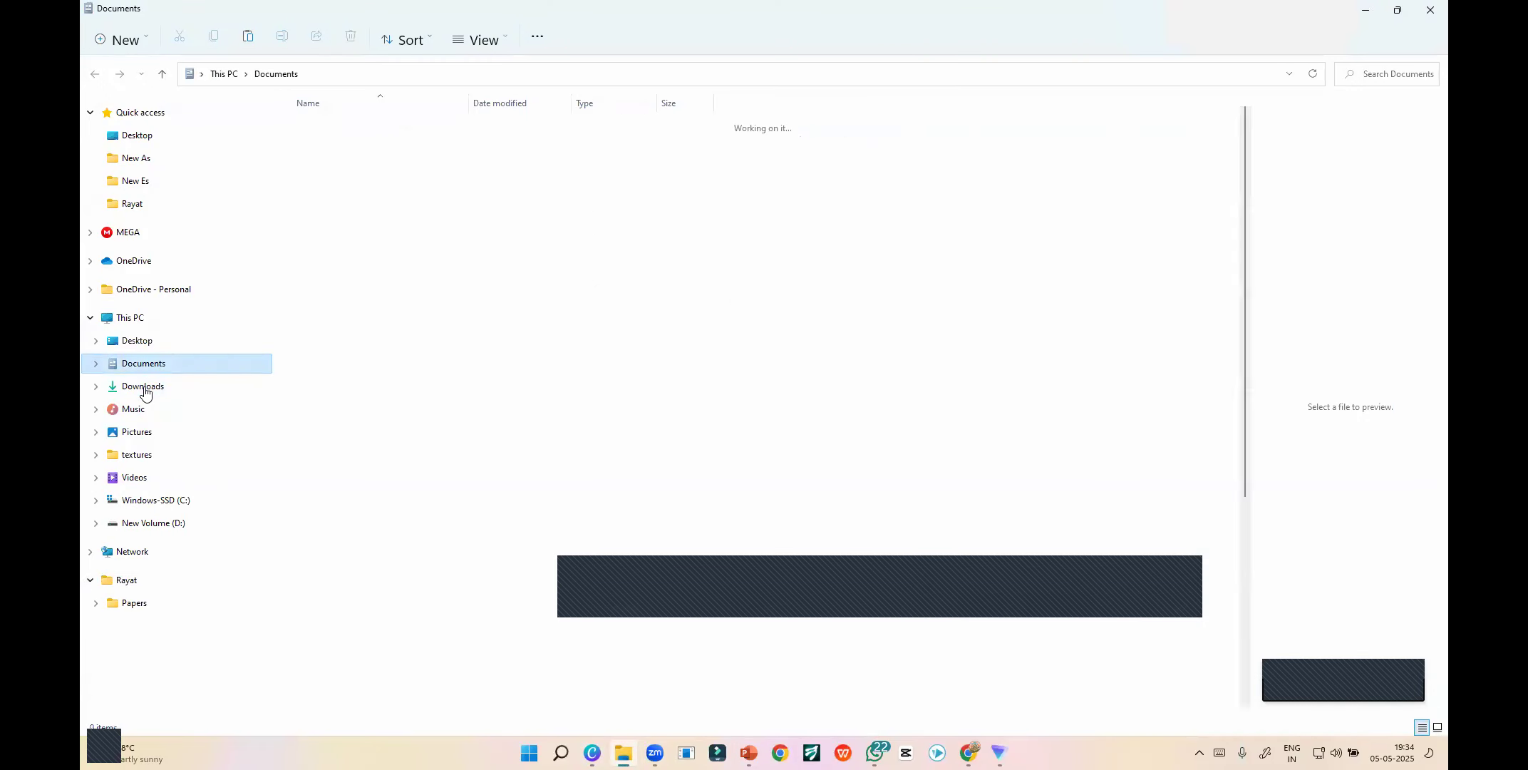
click(143, 386)
double_click(550, 165)
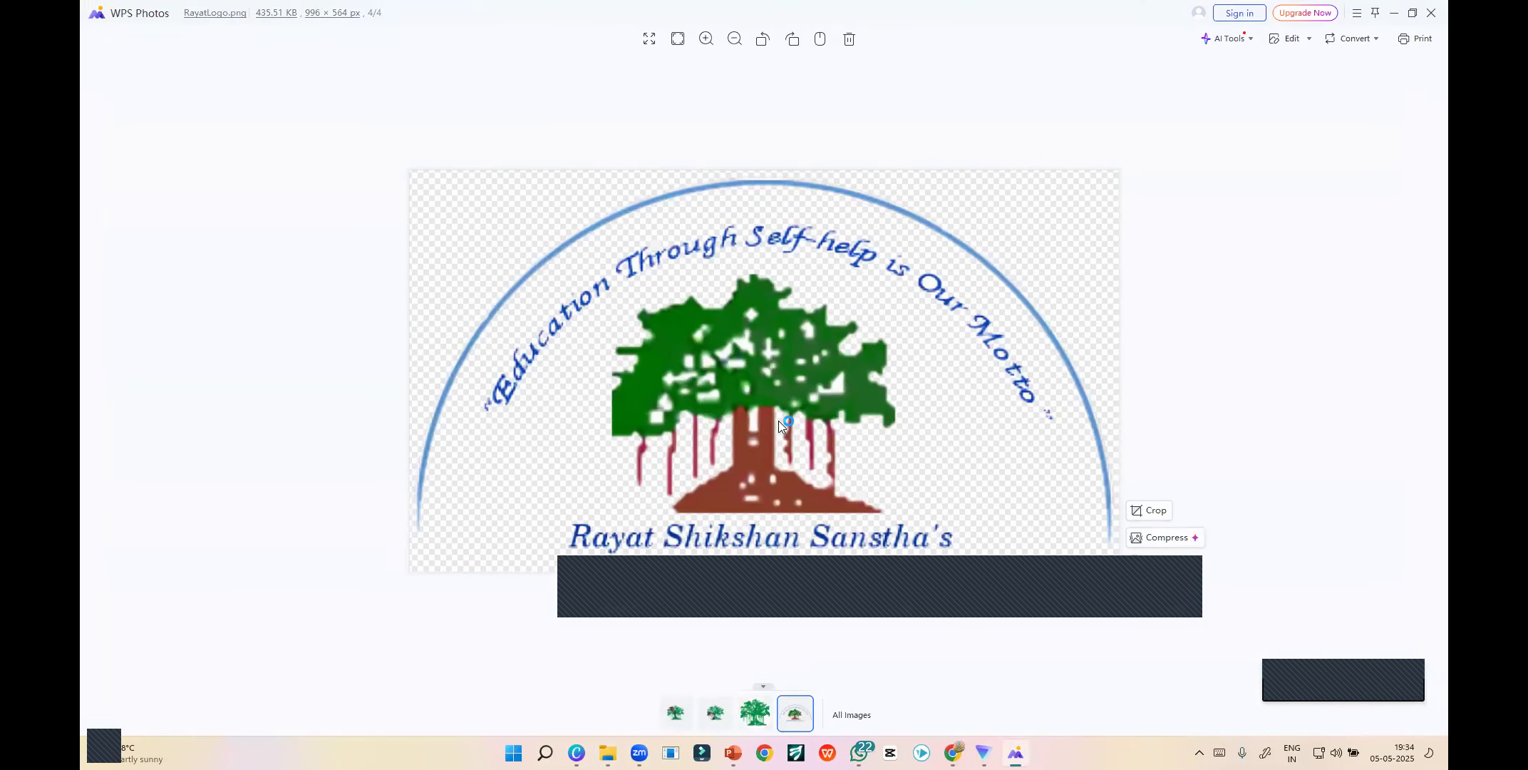
scroll(778, 421, up, 4)
scroll(778, 420, down, 3)
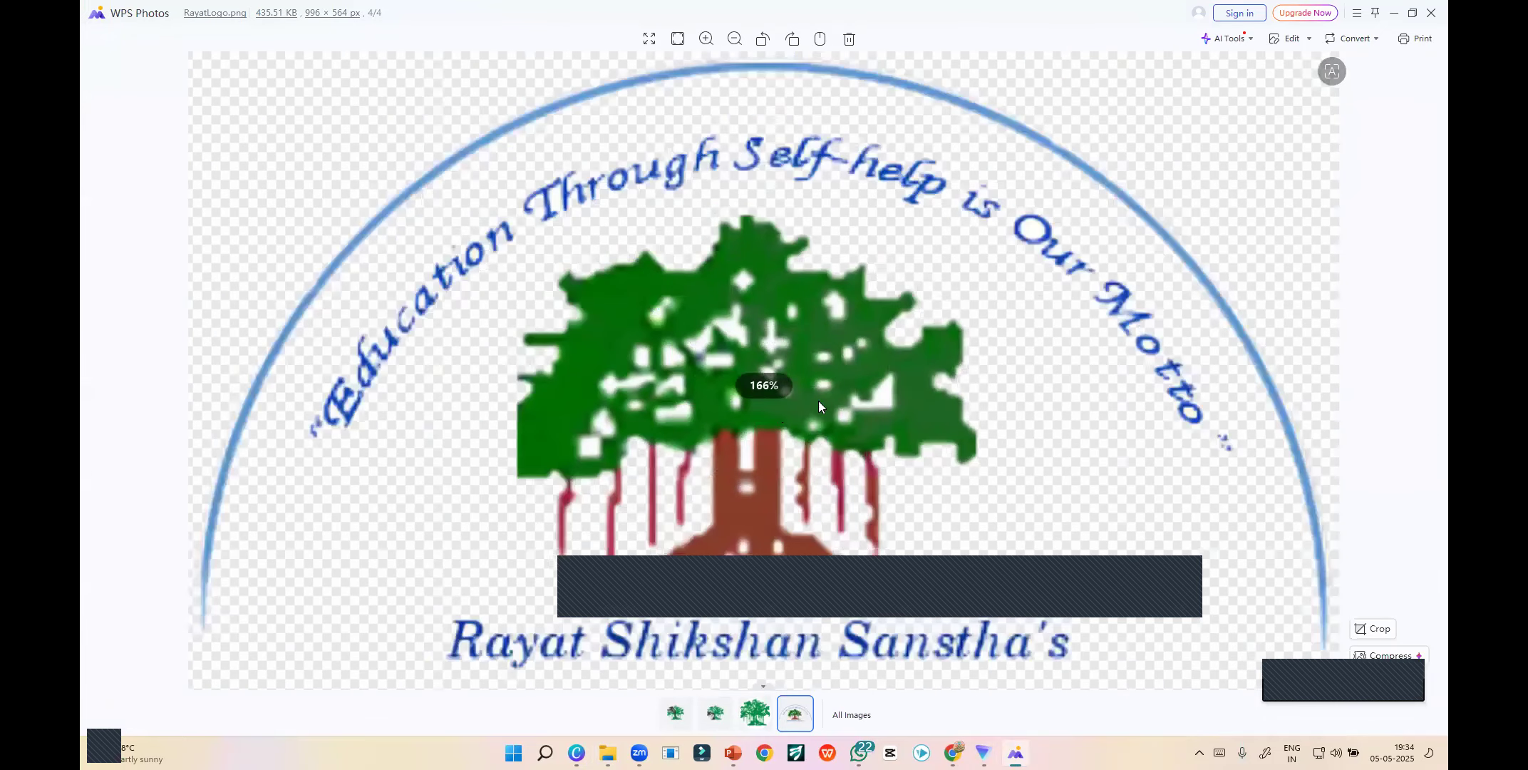
scroll(818, 401, down, 1)
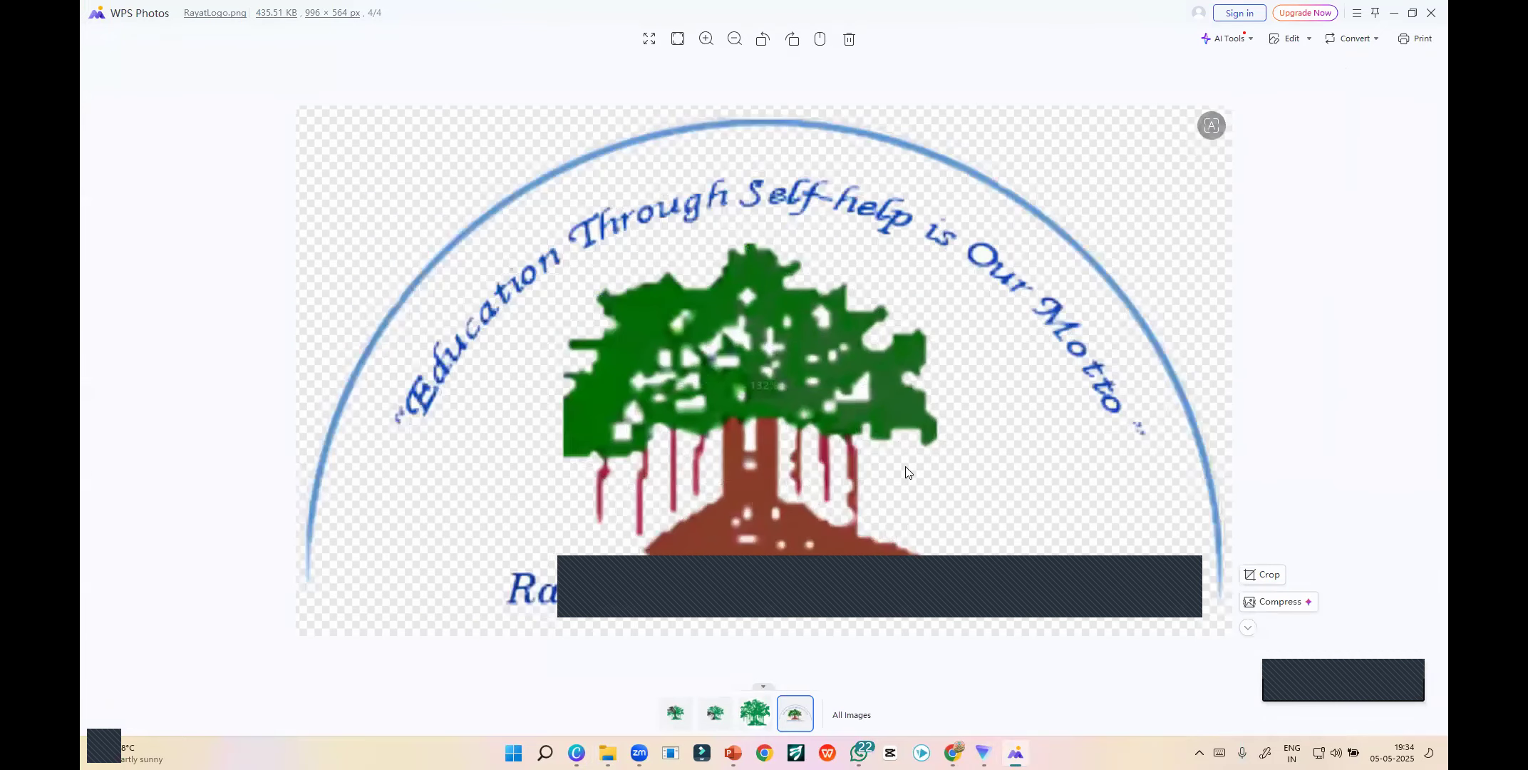
click(1431, 13)
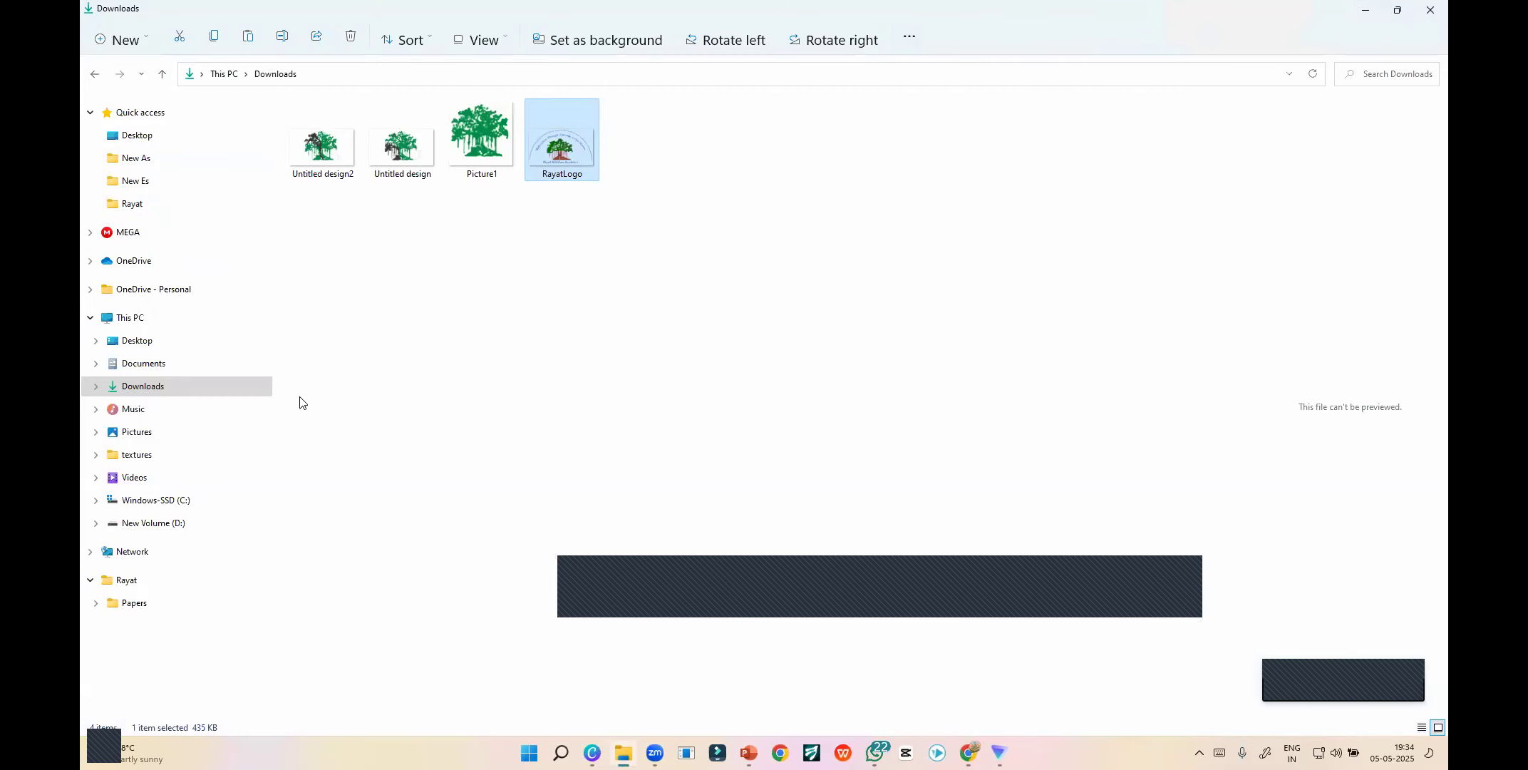
- View the Picture1 image and the Untitled design image from the Downloads folder, closing the viewer after each
click(487, 139)
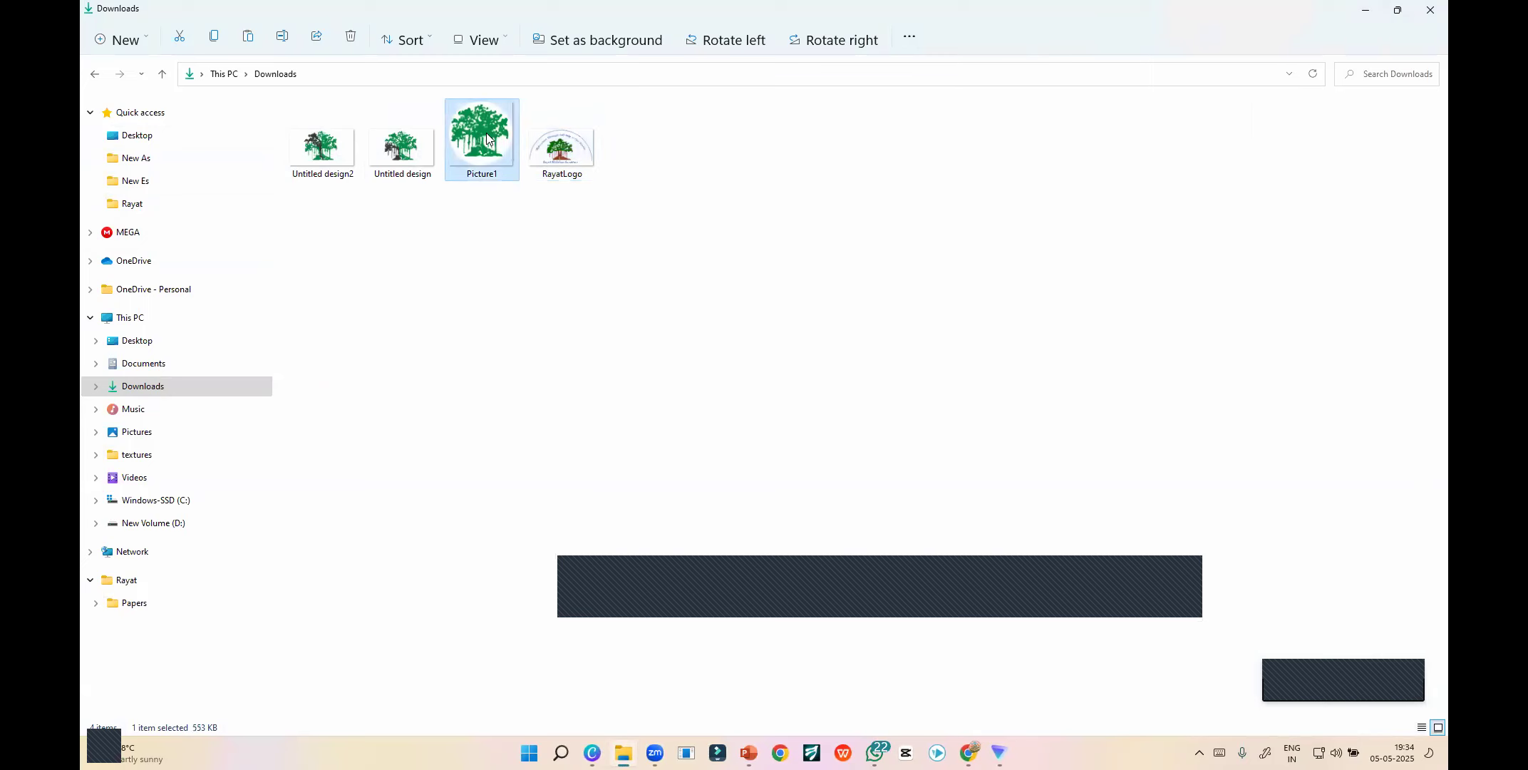
double_click(487, 139)
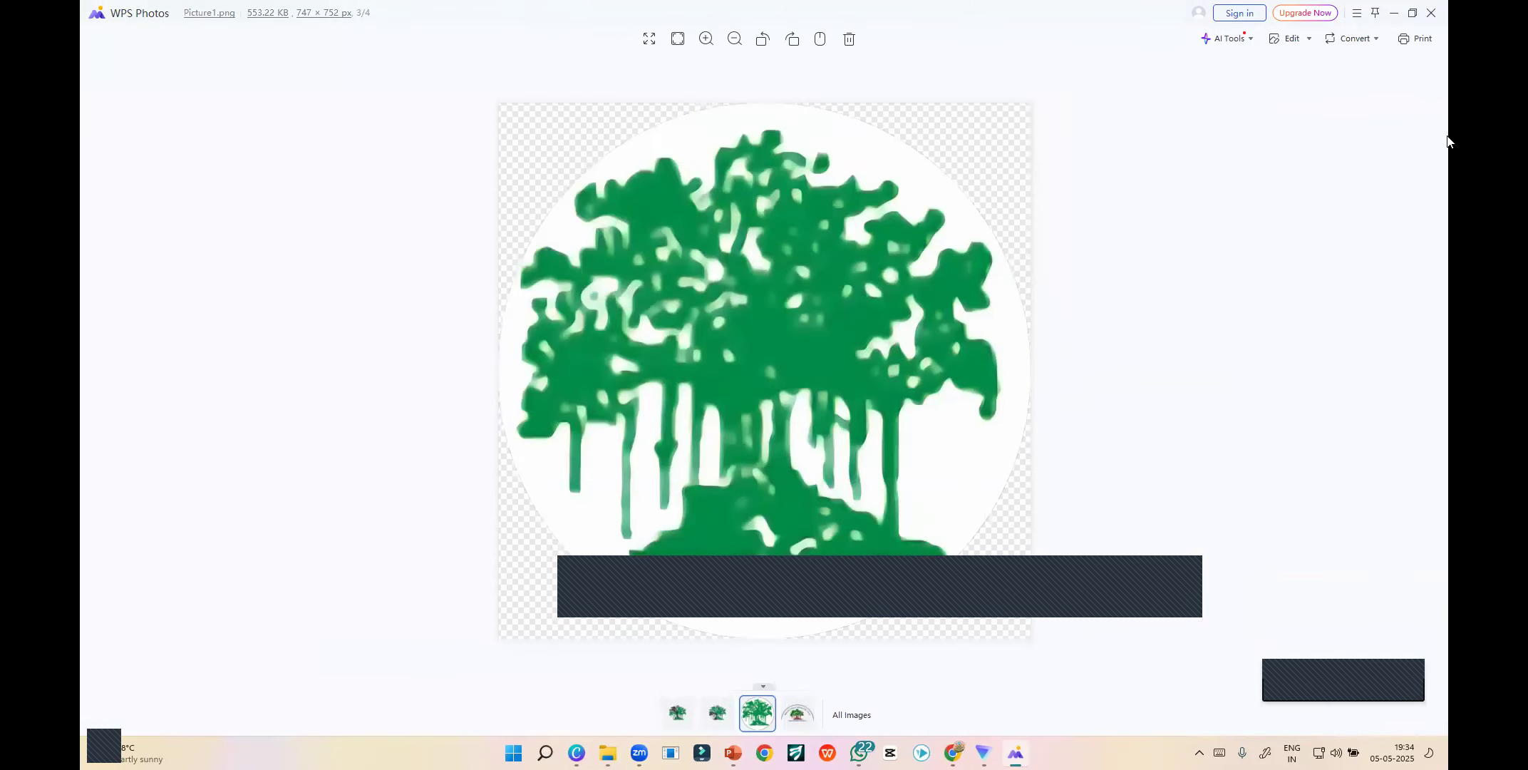
click(1430, 13)
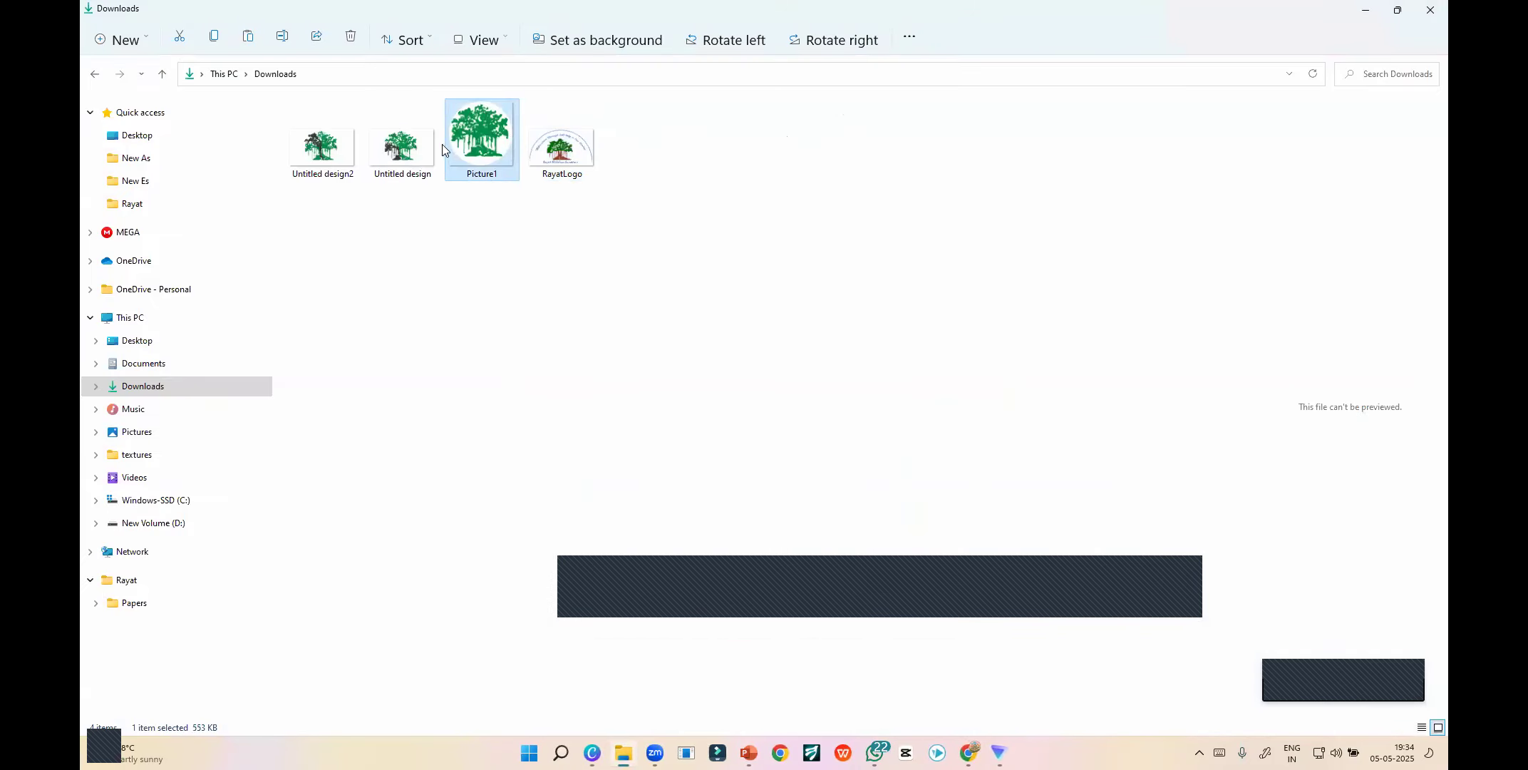
click(320, 158)
click(389, 155)
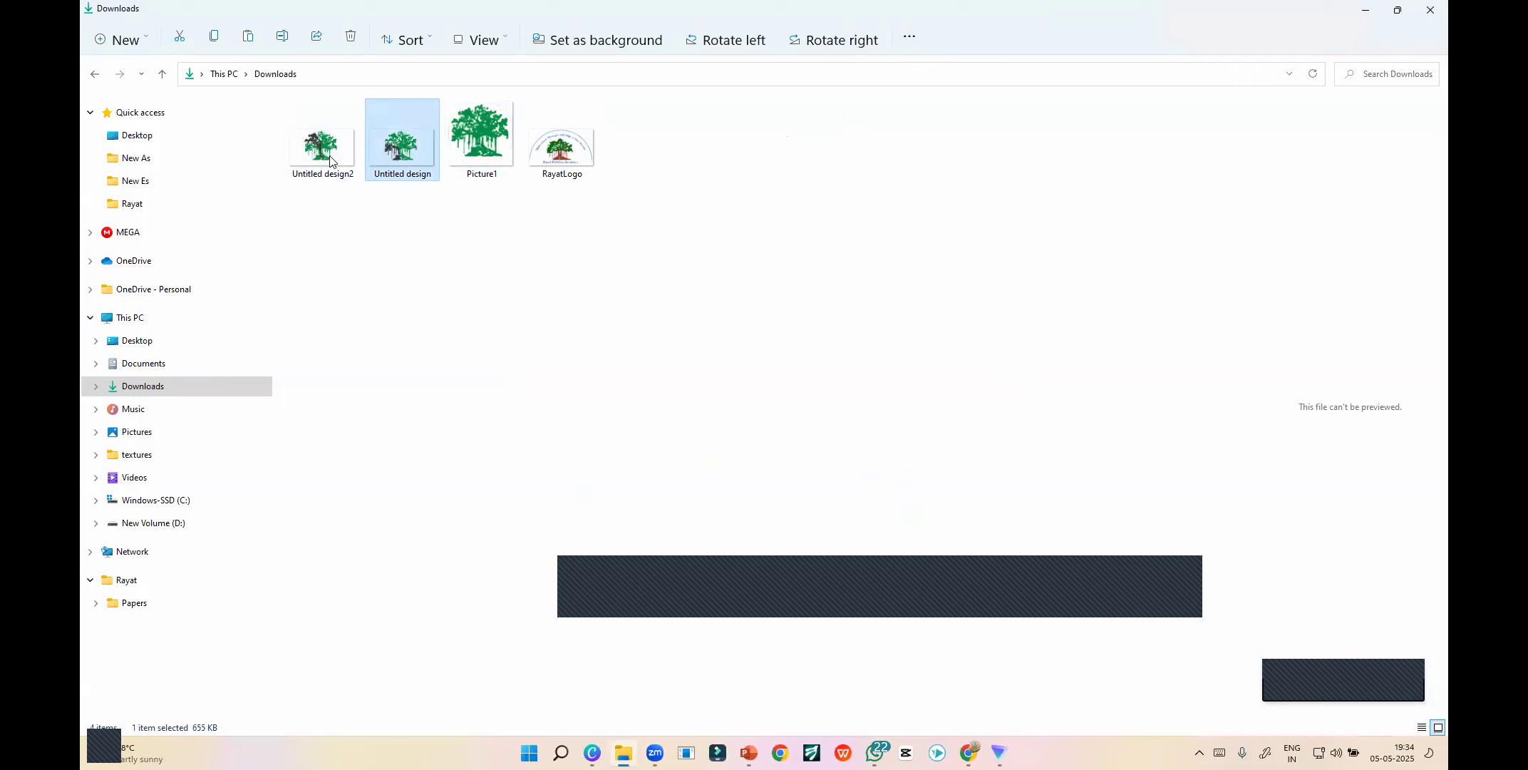
double_click(414, 139)
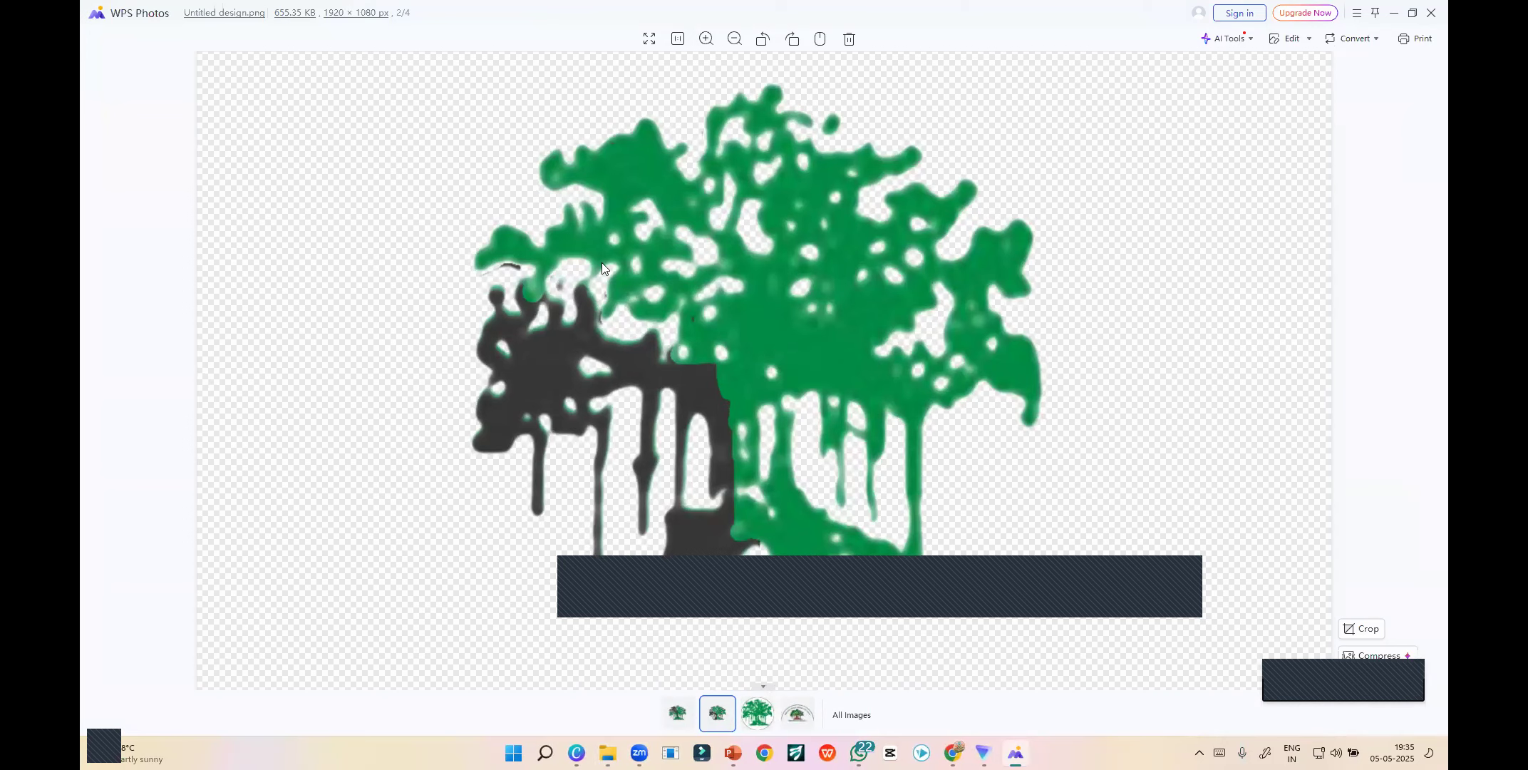
click(1430, 12)
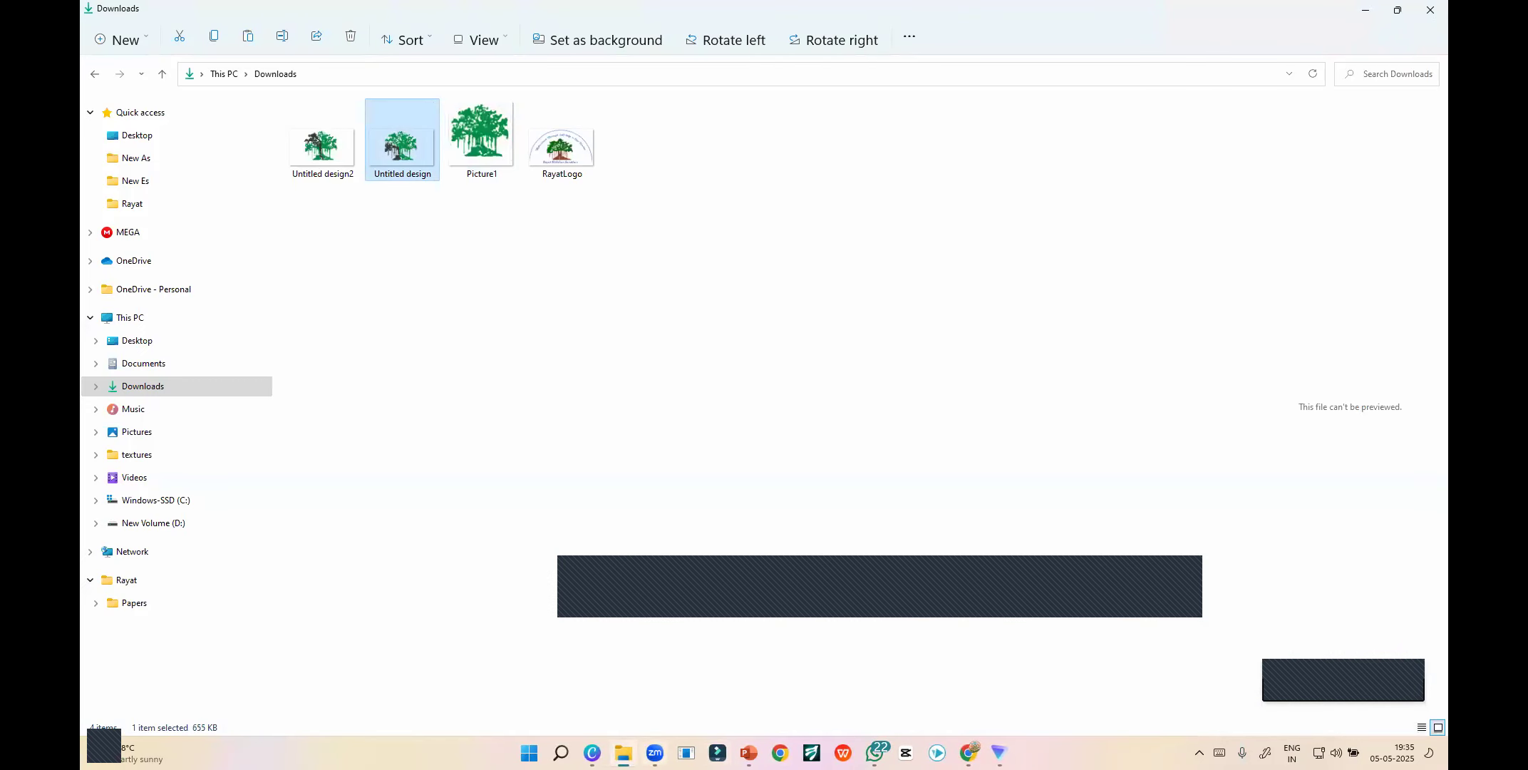
- Switch to Canva and erase the lower-left foliage, hanging roots and trunk part of the green tree image with the Magic Eraser brush
click(592, 752)
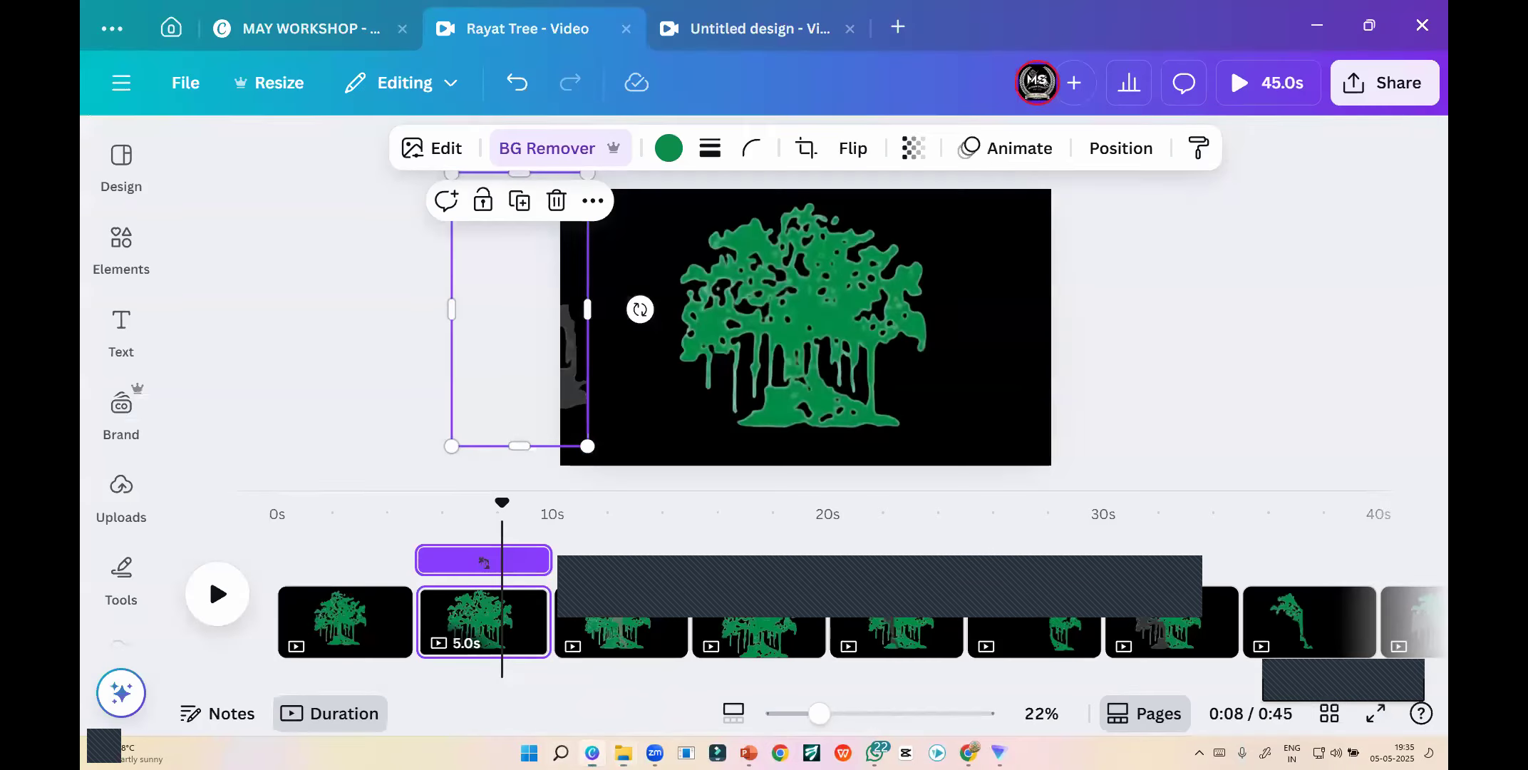
click(739, 299)
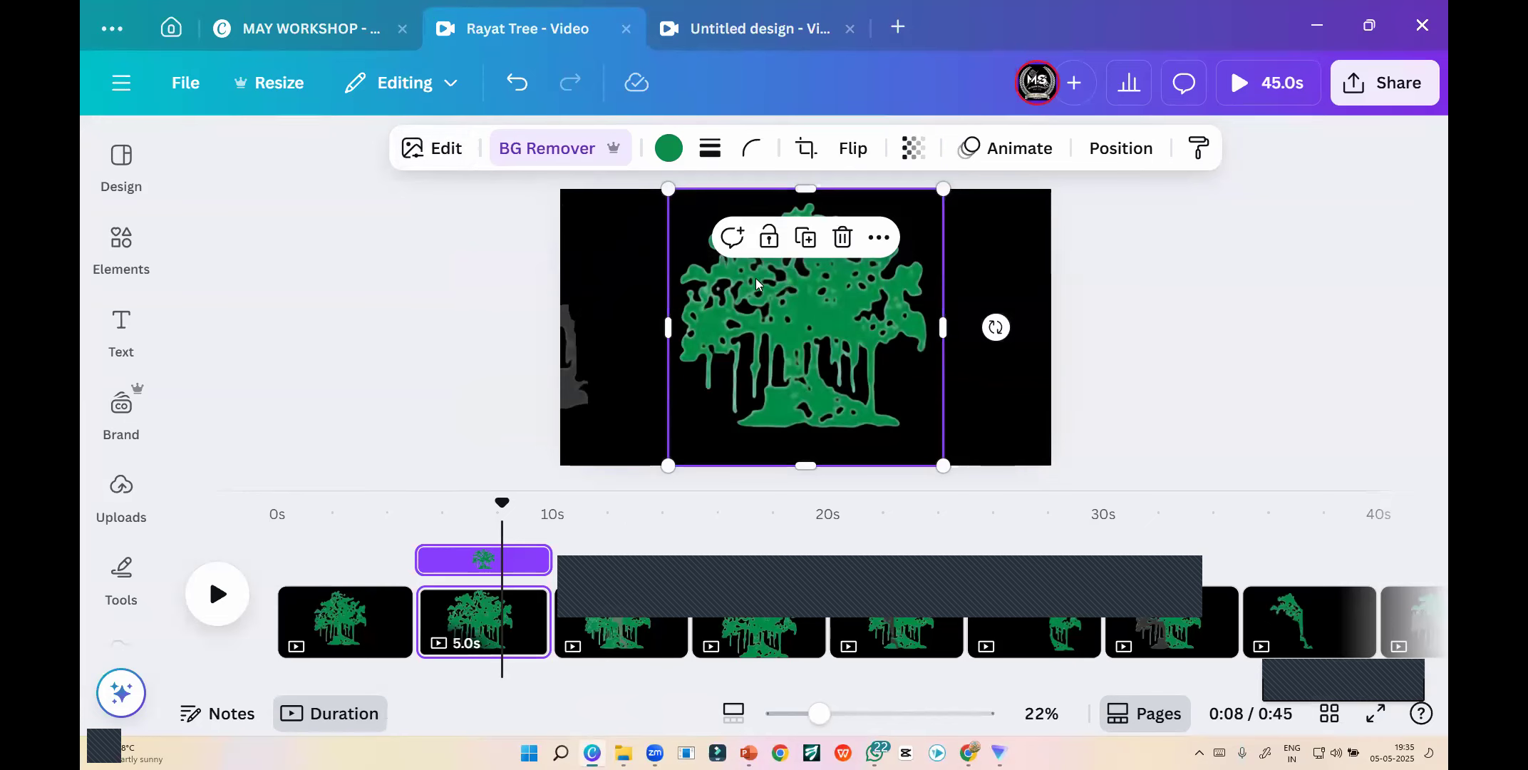
click(449, 148)
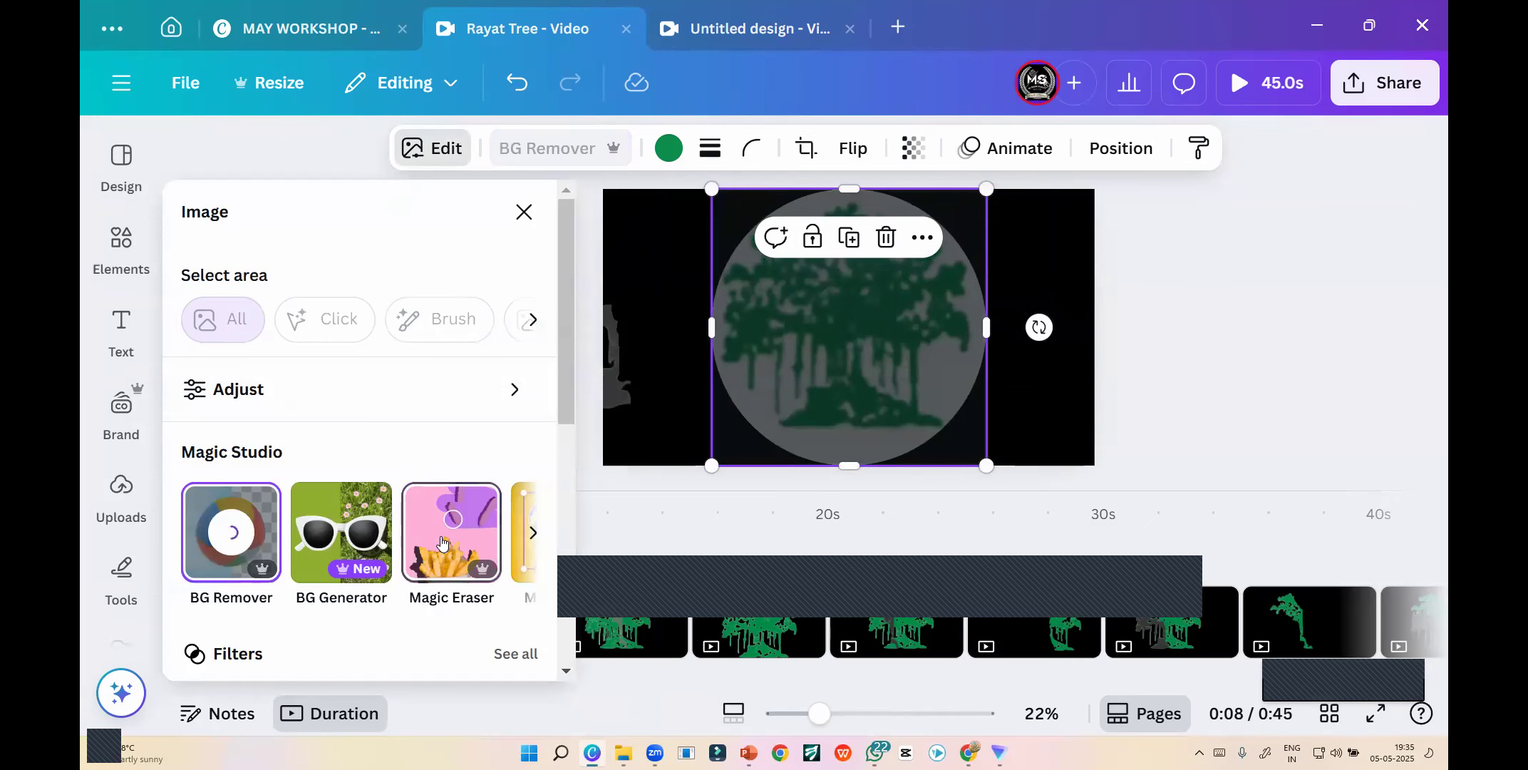
click(442, 543)
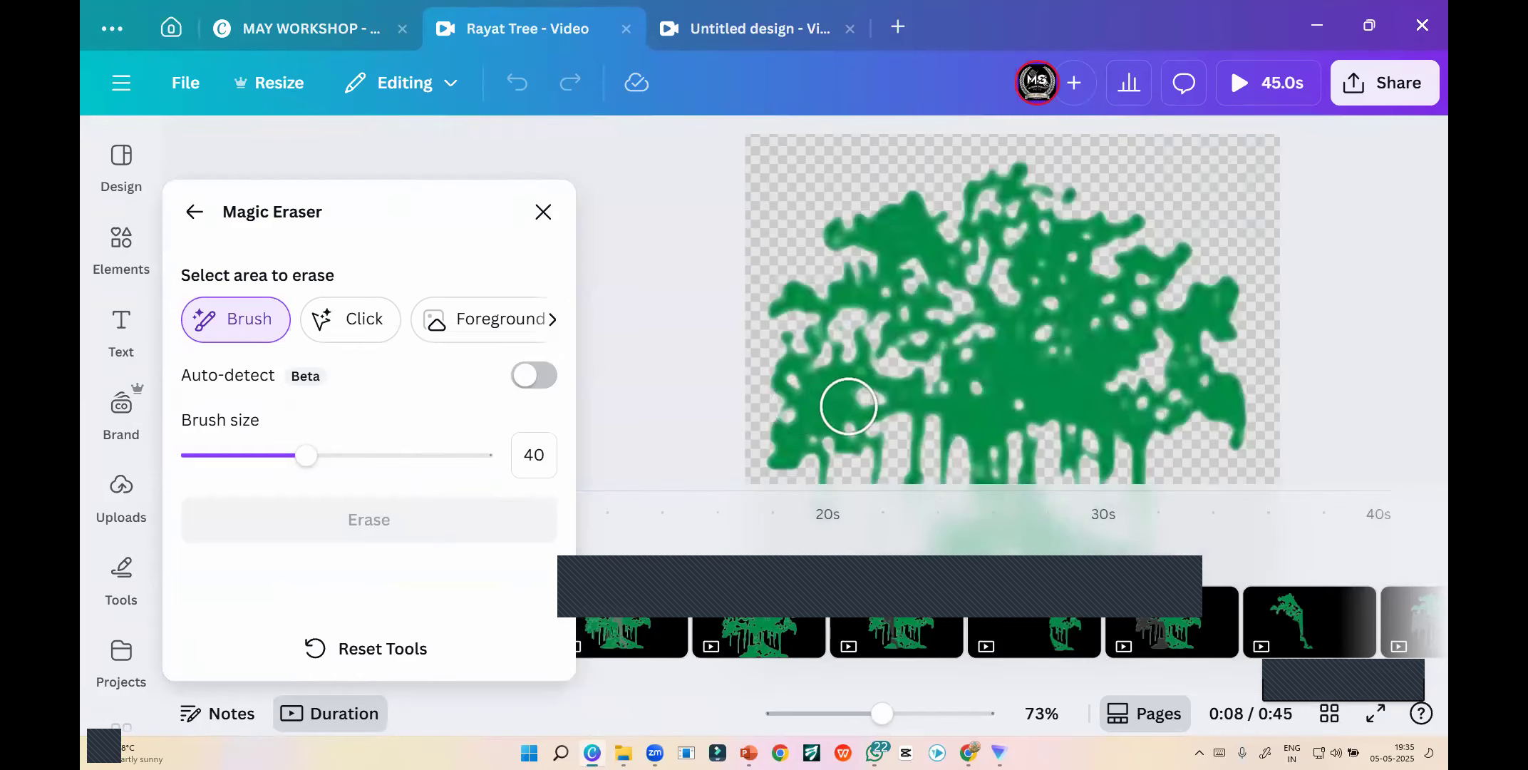
scroll(849, 405, down, 5)
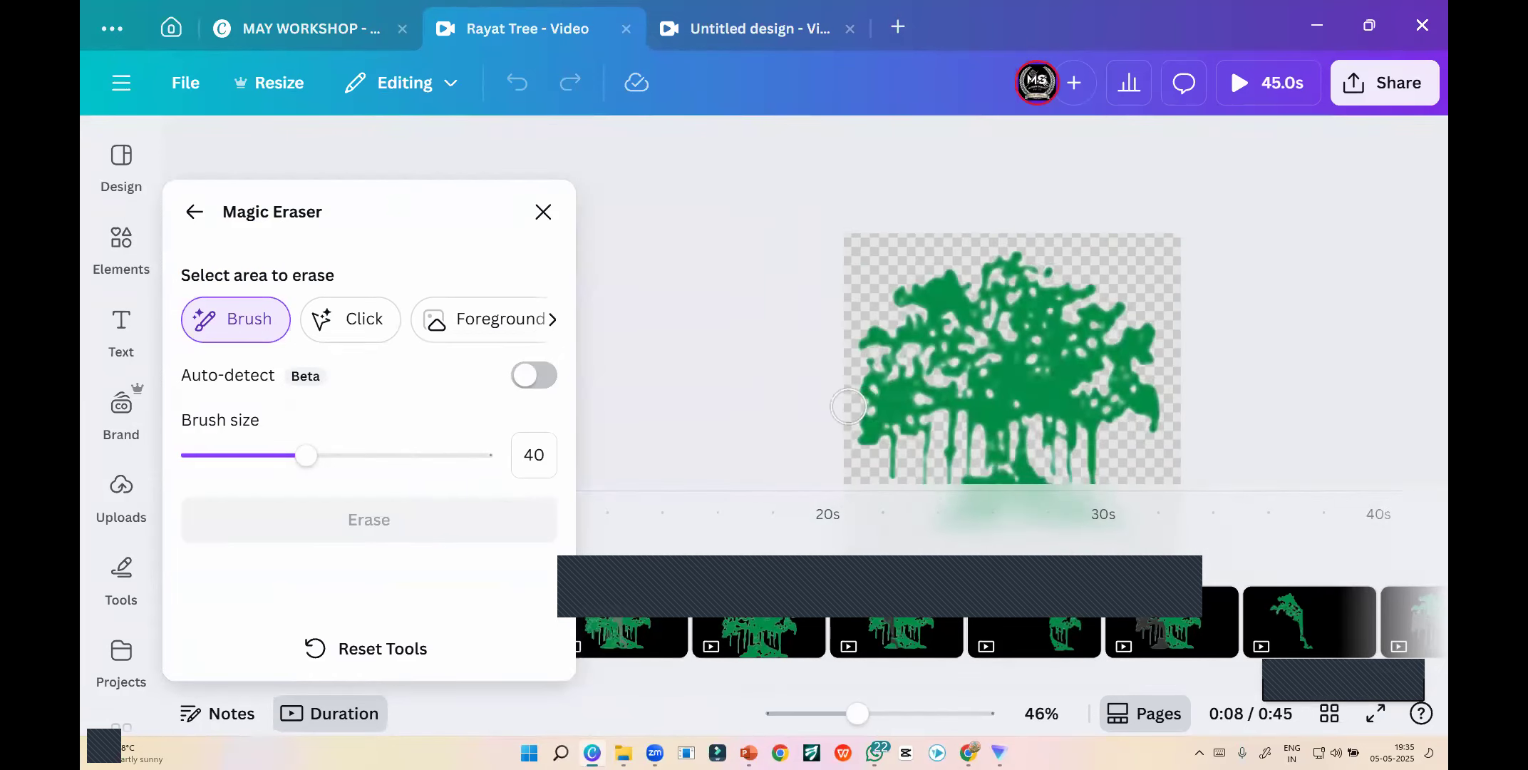
scroll(848, 404, down, 3)
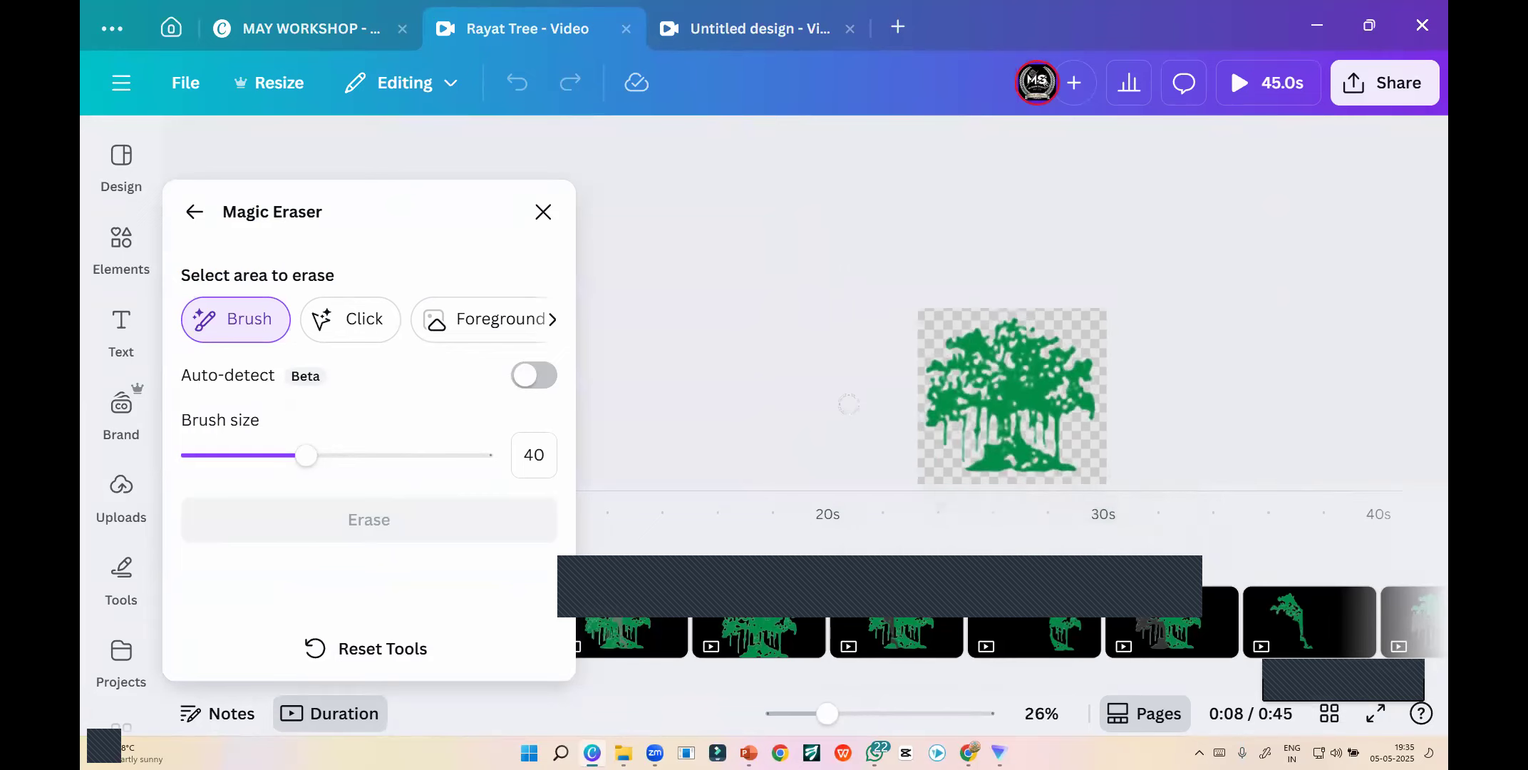
mouse_move(923, 394)
mouse_down()
mouse_move(993, 421)
mouse_move(1009, 462)
mouse_move(972, 471)
mouse_move(999, 447)
mouse_move(976, 415)
mouse_move(959, 425)
mouse_move(972, 451)
mouse_move(969, 419)
mouse_move(960, 439)
mouse_move(930, 418)
mouse_move(935, 430)
mouse_move(961, 408)
mouse_move(970, 472)
mouse_up()
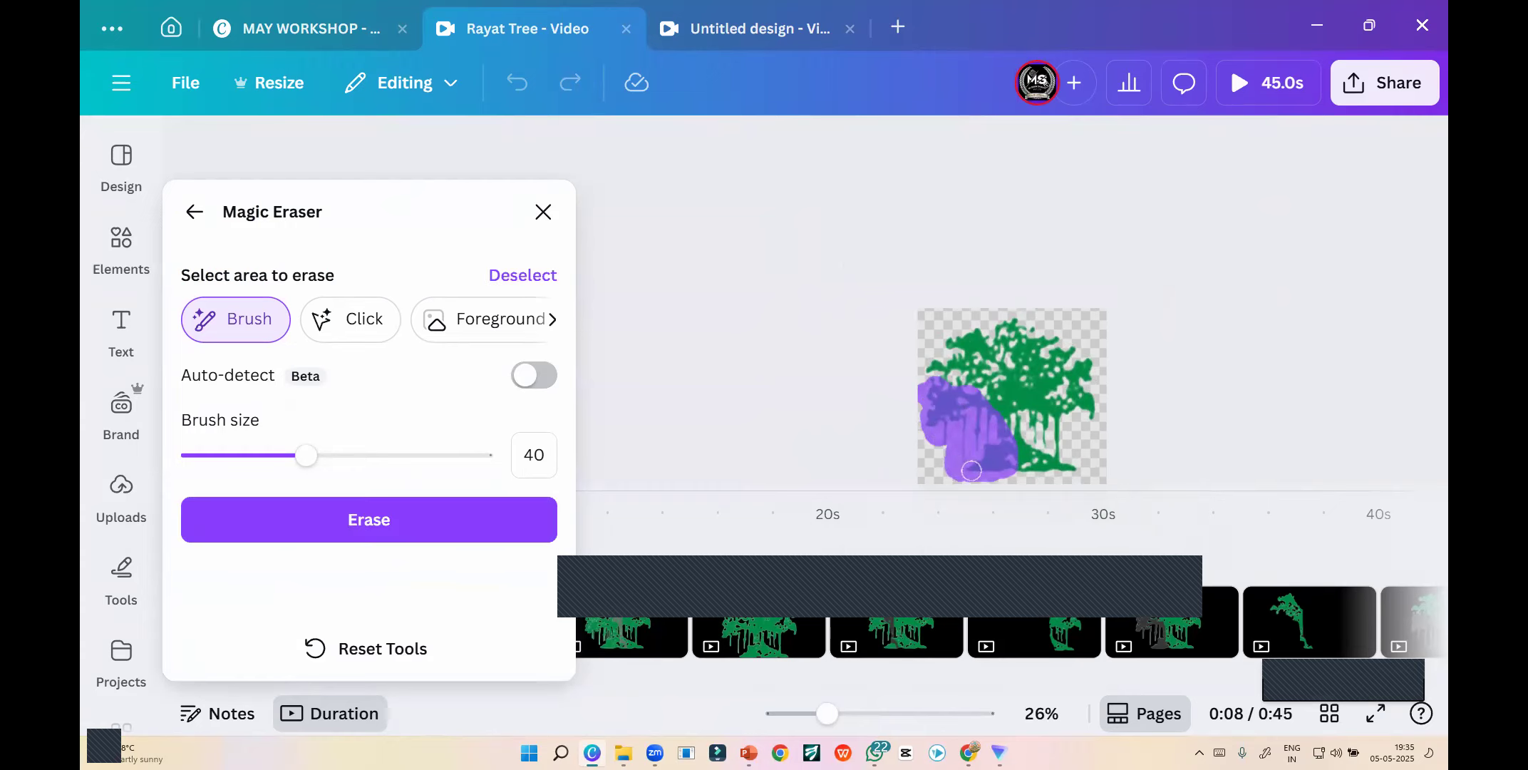
click(450, 524)
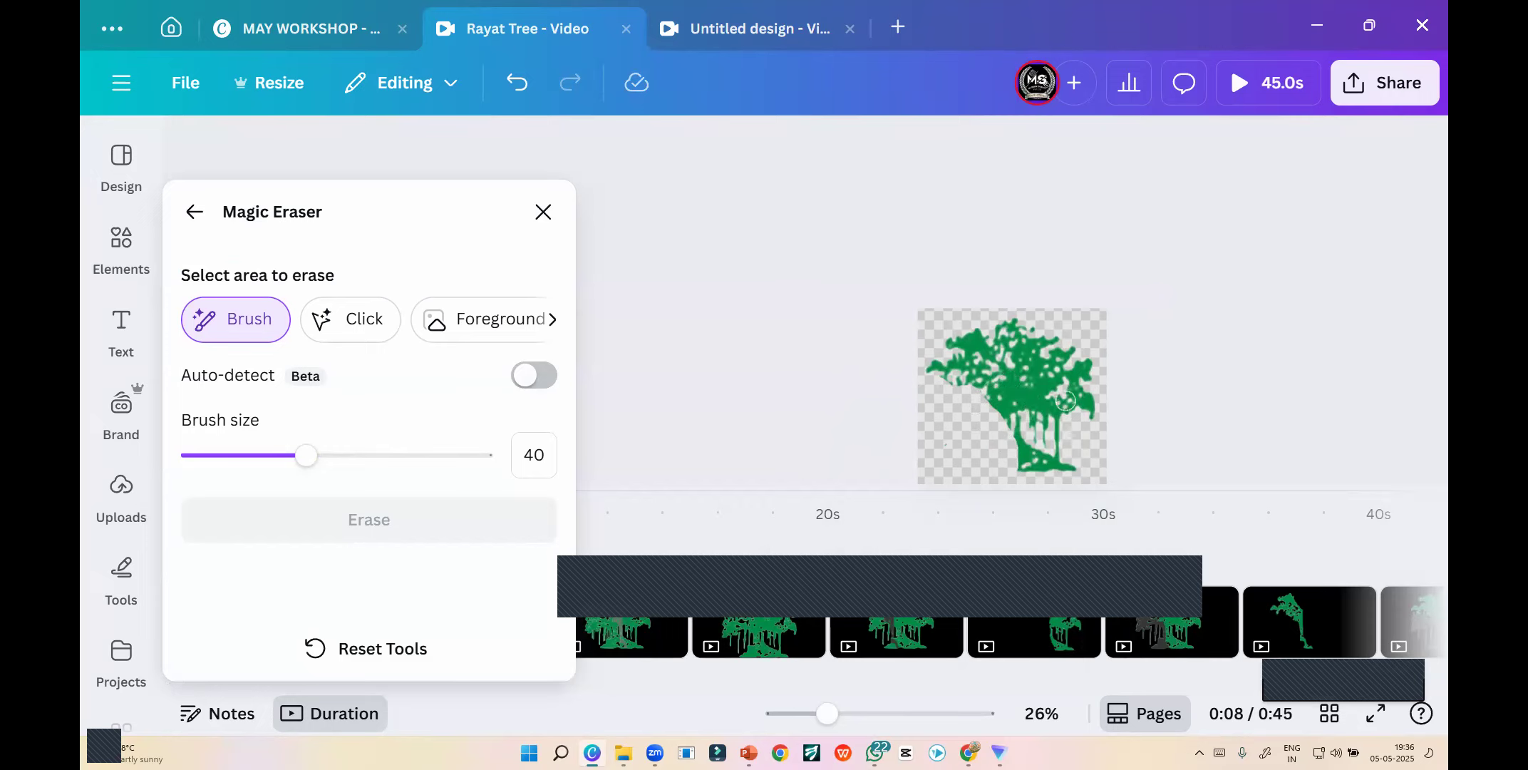
click(543, 212)
click(443, 260)
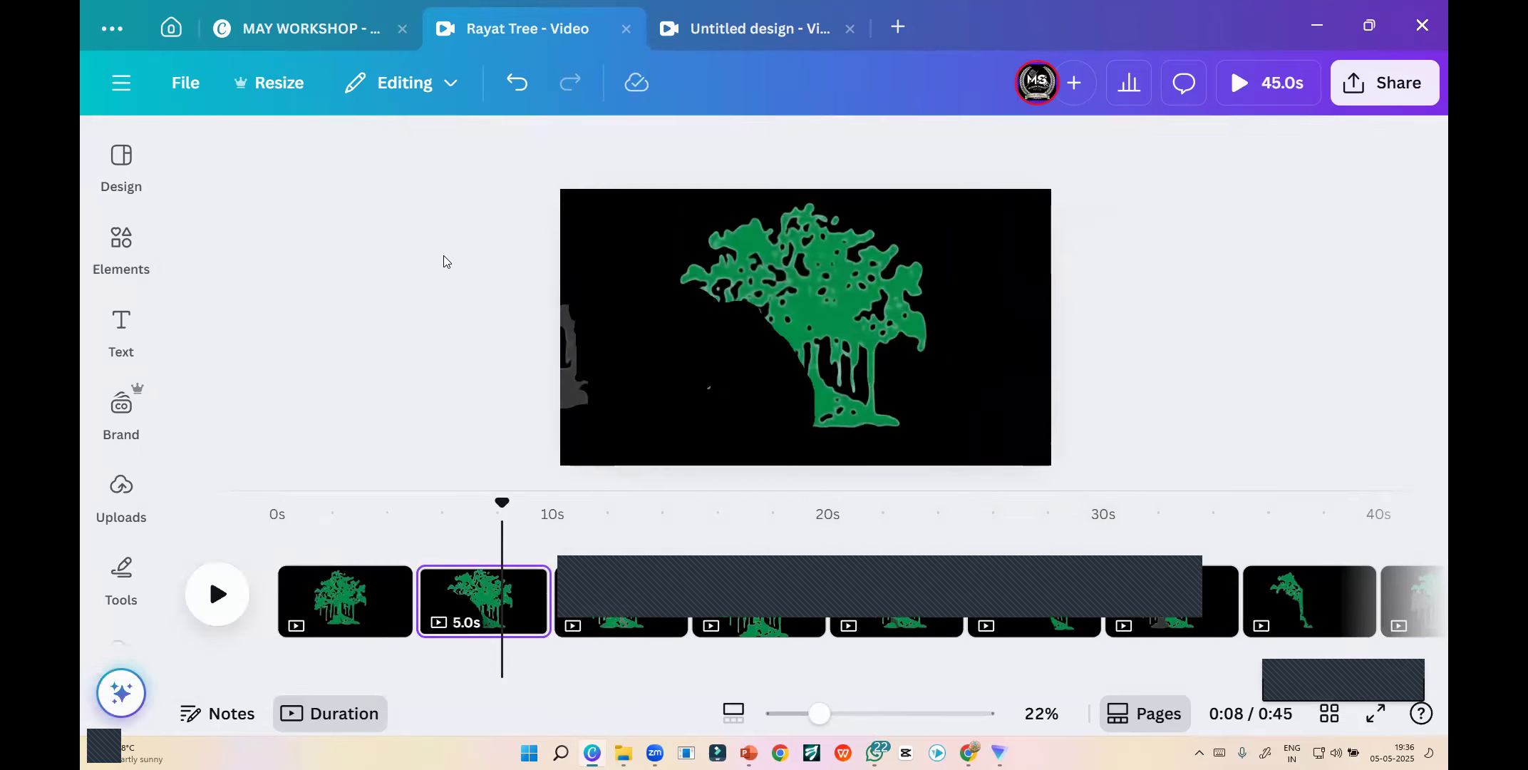
- Switch to WhatsApp and look through the chats for the Day 02 workshop announcement, ending in the e-साहित्य सेवा group
key(alt+Tab)
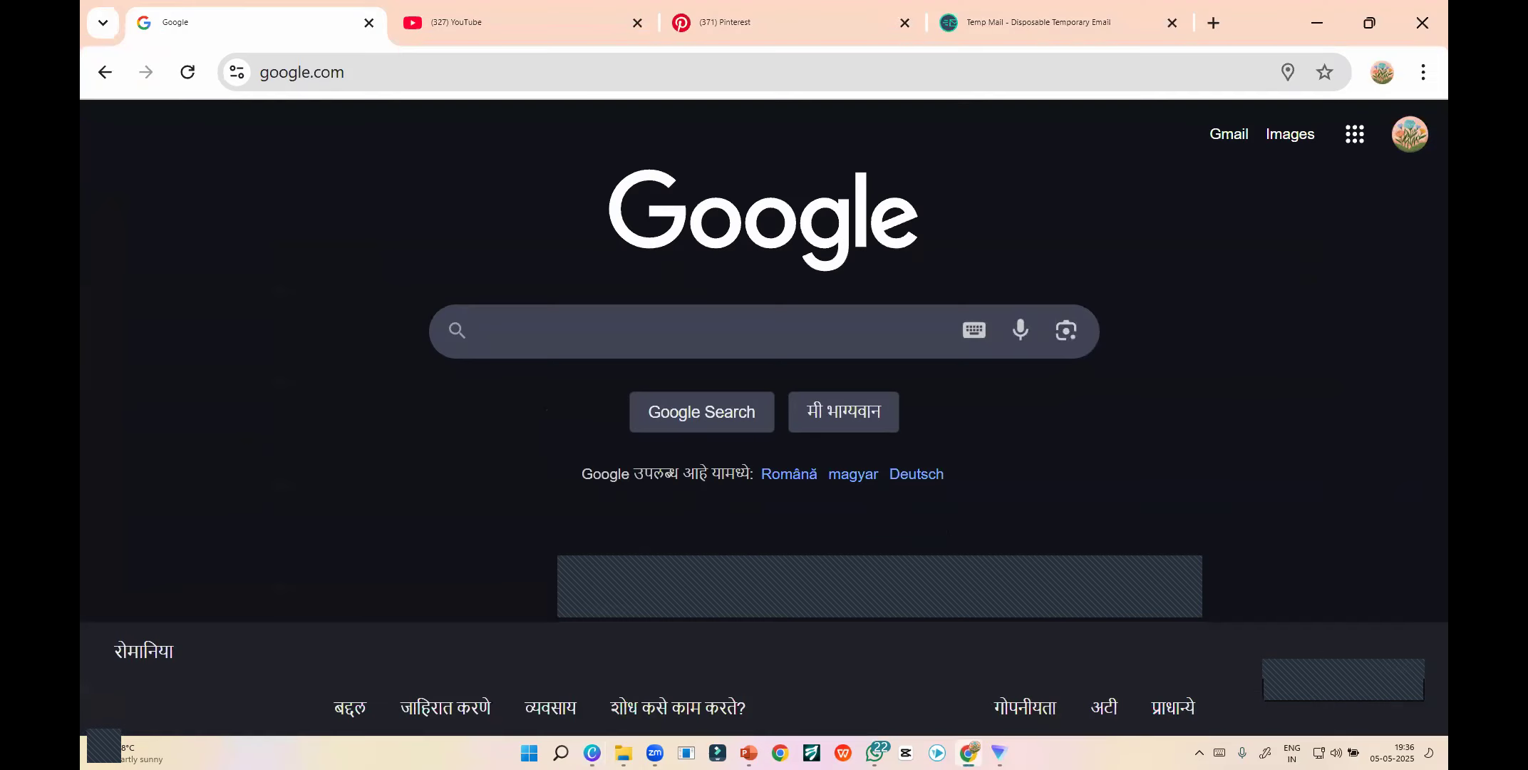
click(968, 753)
click(875, 752)
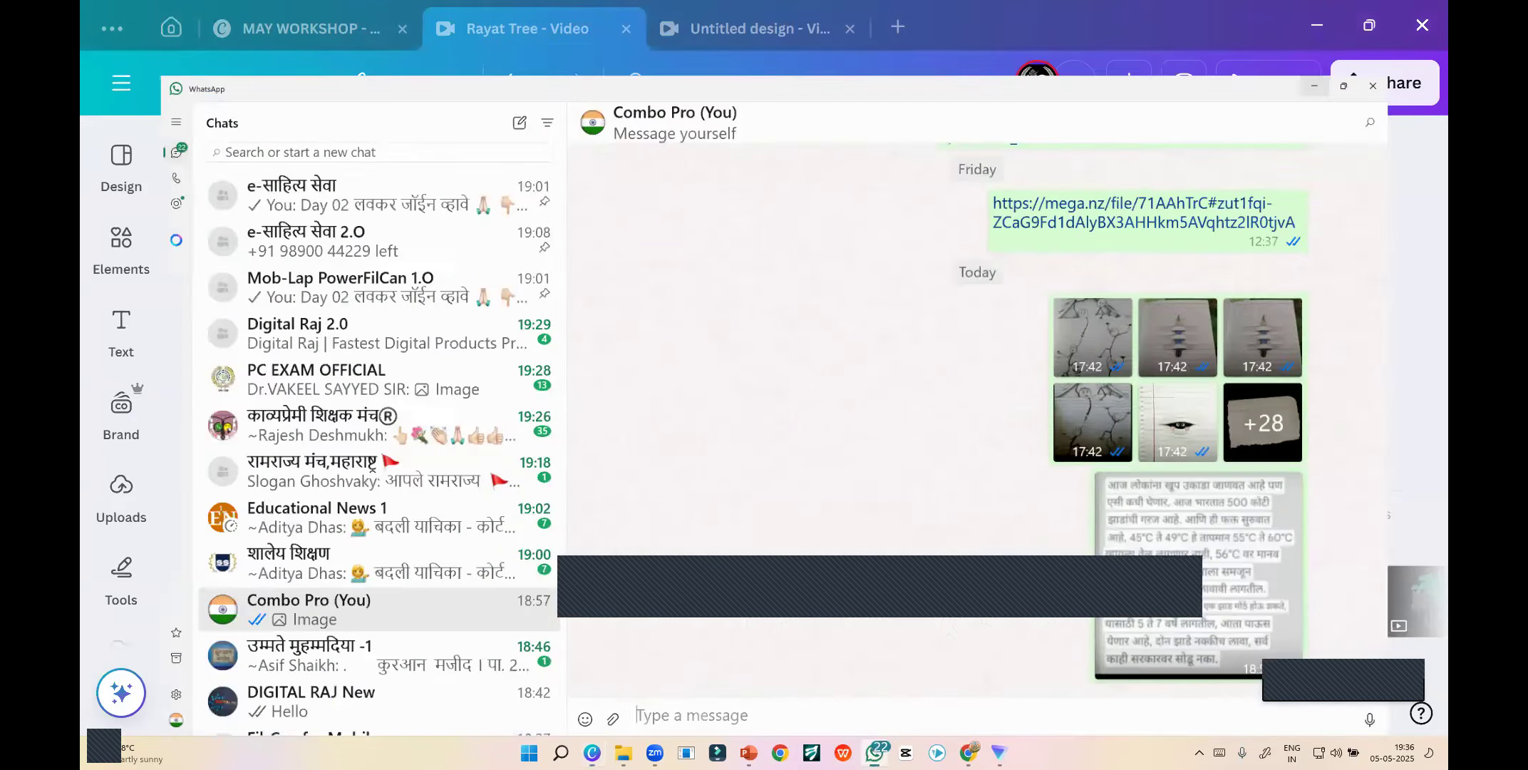
scroll(1050, 516, up, 10)
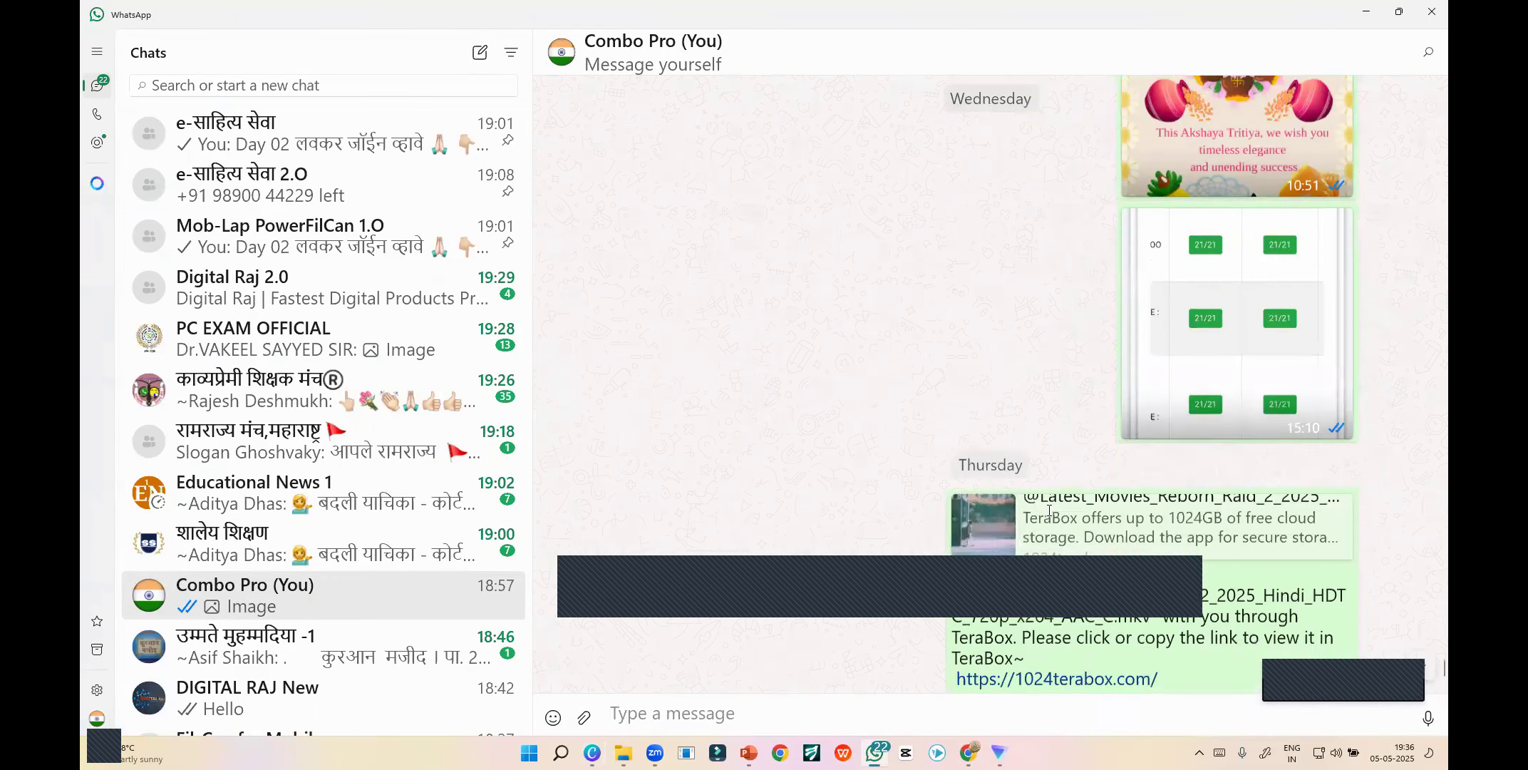
scroll(1048, 515, up, 3)
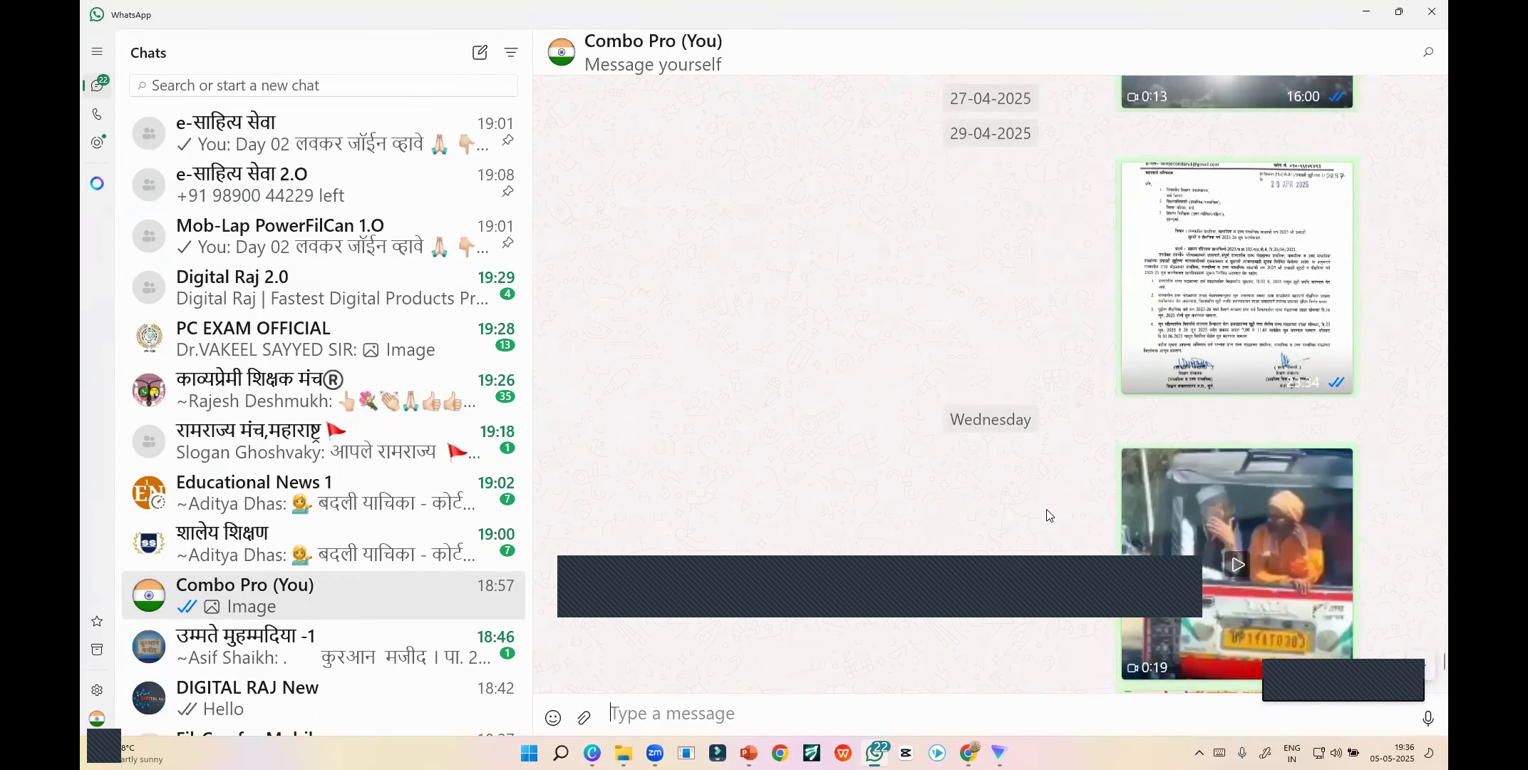
click(255, 246)
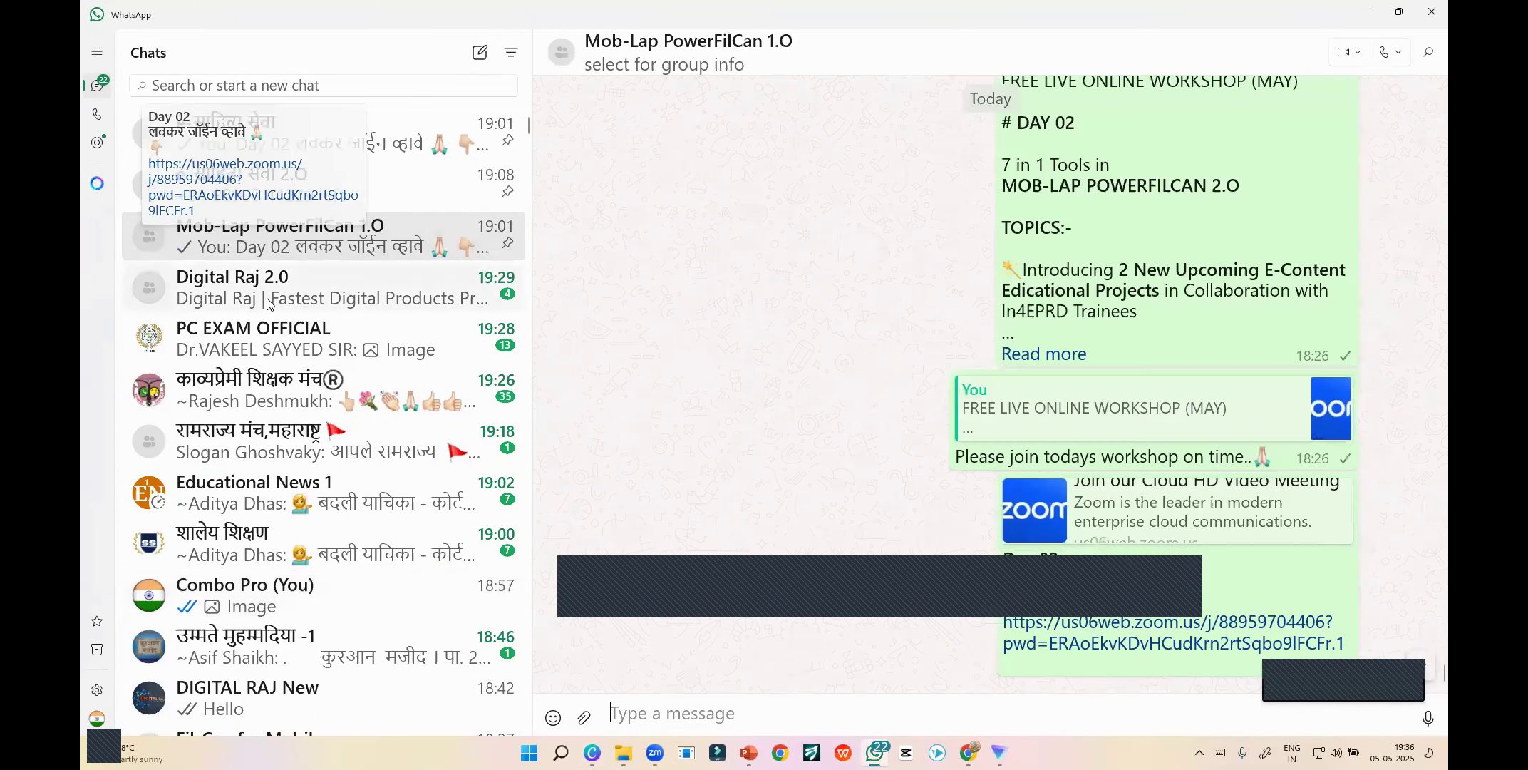
click(269, 299)
click(299, 184)
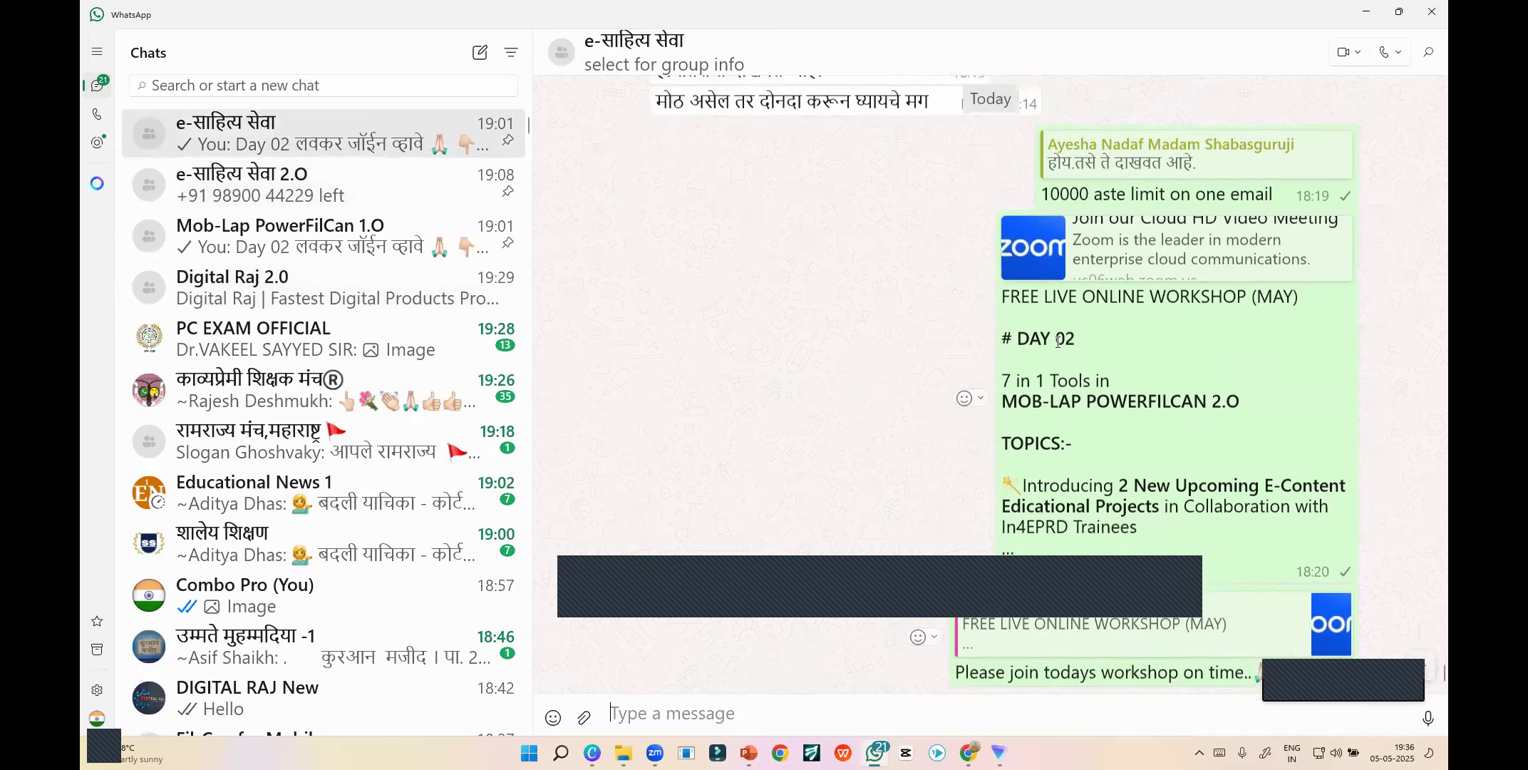
- Expand the Day 02 workshop message, review its list of topics and minimize WhatsApp
click(1049, 323)
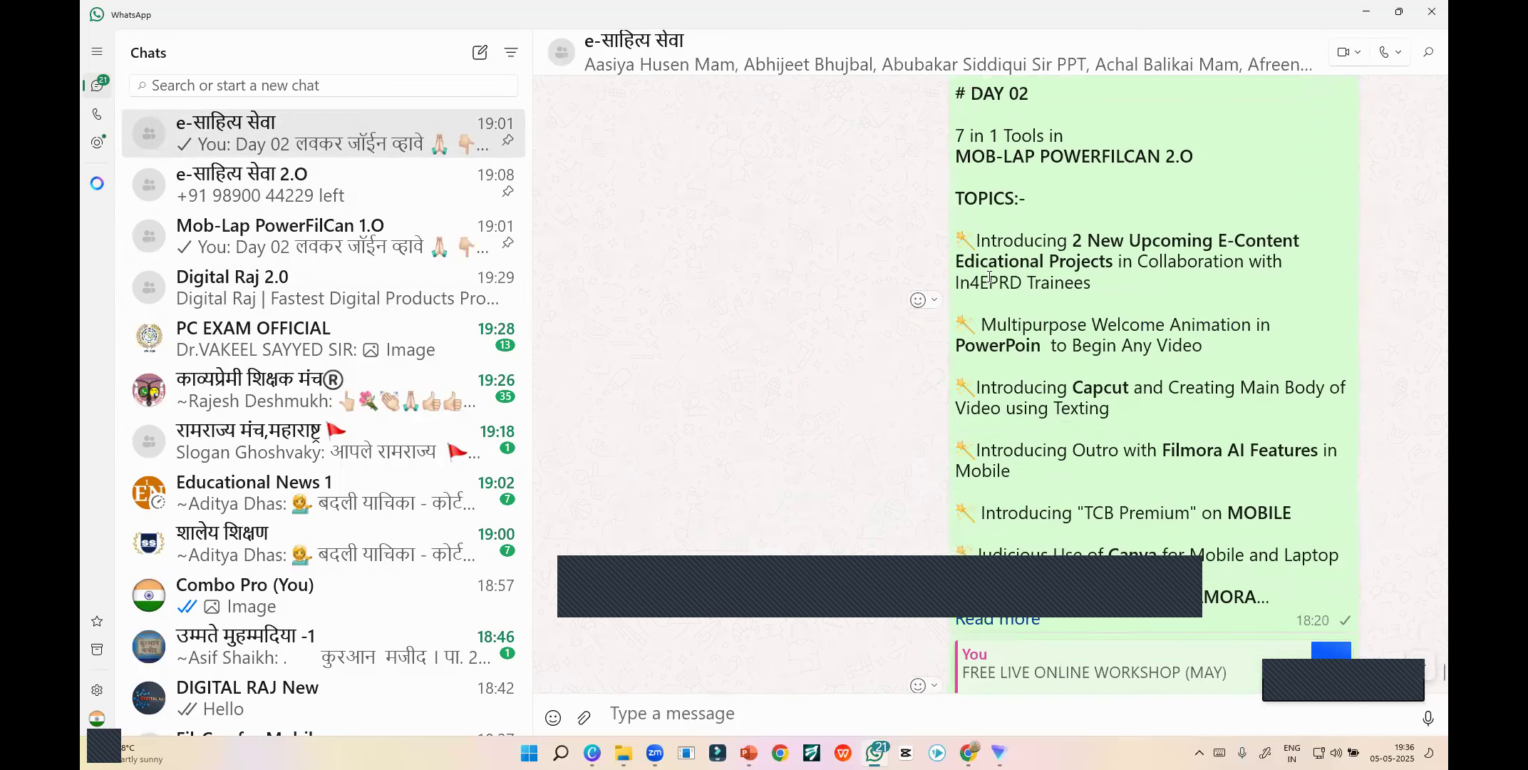
double_click(975, 230)
double_click(967, 324)
click(971, 382)
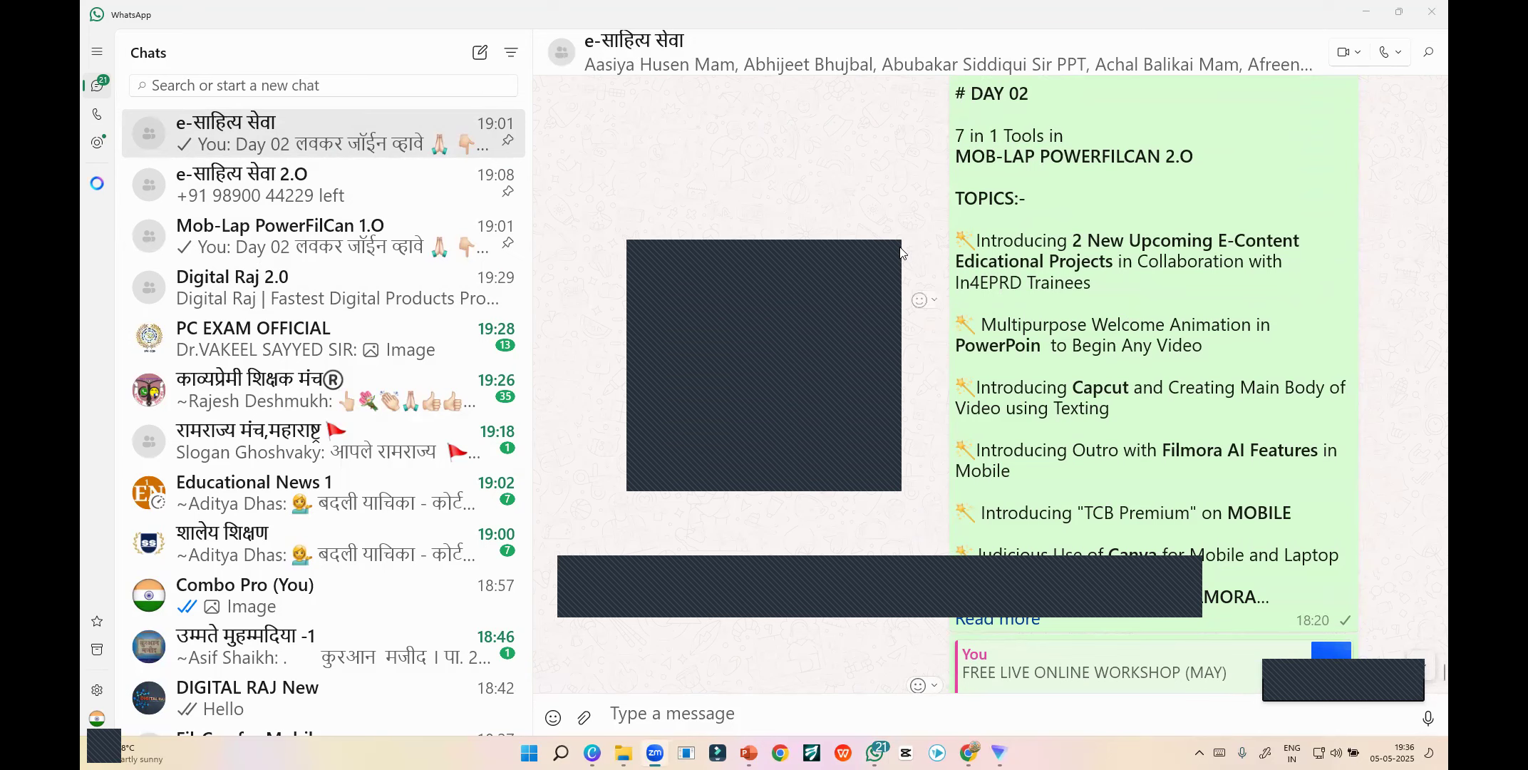
click(1366, 11)
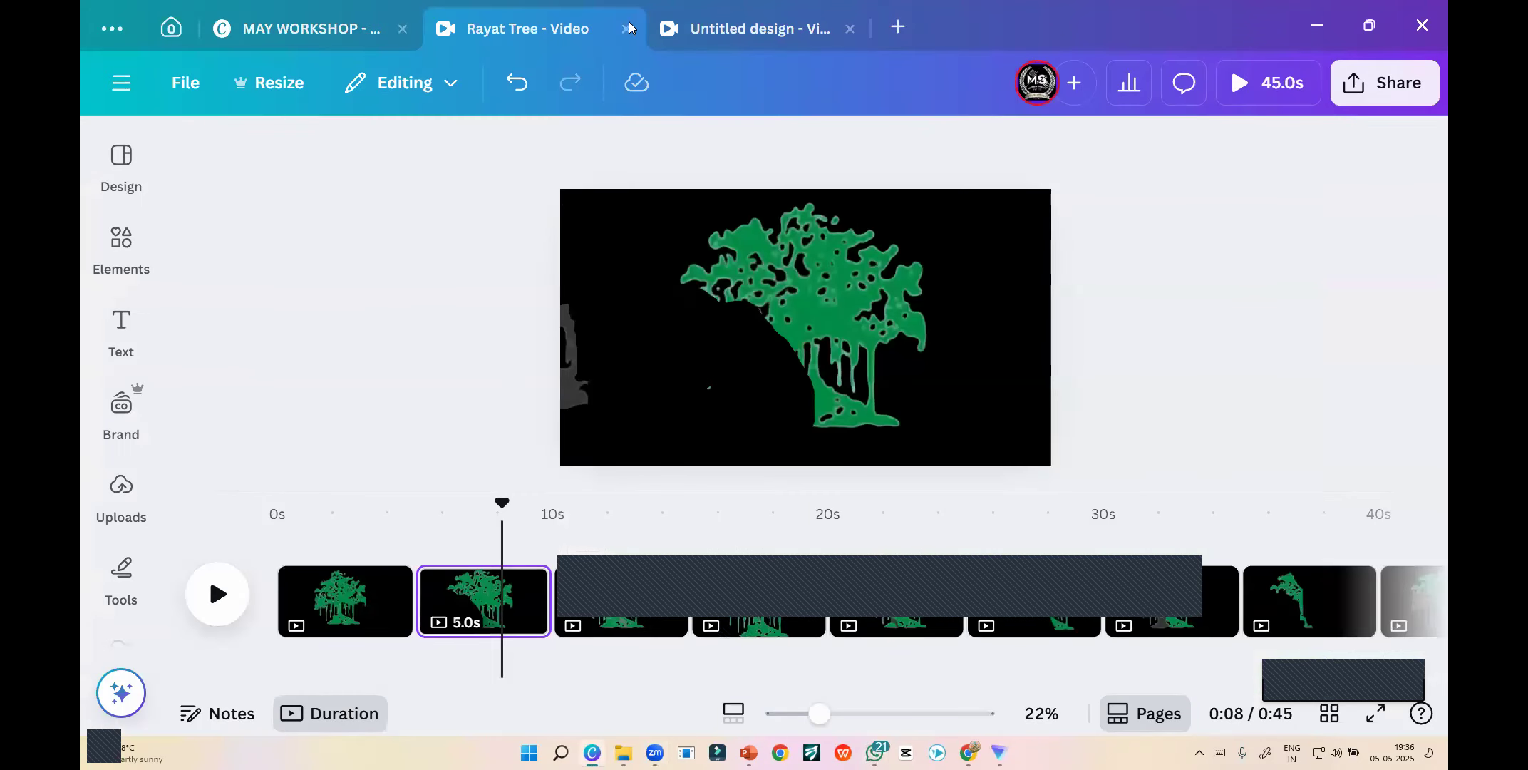
- Close Canva and the File Explorer window showing Downloads
click(897, 27)
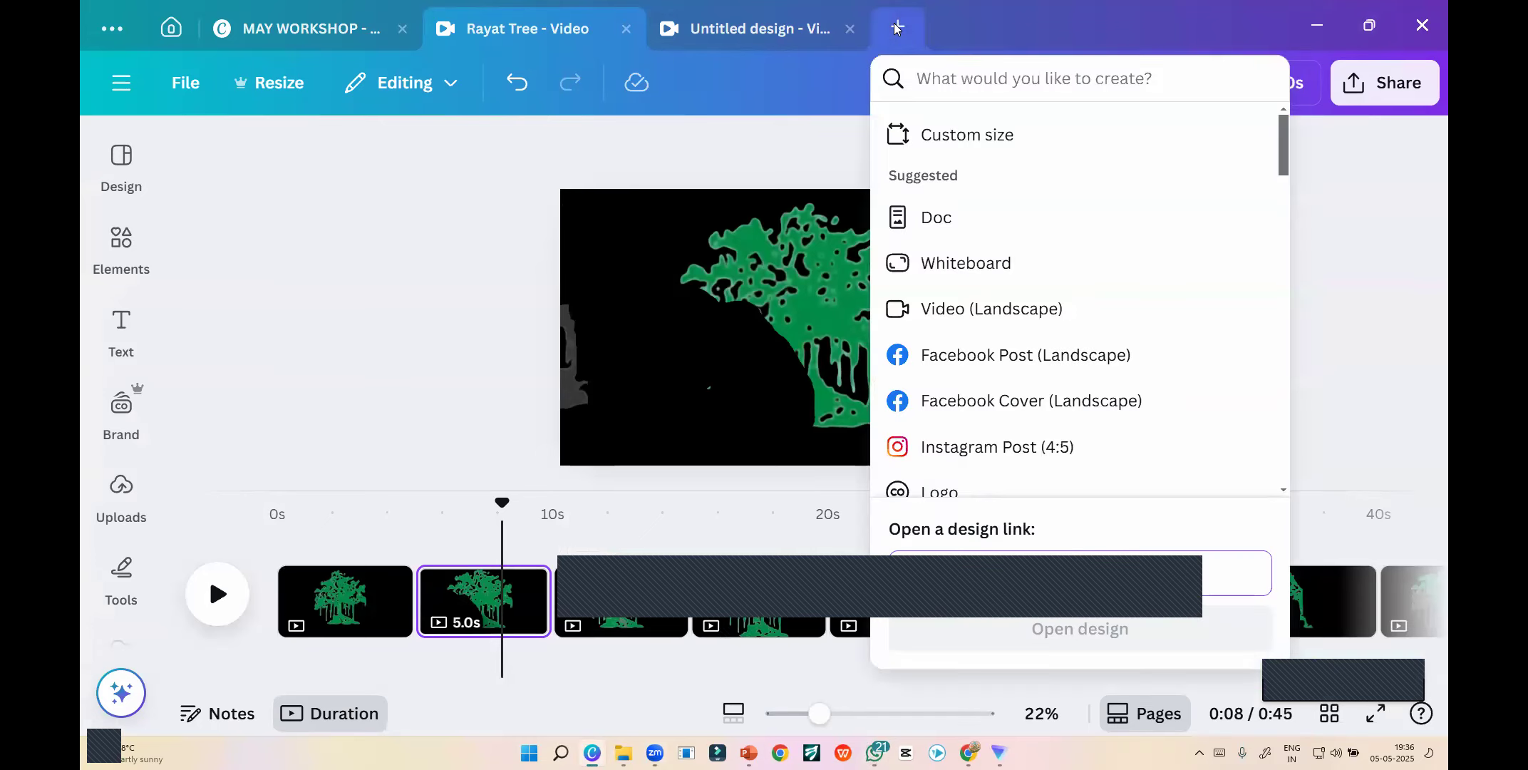
click(1422, 25)
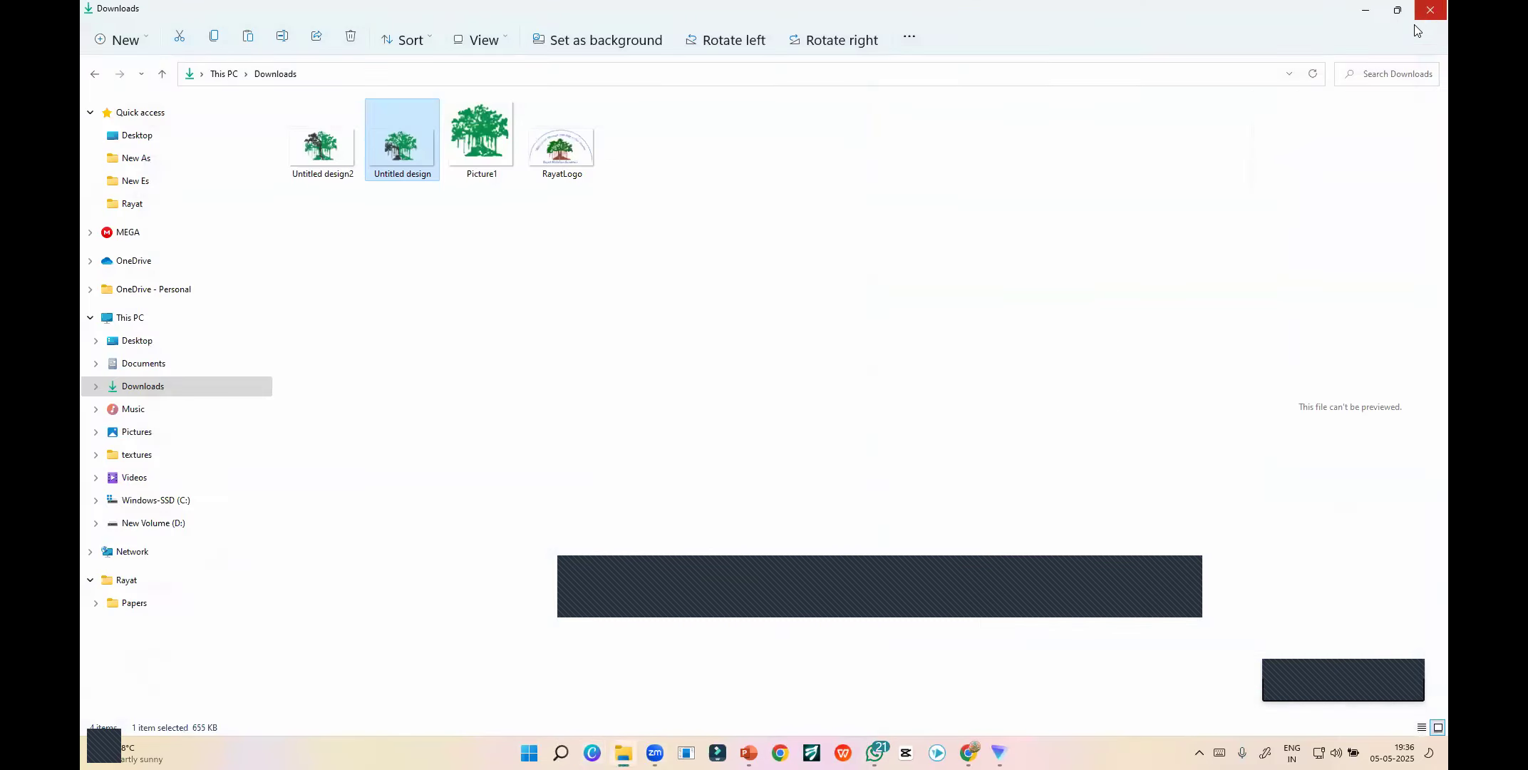
click(784, 324)
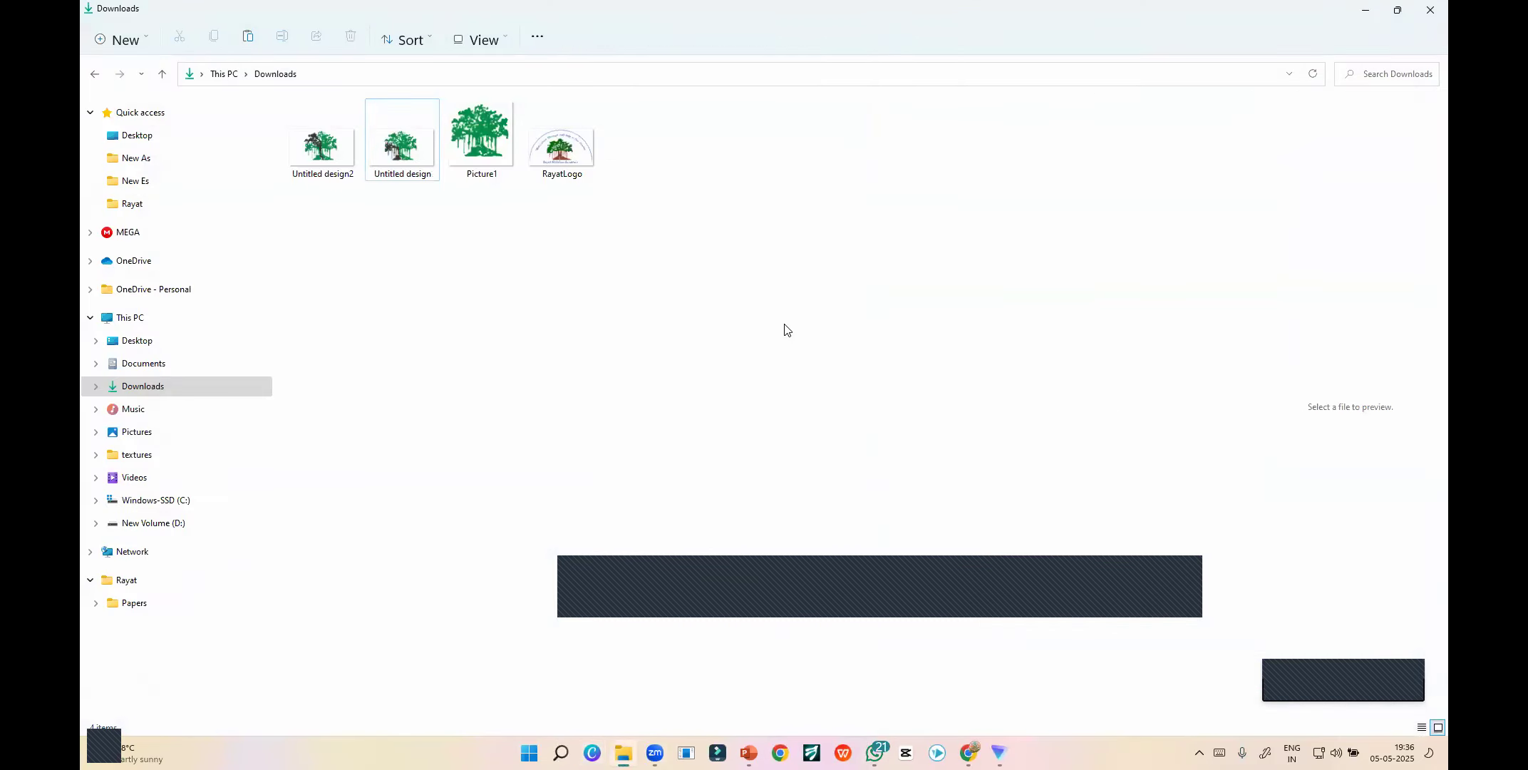
click(1430, 8)
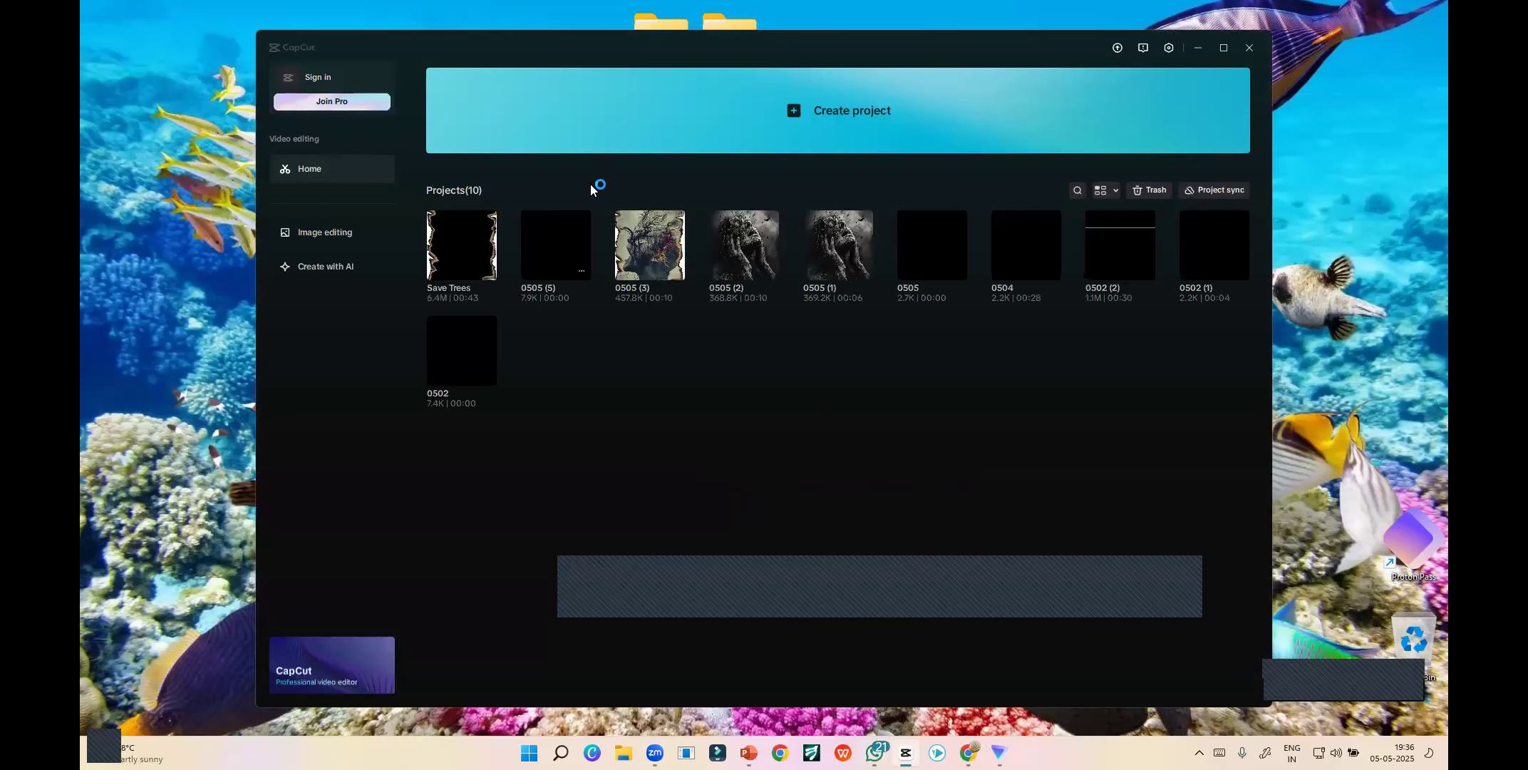
- Create a new video project and import the first two images from the J vs H folder
click(853, 111)
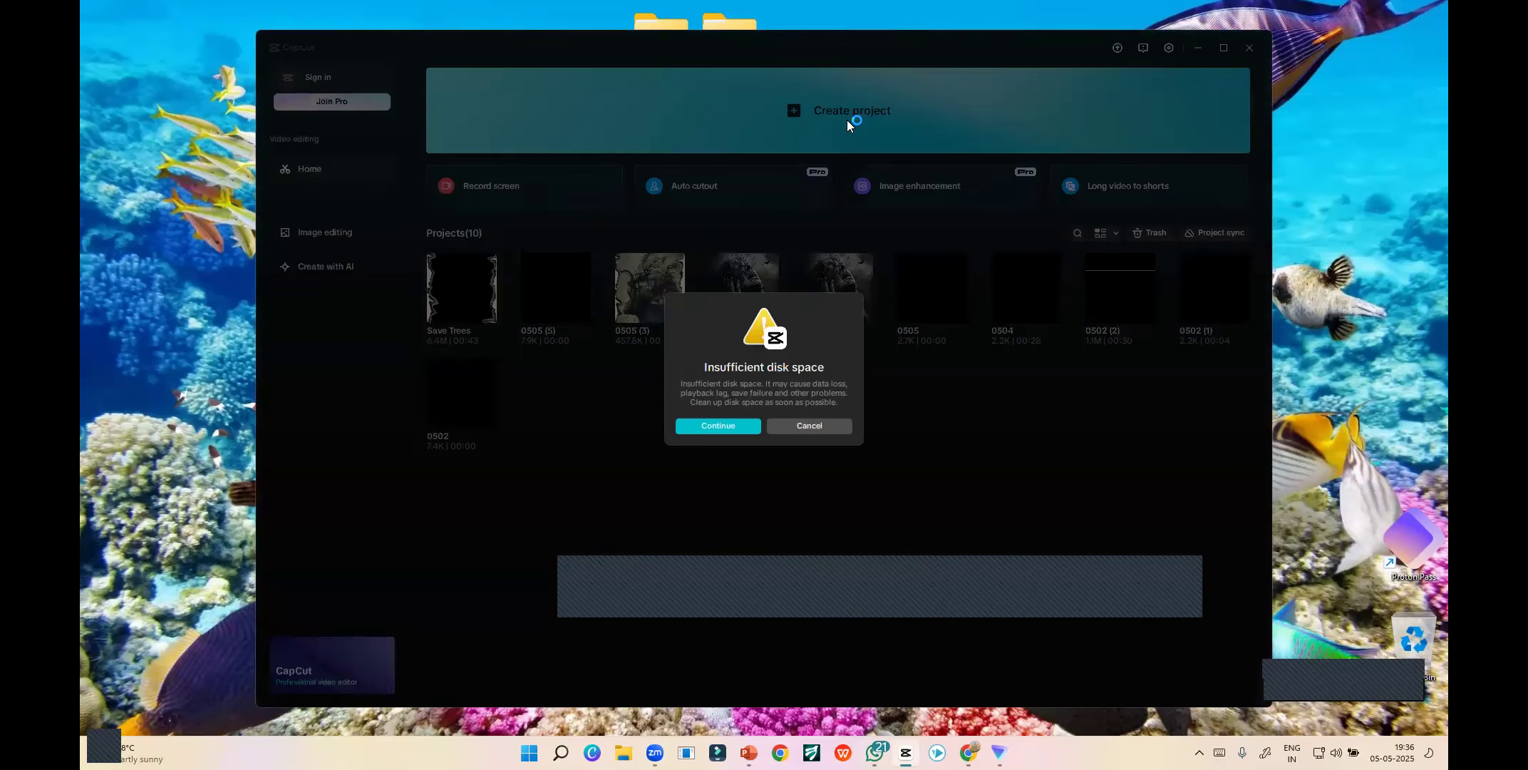
click(717, 426)
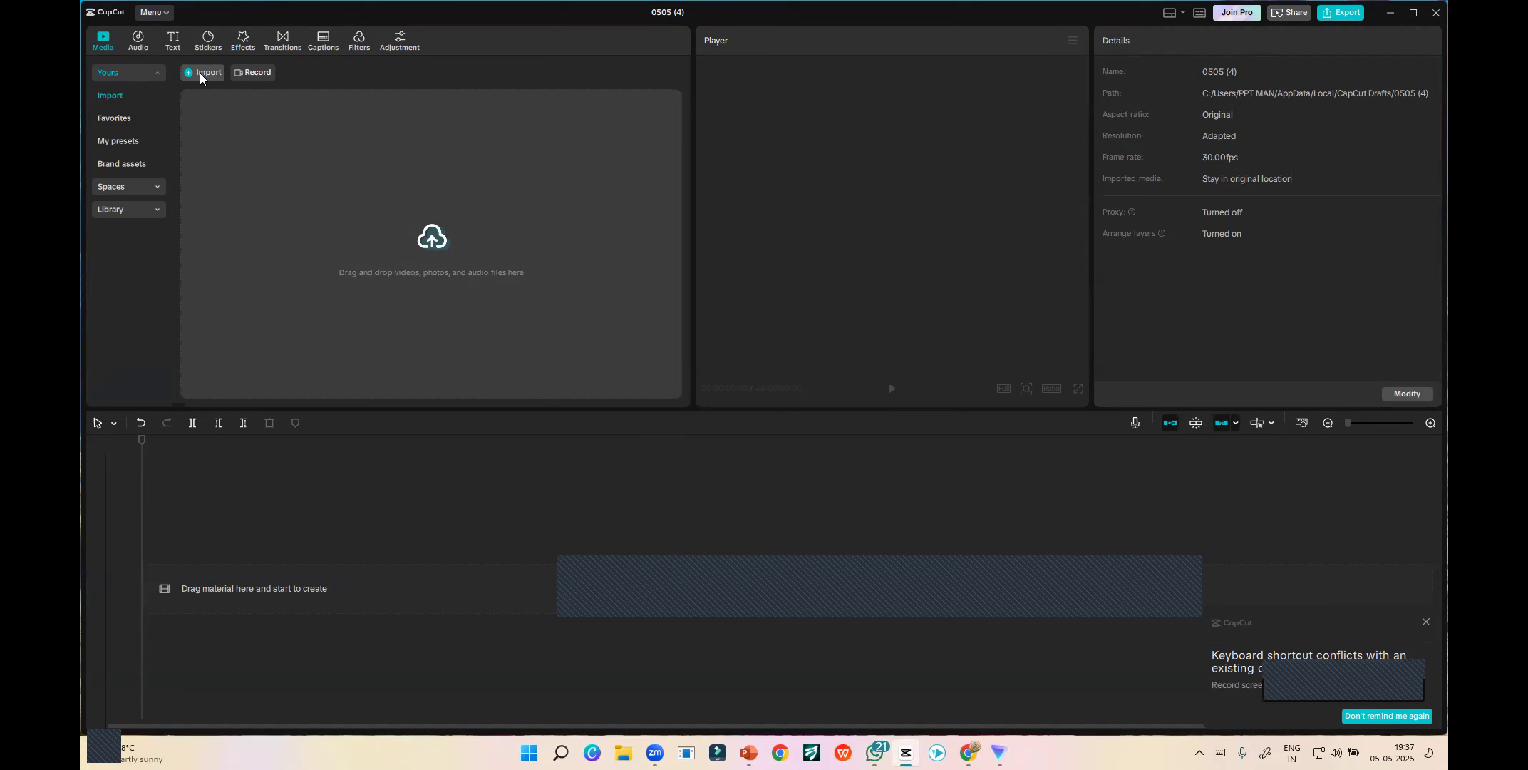
click(201, 74)
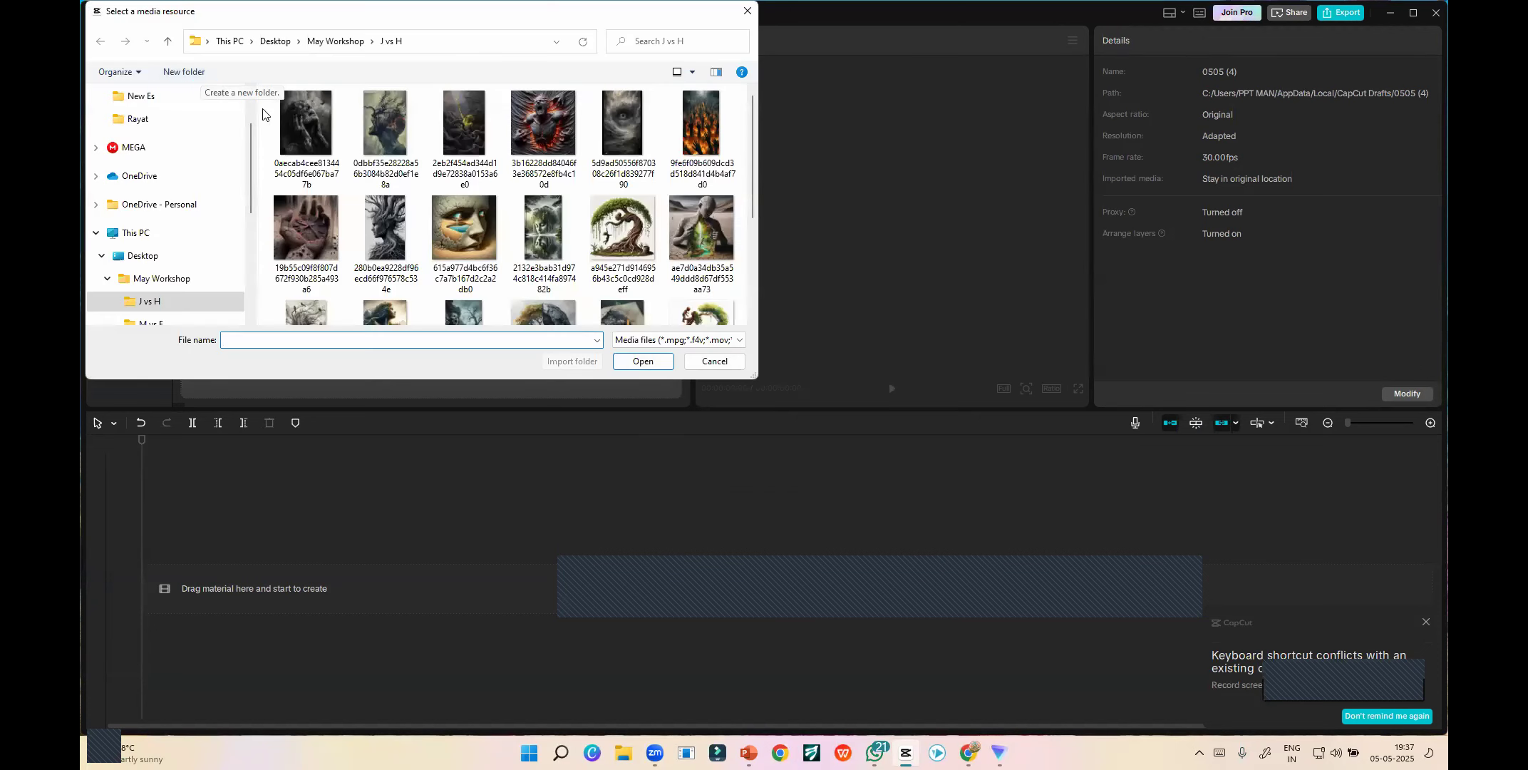
click(318, 142)
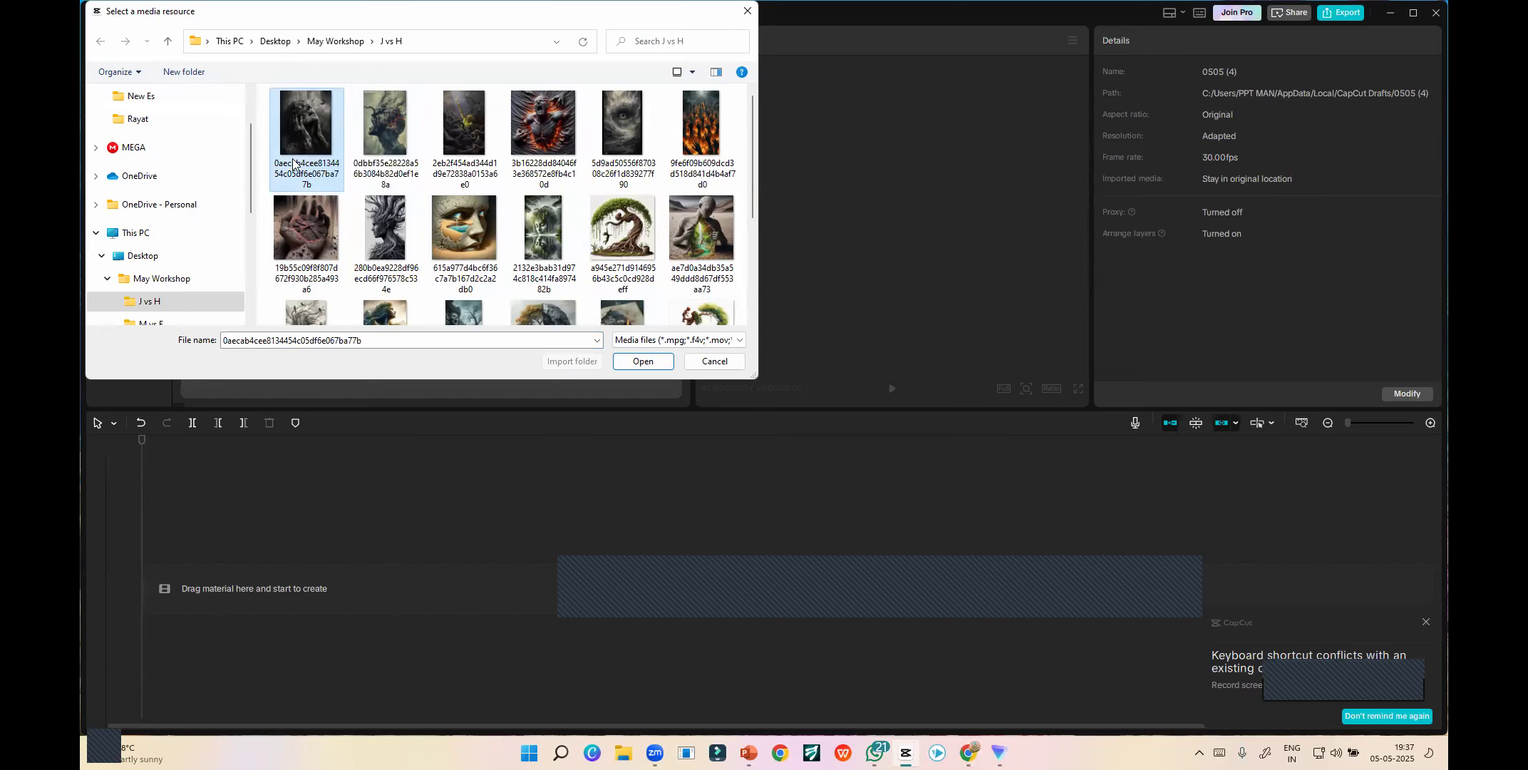
ctrl+click(387, 127)
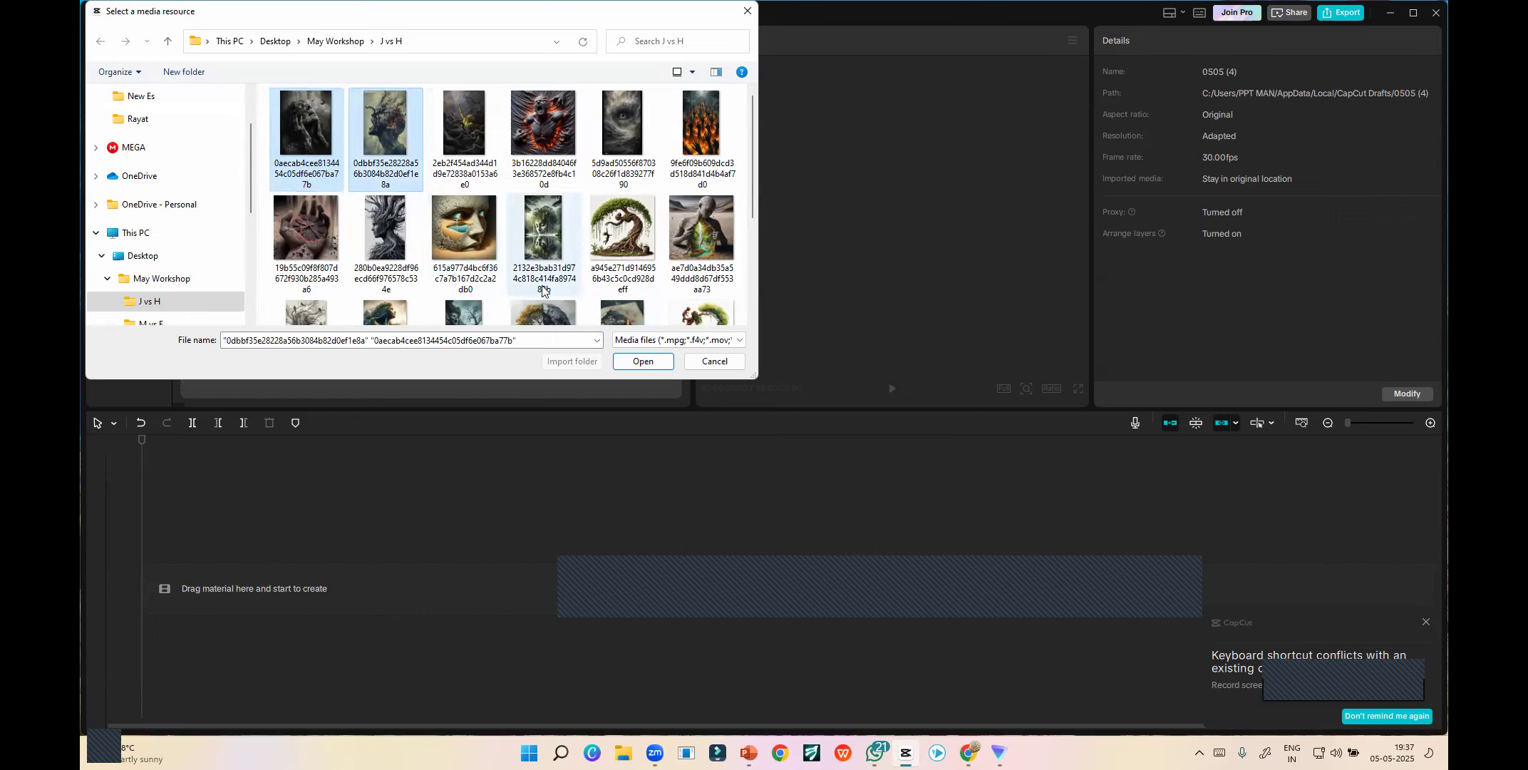
click(634, 362)
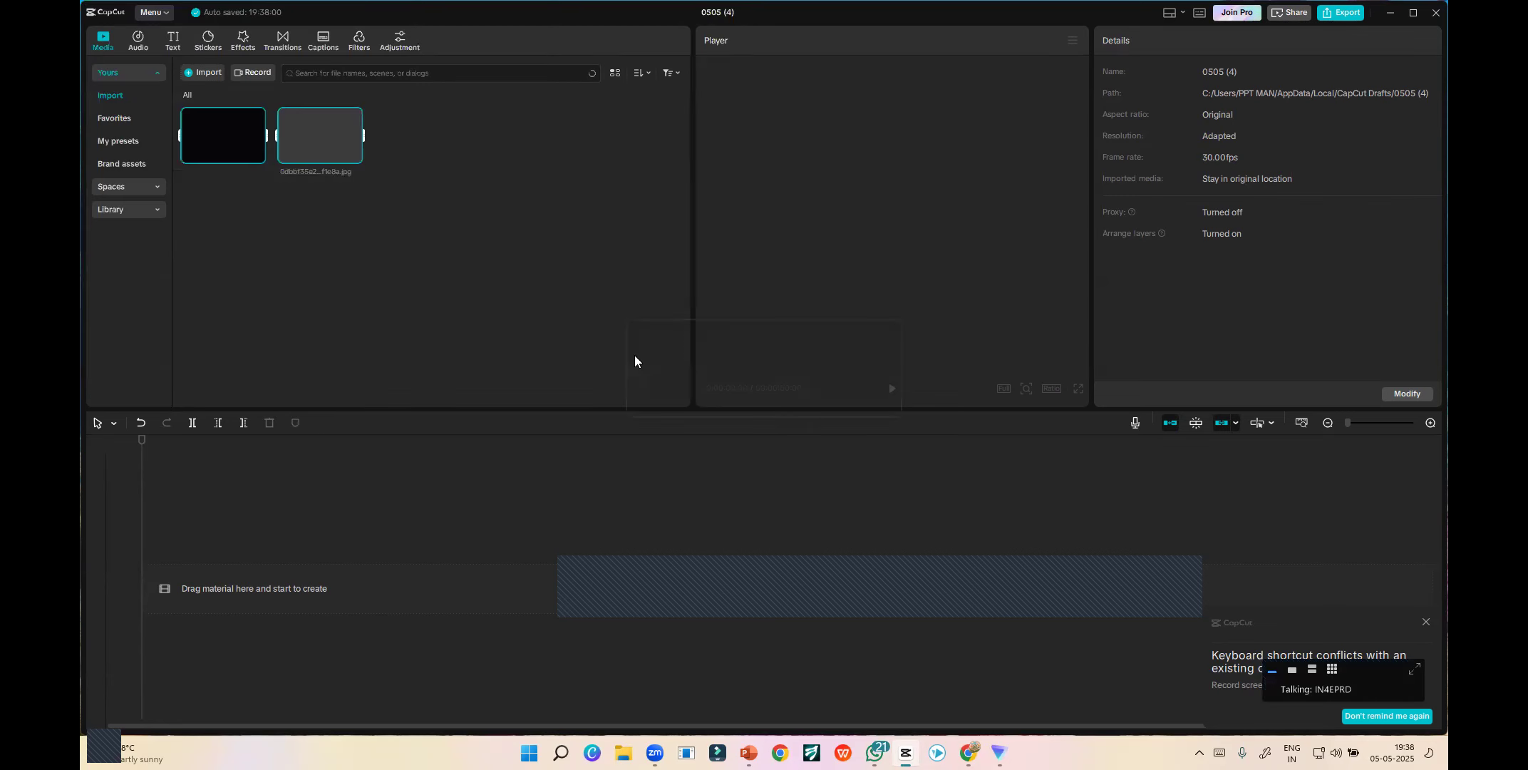
- Place both imported images one after another on the timeline and check the first clip in the player
drag(223, 144, 221, 580)
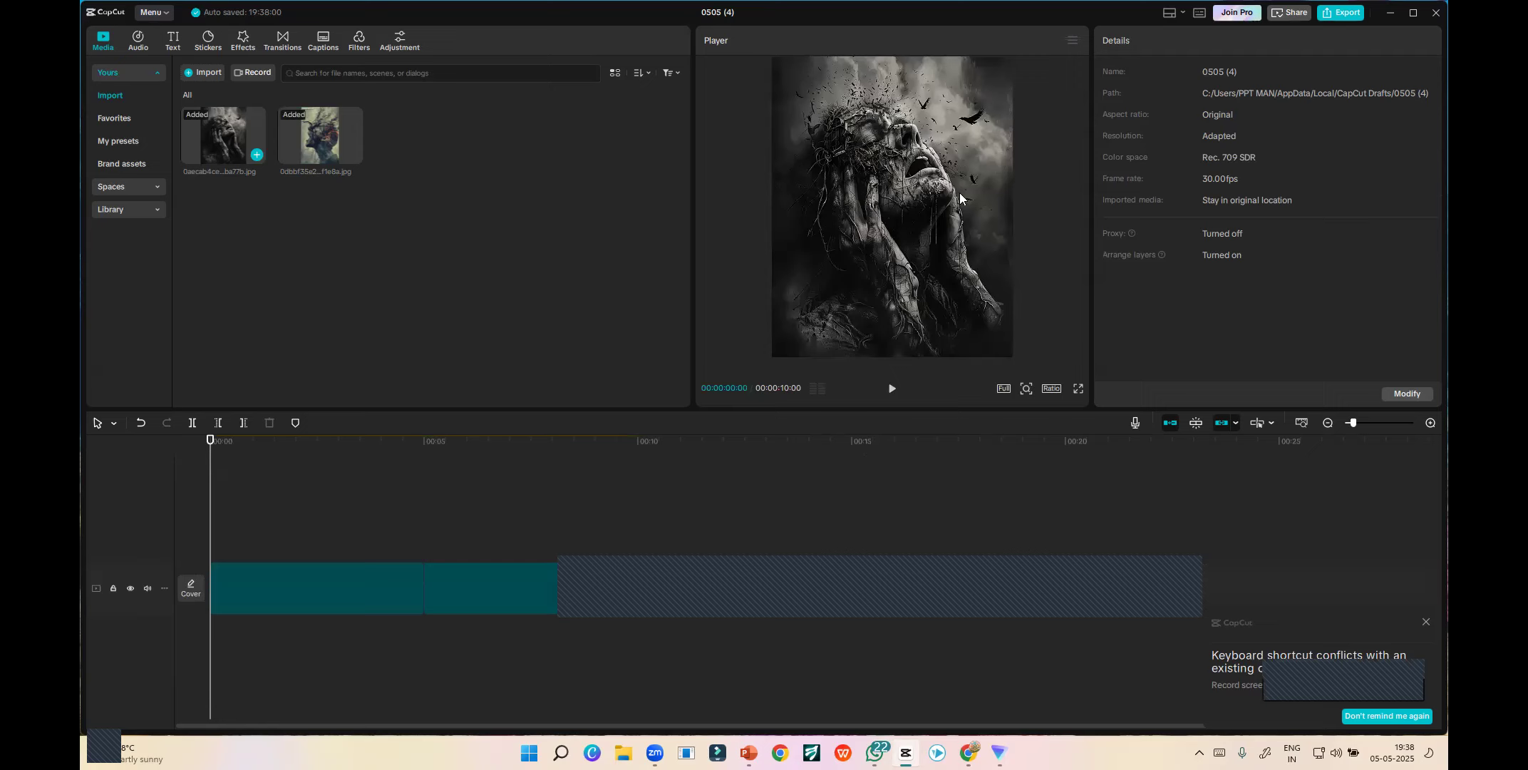
click(997, 242)
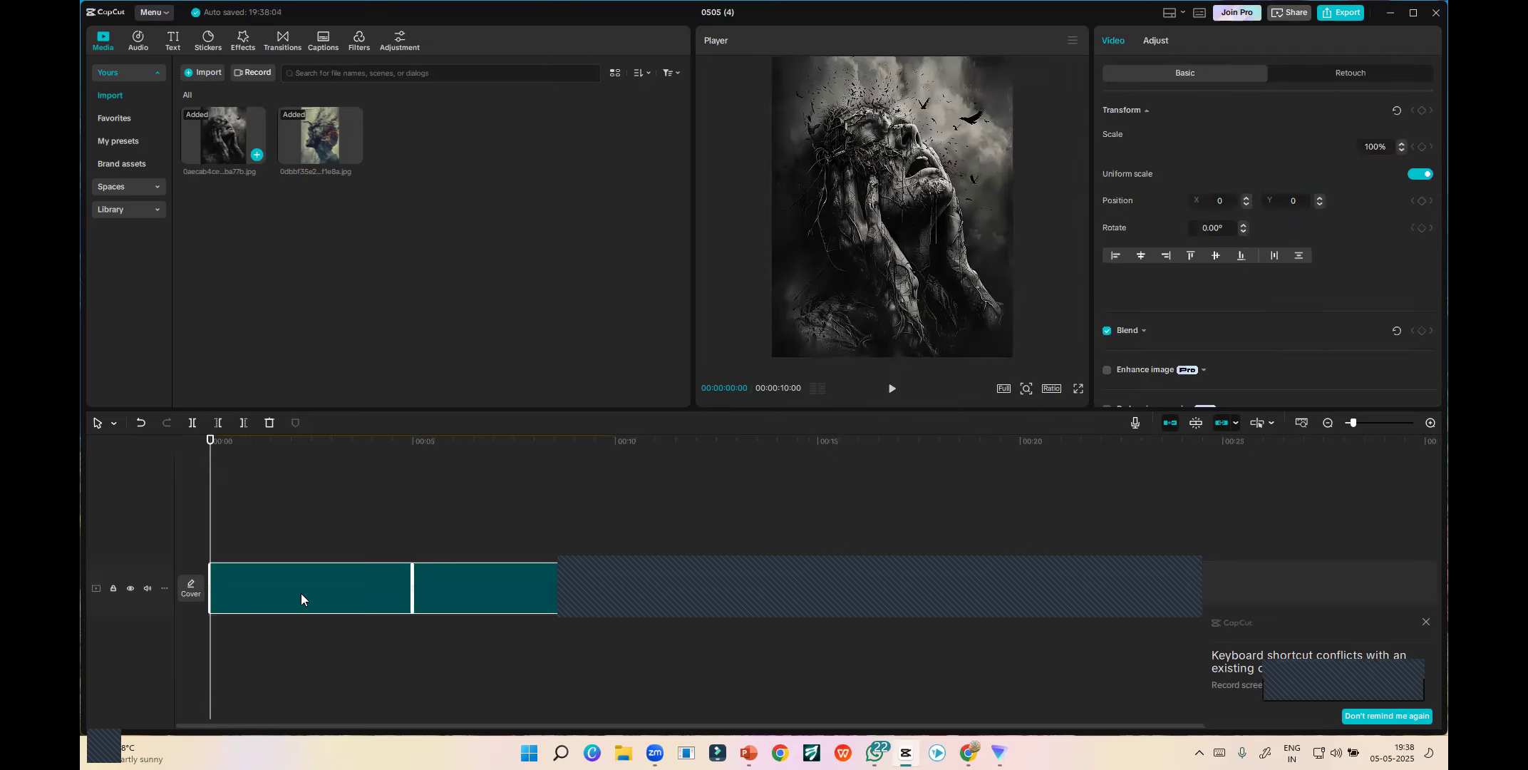
click(322, 529)
click(316, 582)
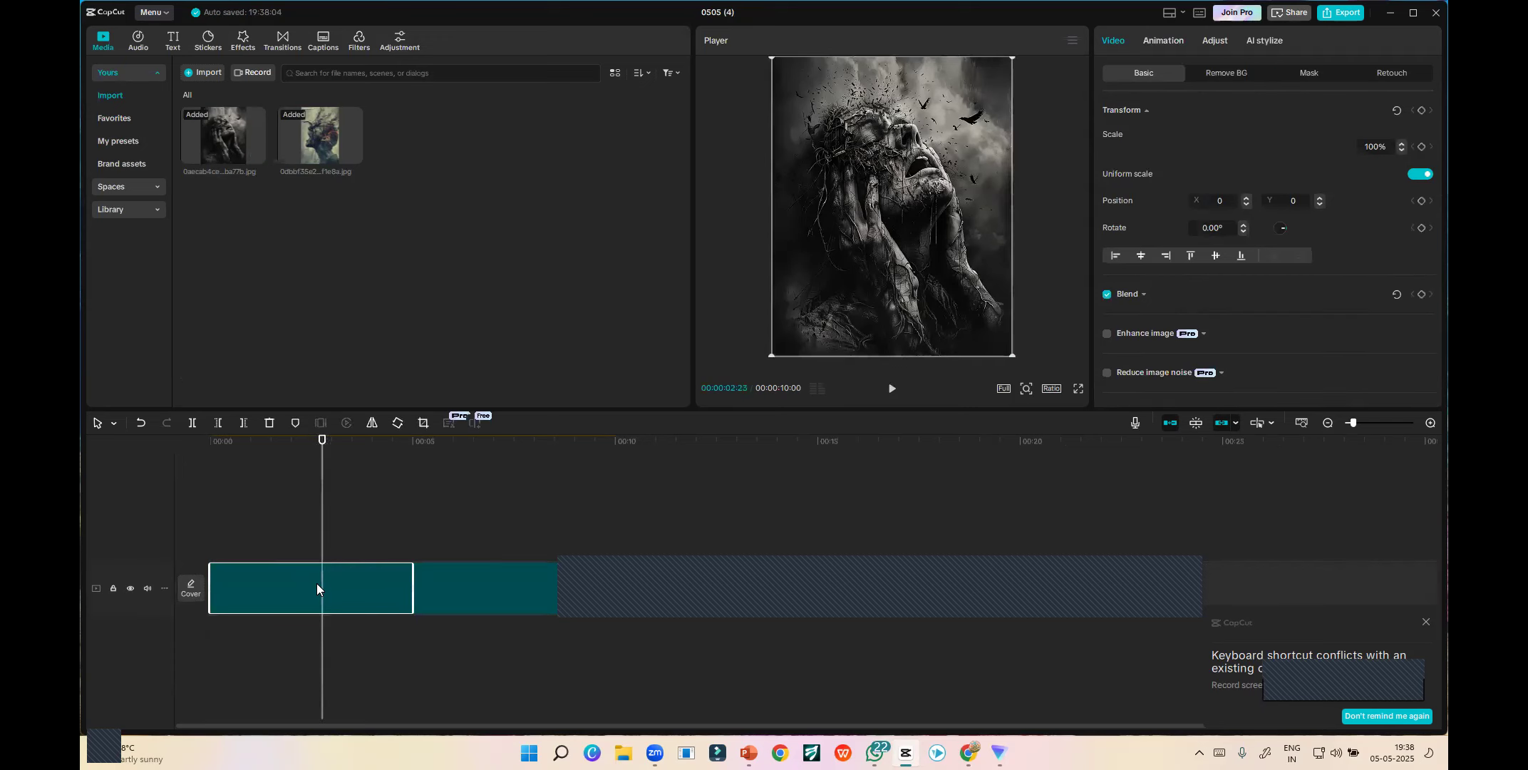
click(394, 535)
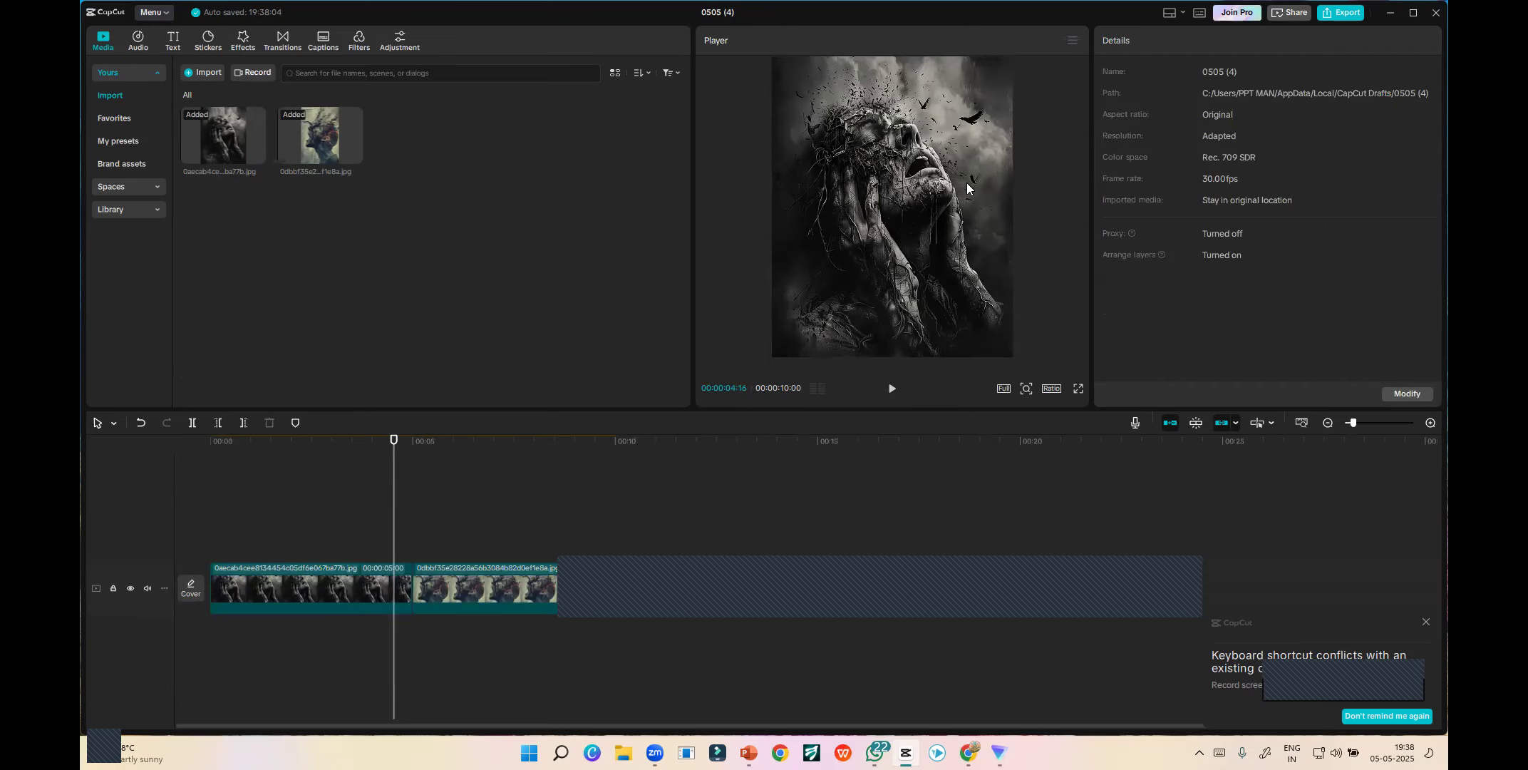
- Set the project's aspect ratio to 9:16 and save the project settings
click(144, 14)
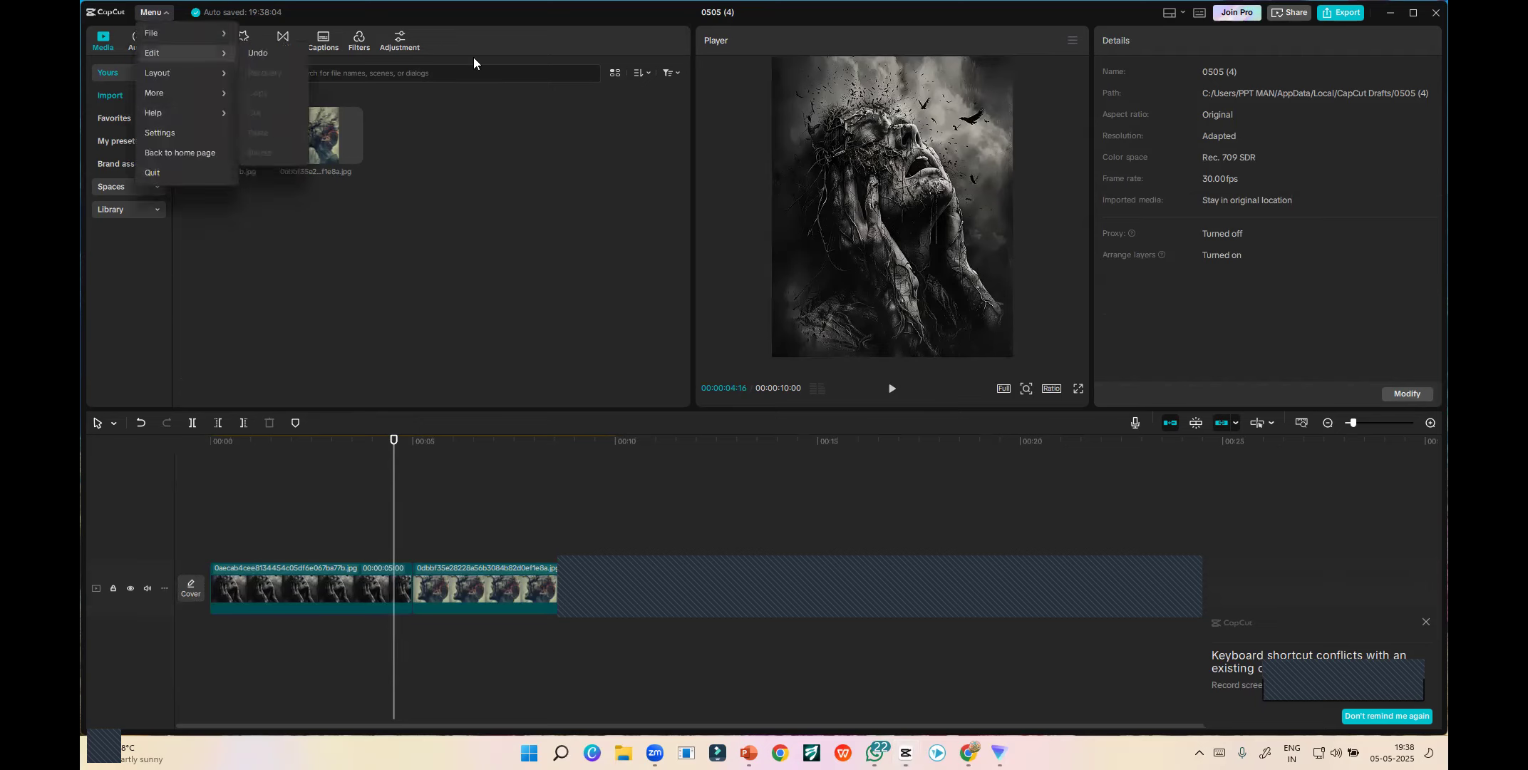
click(604, 228)
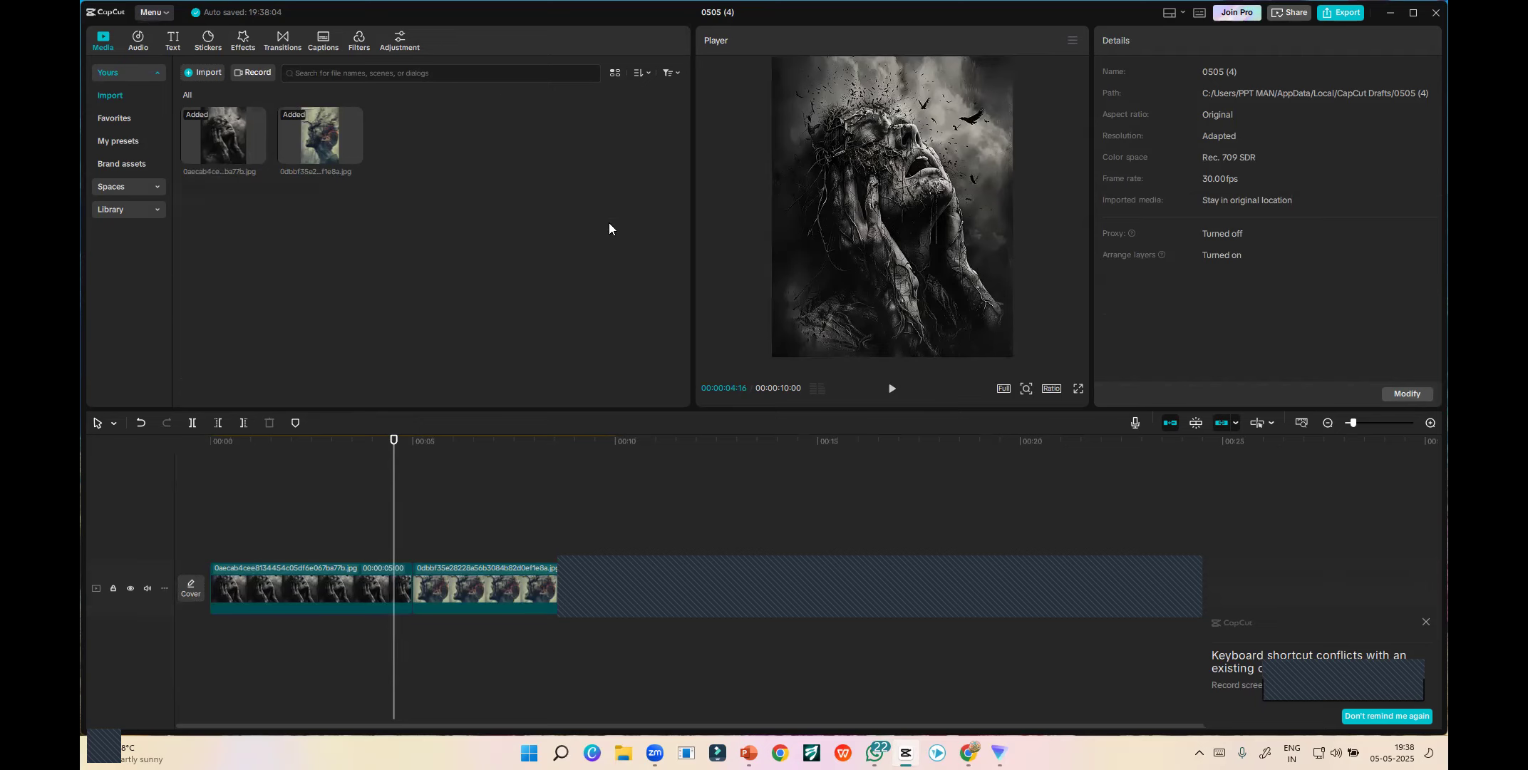
click(1404, 396)
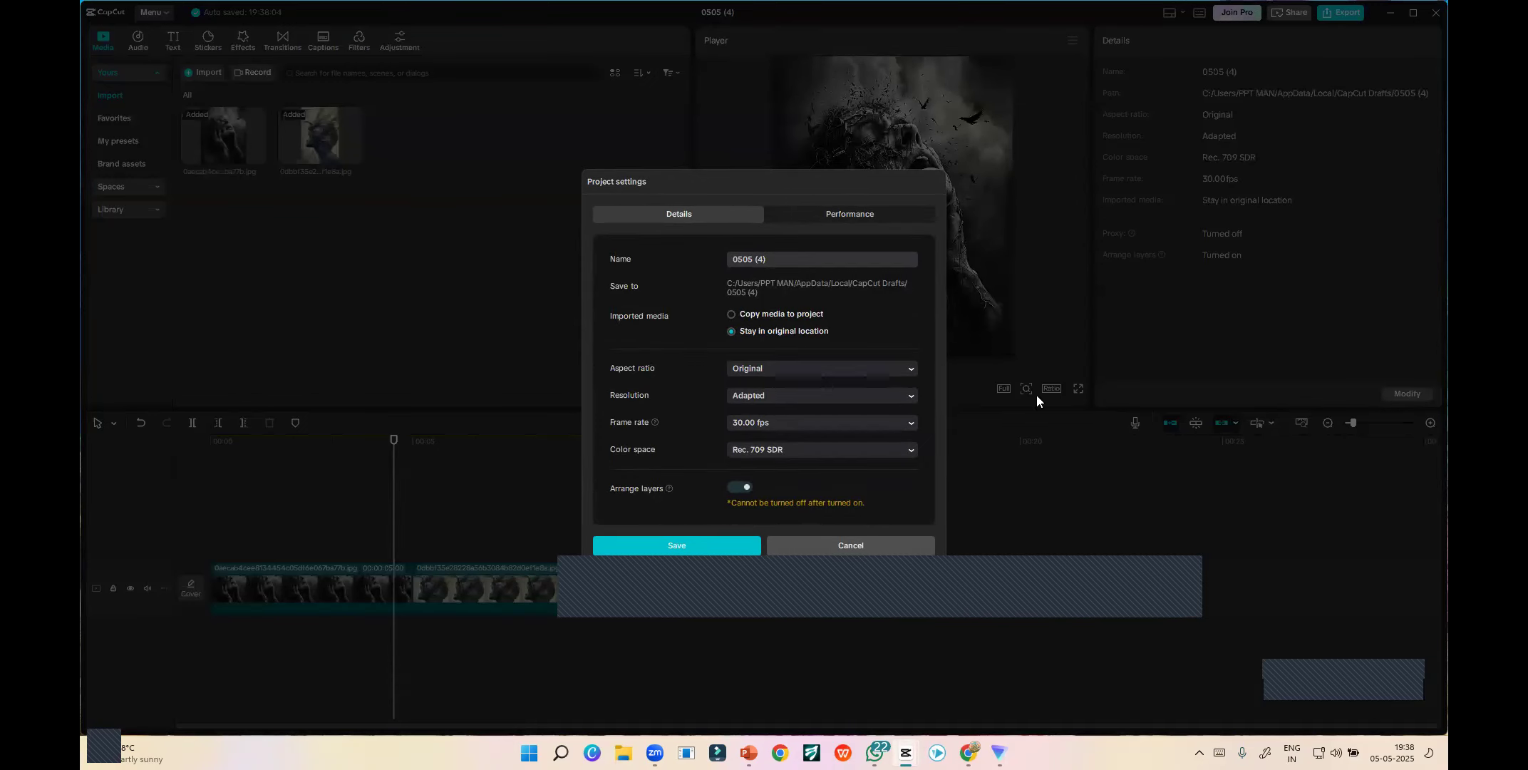
click(751, 368)
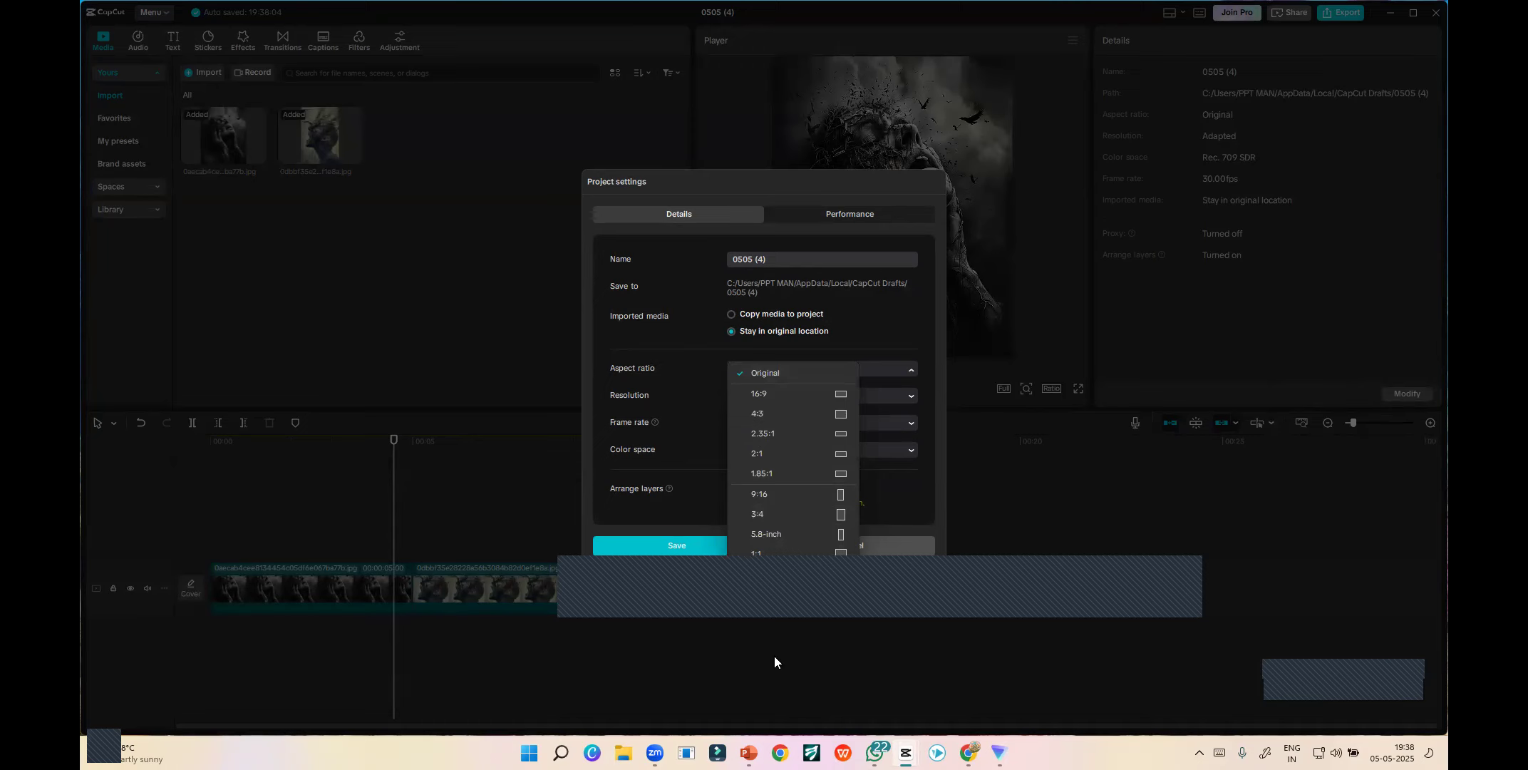
click(841, 497)
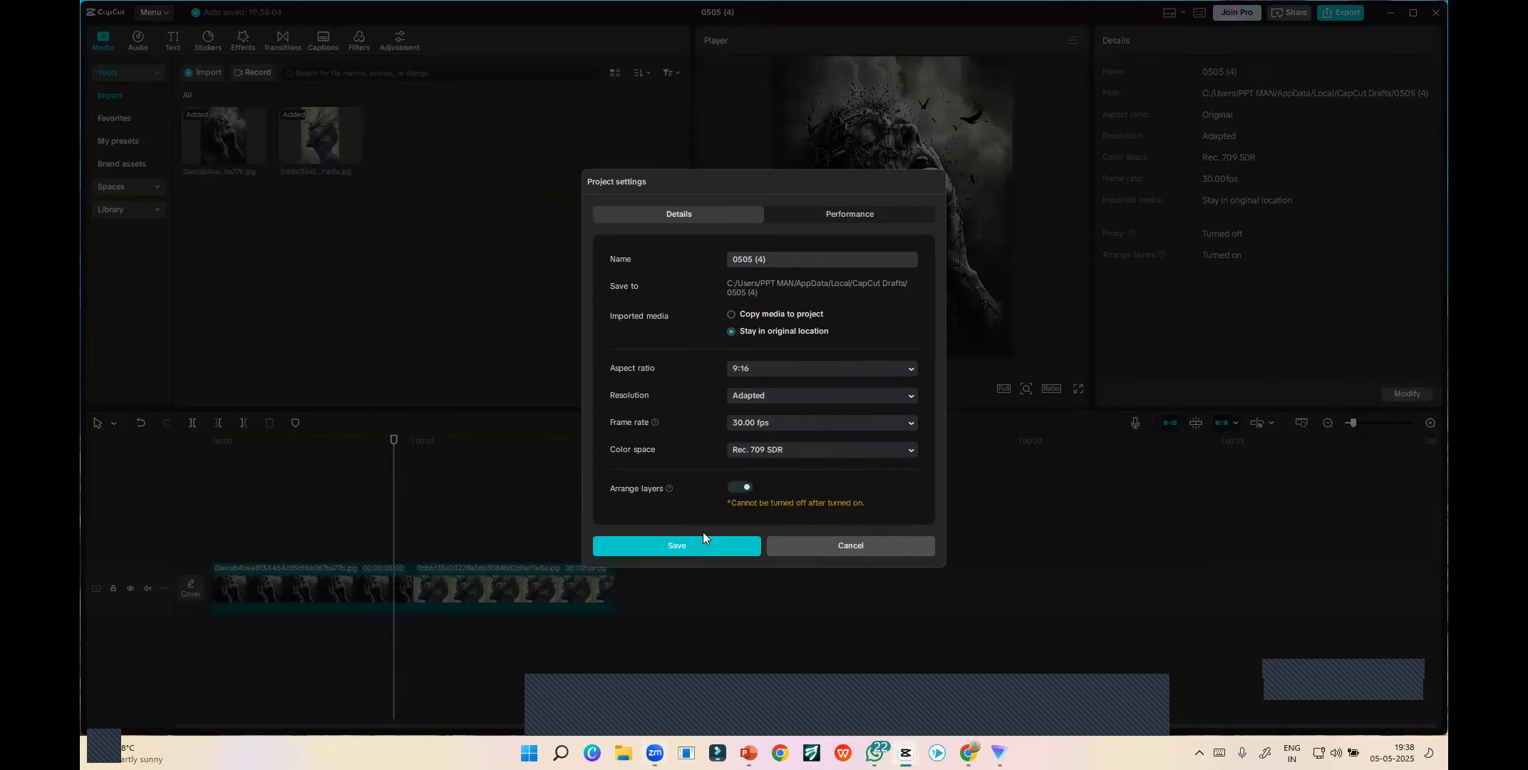
click(664, 545)
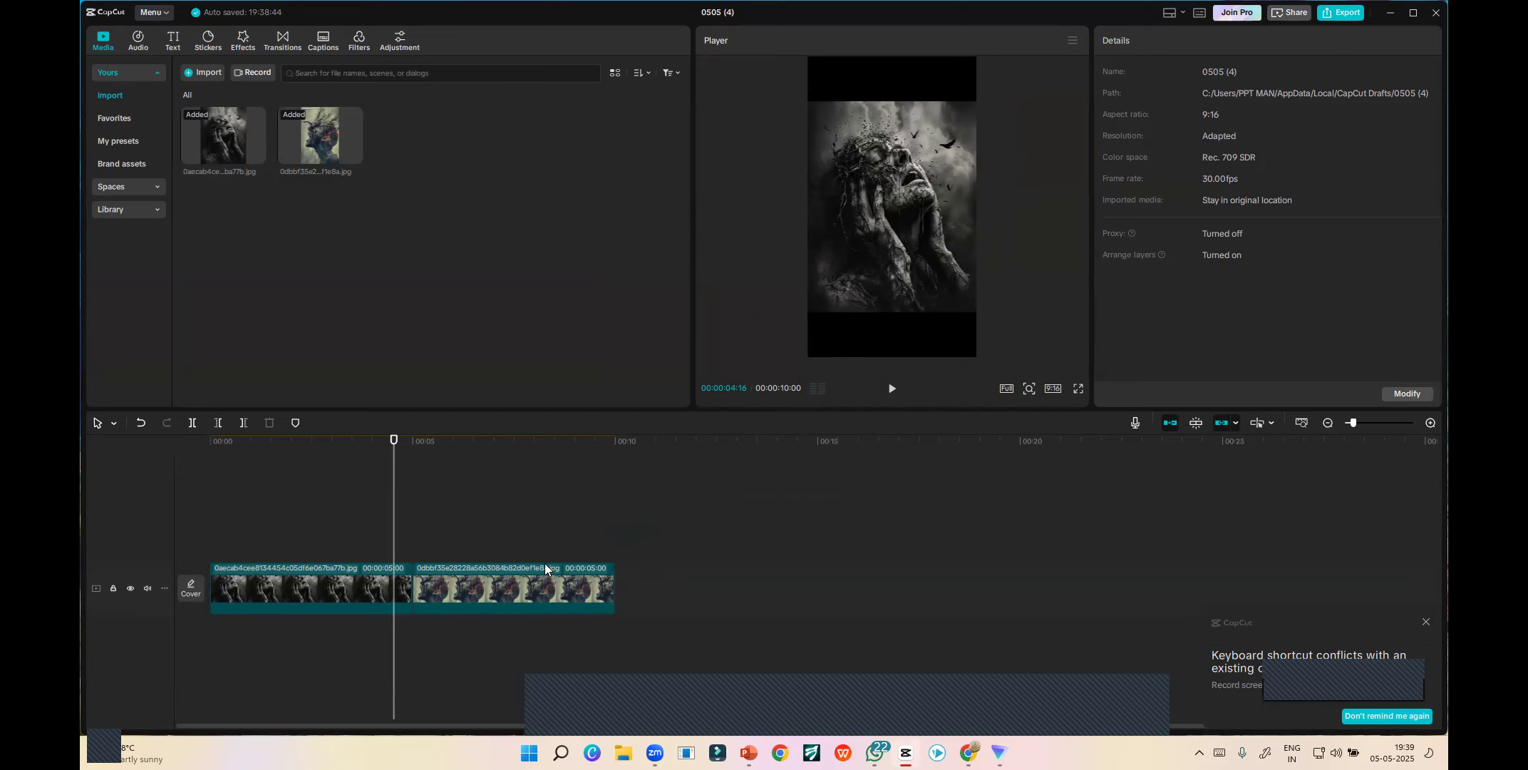
- Preview both clips in the vertical frame by moving the playhead between the second and first image
click(491, 607)
click(356, 605)
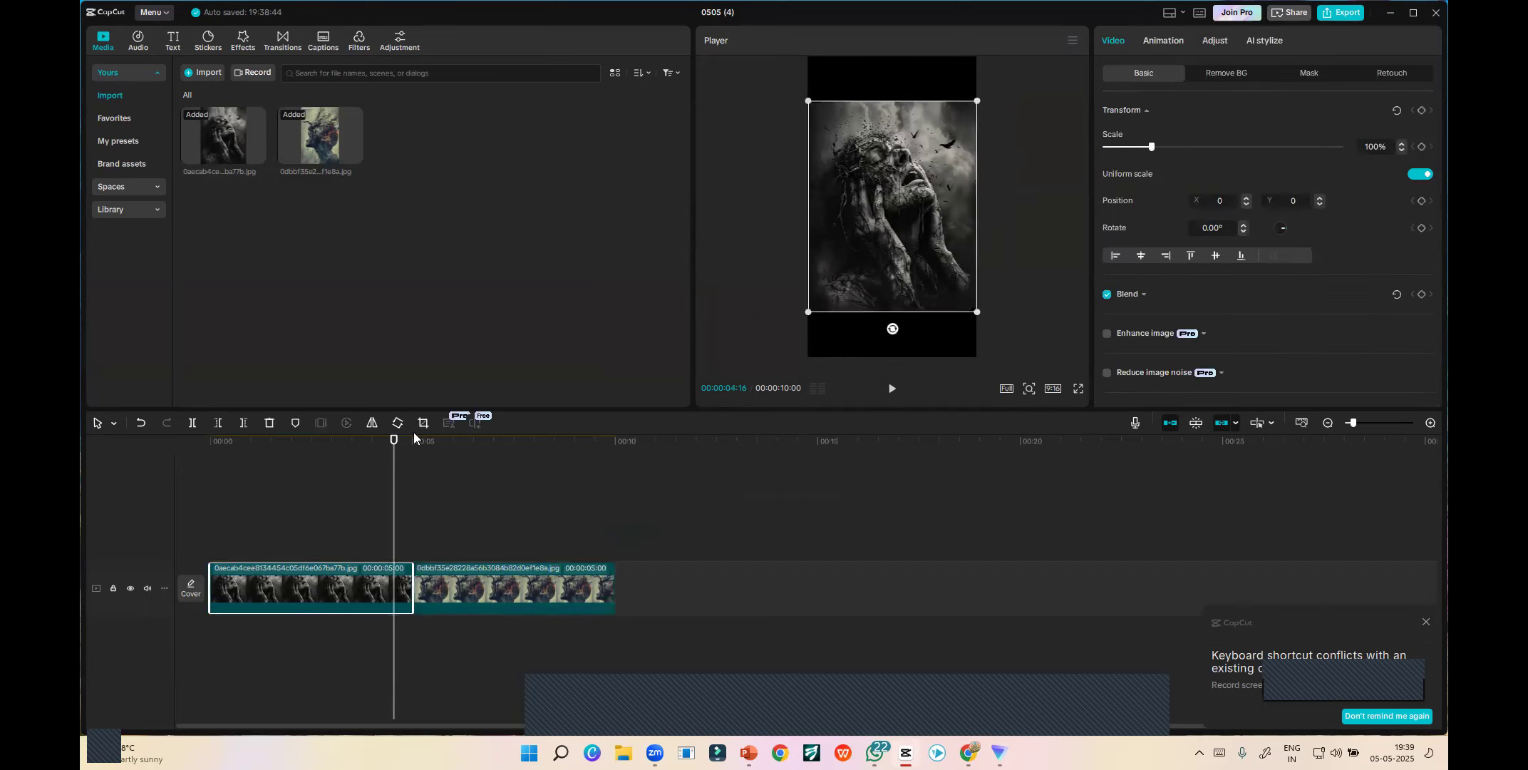
click(450, 441)
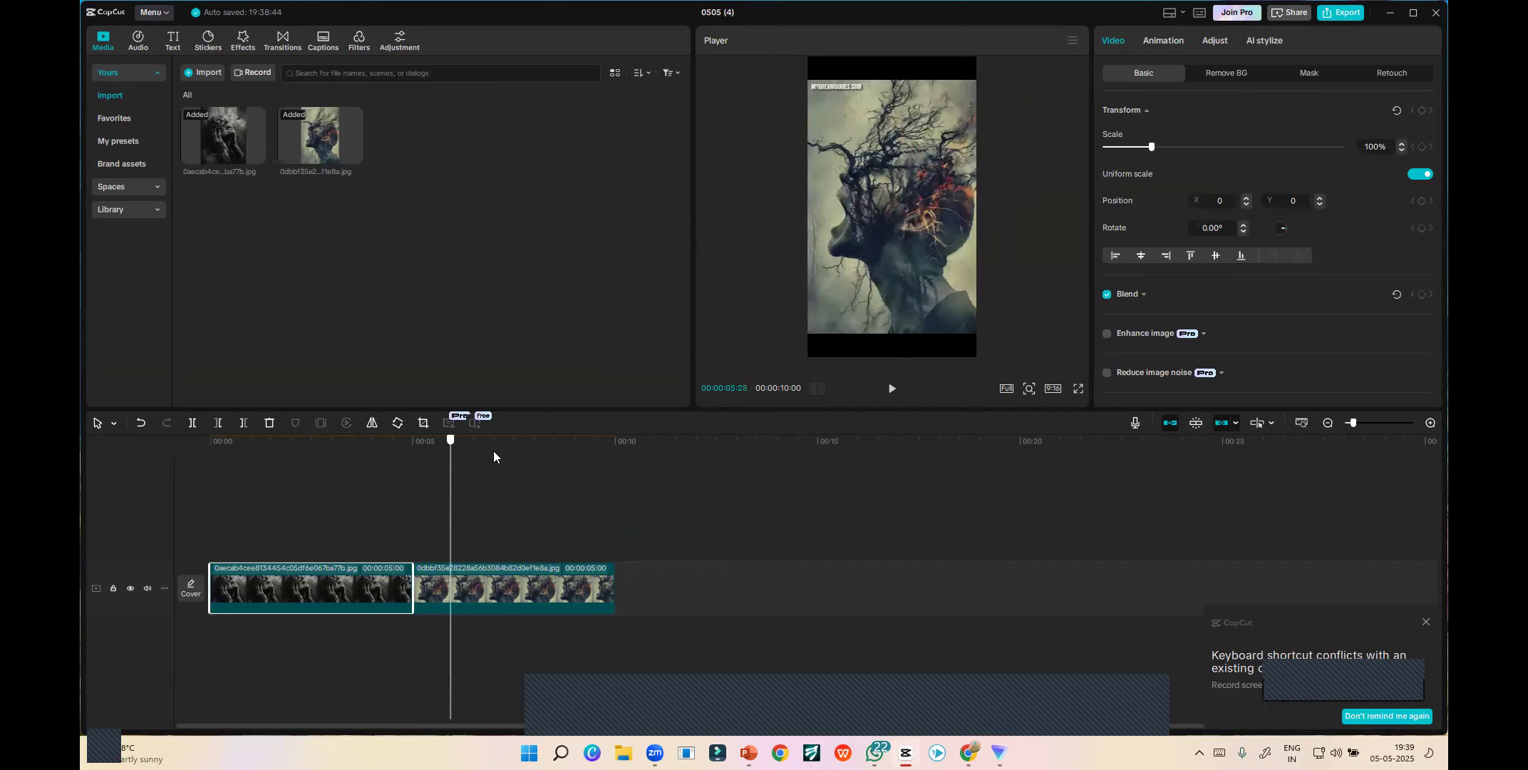
click(376, 449)
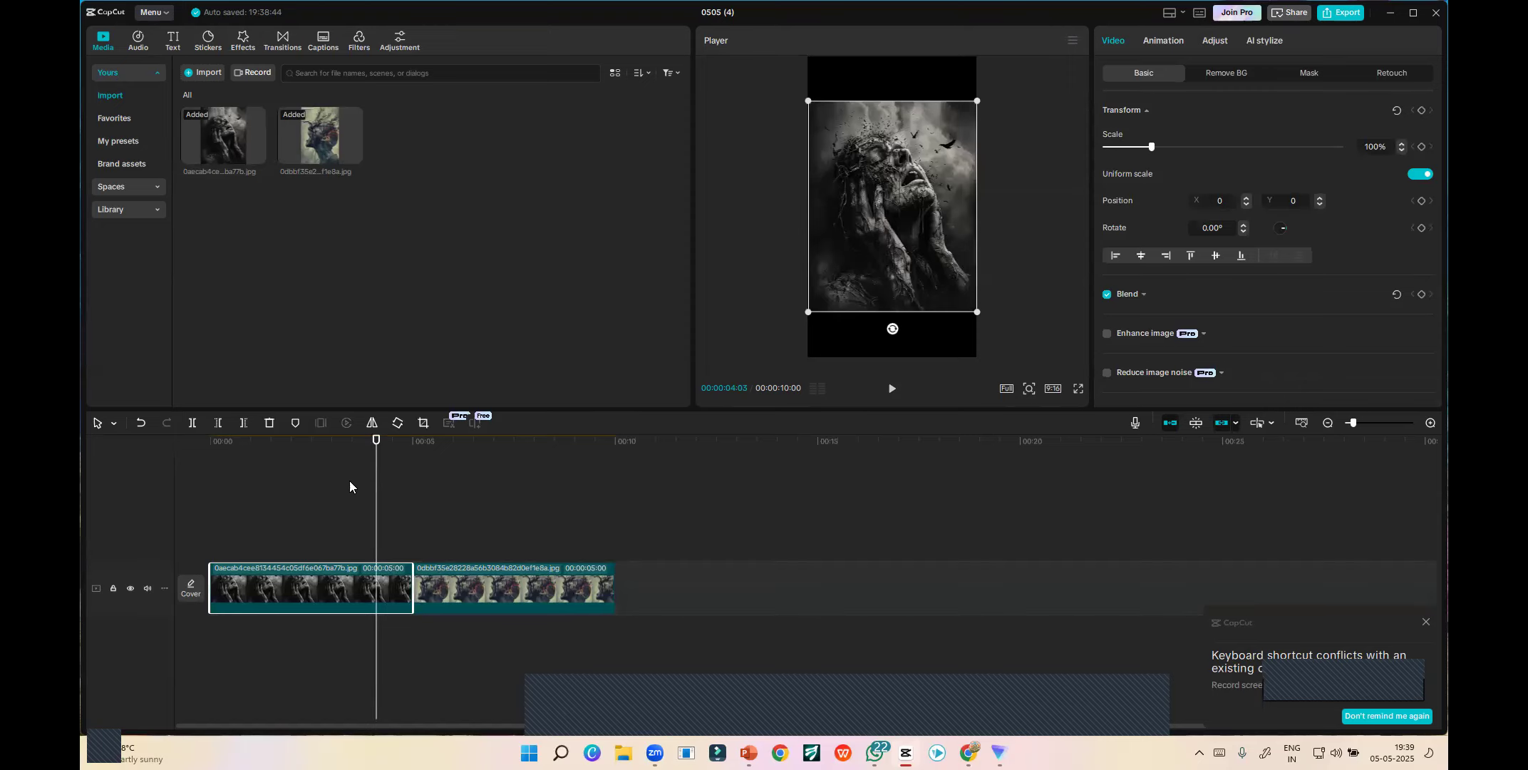
- Minimize CapCut and view the first image in the Papers subfolder of the desktop's Rayat folder
click(1391, 14)
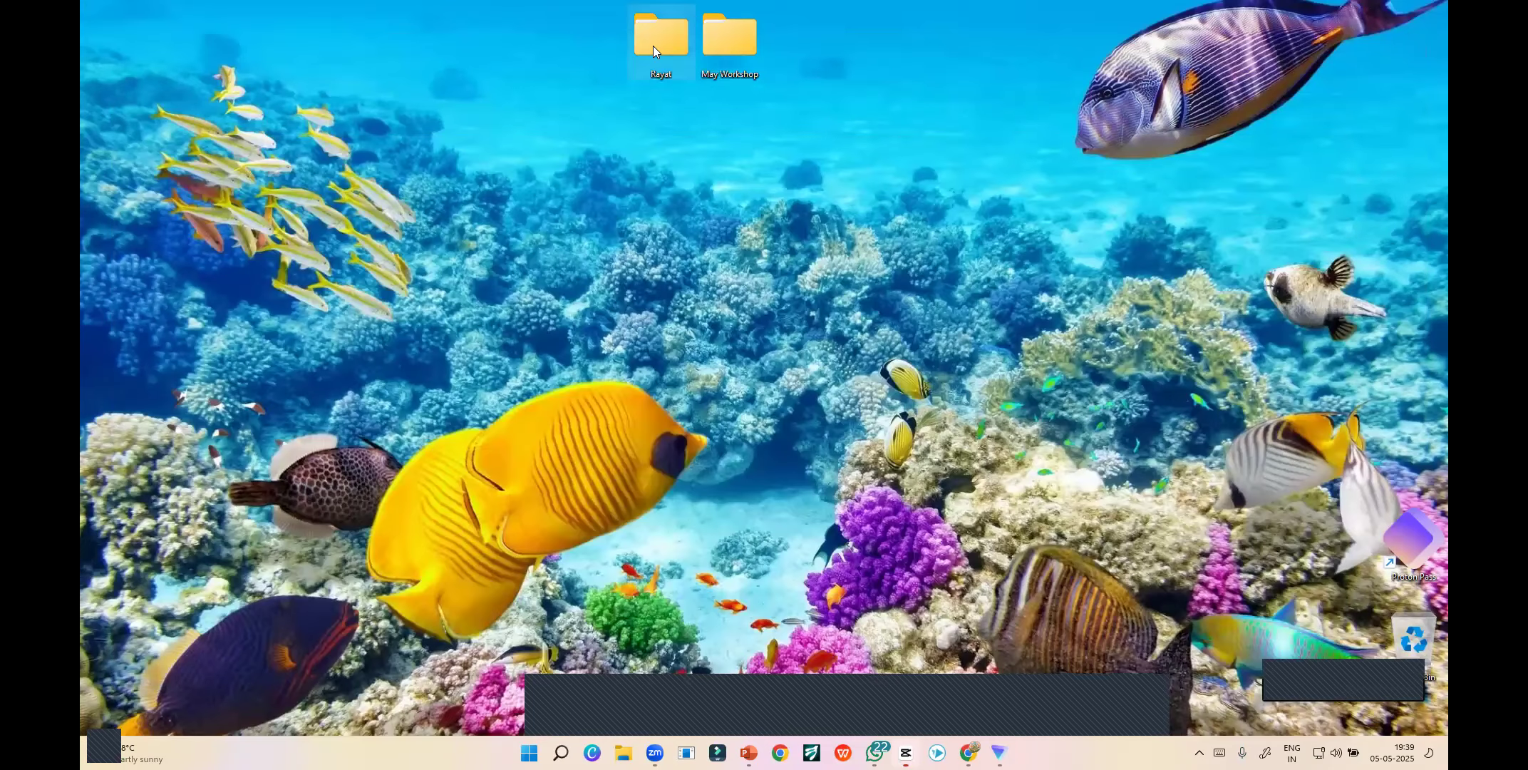
double_click(653, 46)
click(307, 127)
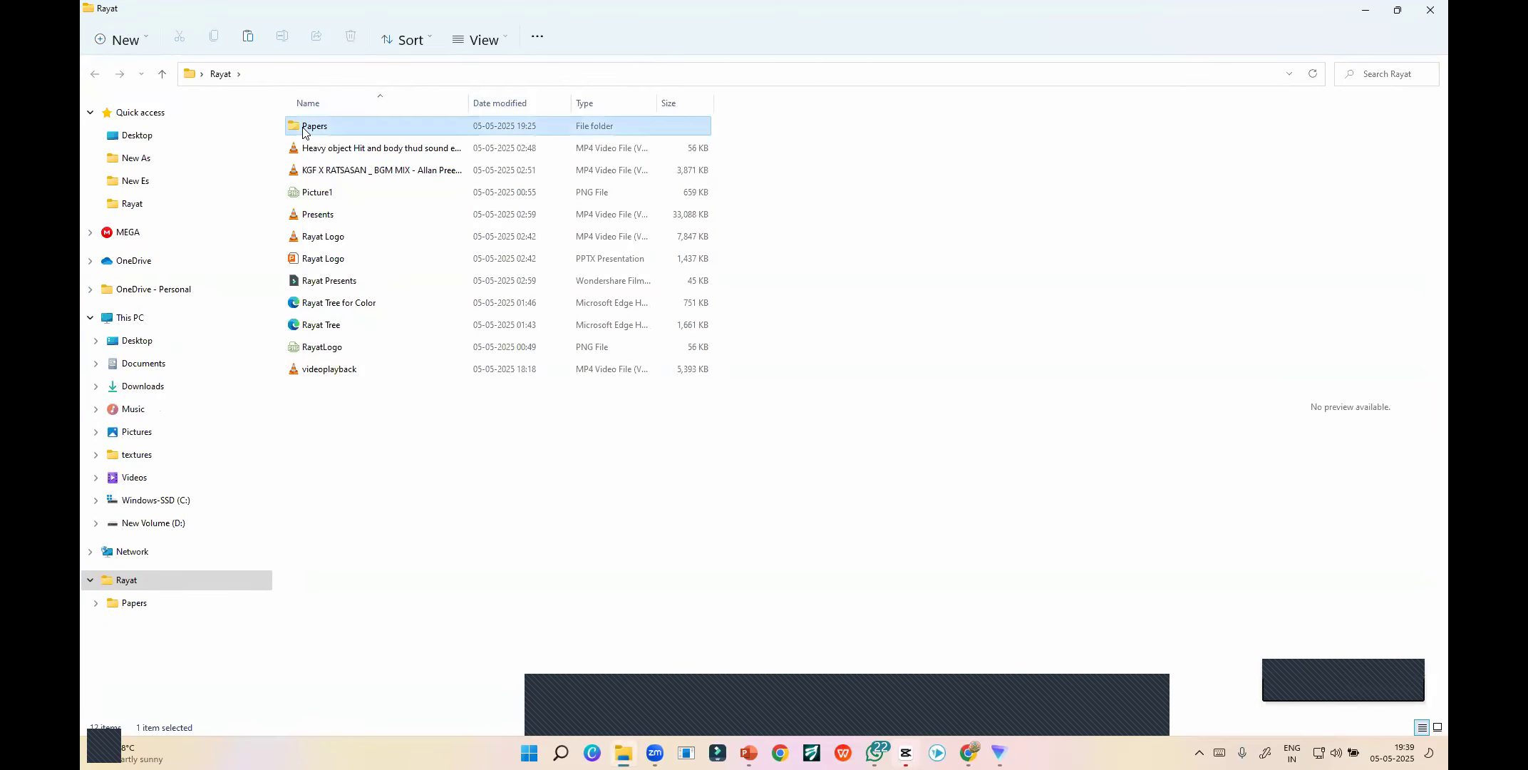
double_click(307, 128)
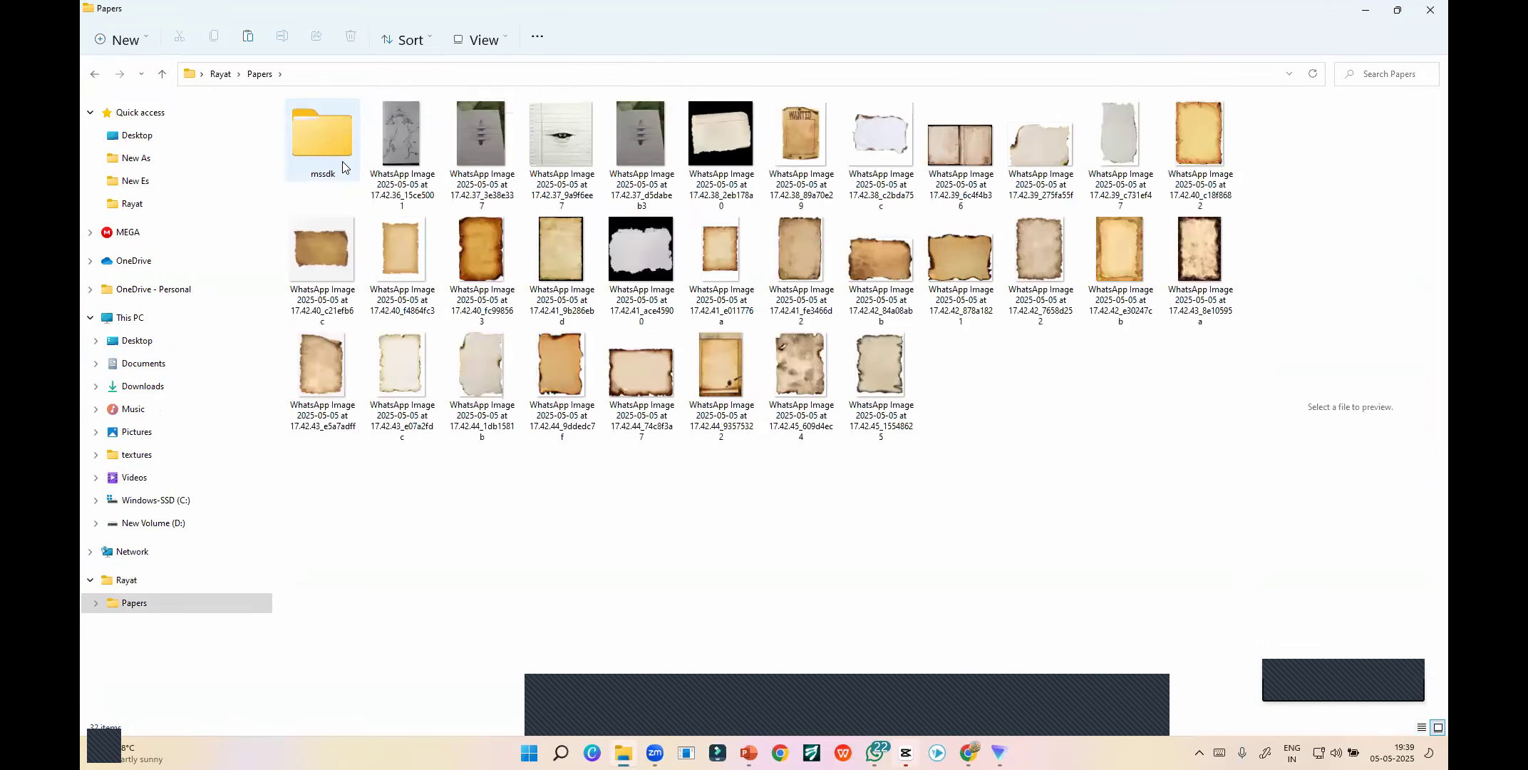
double_click(405, 137)
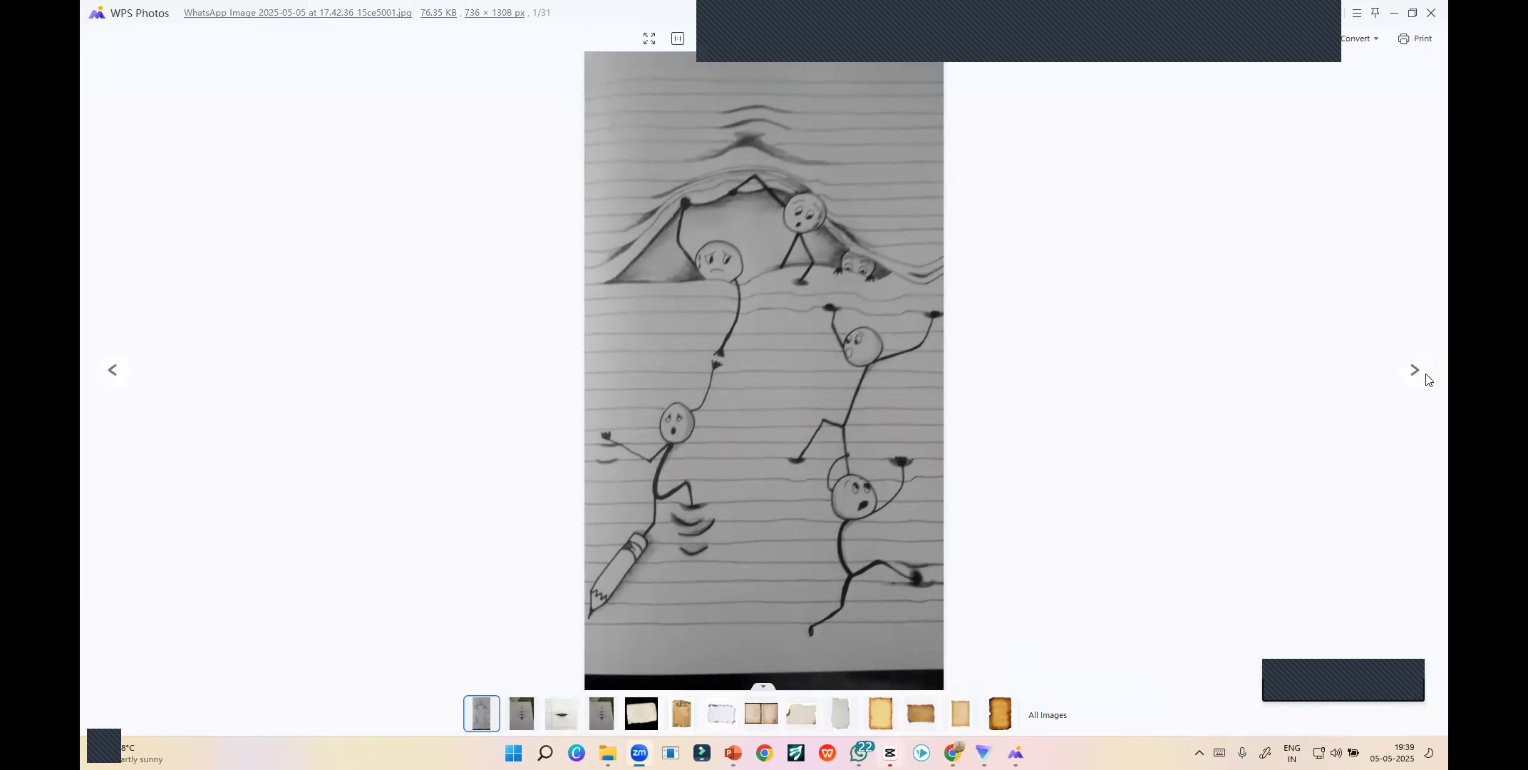
- Page through the notebook drawings and old paper images to the white paper with burnt edges and enlarge it
click(1428, 379)
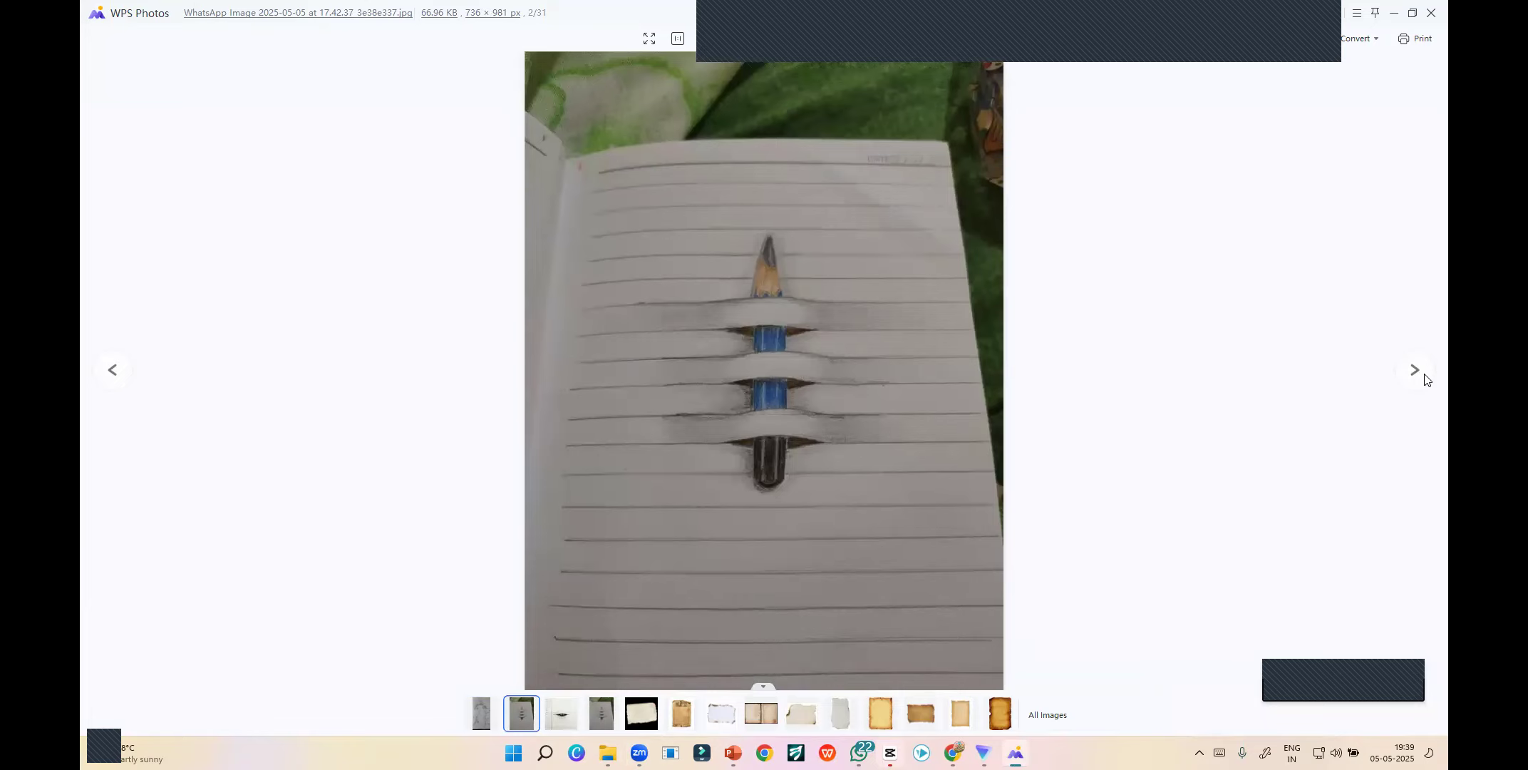
click(1427, 380)
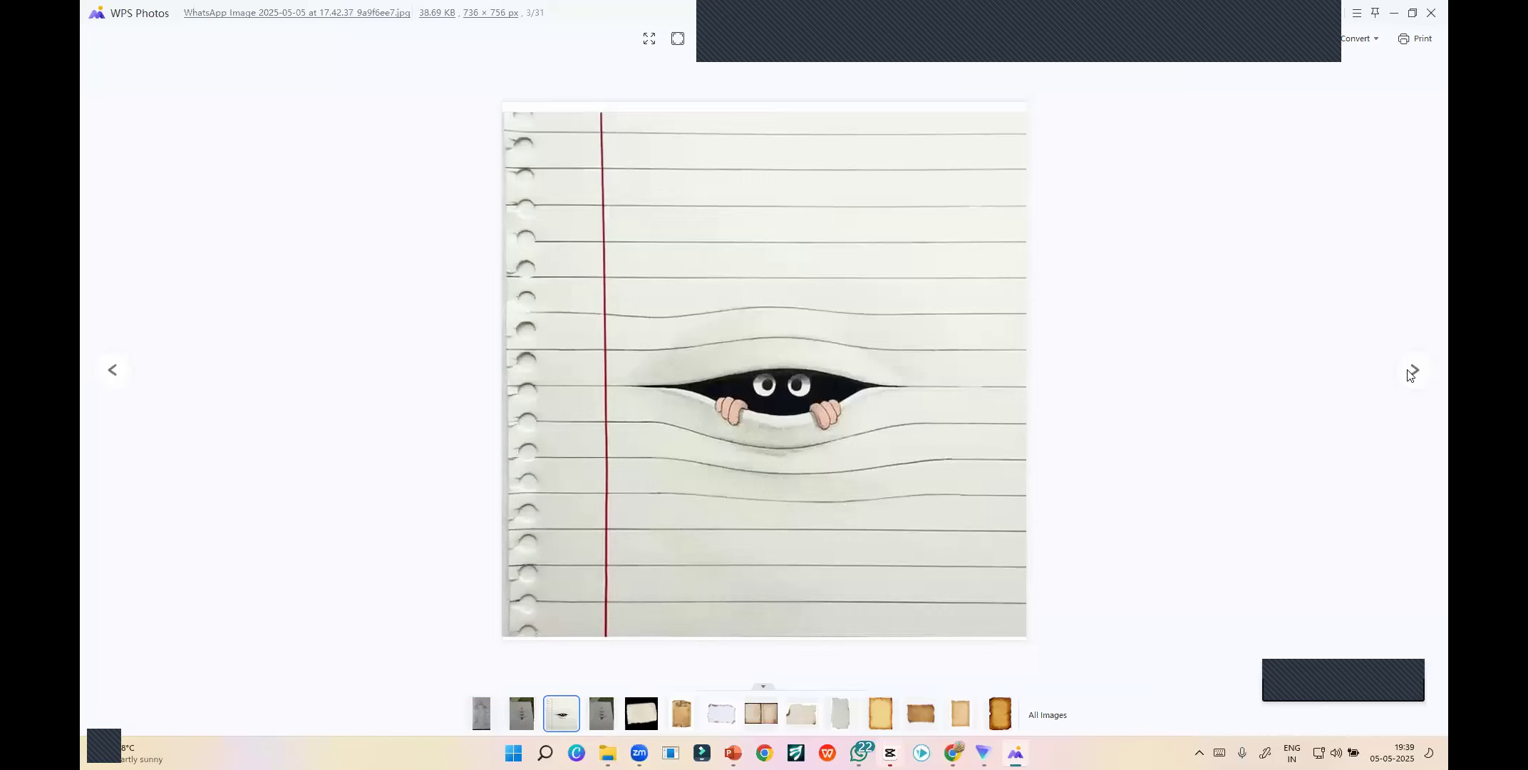
click(1411, 372)
click(1410, 372)
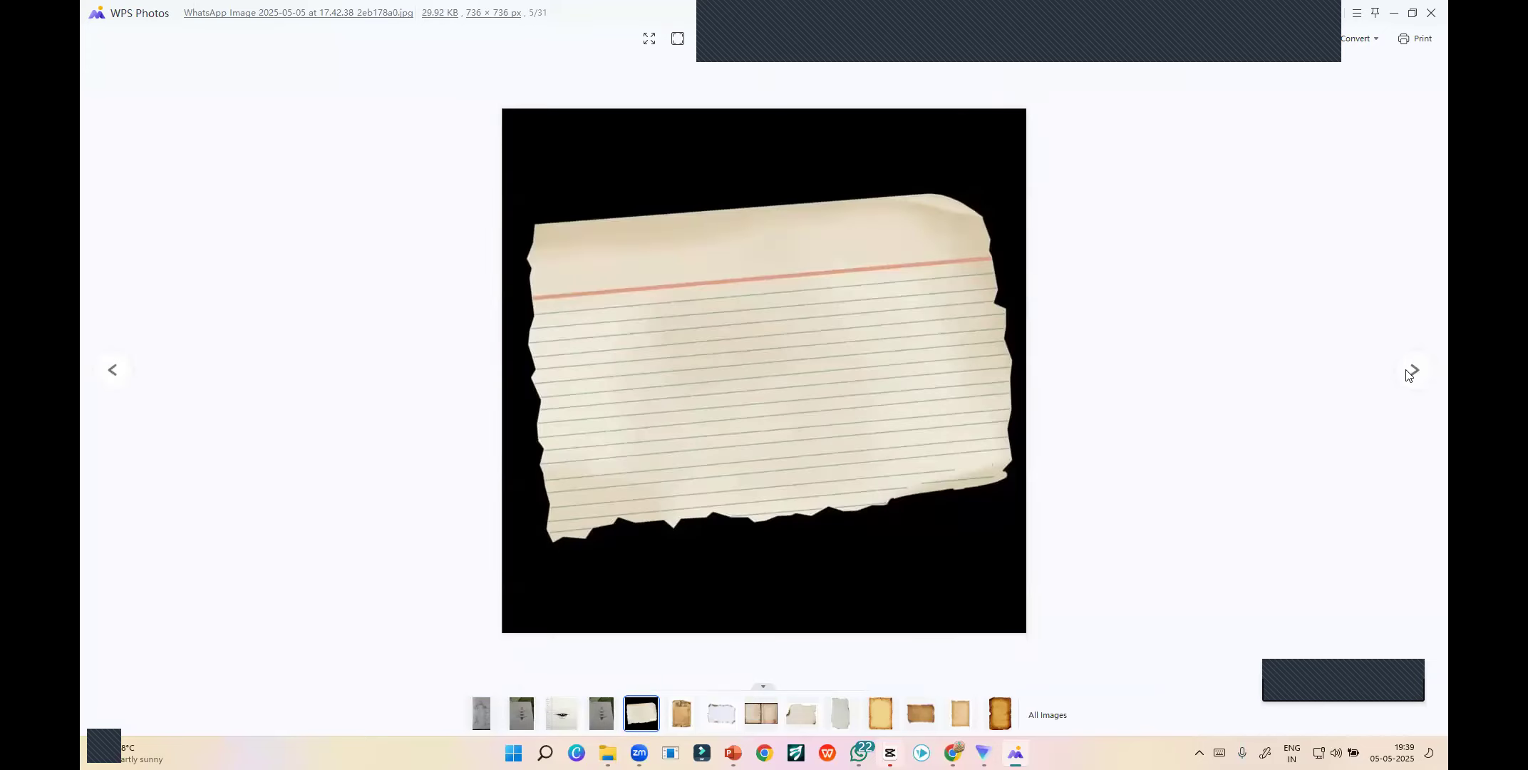
click(1409, 376)
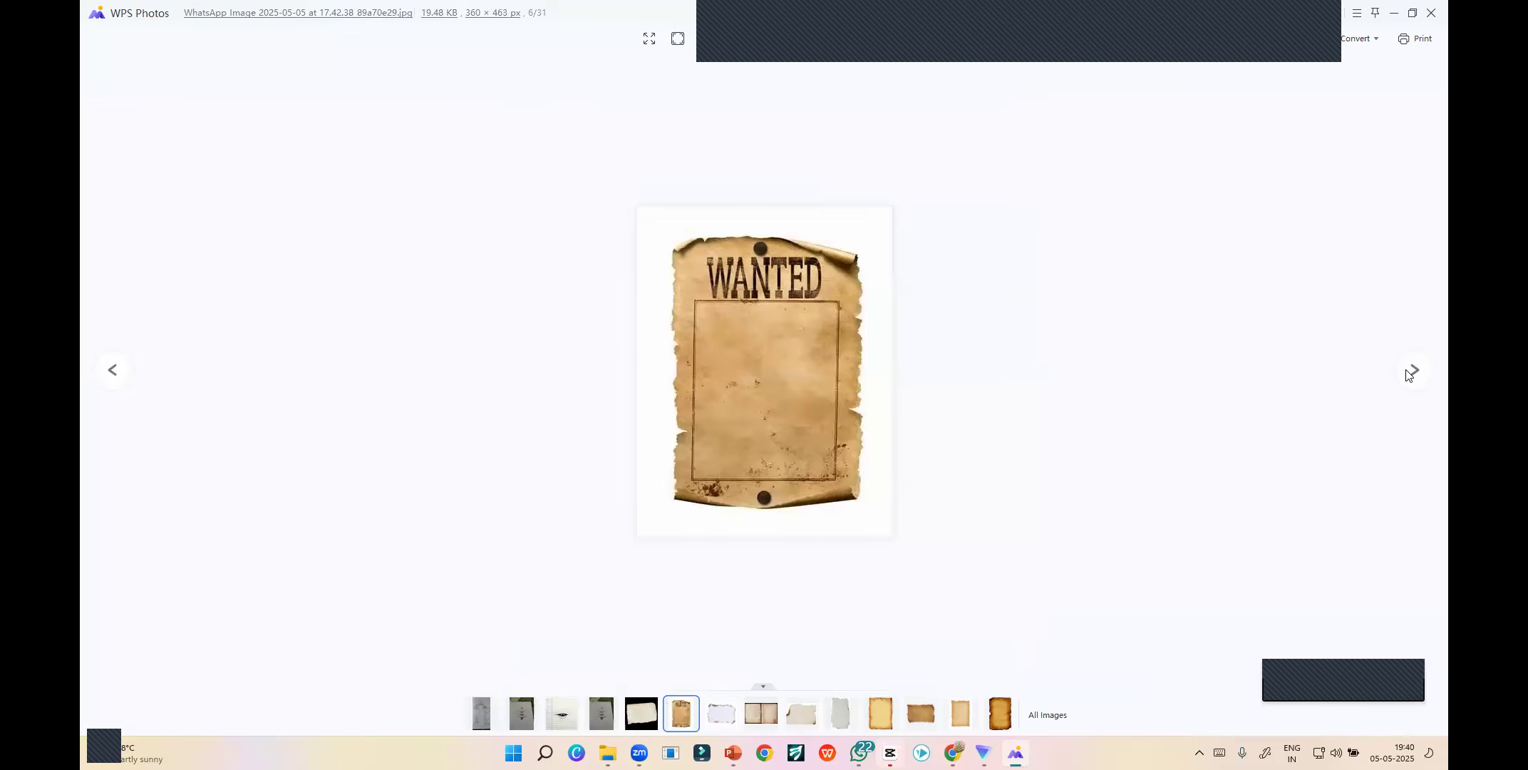
click(1408, 376)
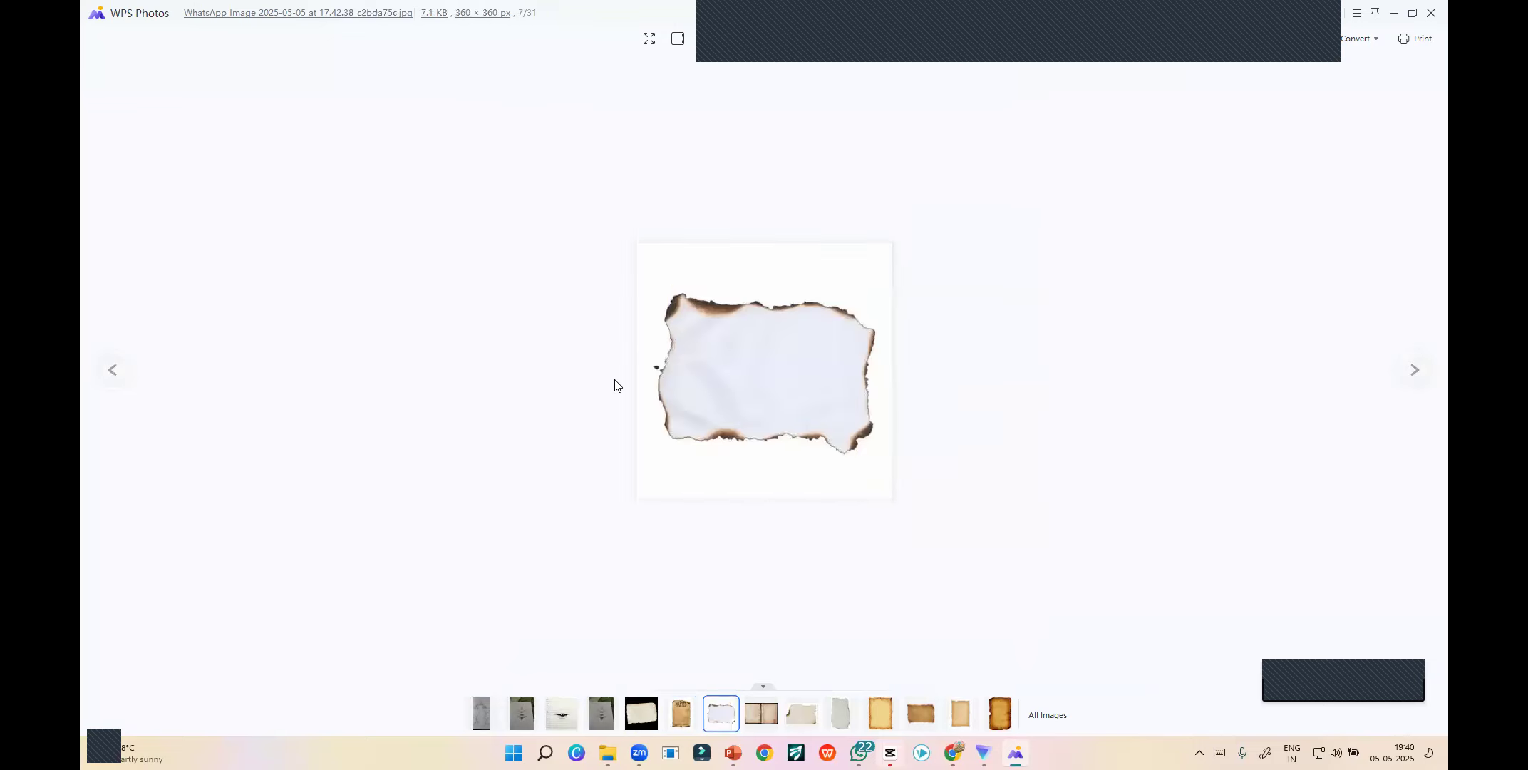
scroll(614, 379, up, 5)
scroll(614, 380, up, 1)
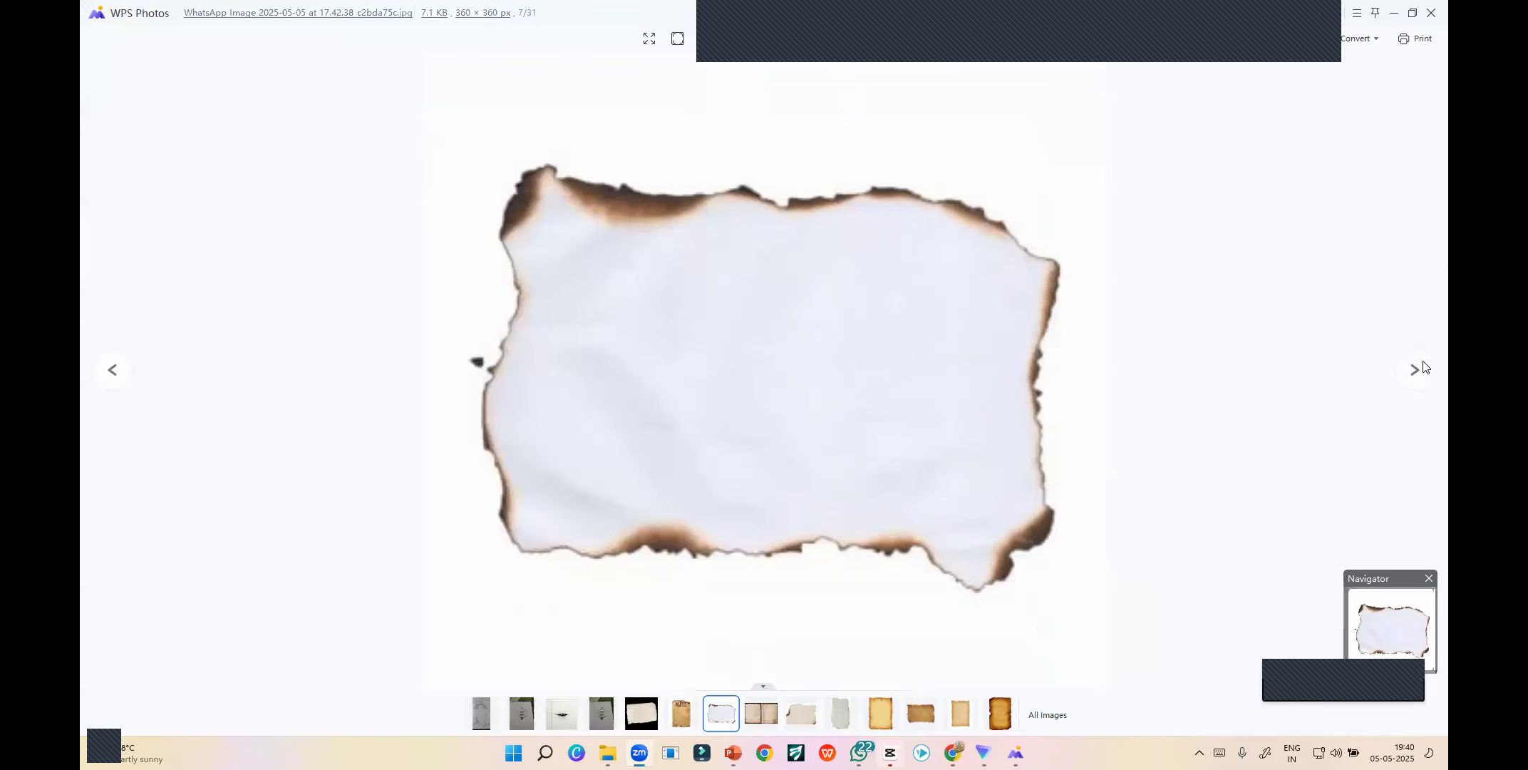
- View the open old book texture that follows the white burnt paper and examine it enlarged before restoring its size
click(1417, 369)
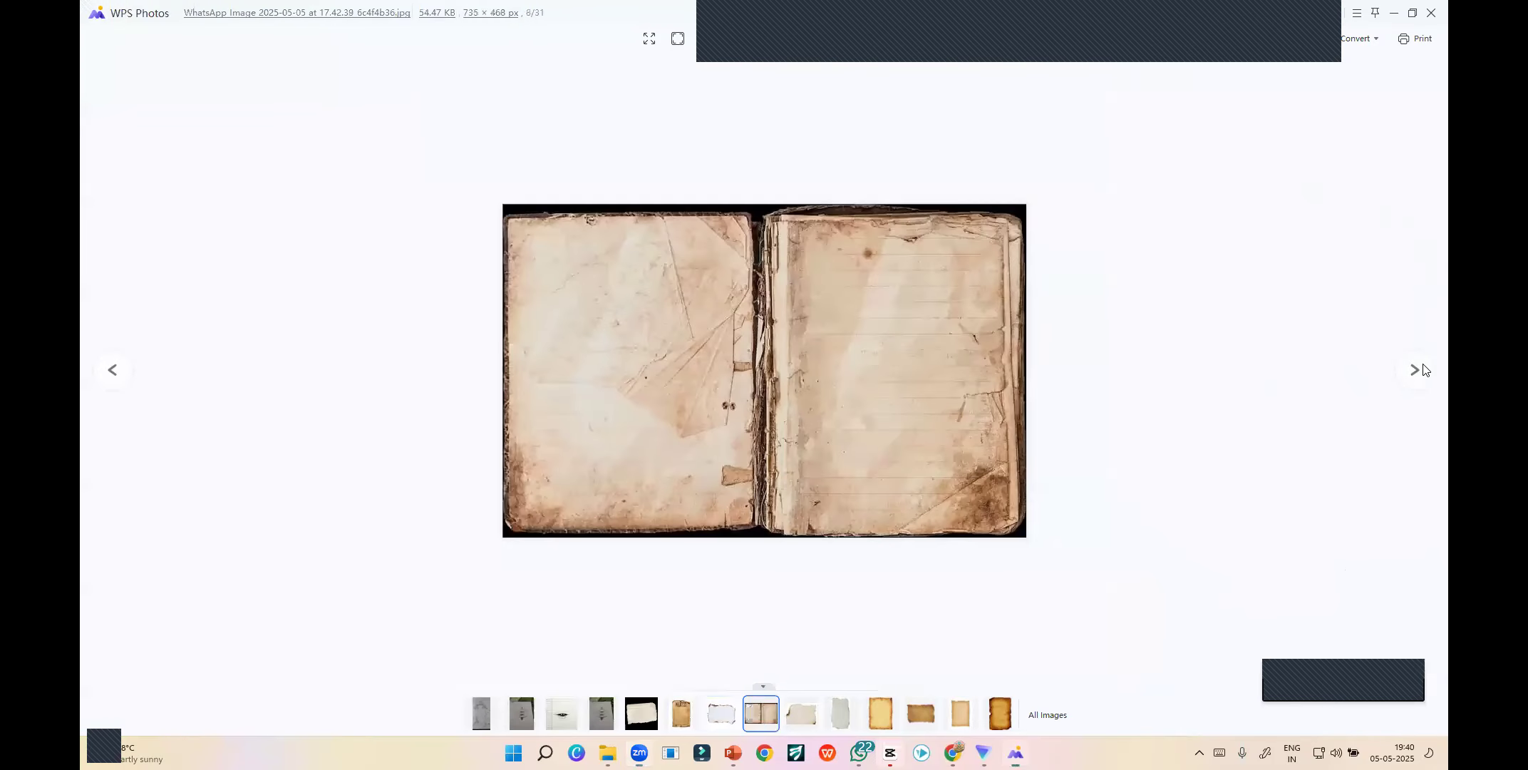
scroll(769, 337, up, 3)
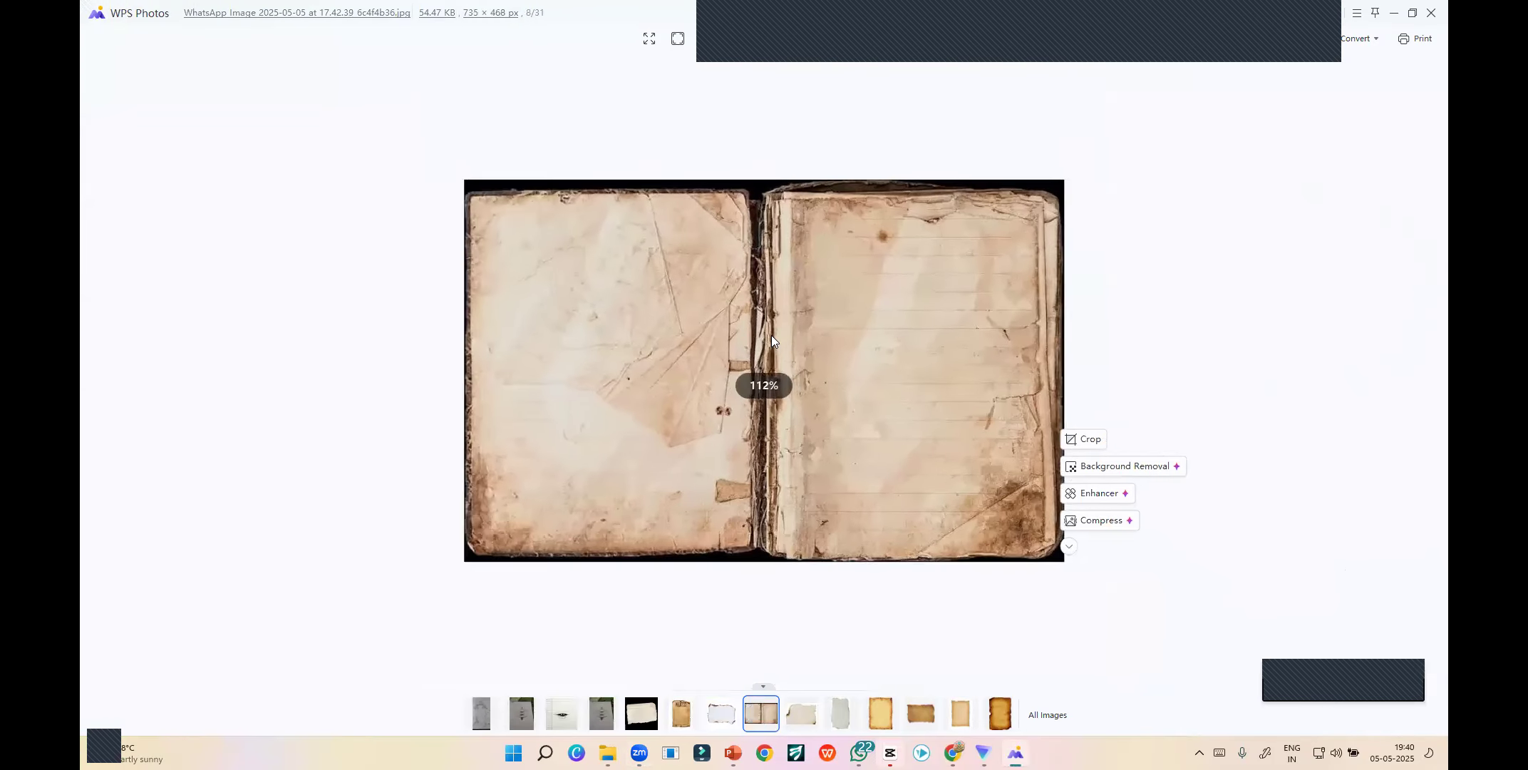
scroll(771, 336, up, 2)
scroll(771, 335, down, 5)
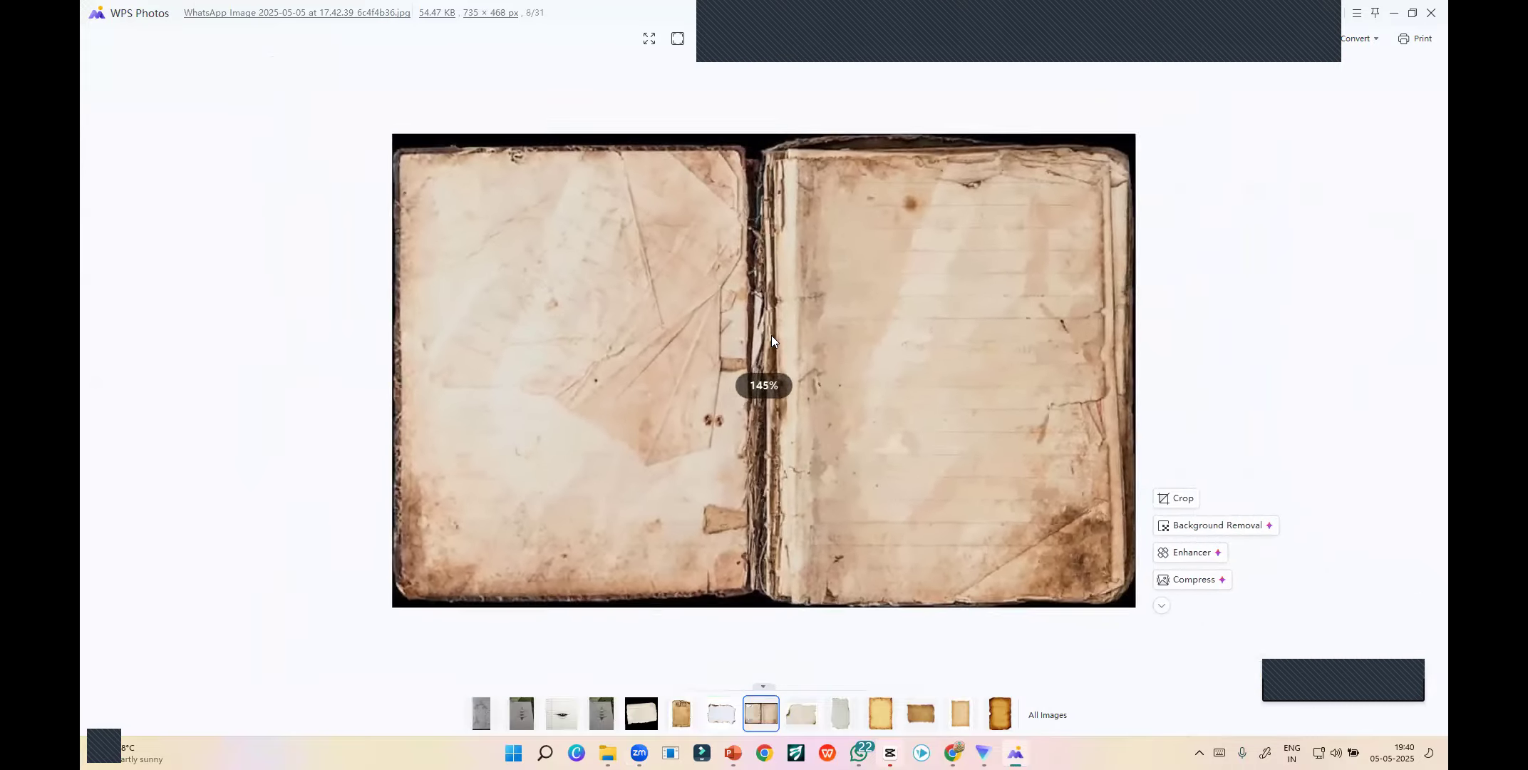
- Page through the torn and parchment papers to the brown landscape paper with burnt edges, image 20 of 31, and examine it enlarged
click(1434, 376)
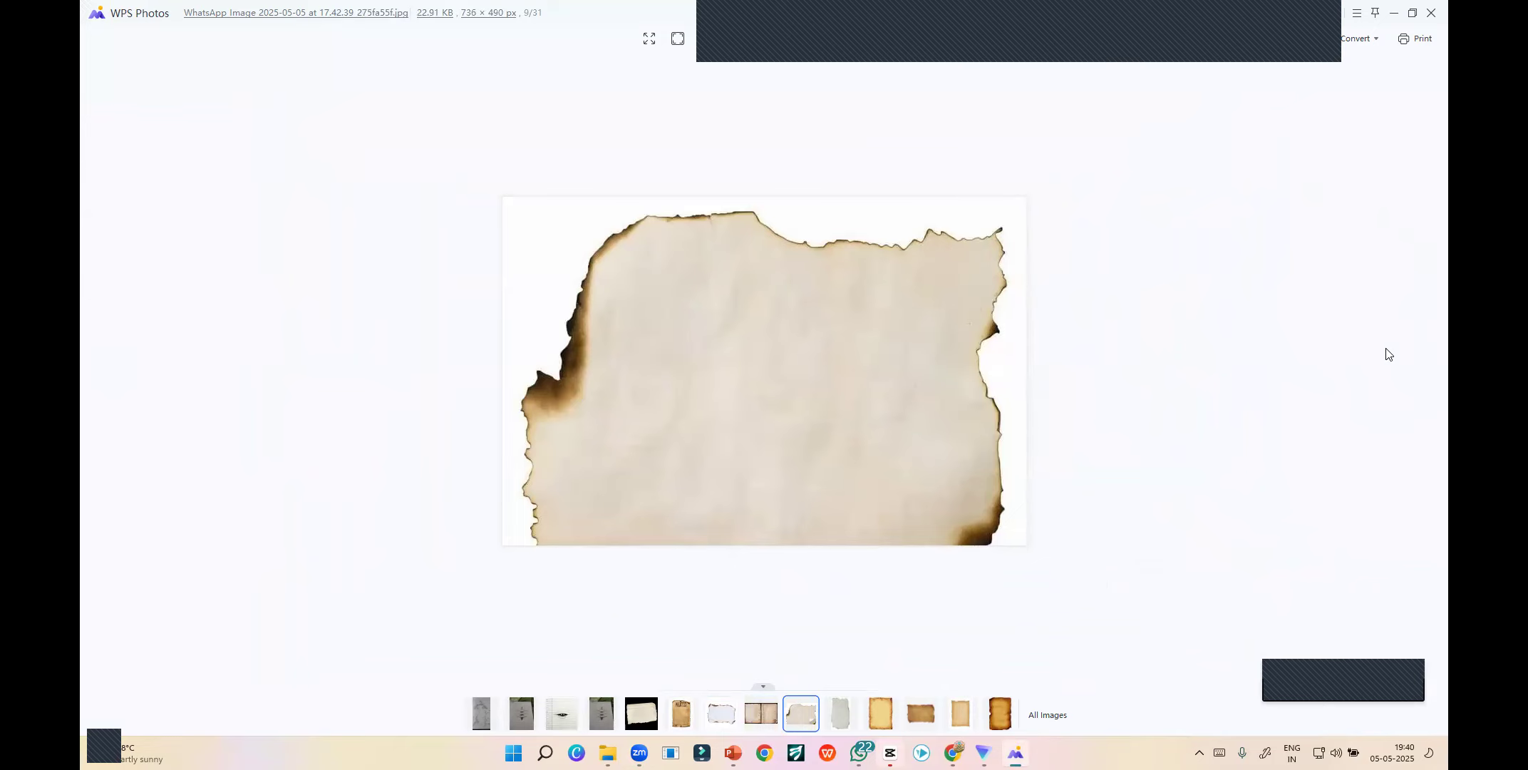
click(1414, 367)
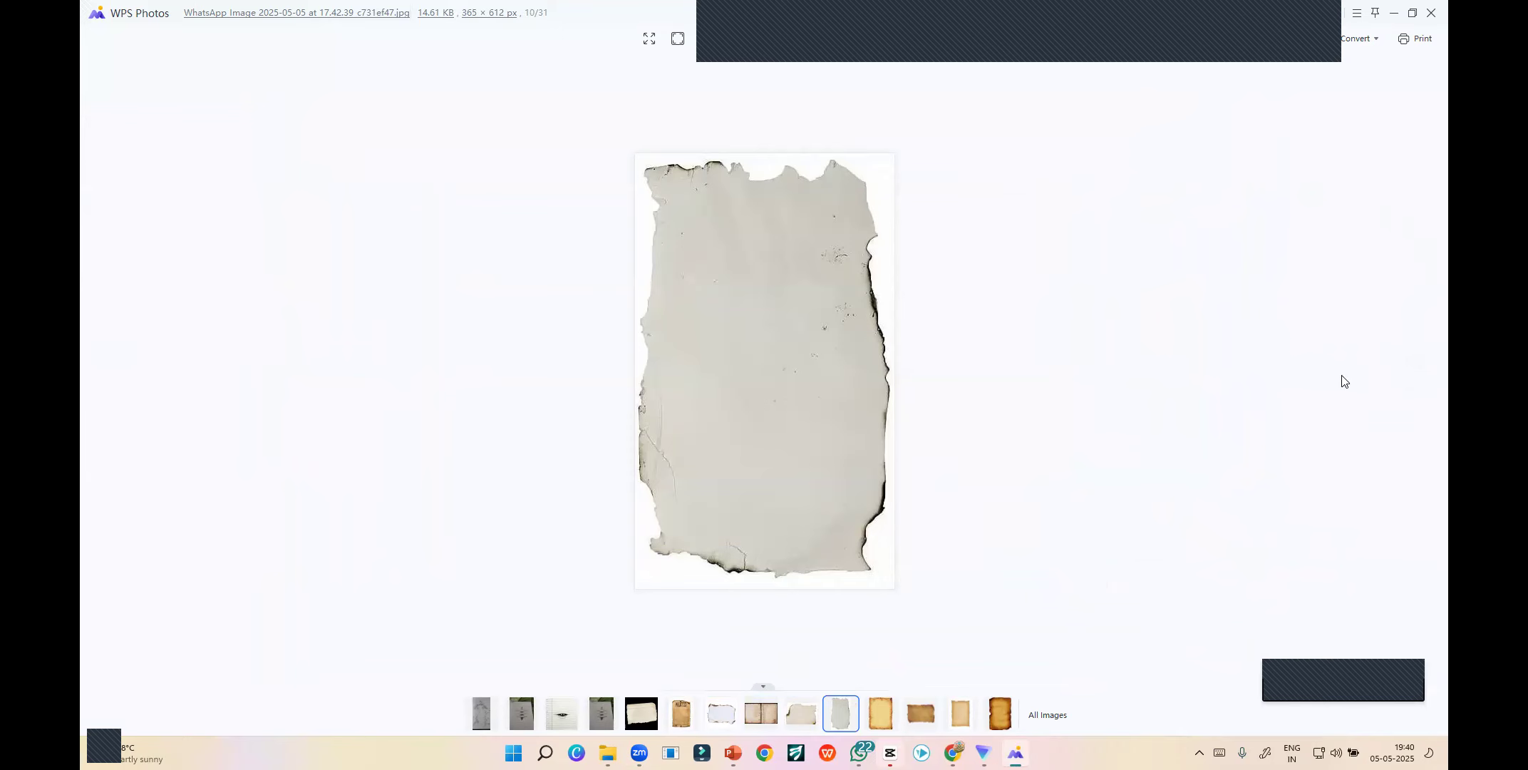
click(1408, 375)
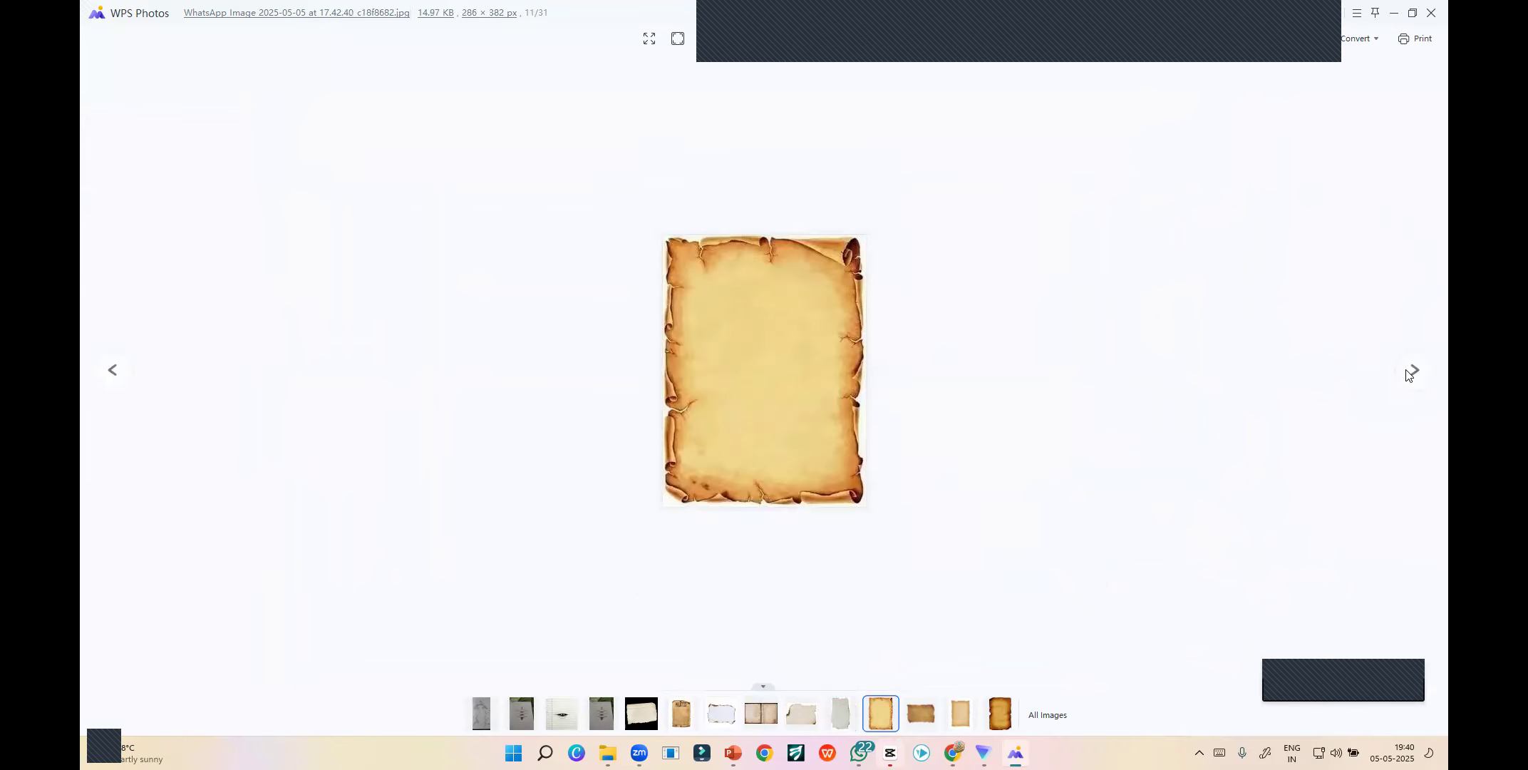
click(1408, 375)
click(1408, 374)
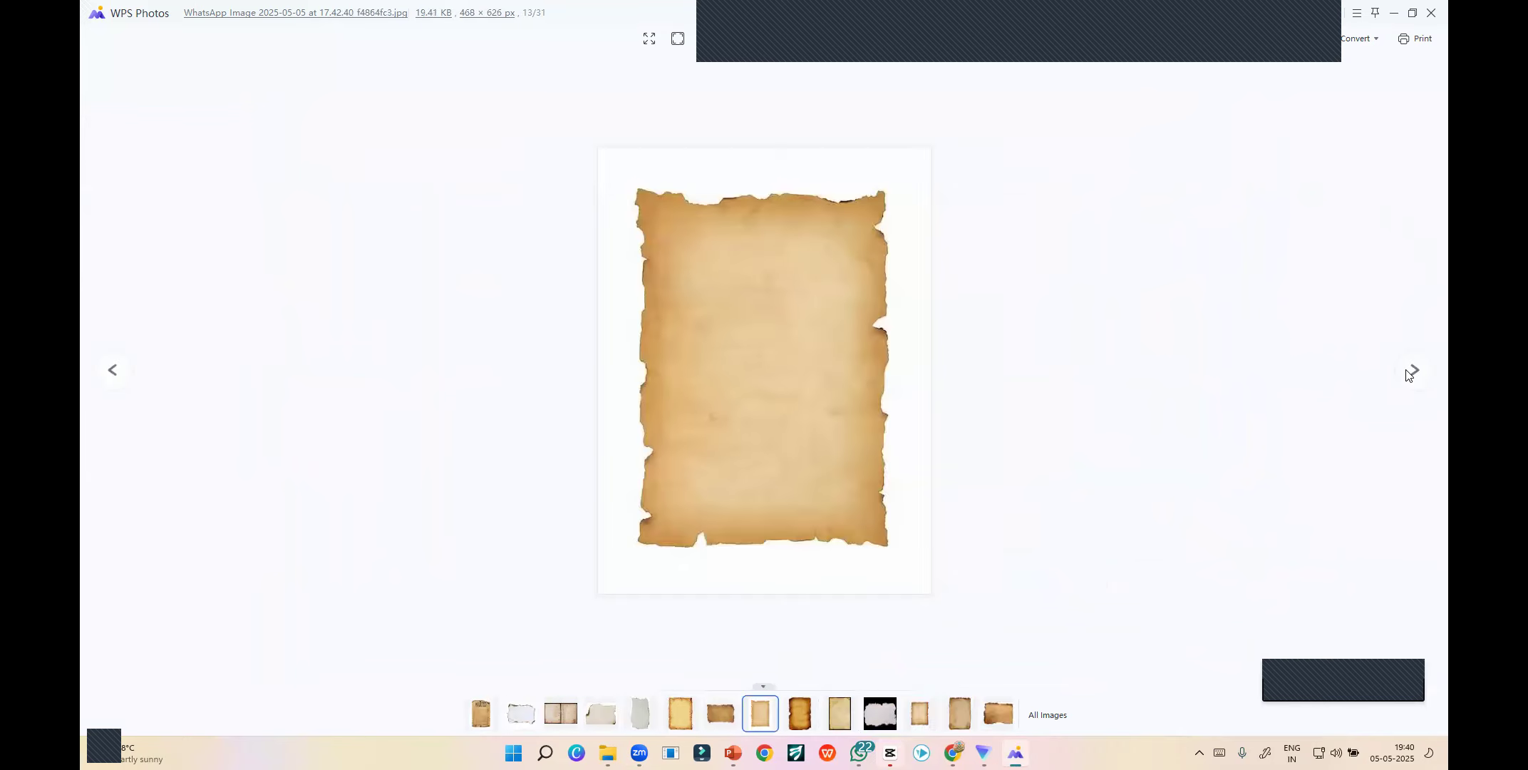
click(1408, 375)
click(1408, 375)
click(1408, 374)
click(1408, 375)
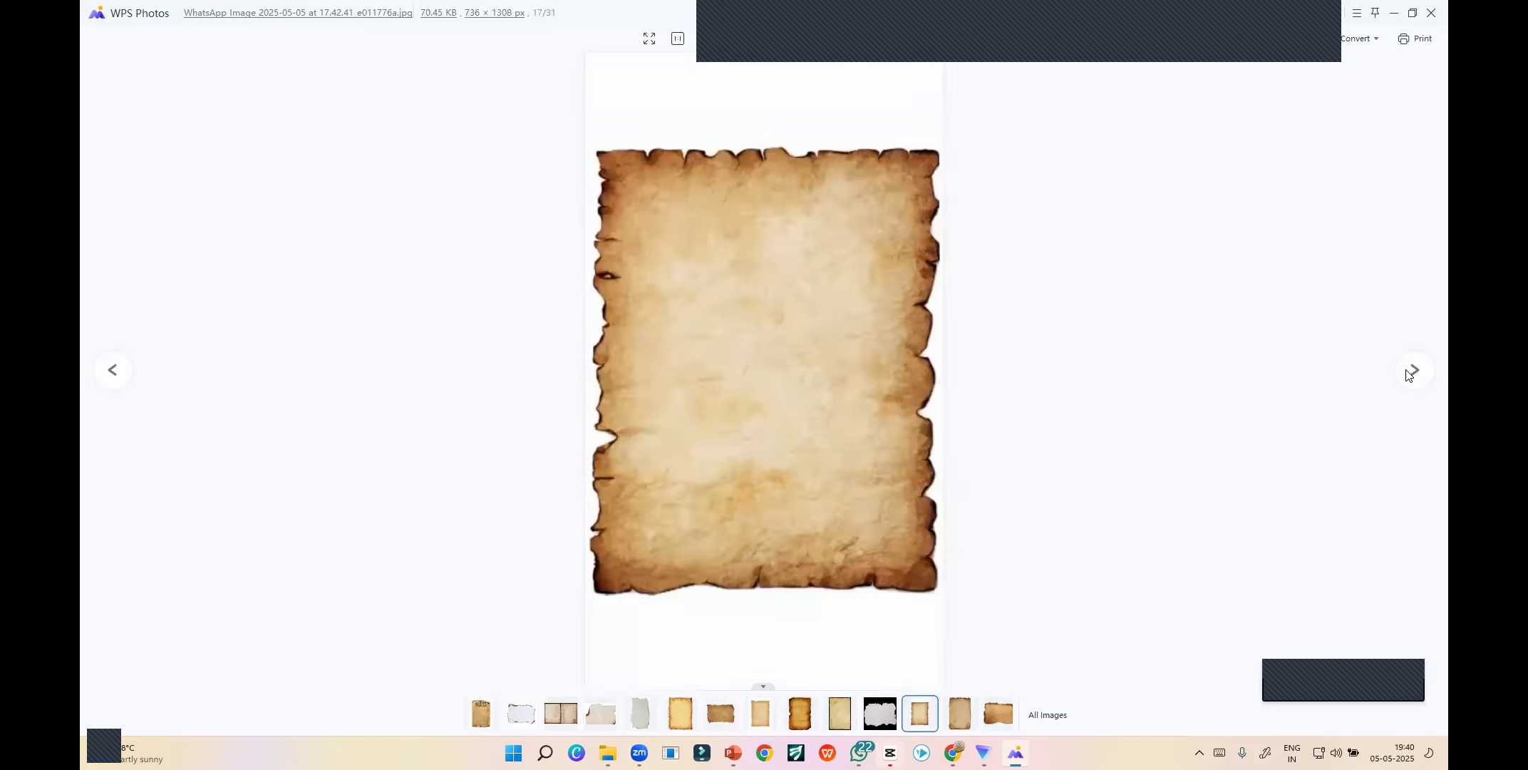
click(1409, 375)
click(1408, 375)
click(1409, 375)
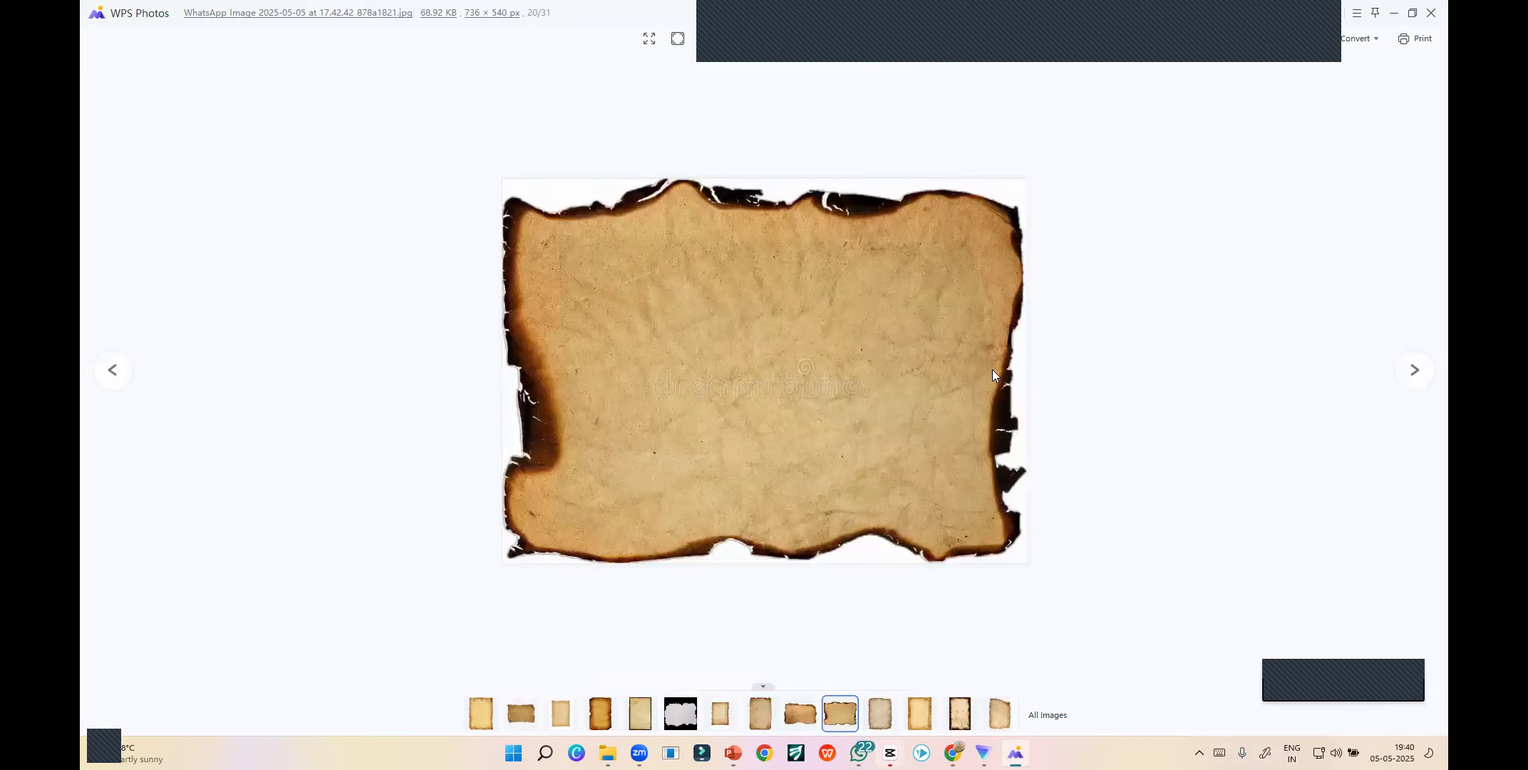
scroll(869, 395, up, 5)
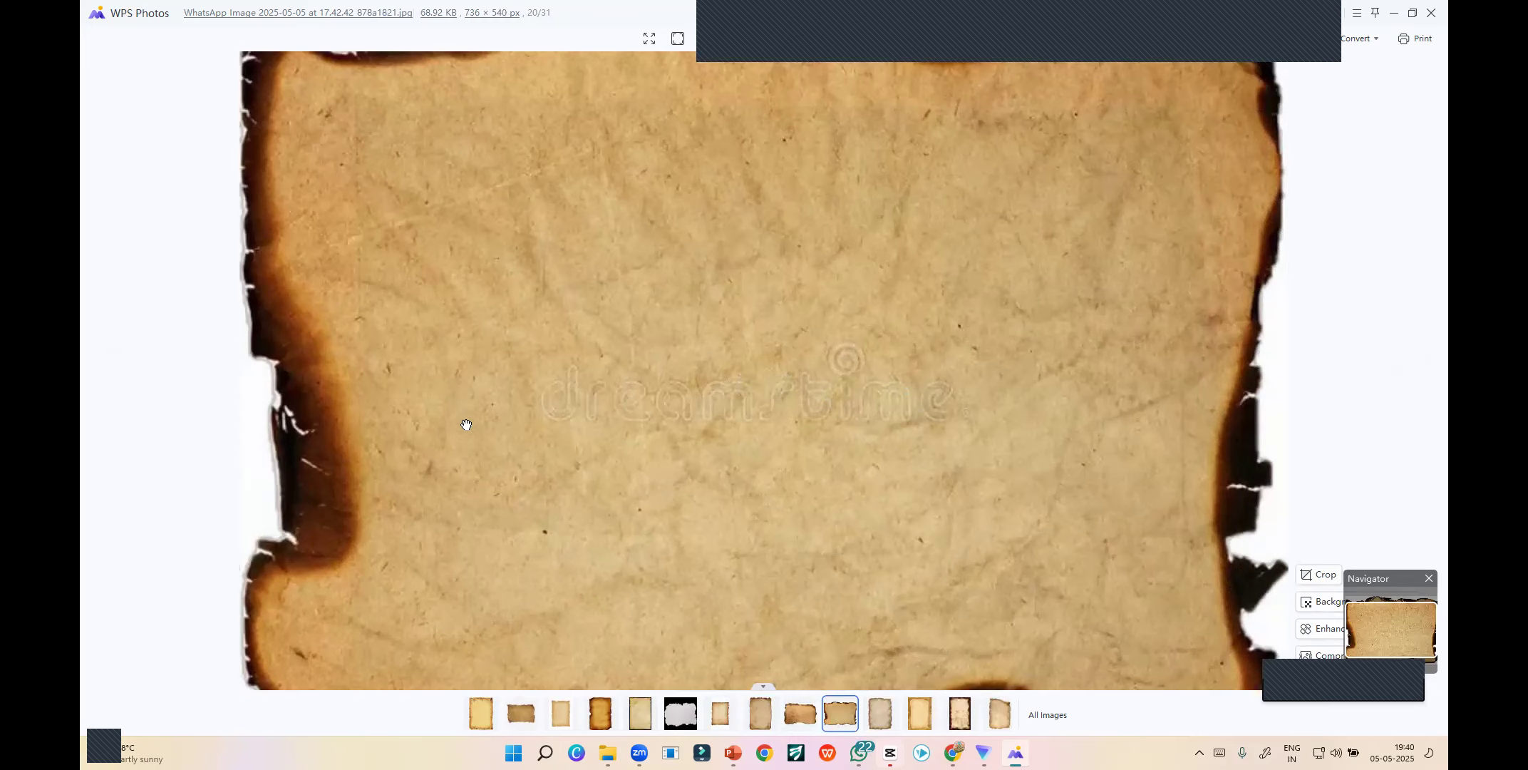
scroll(739, 428, down, 2)
scroll(739, 428, down, 2)
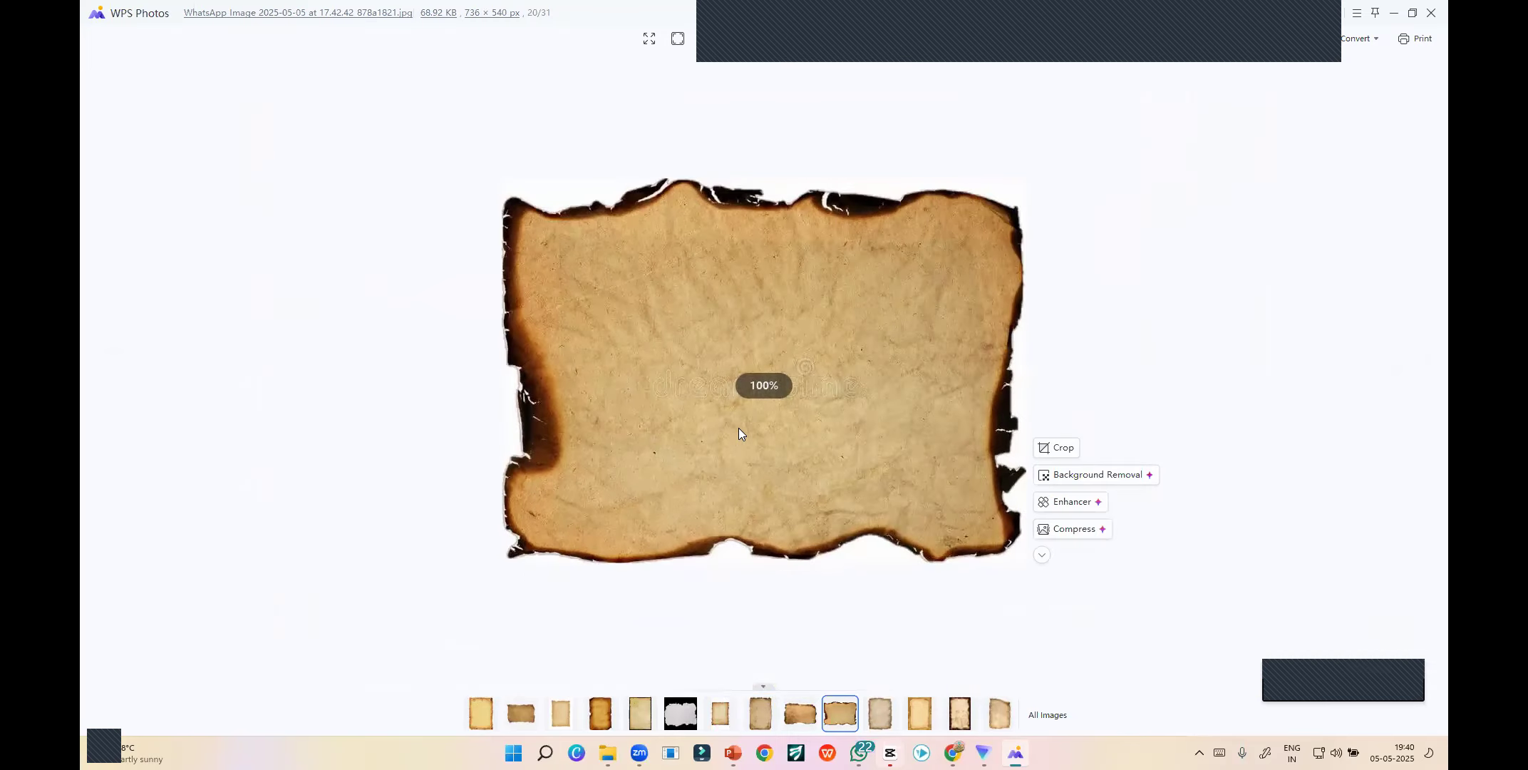
- Page through the remaining paper textures and stop at the last one, the beige paper with dark burnt edges, image 31 of 31
click(1415, 374)
click(1415, 370)
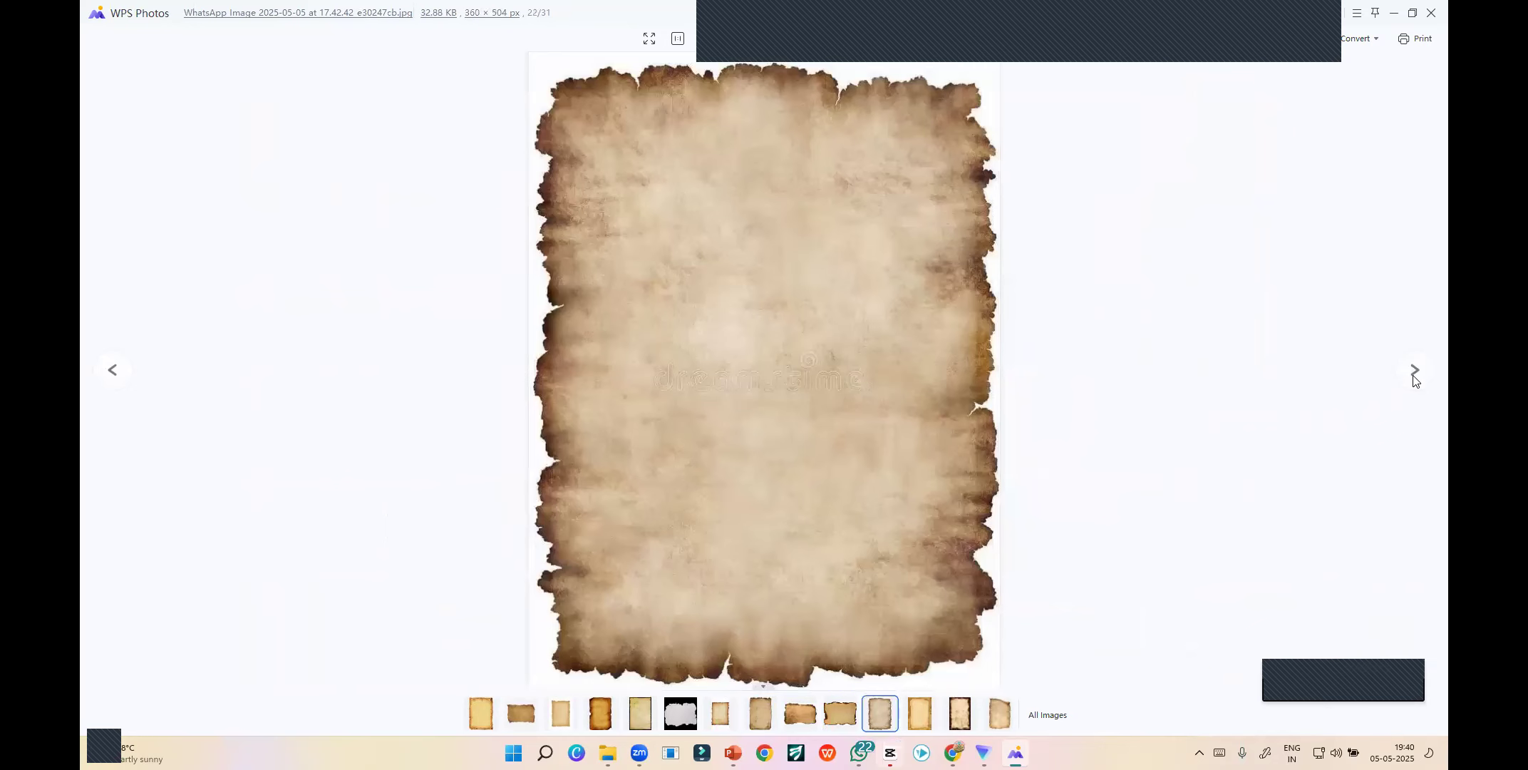
click(1414, 371)
click(1414, 371)
click(1415, 370)
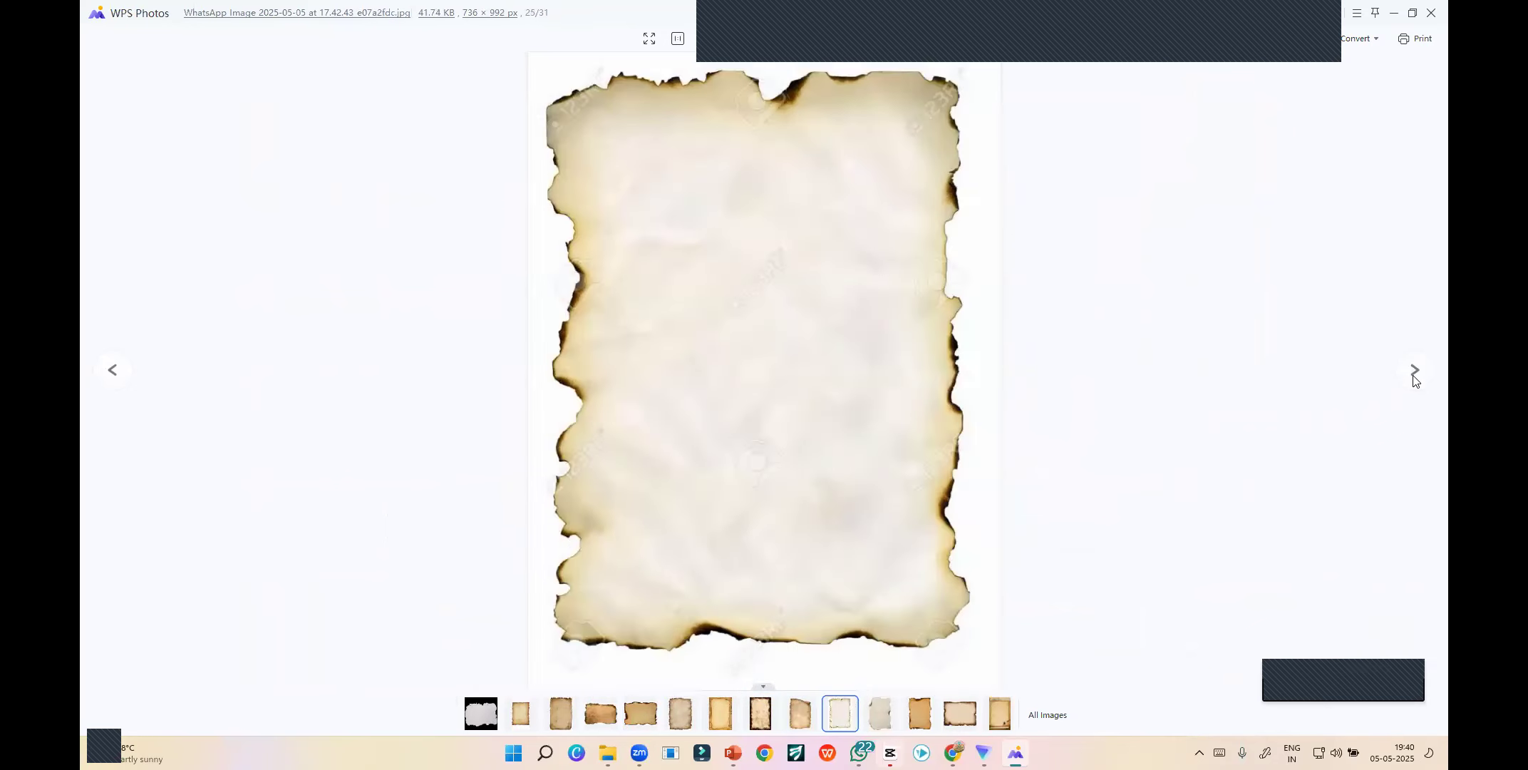
click(1414, 371)
click(1415, 371)
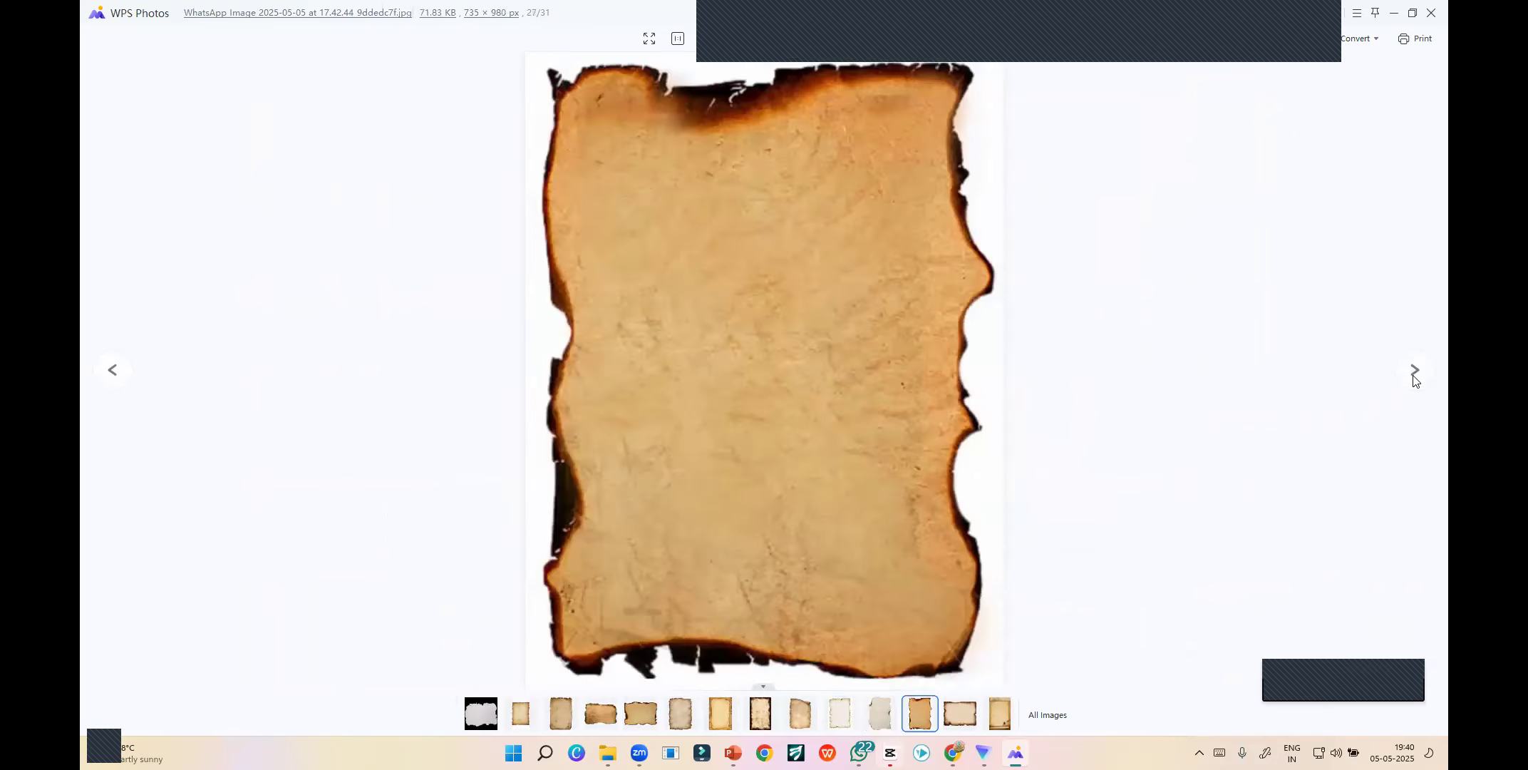
click(1415, 370)
click(1415, 371)
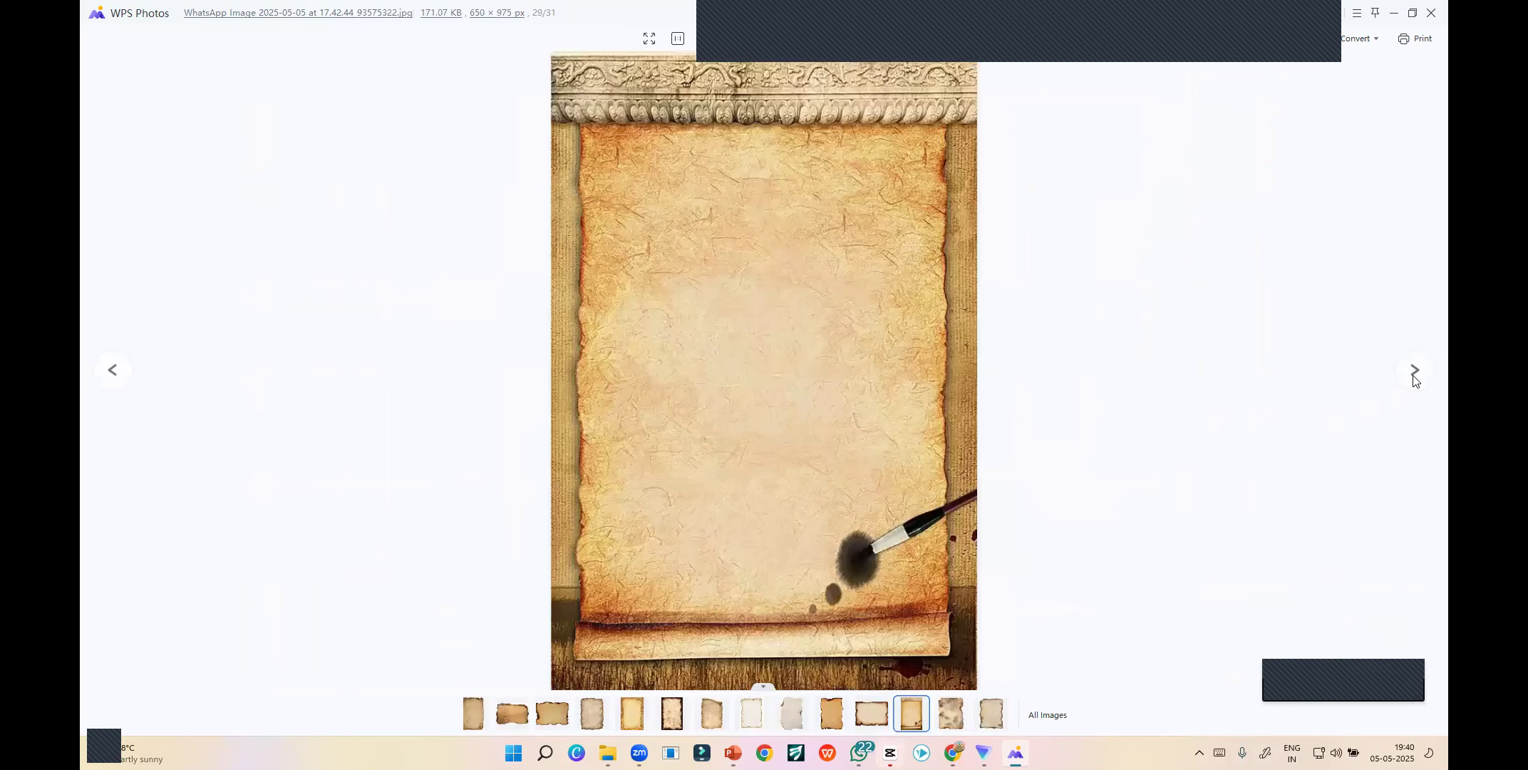
click(1415, 371)
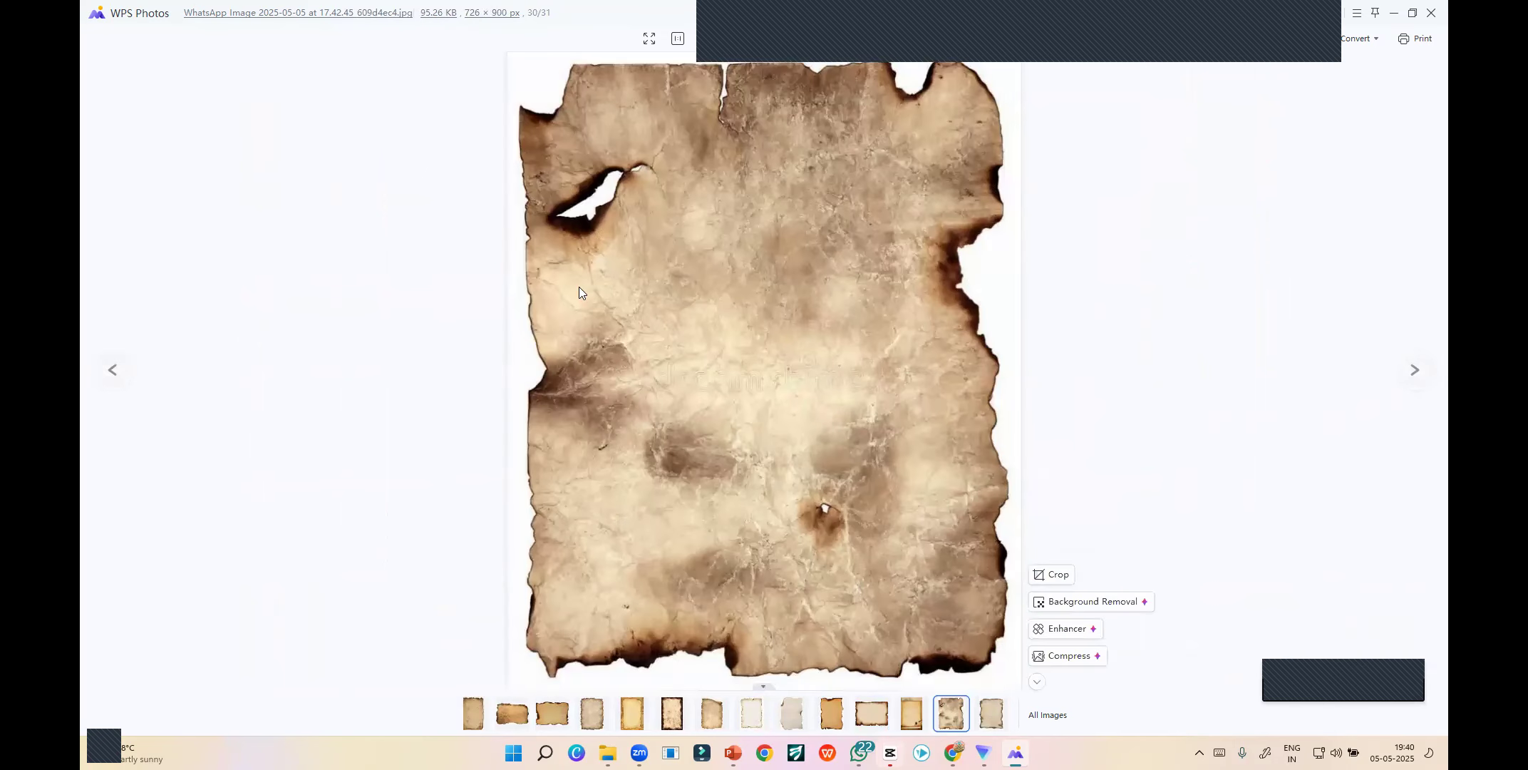
click(1415, 371)
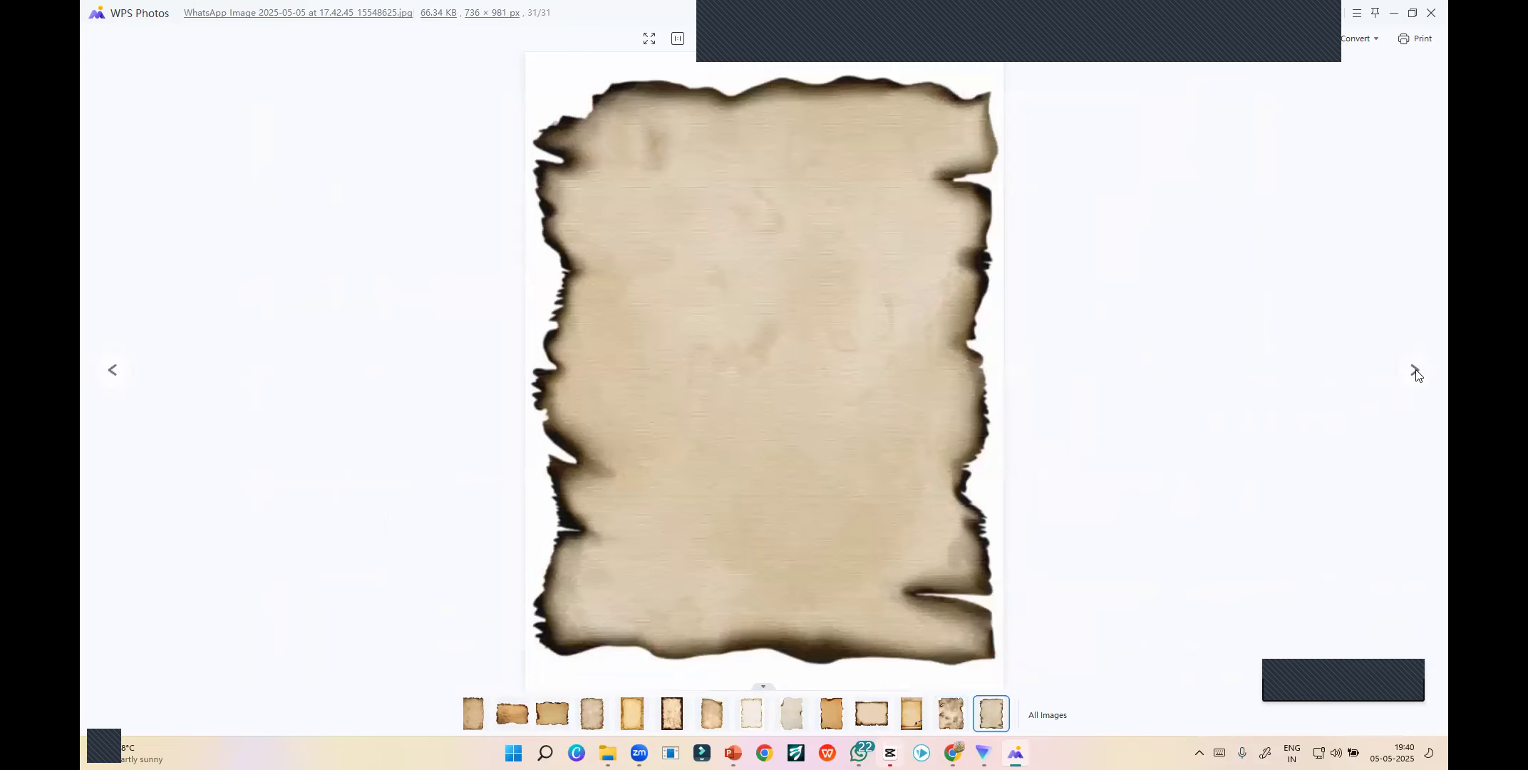
click(1415, 371)
click(1414, 371)
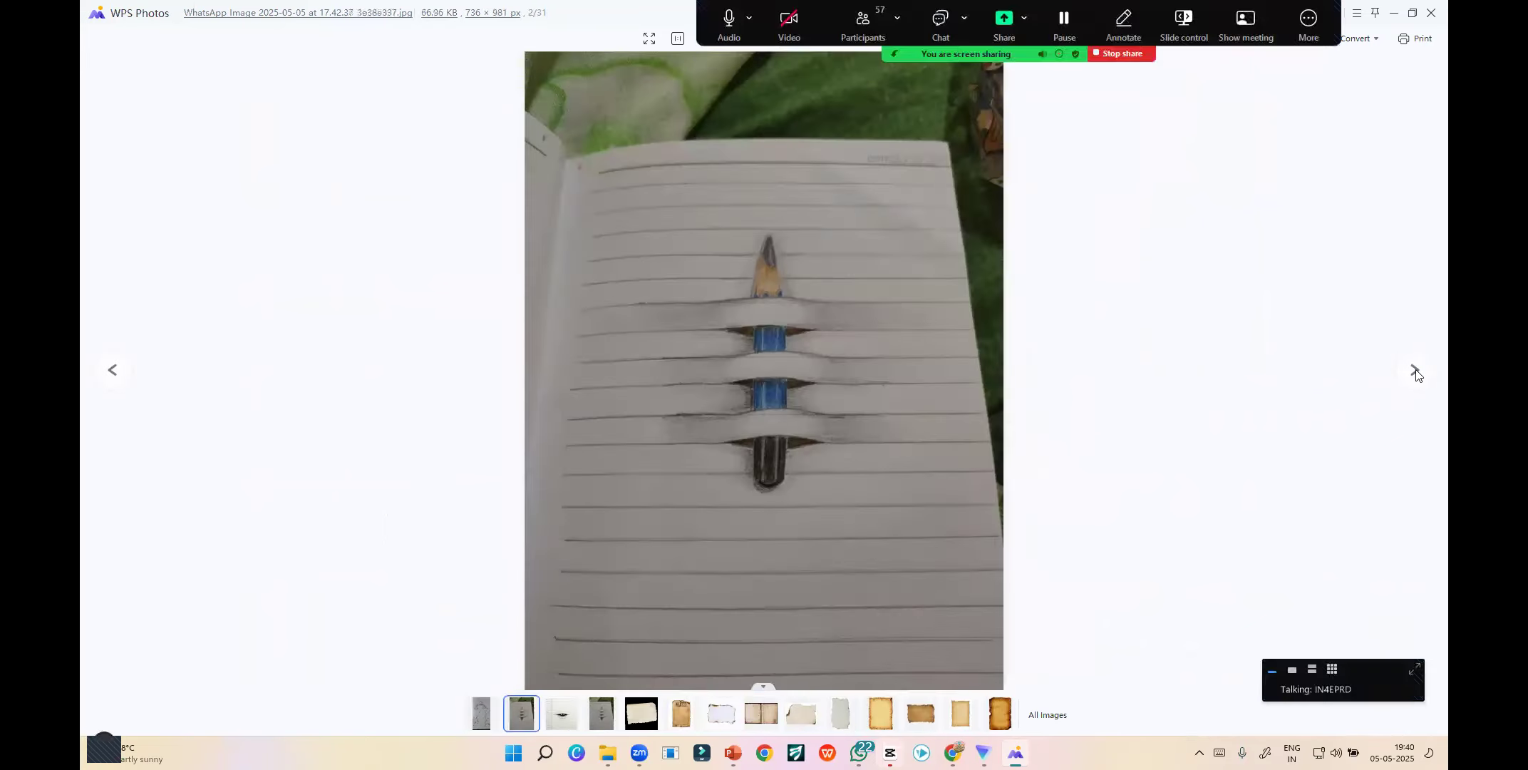
click(110, 372)
click(110, 372)
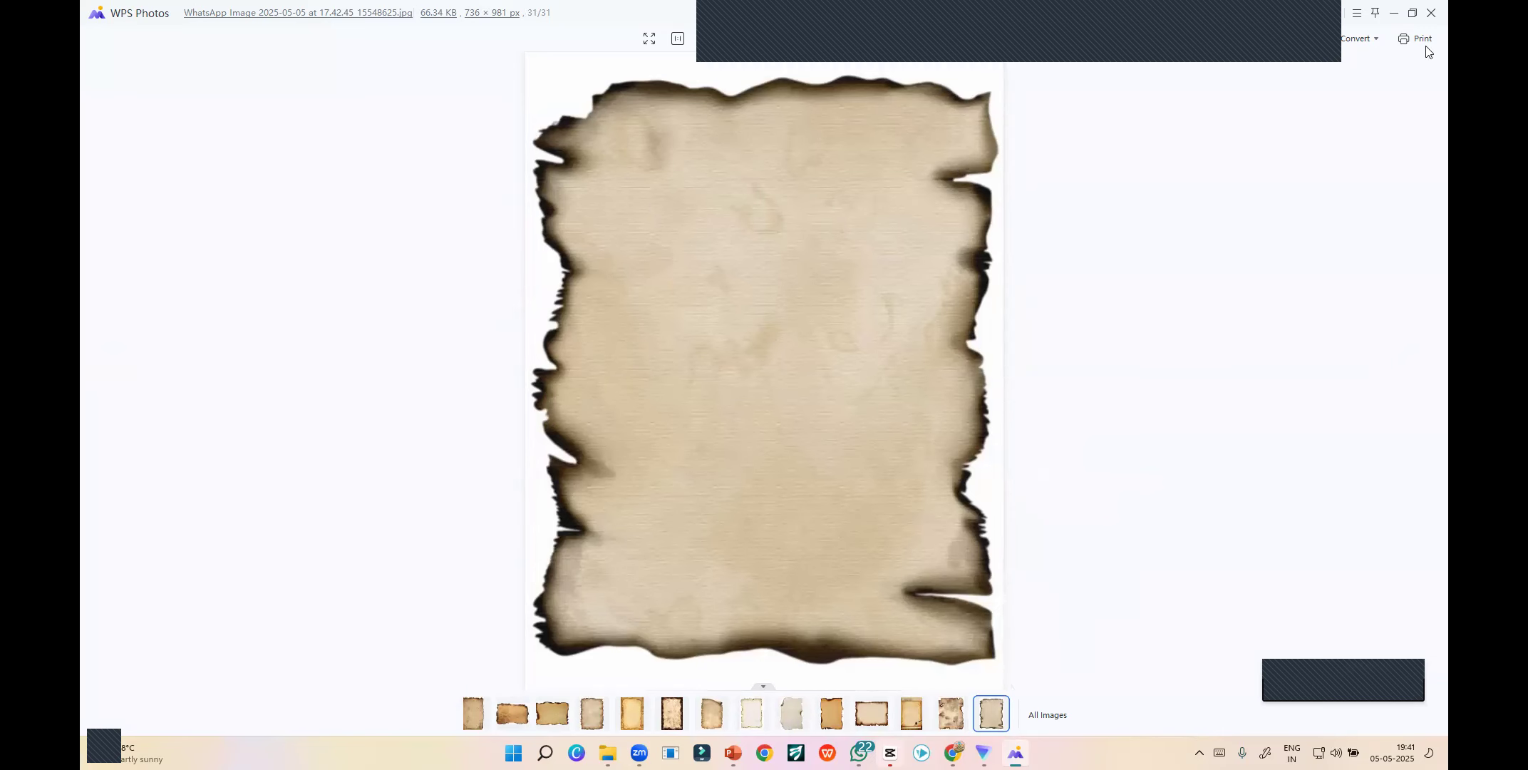
- Return to the Papers folder, view its last burnt-edge paper image once more, and close the image viewer
click(1434, 13)
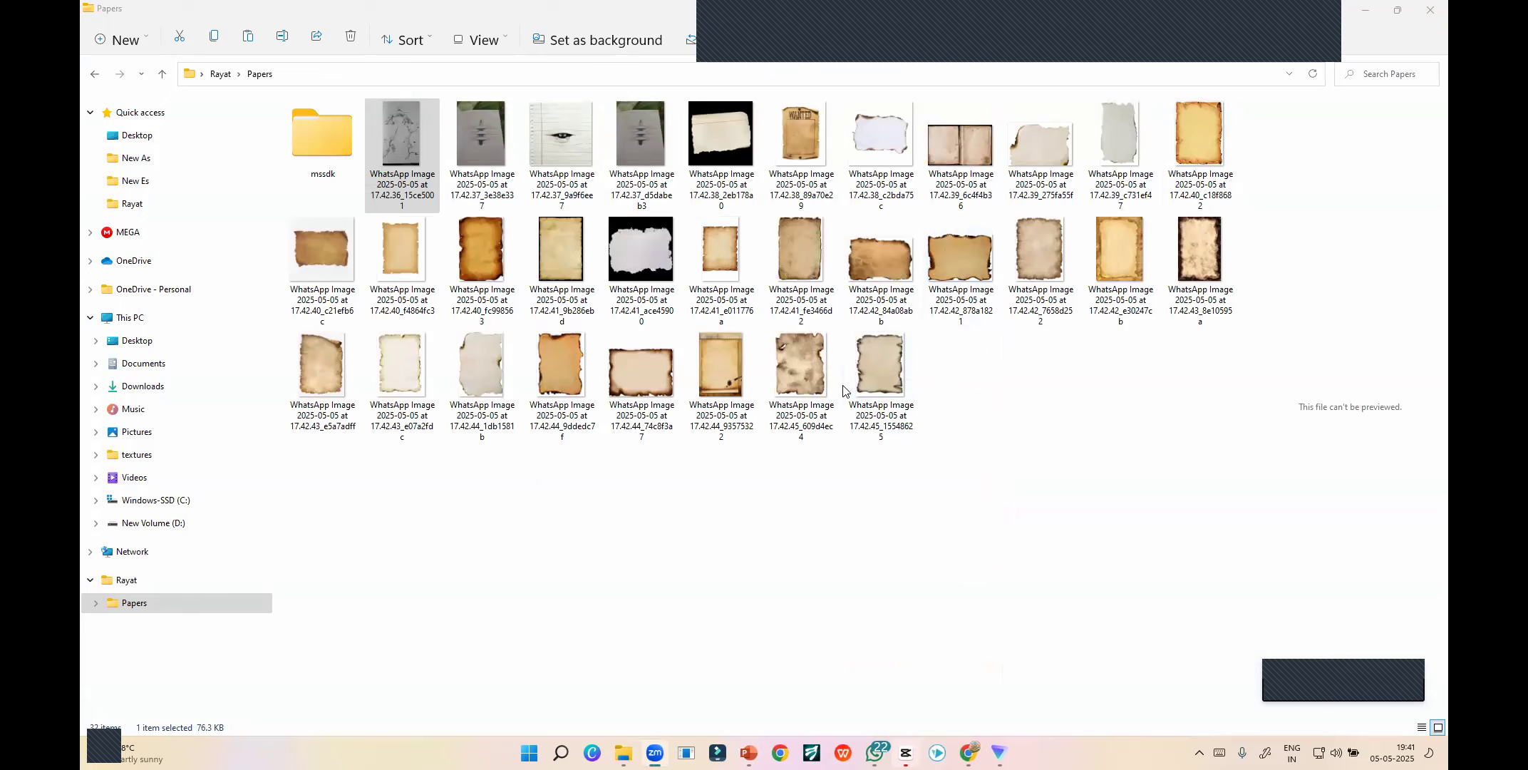
click(867, 369)
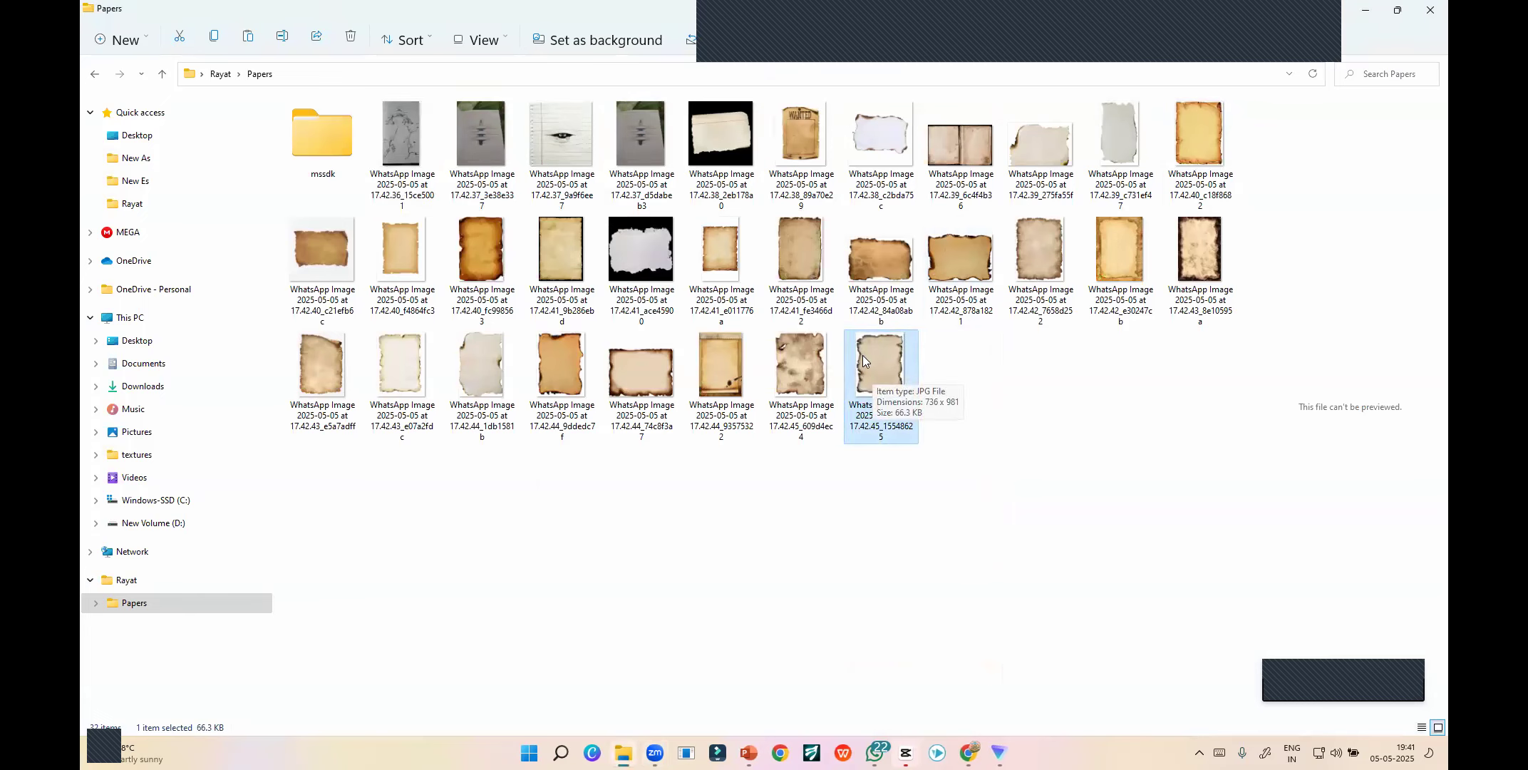
double_click(861, 354)
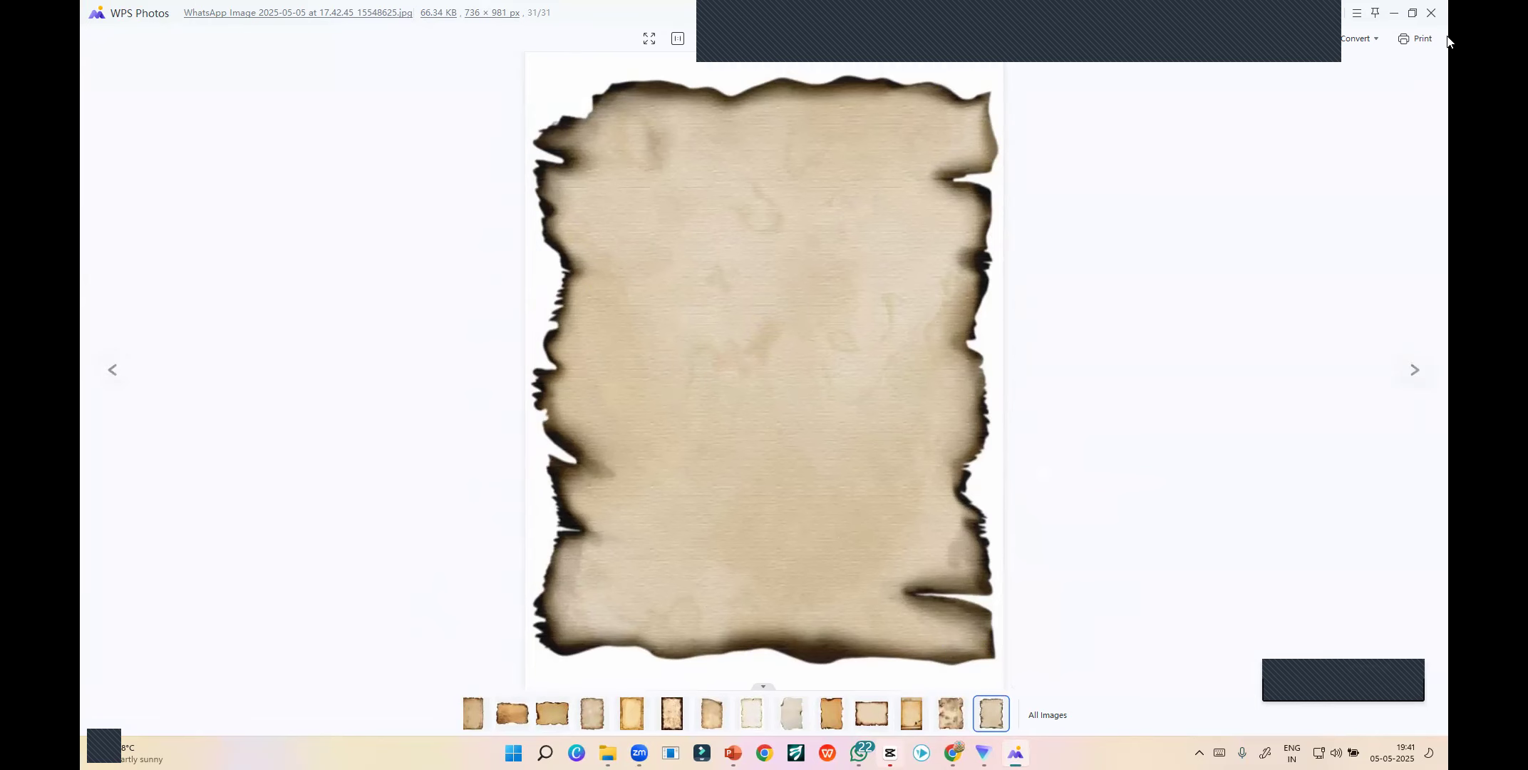
click(1433, 11)
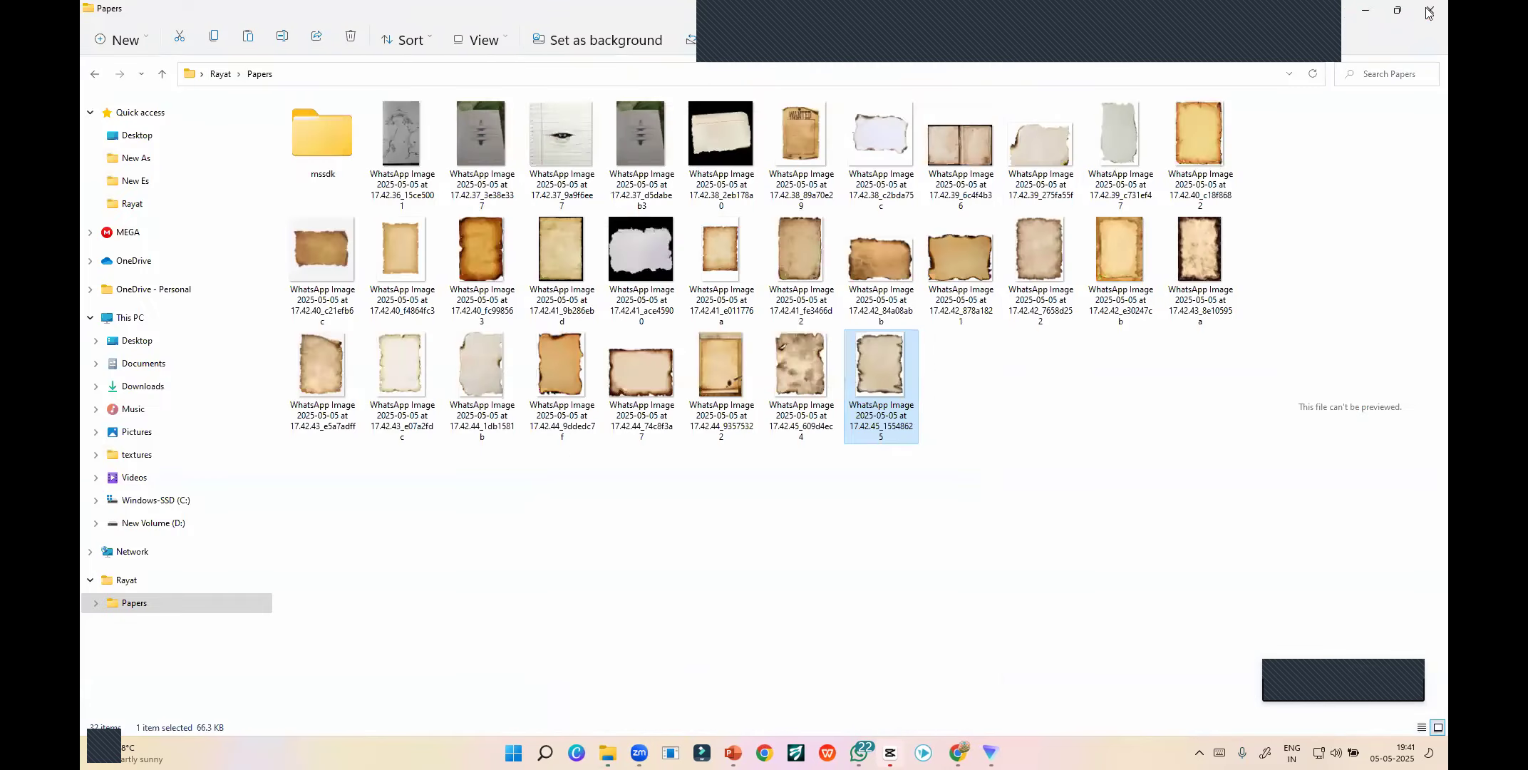
- Minimize the Papers folder and switch back to the CapCut project
click(1371, 12)
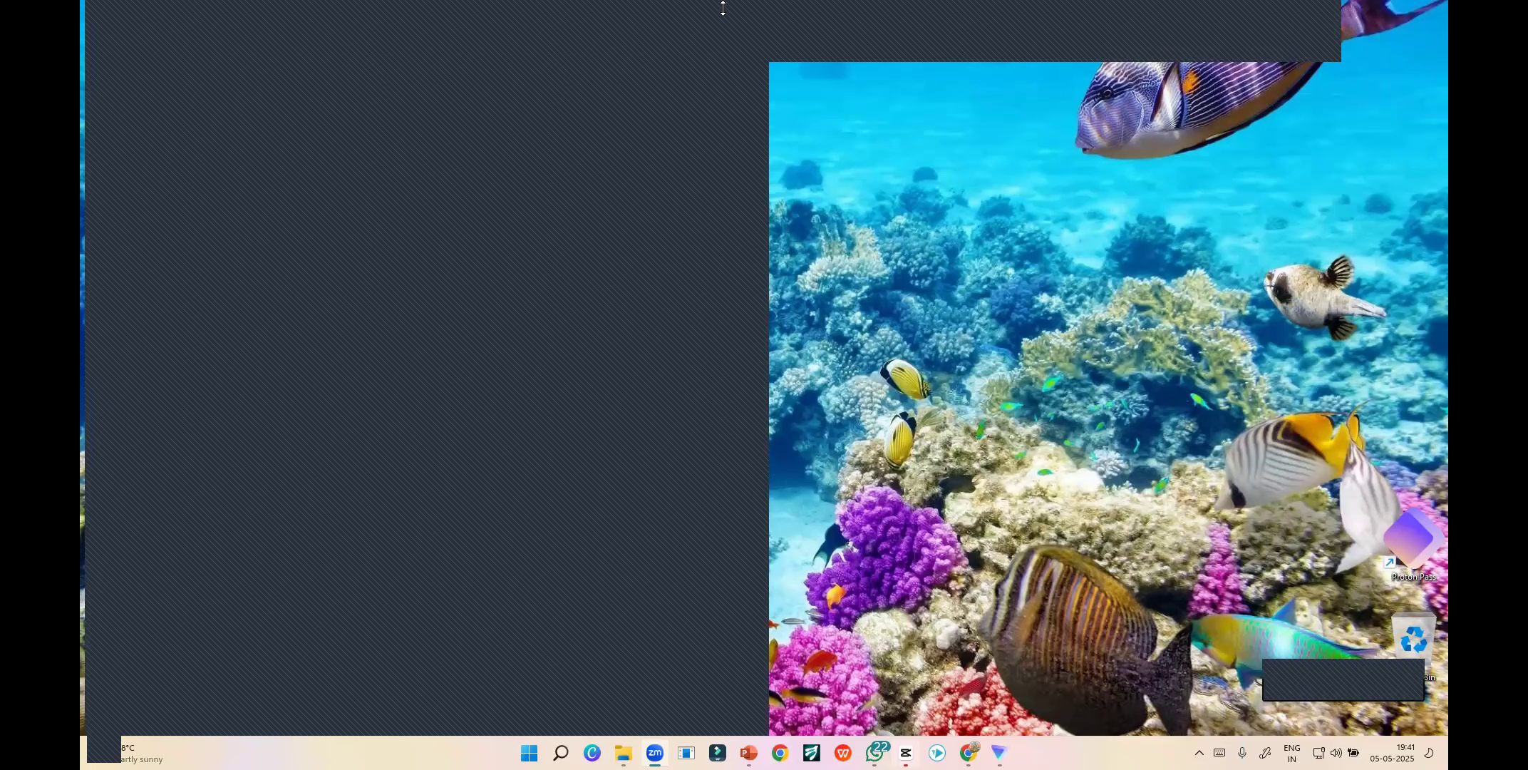
click(757, 18)
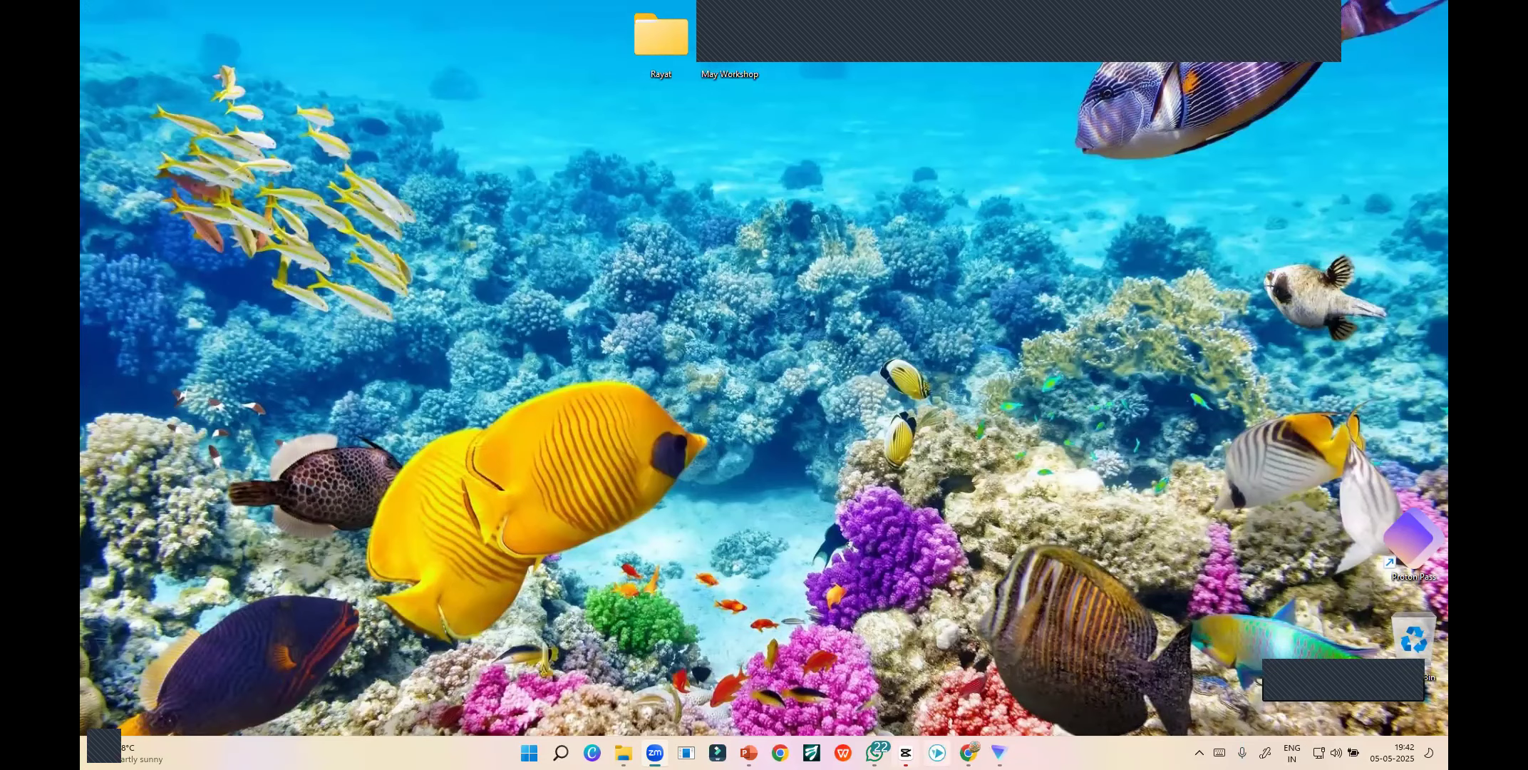
click(906, 753)
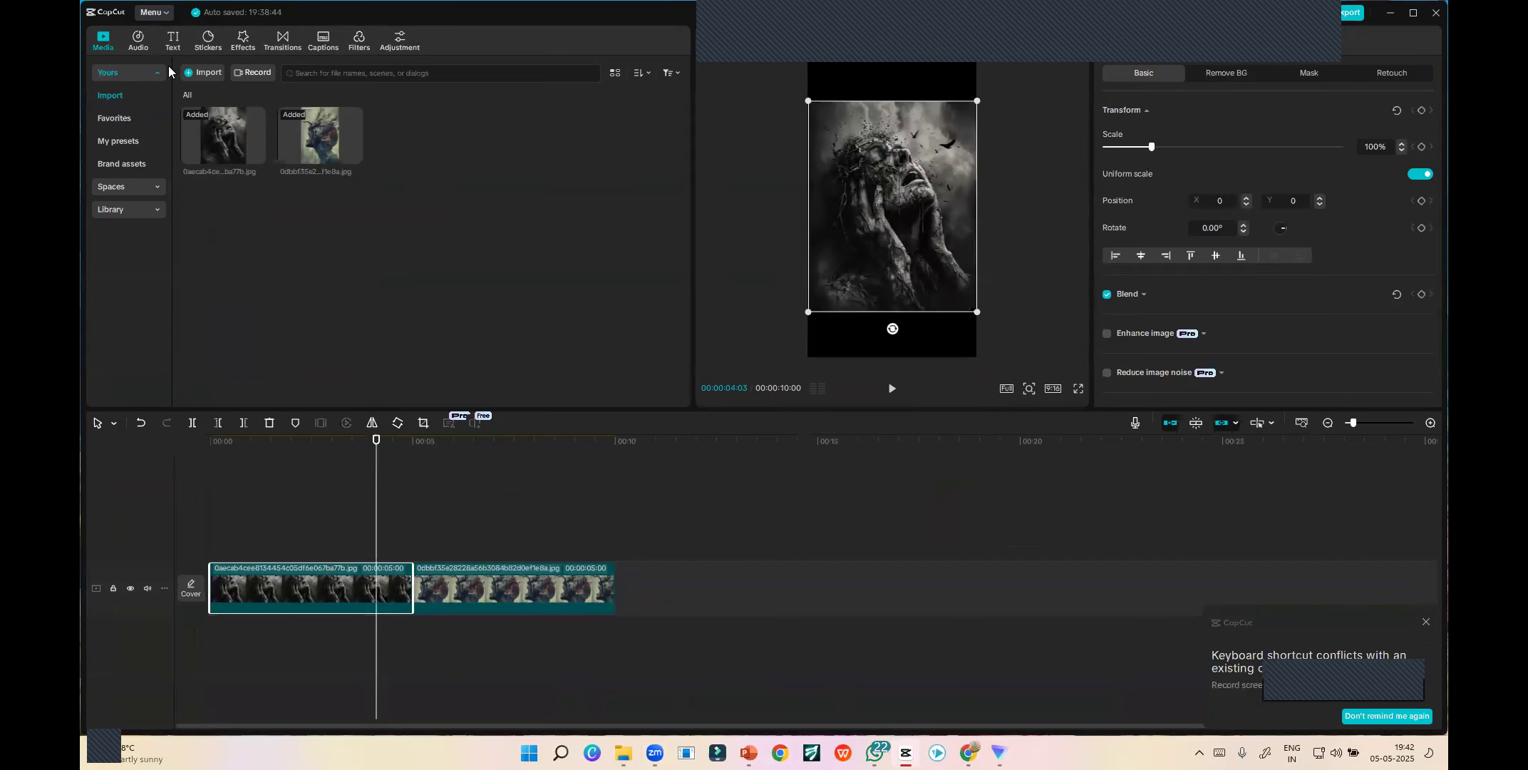
- Import the last burnt-edge paper image from the desktop's Rayat > Papers folder into the project media
click(199, 72)
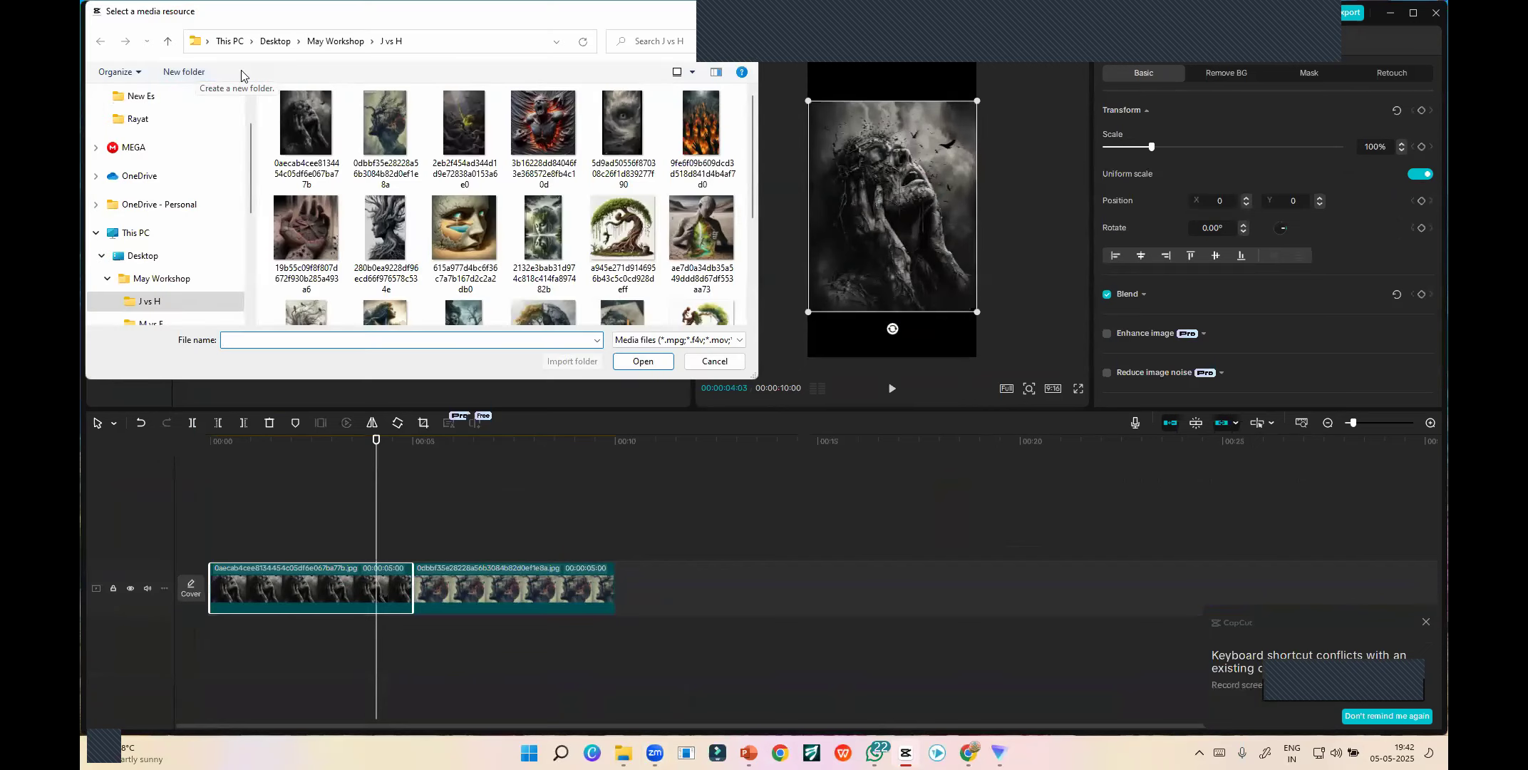
click(275, 40)
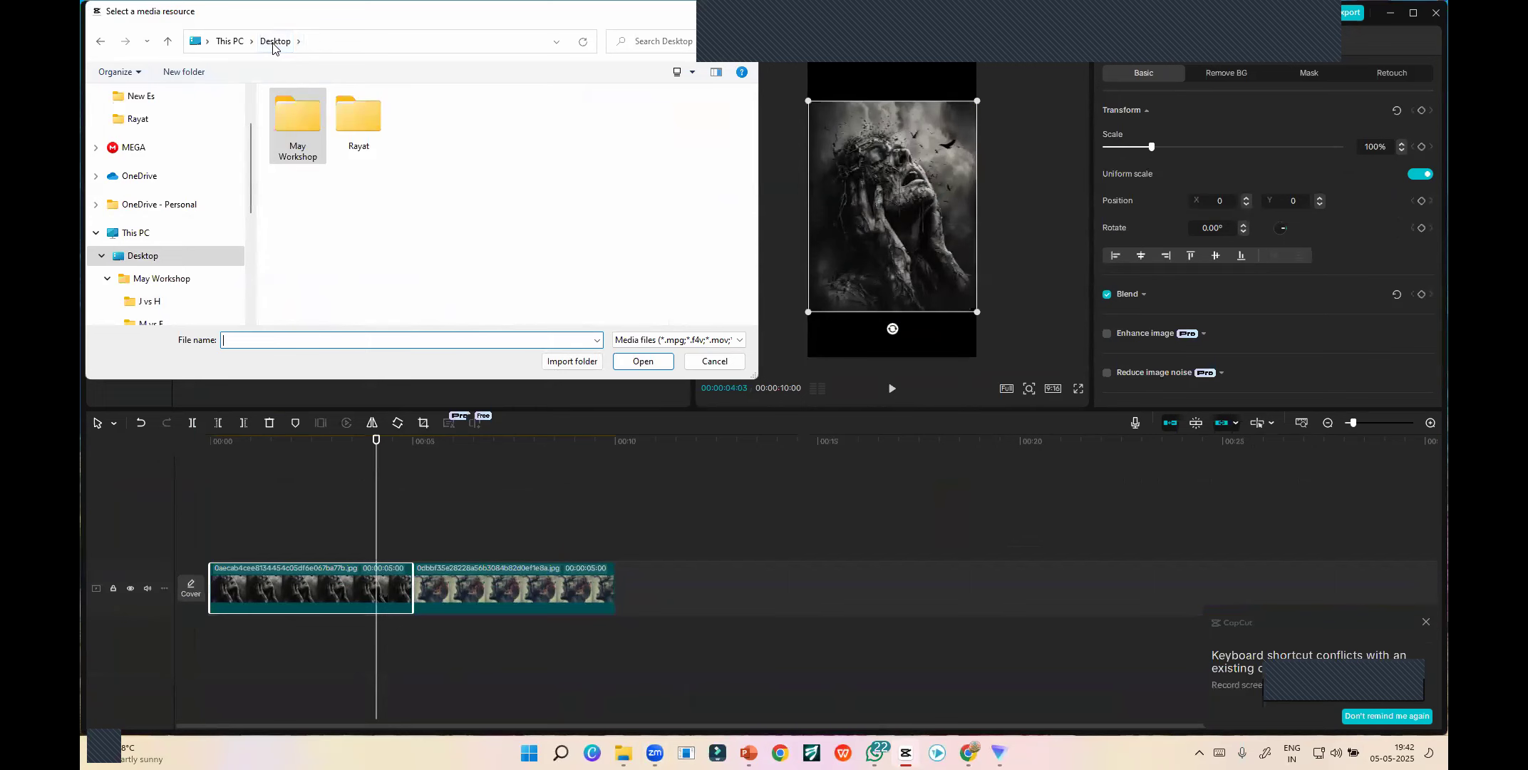
double_click(352, 115)
double_click(300, 124)
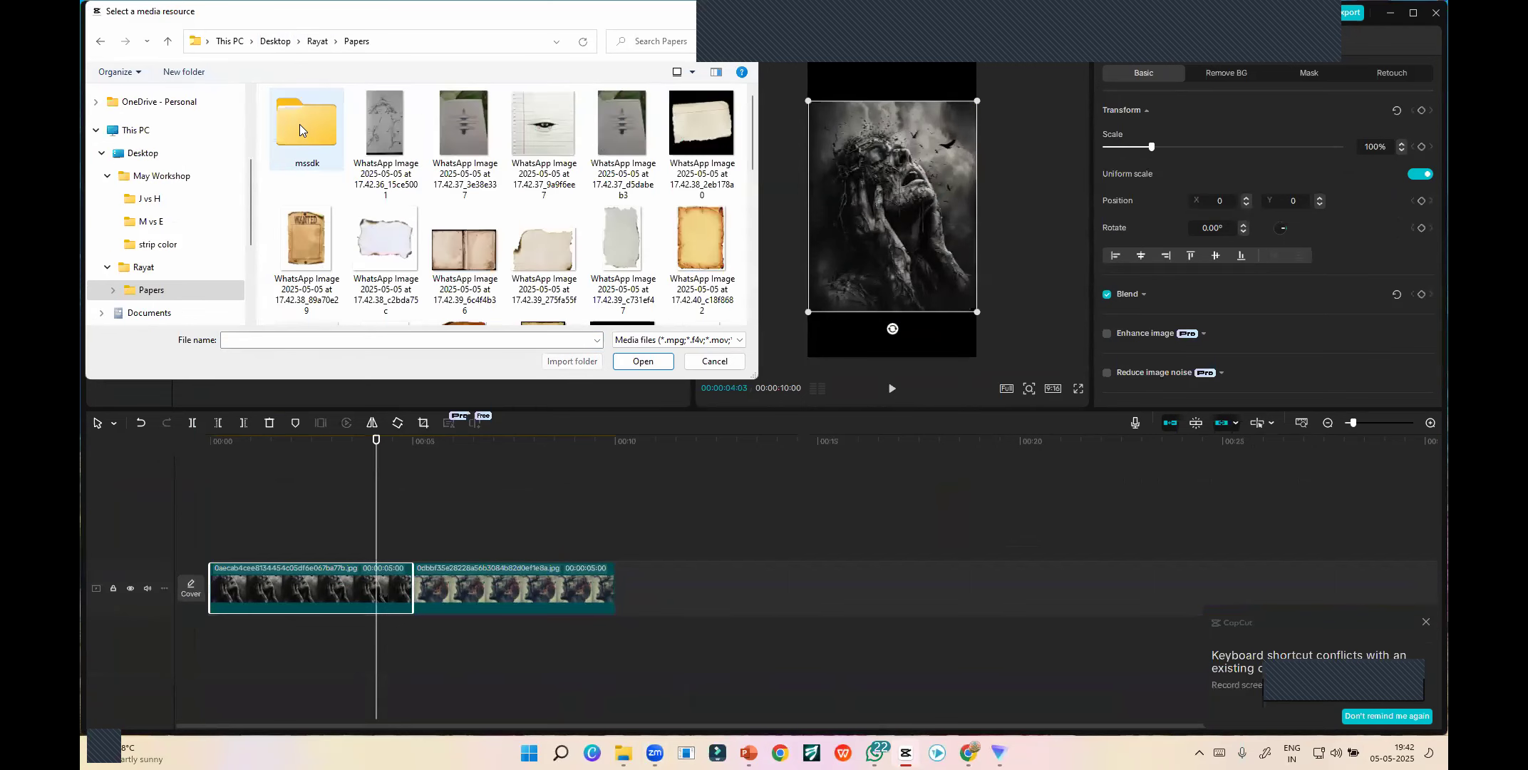
scroll(414, 246, down, 5)
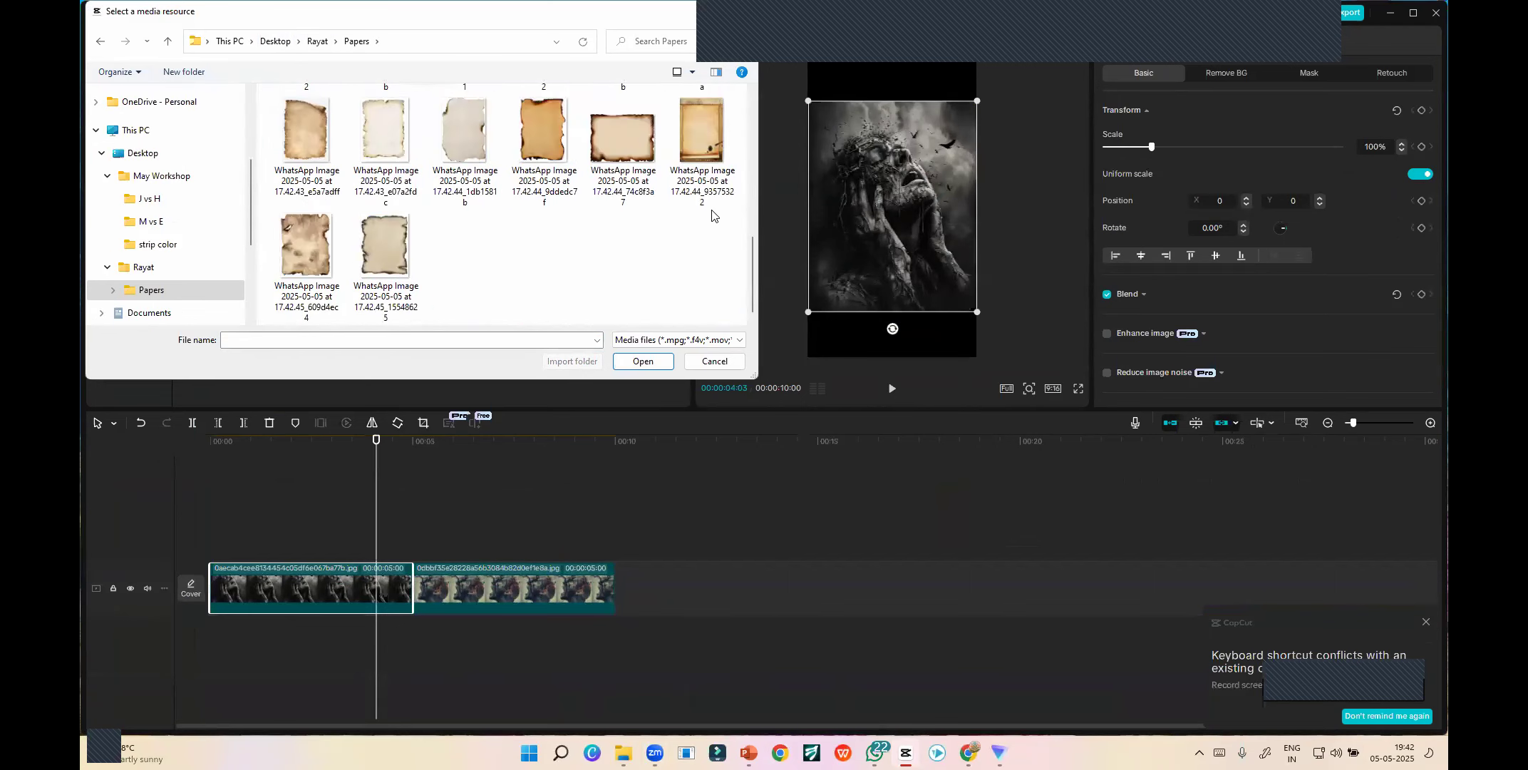
click(385, 246)
click(655, 362)
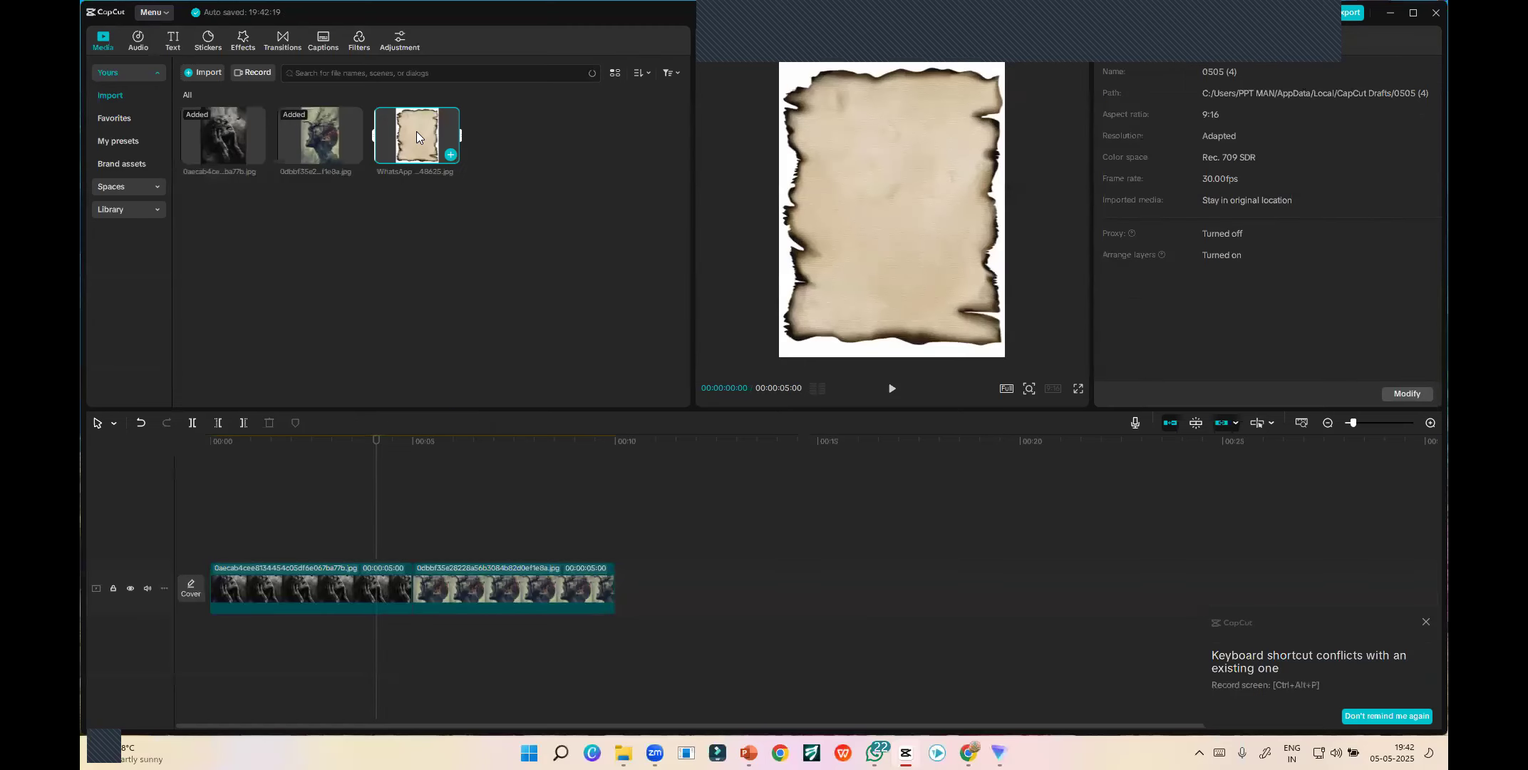
- Place the burnt-edge paper image on a track above the first clip and show its Blend settings
drag(417, 131, 251, 546)
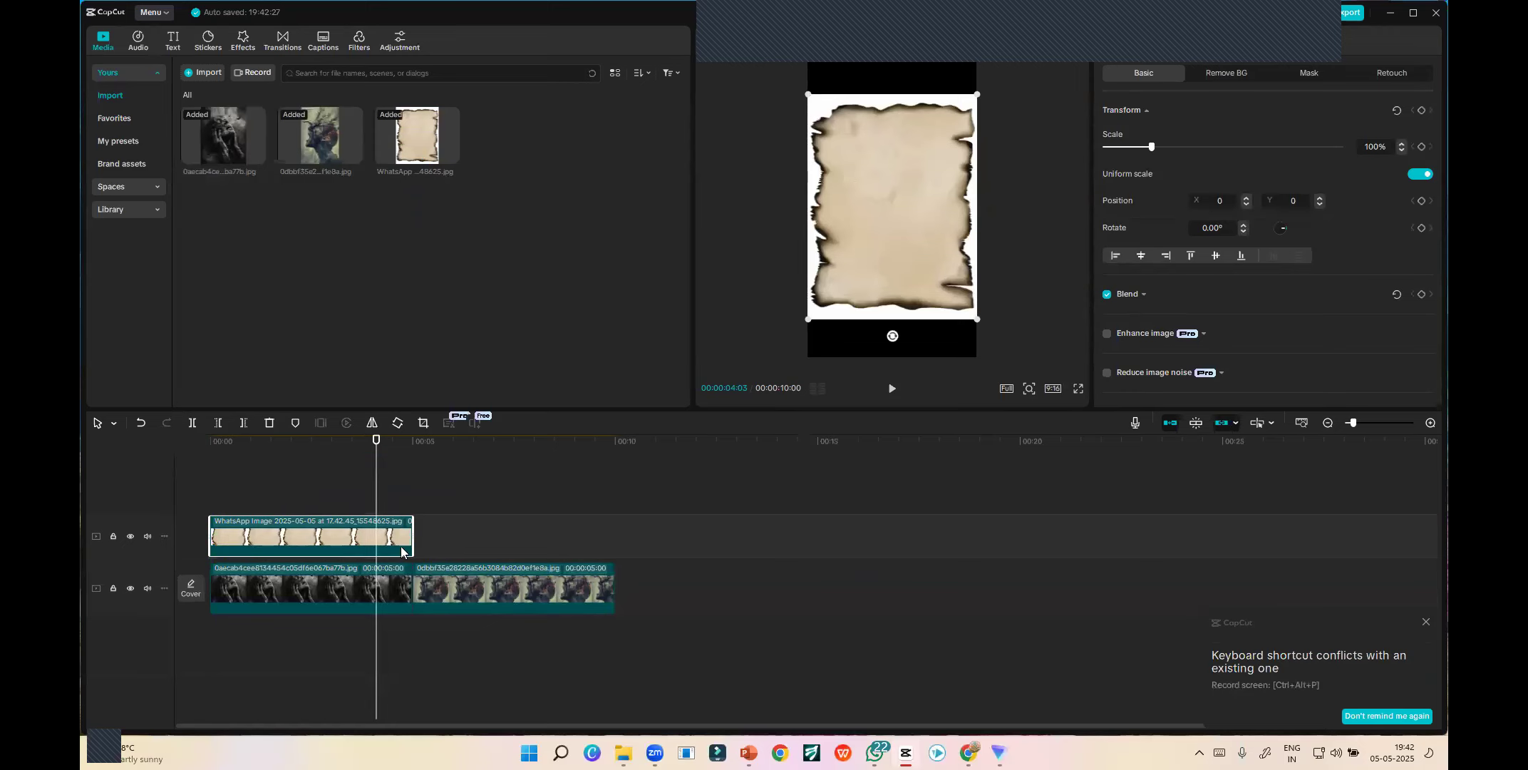
click(357, 588)
click(333, 548)
click(1143, 298)
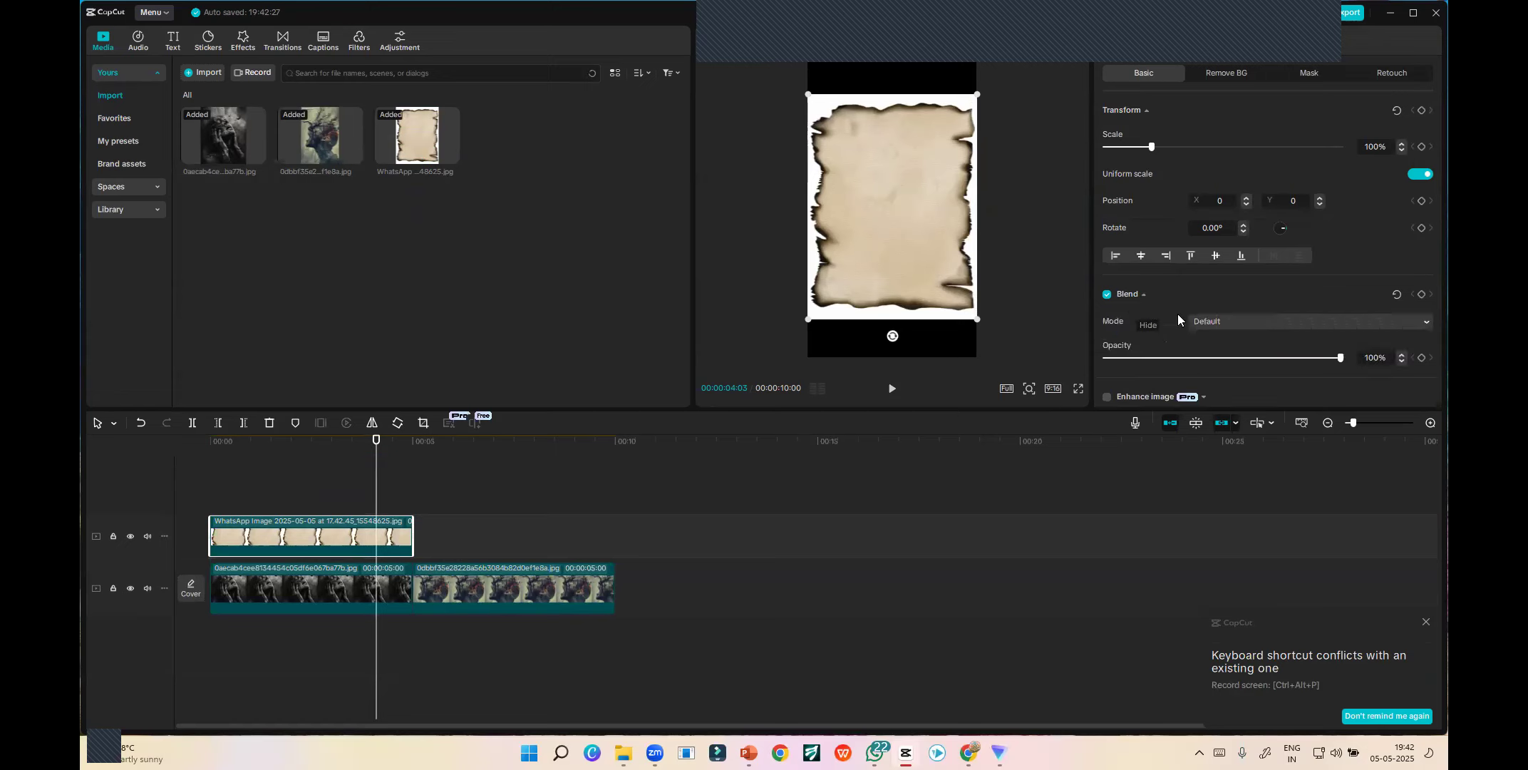
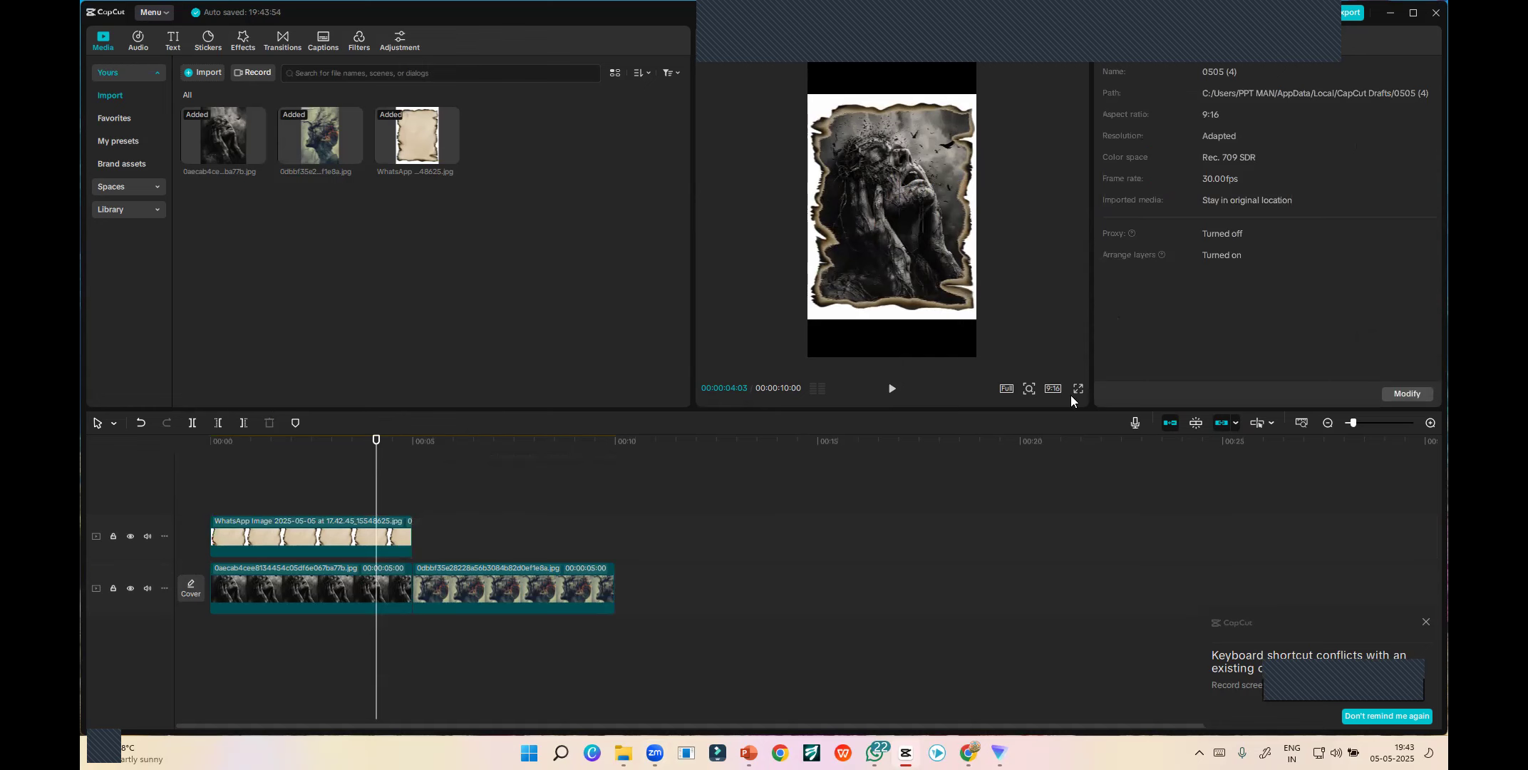
- View the first image combined with the burnt-edge paper in full screen
click(1079, 389)
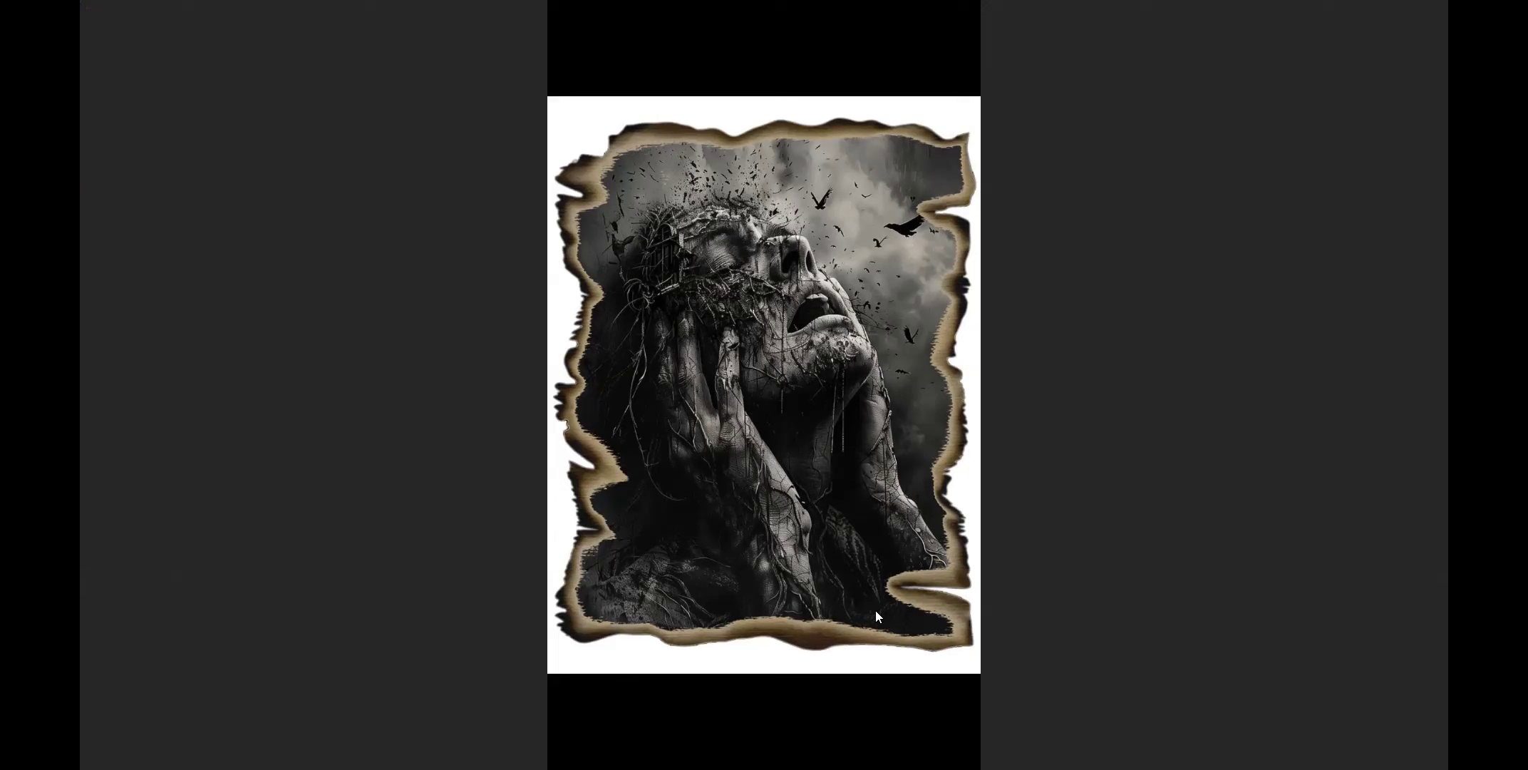
- Leave the full-screen view and extend the burnt-edge paper clip over both images, to a duration of about 00:00:09:27
key(Escape)
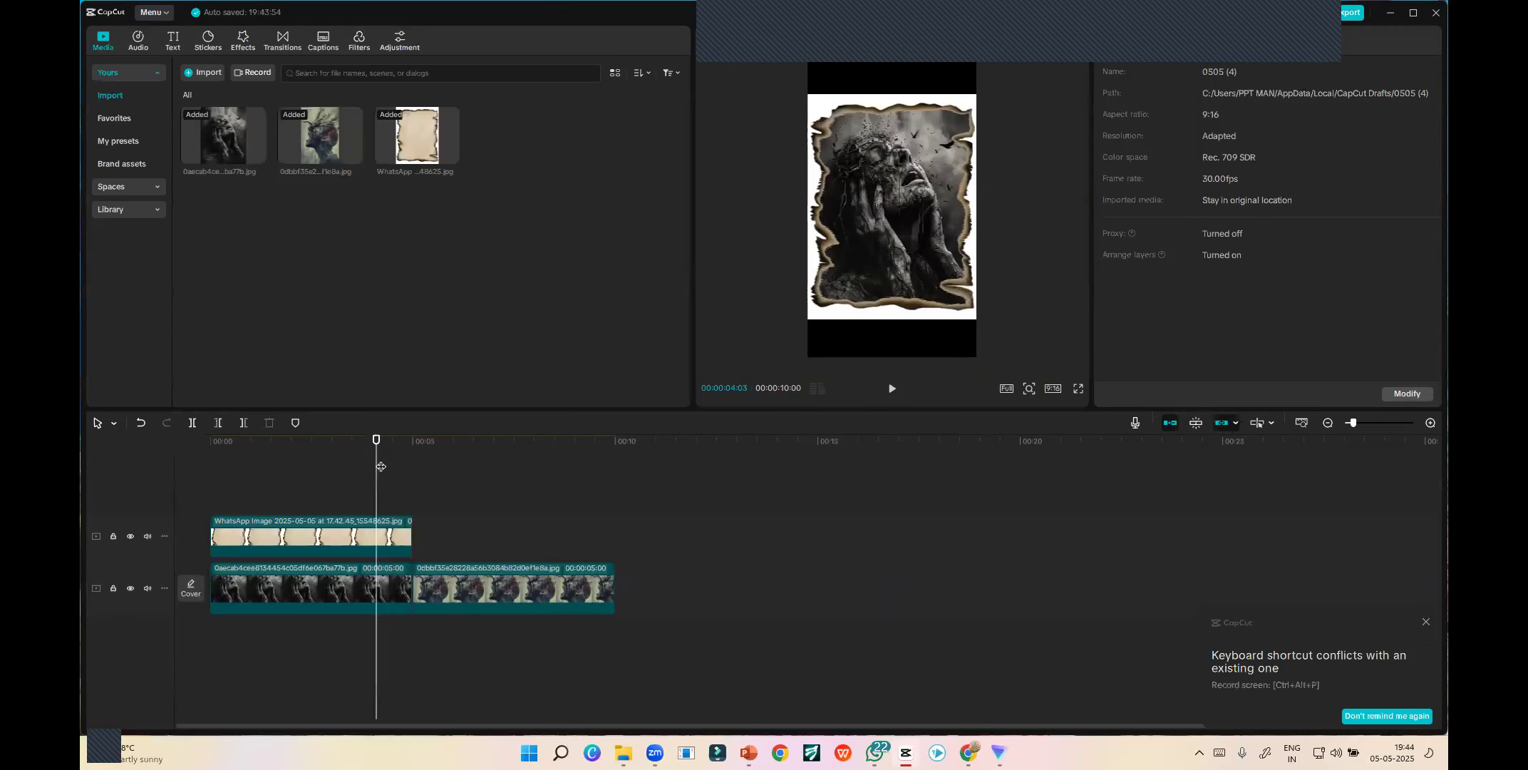
click(399, 535)
drag(412, 544, 612, 567)
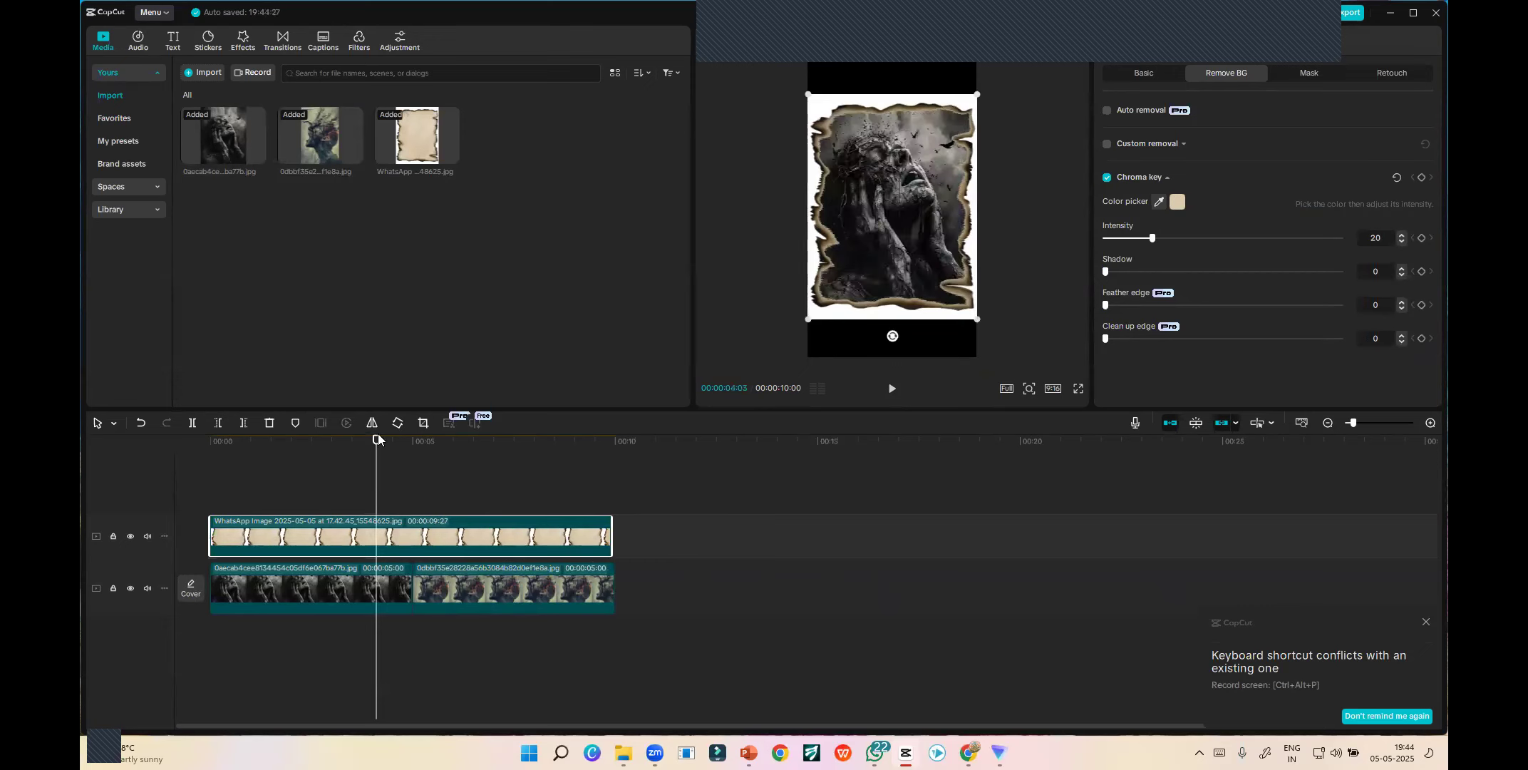
- Scale the second image clip down to 86% so it fits inside the burnt paper frame
drag(394, 437, 505, 465)
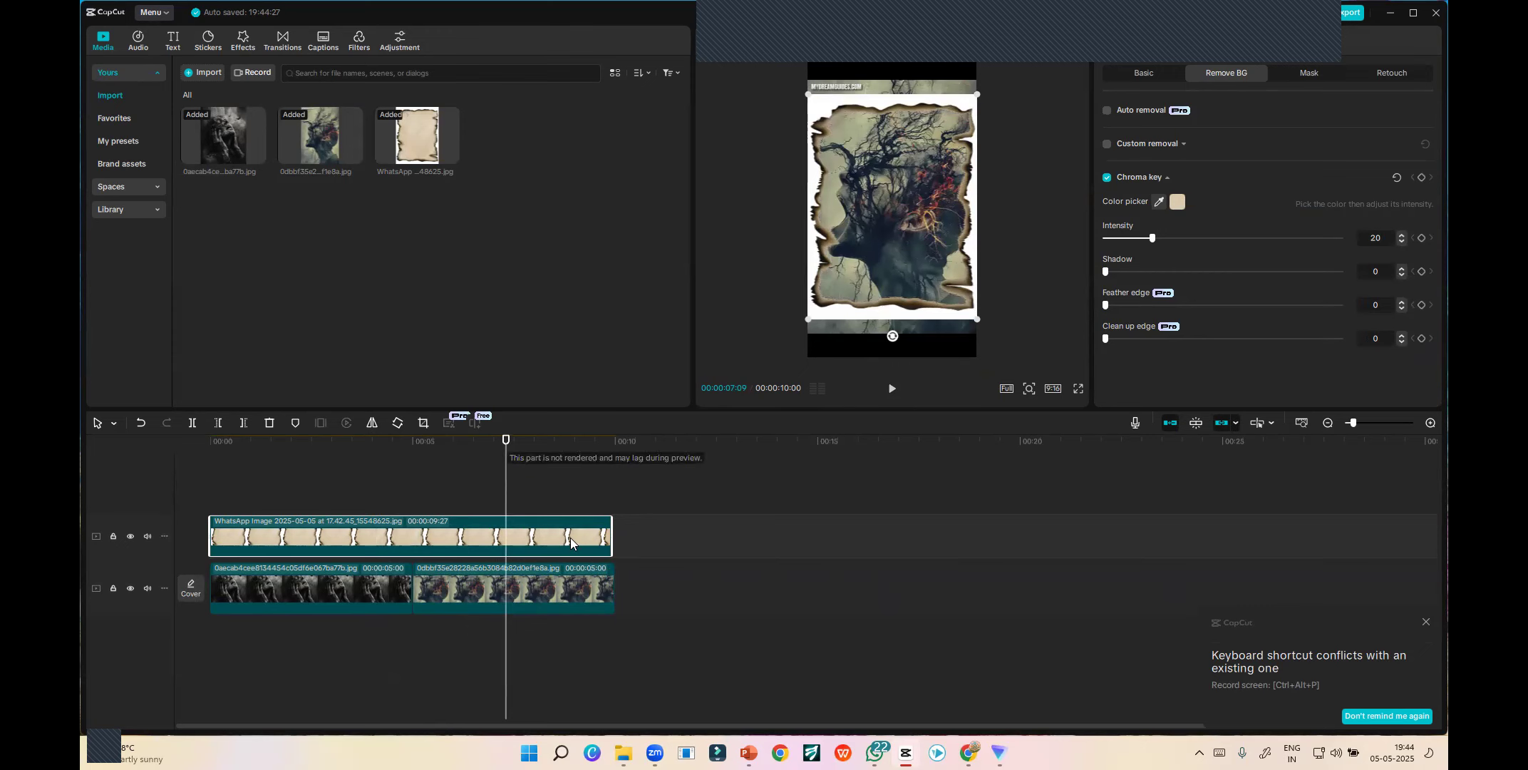
click(536, 589)
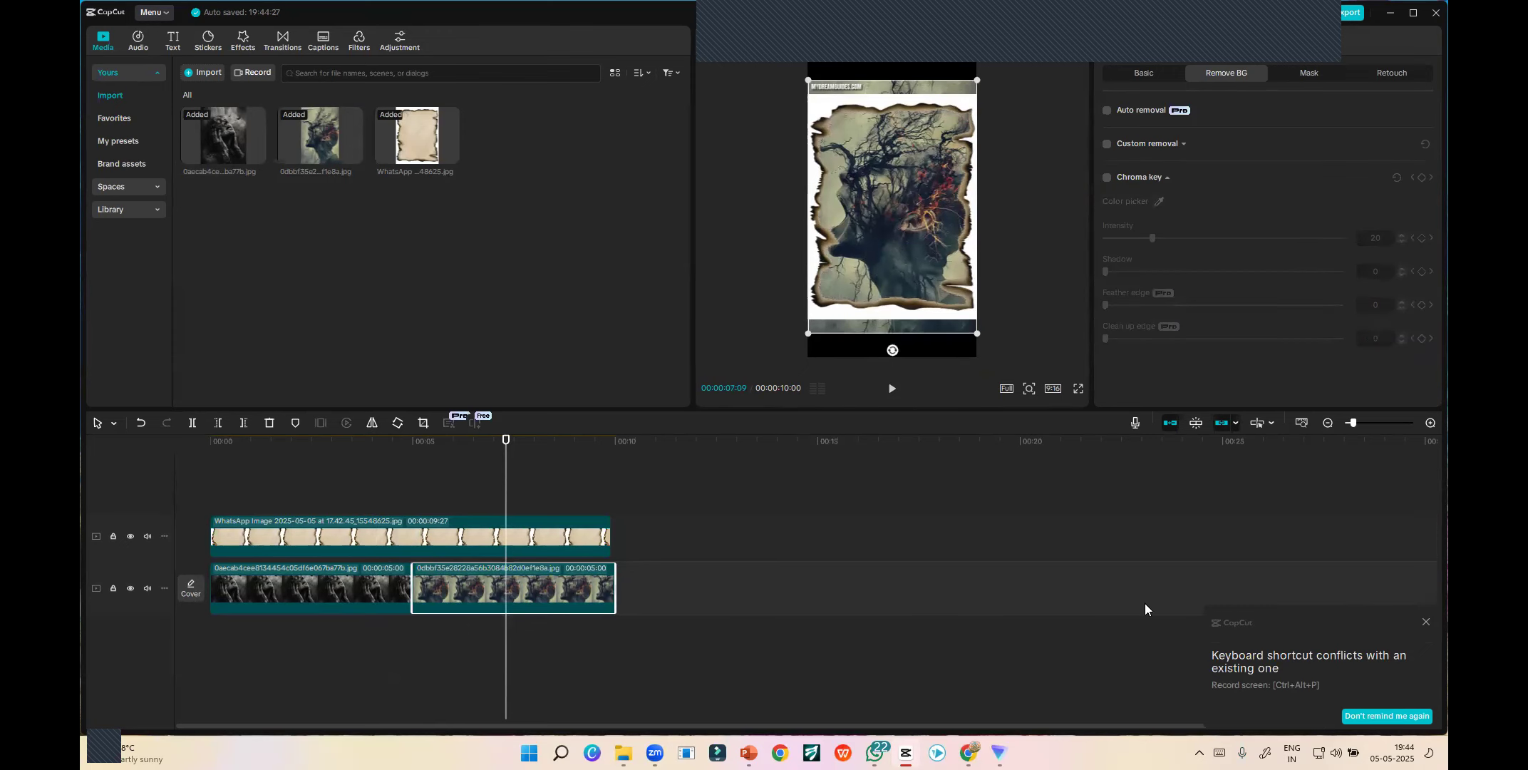
click(1139, 68)
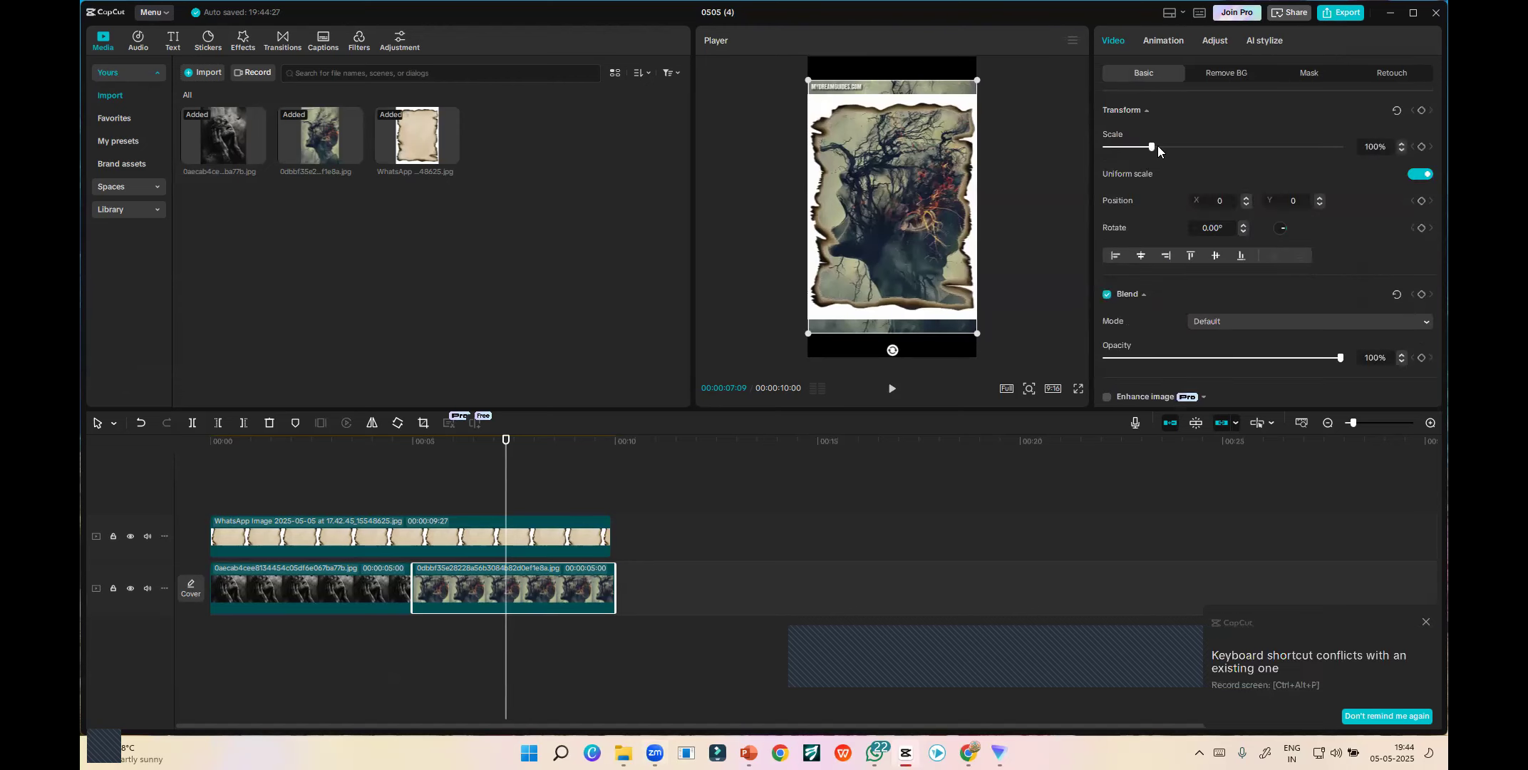
drag(1153, 146, 1146, 148)
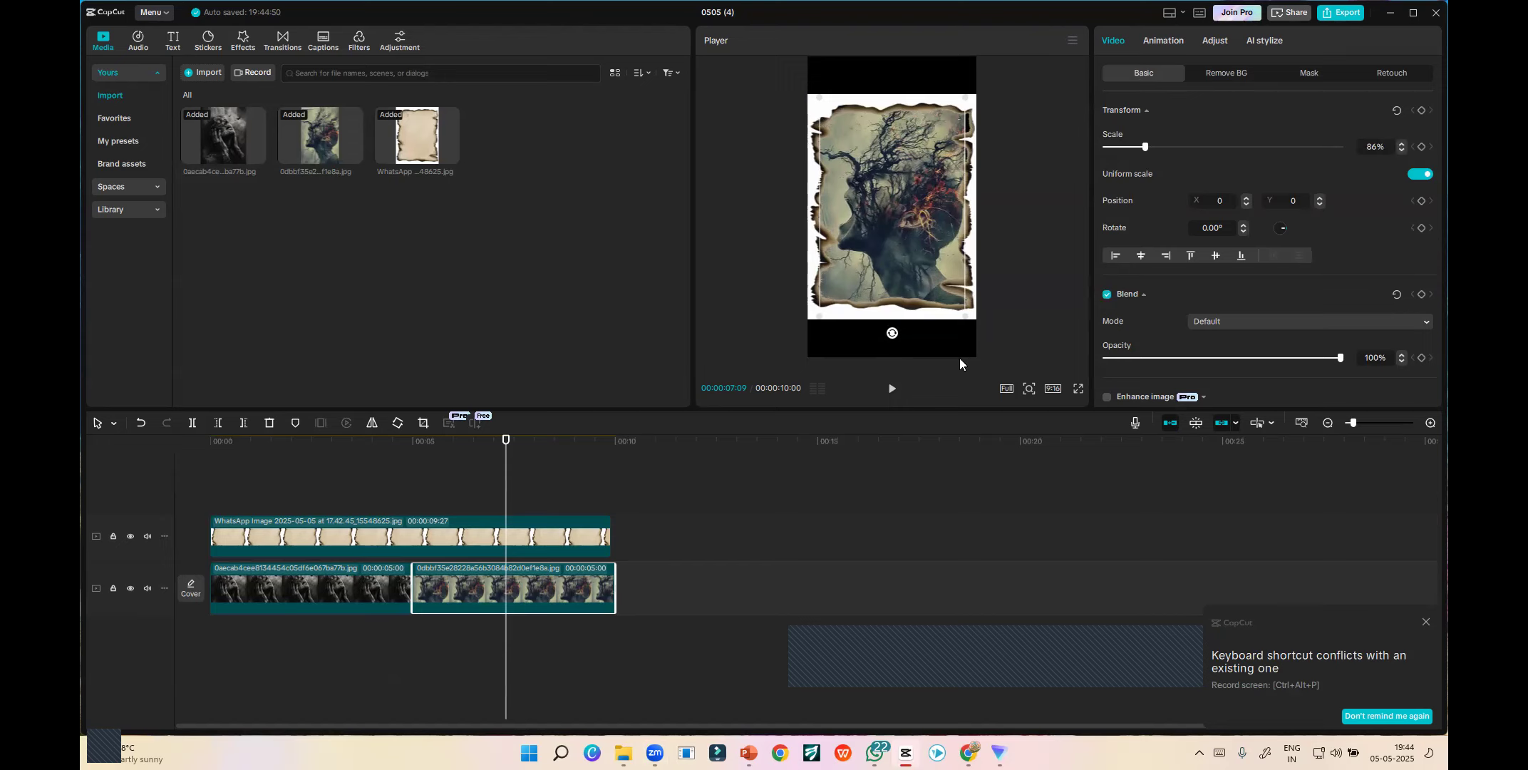
- Stretch the burnt-edge paper clip well past the second image, to a duration of about 00:00:27:19
click(746, 542)
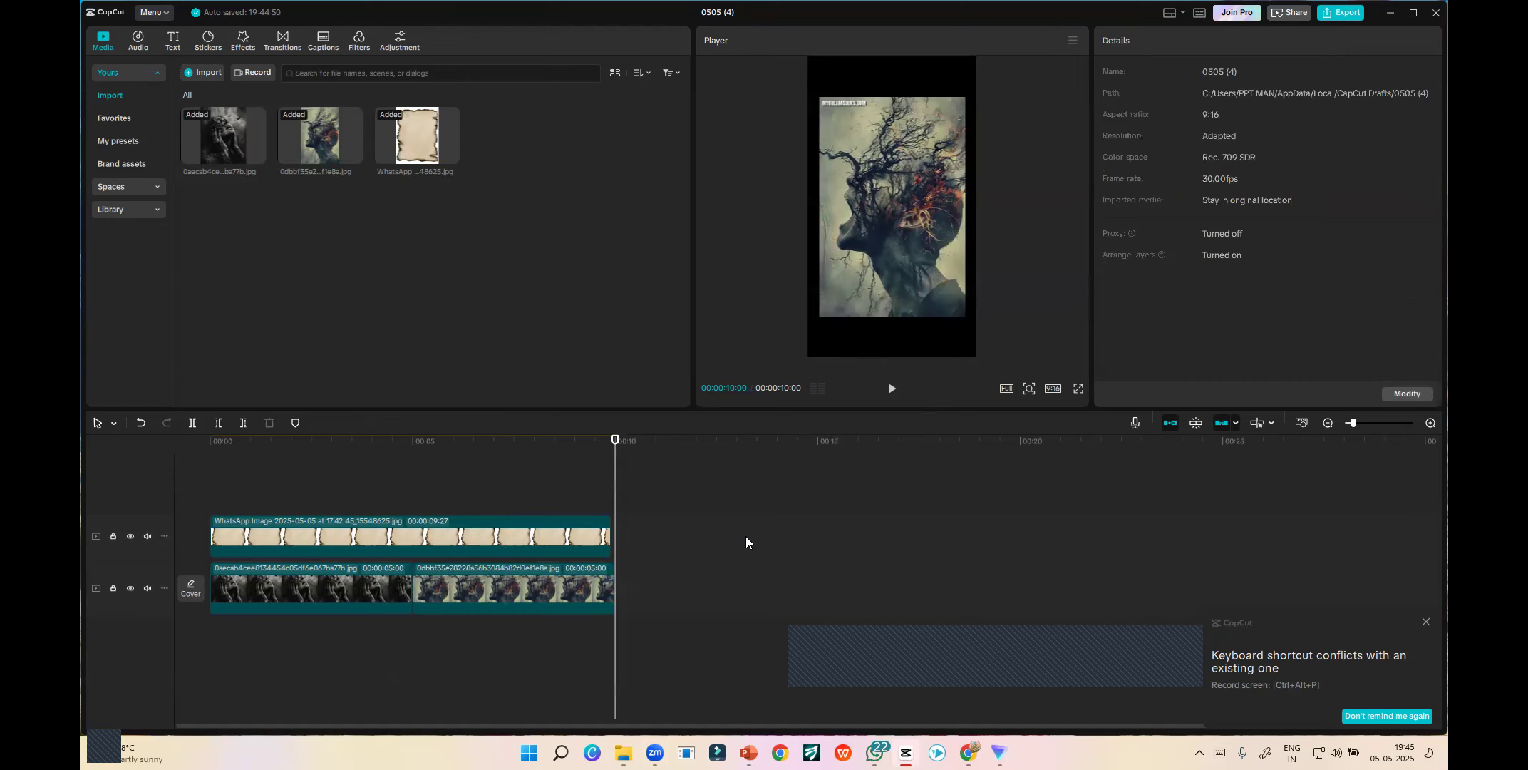
drag(609, 536, 1328, 531)
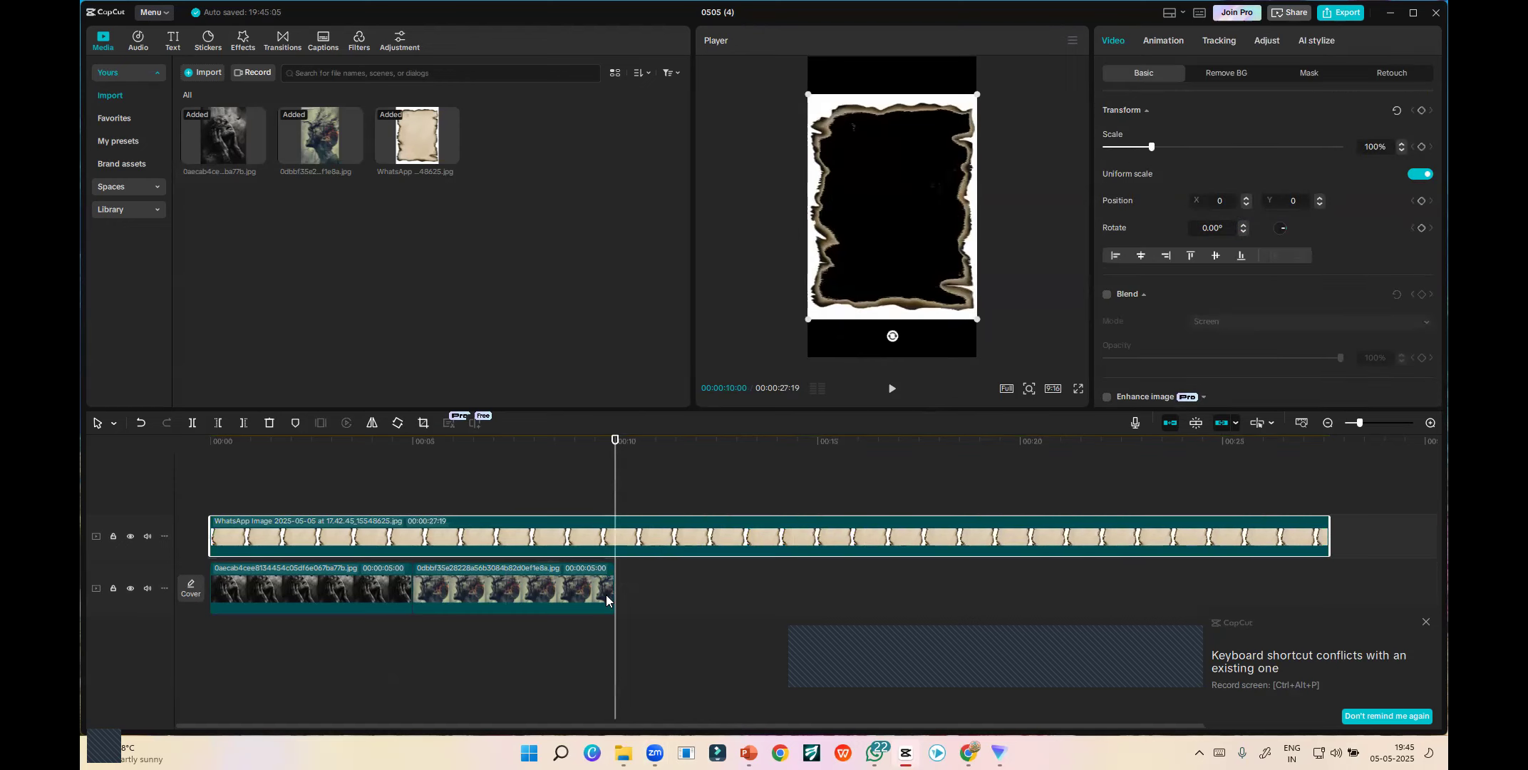
click(546, 581)
drag(615, 442, 451, 495)
drag(312, 493, 373, 536)
click(405, 597)
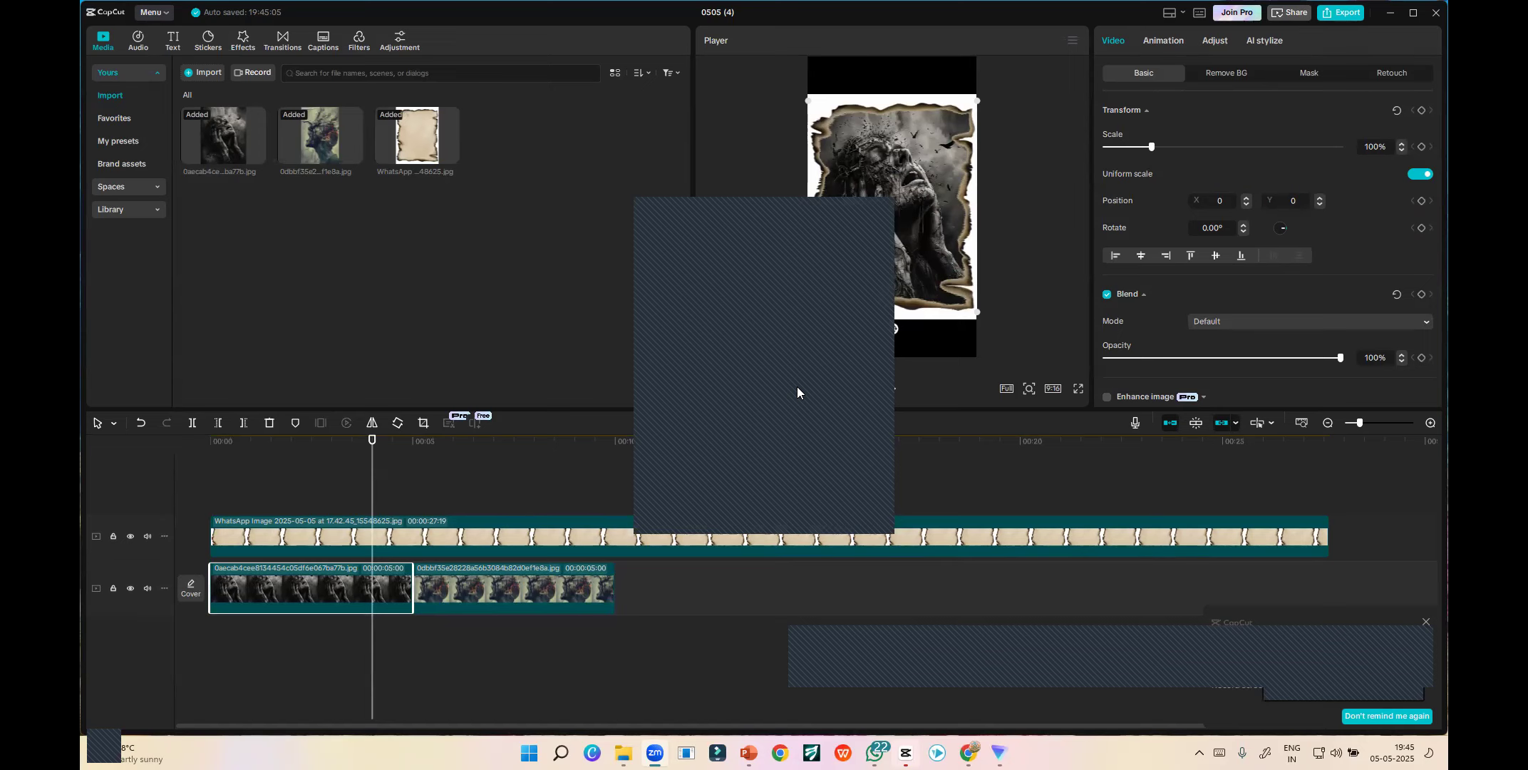
click(878, 213)
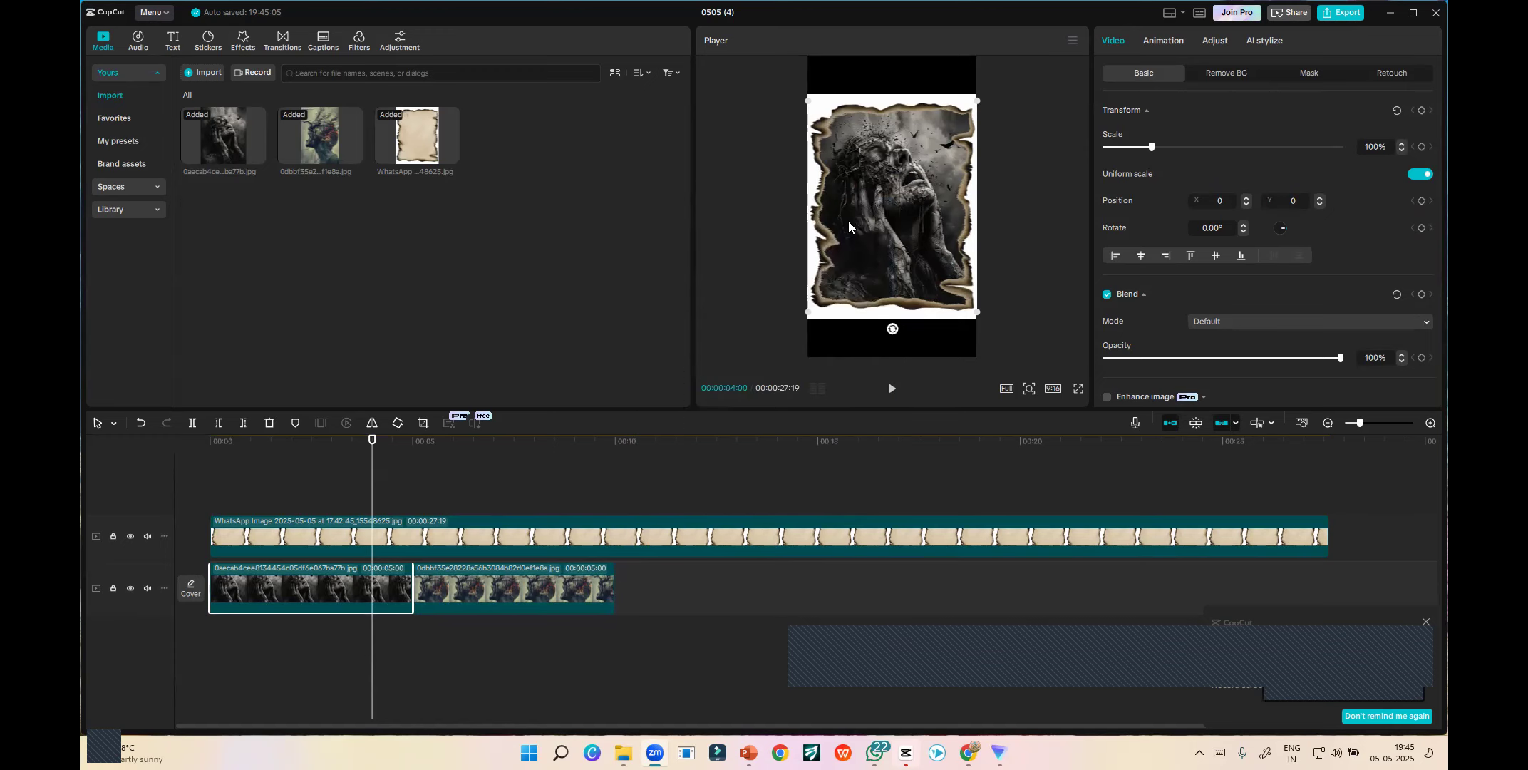
click(468, 581)
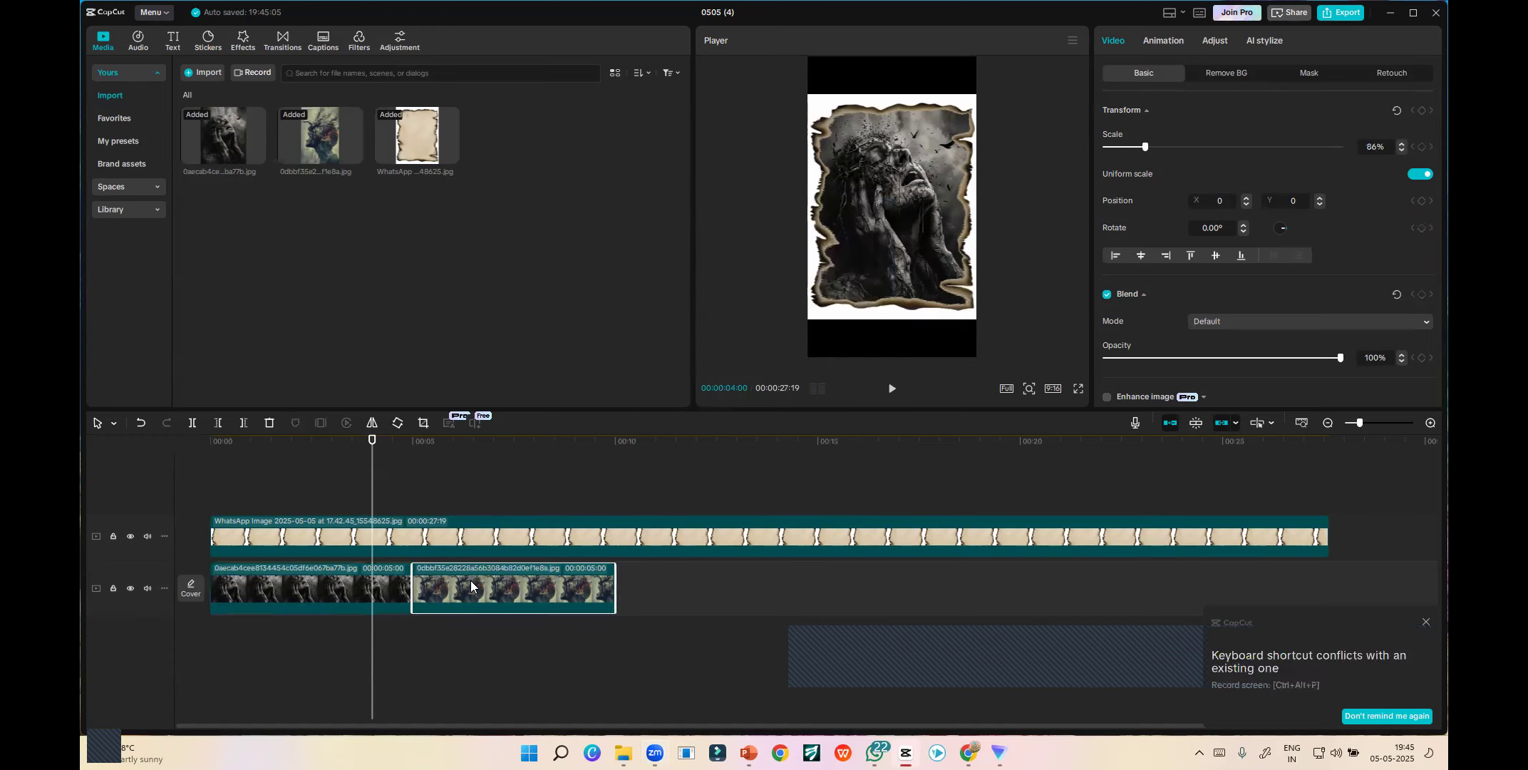
click(315, 601)
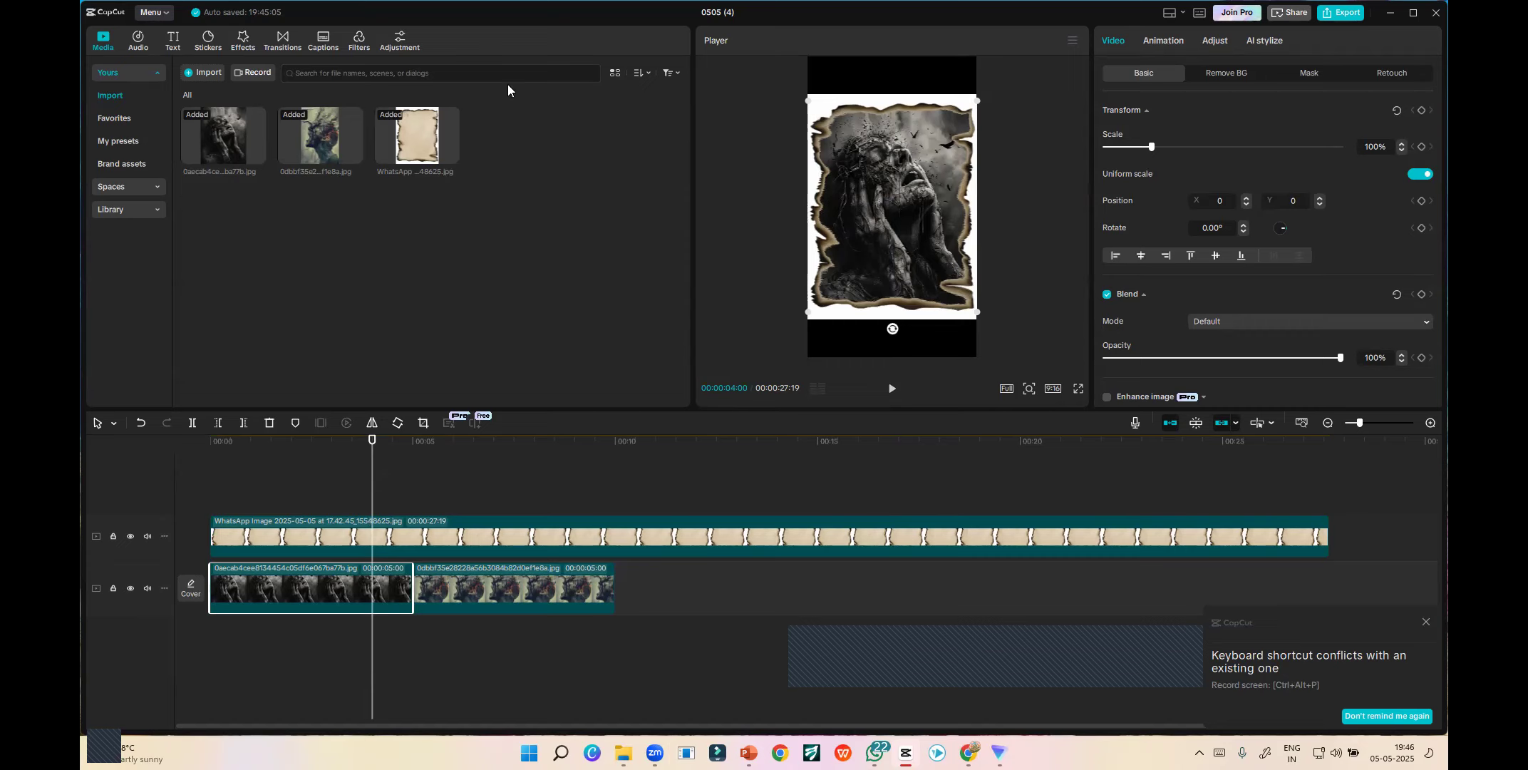
click(486, 598)
click(340, 588)
click(505, 585)
click(314, 598)
- Add the Burn transition from the Light Effects category between the first and second image clips
mouse_move(373, 442)
mouse_down()
mouse_move(538, 459)
mouse_move(350, 454)
mouse_up()
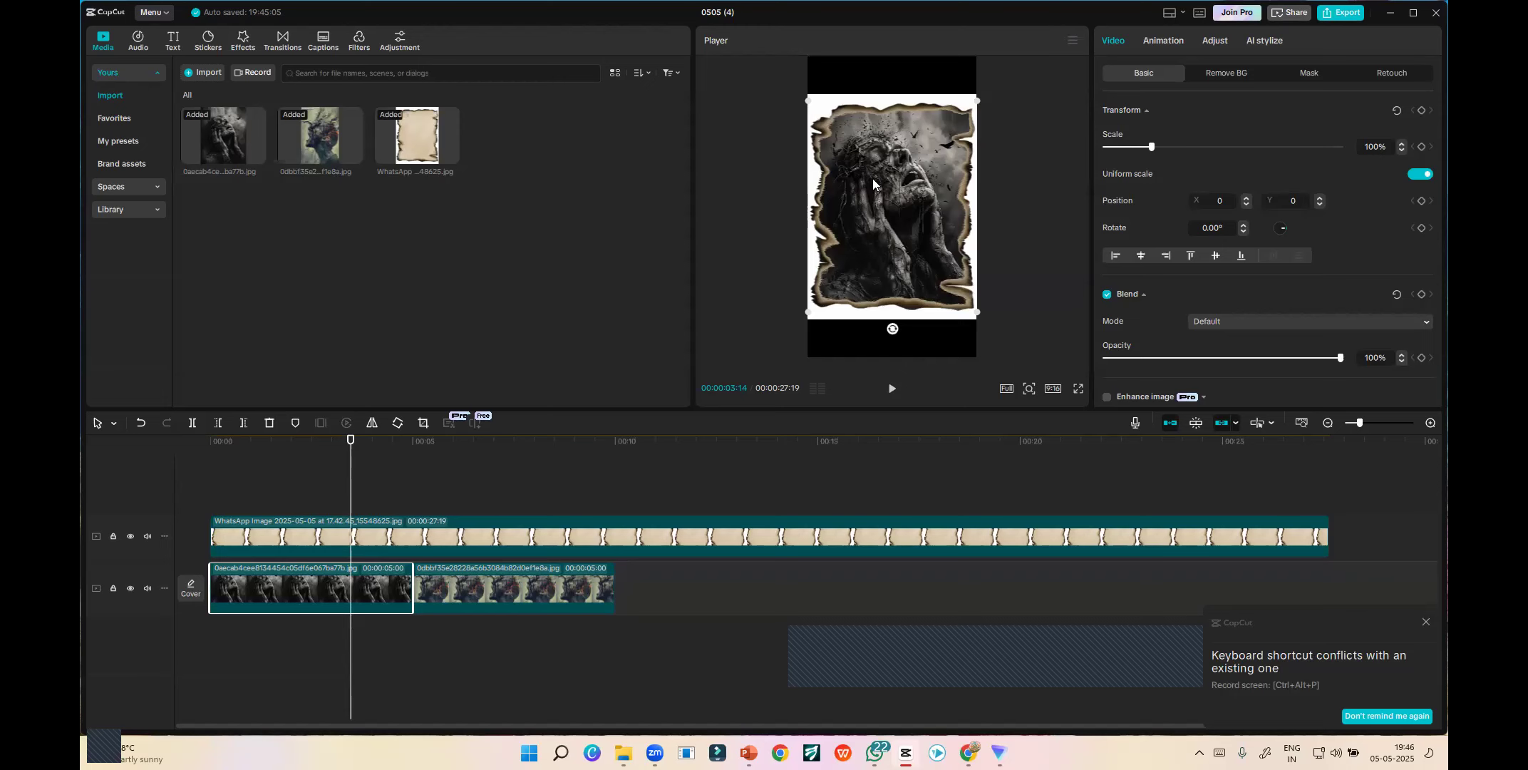
click(292, 48)
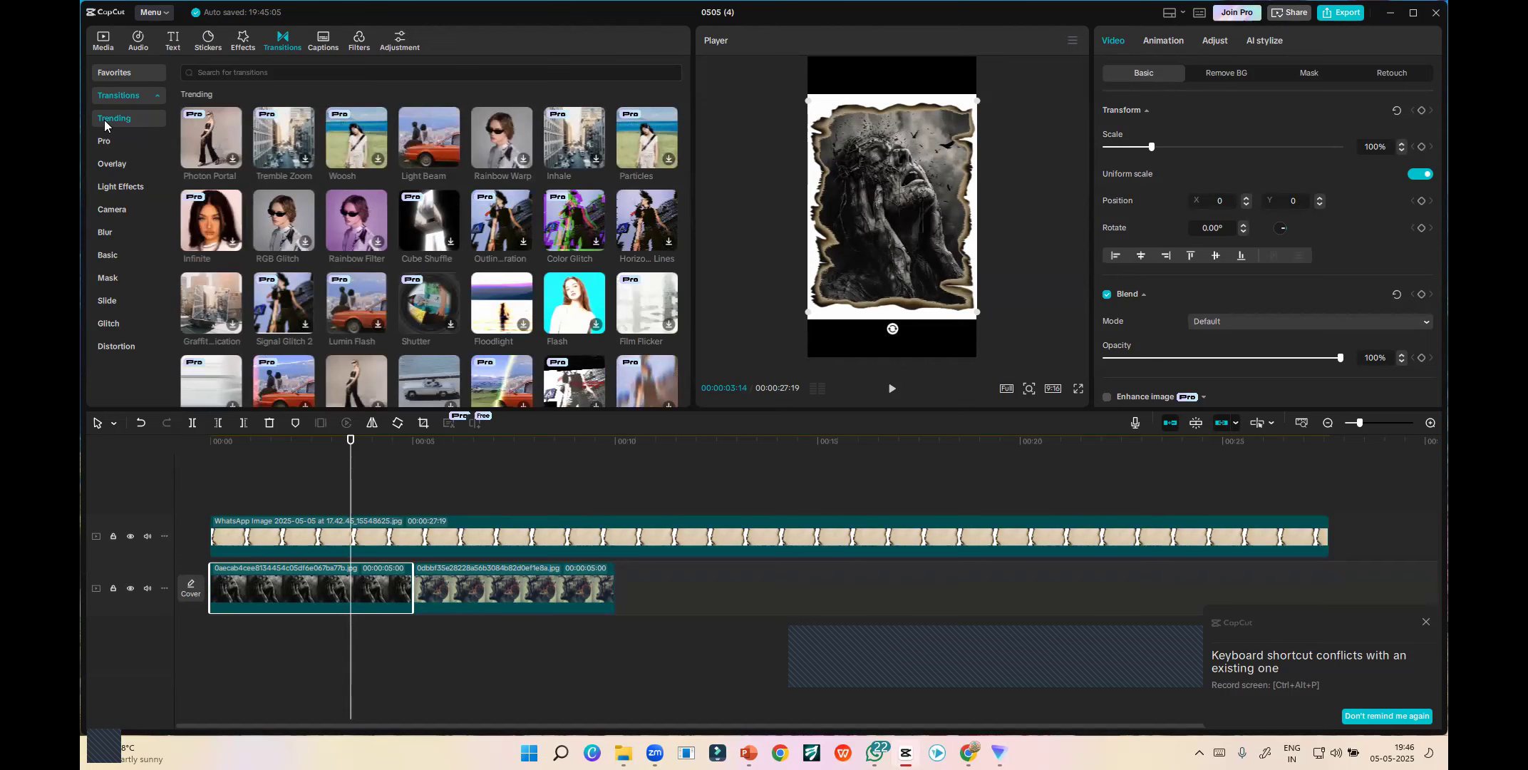
click(109, 189)
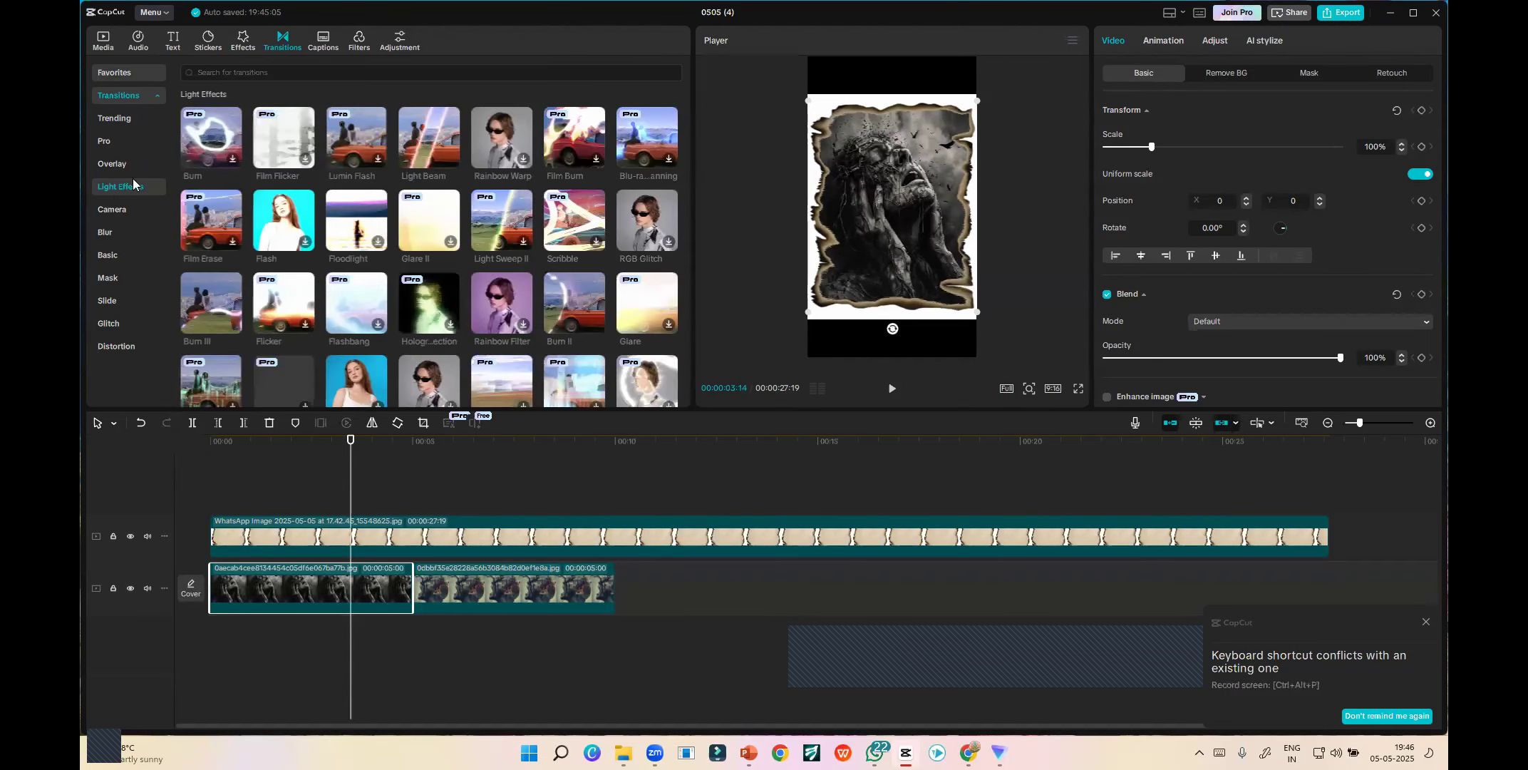
click(233, 160)
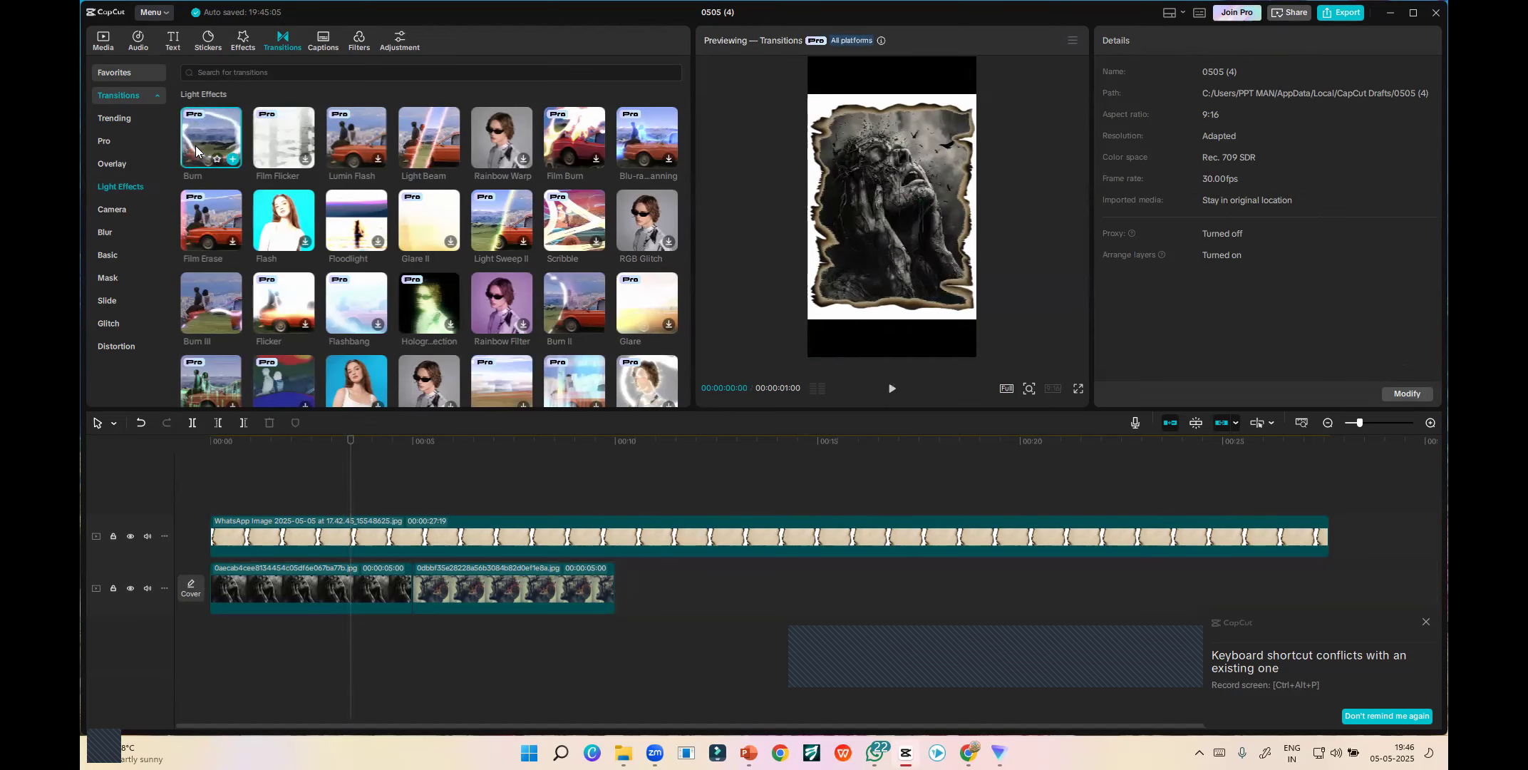
mouse_move(196, 150)
mouse_down()
mouse_move(422, 615)
mouse_move(405, 585)
mouse_up()
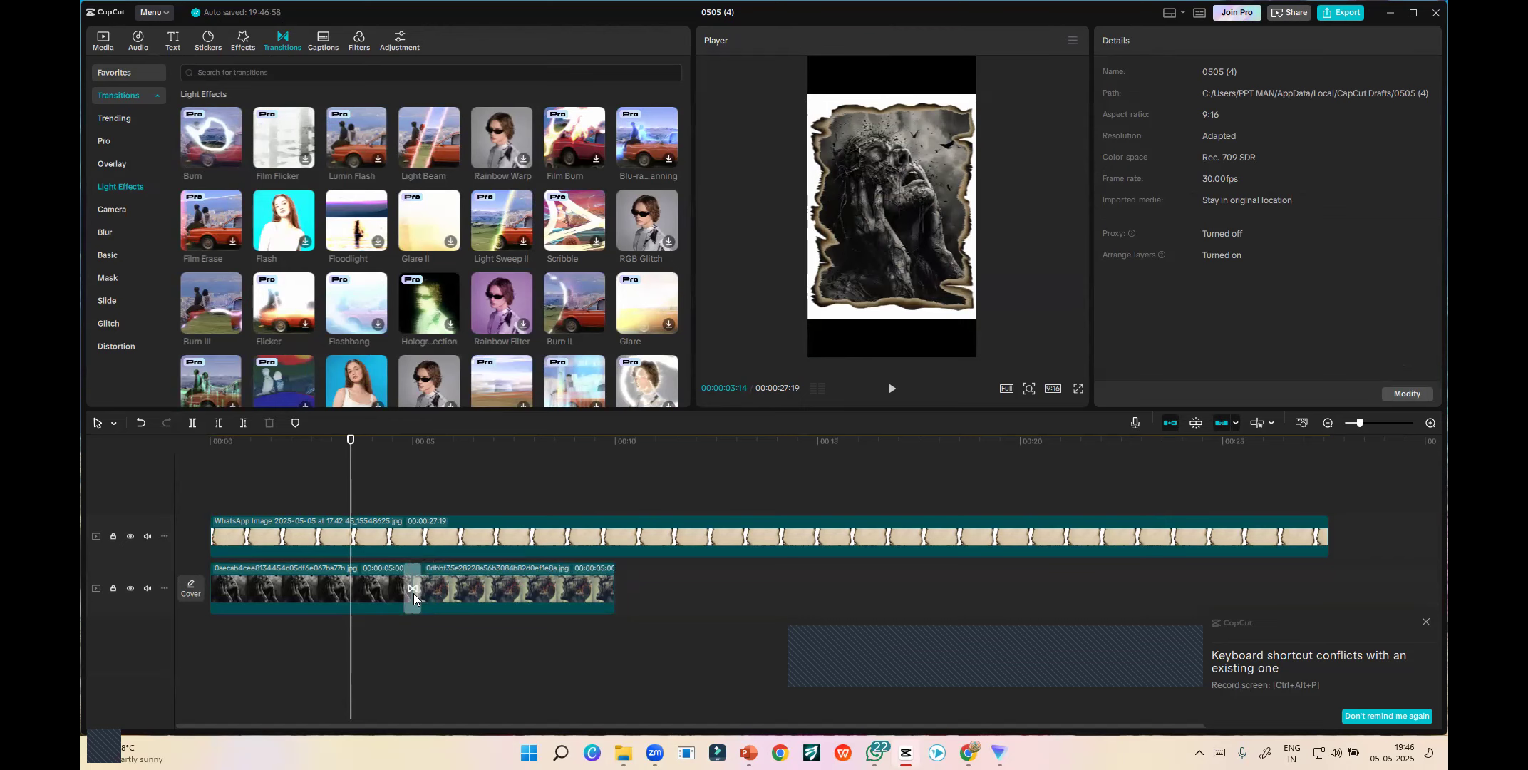
- Lengthen the Burn transition to 1.5 s and play it back from just before the cut
click(413, 592)
mouse_move(402, 595)
mouse_down()
mouse_move(361, 595)
mouse_move(382, 595)
mouse_up()
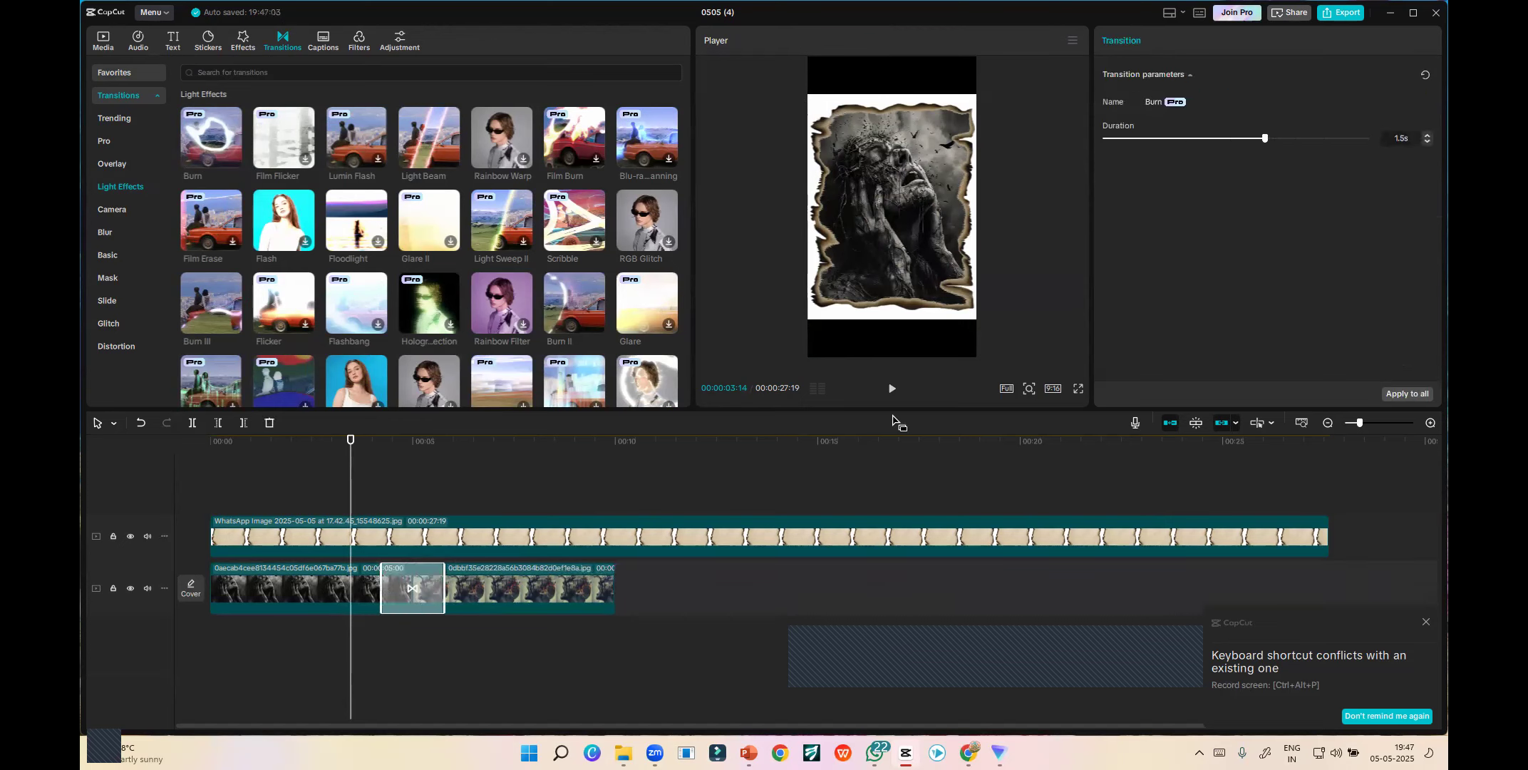
click(890, 389)
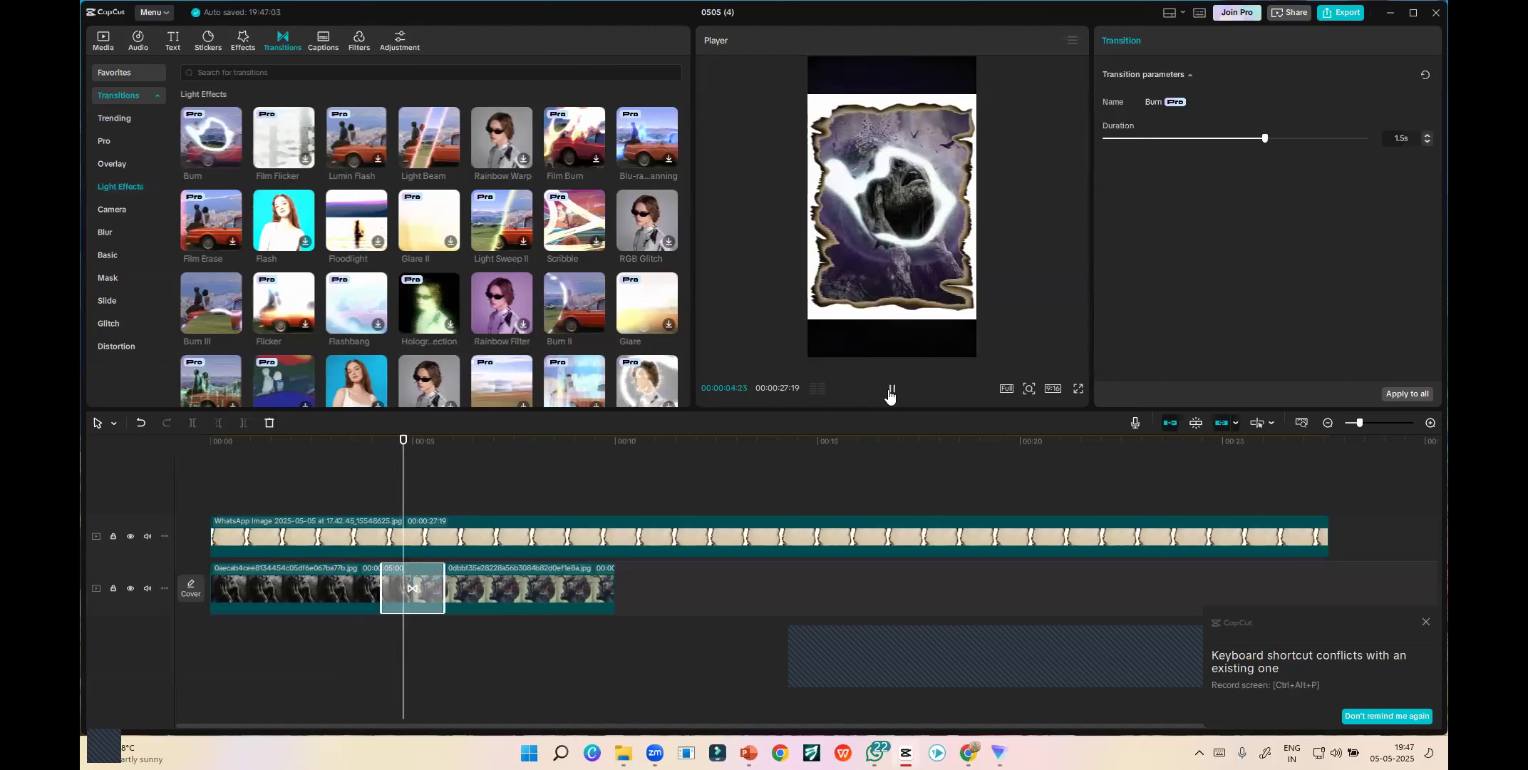
click(891, 392)
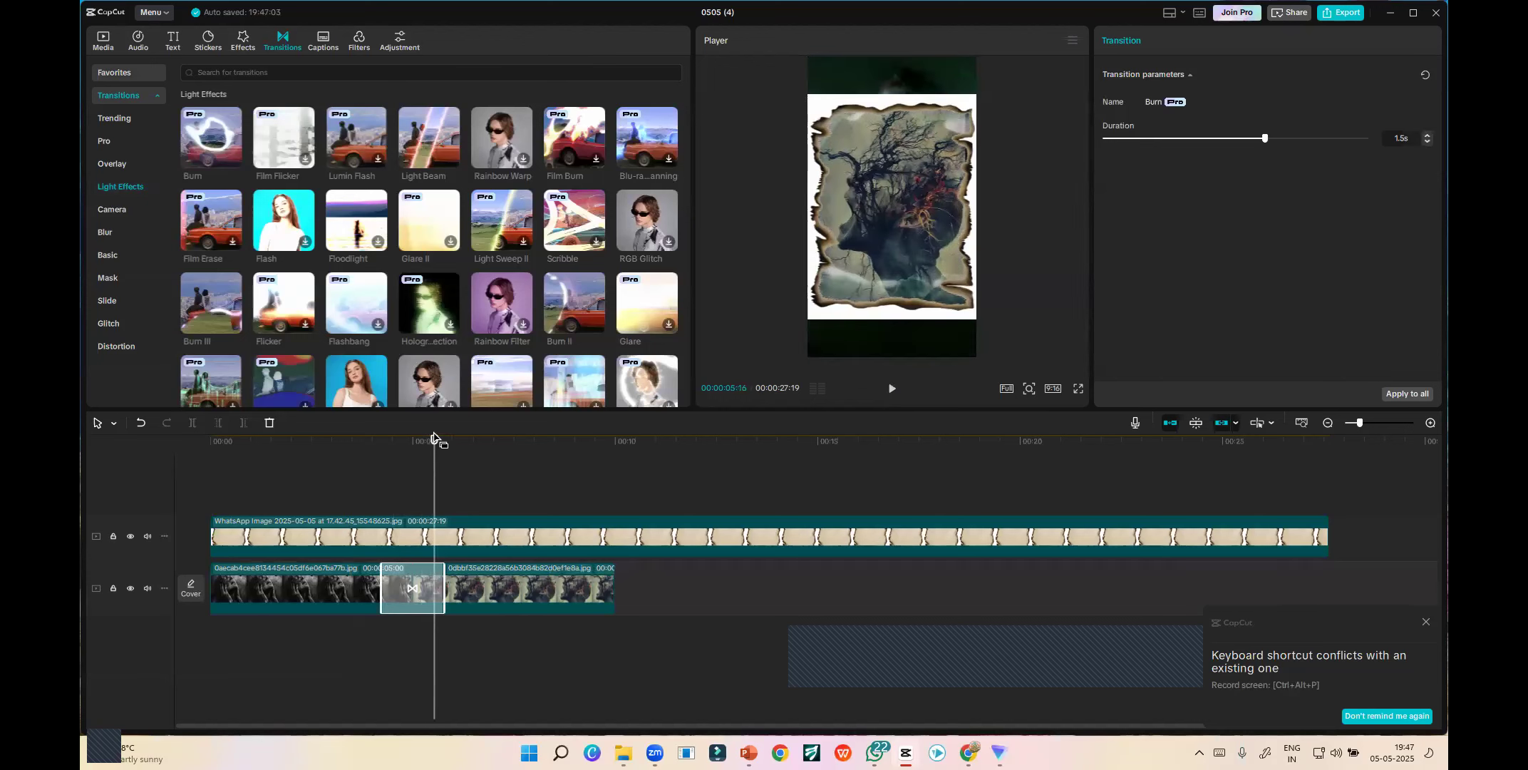
- Set the Burn transition's duration to 1.0 s and return the playhead to the first image clip
drag(433, 441, 343, 470)
drag(382, 578, 392, 578)
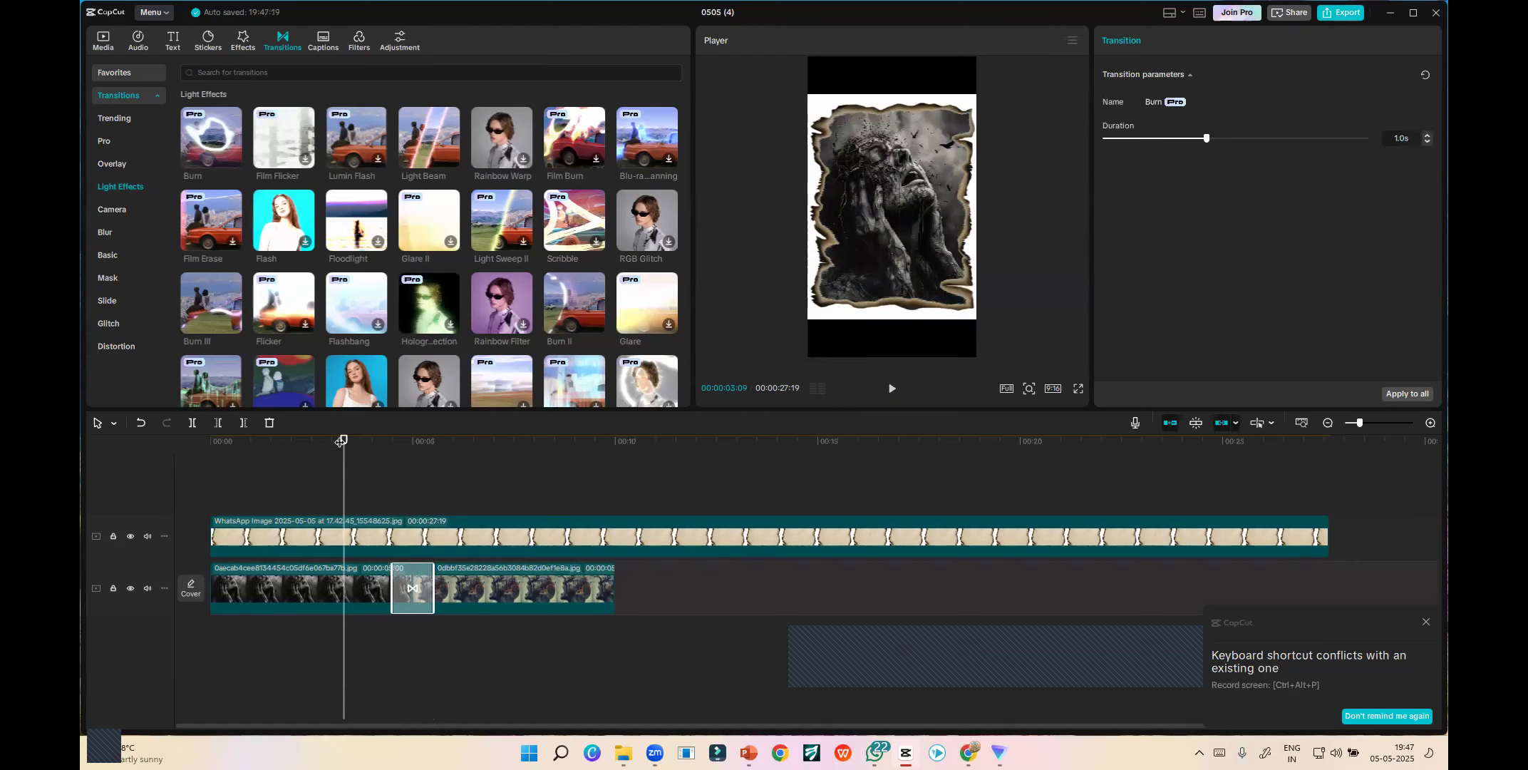
drag(345, 441, 341, 481)
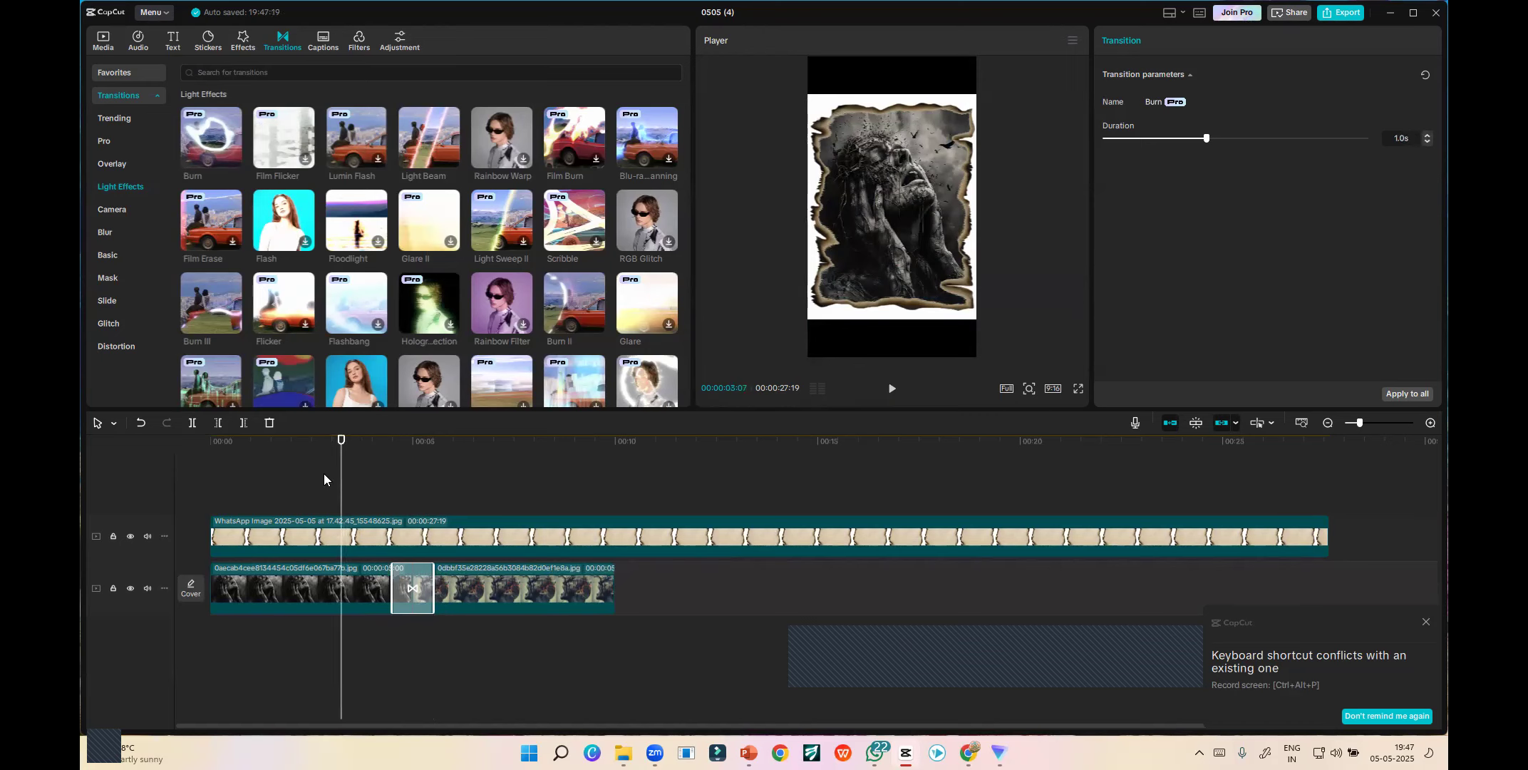
- Apply the Flame Risen out animation to the first image clip and preview it
click(308, 588)
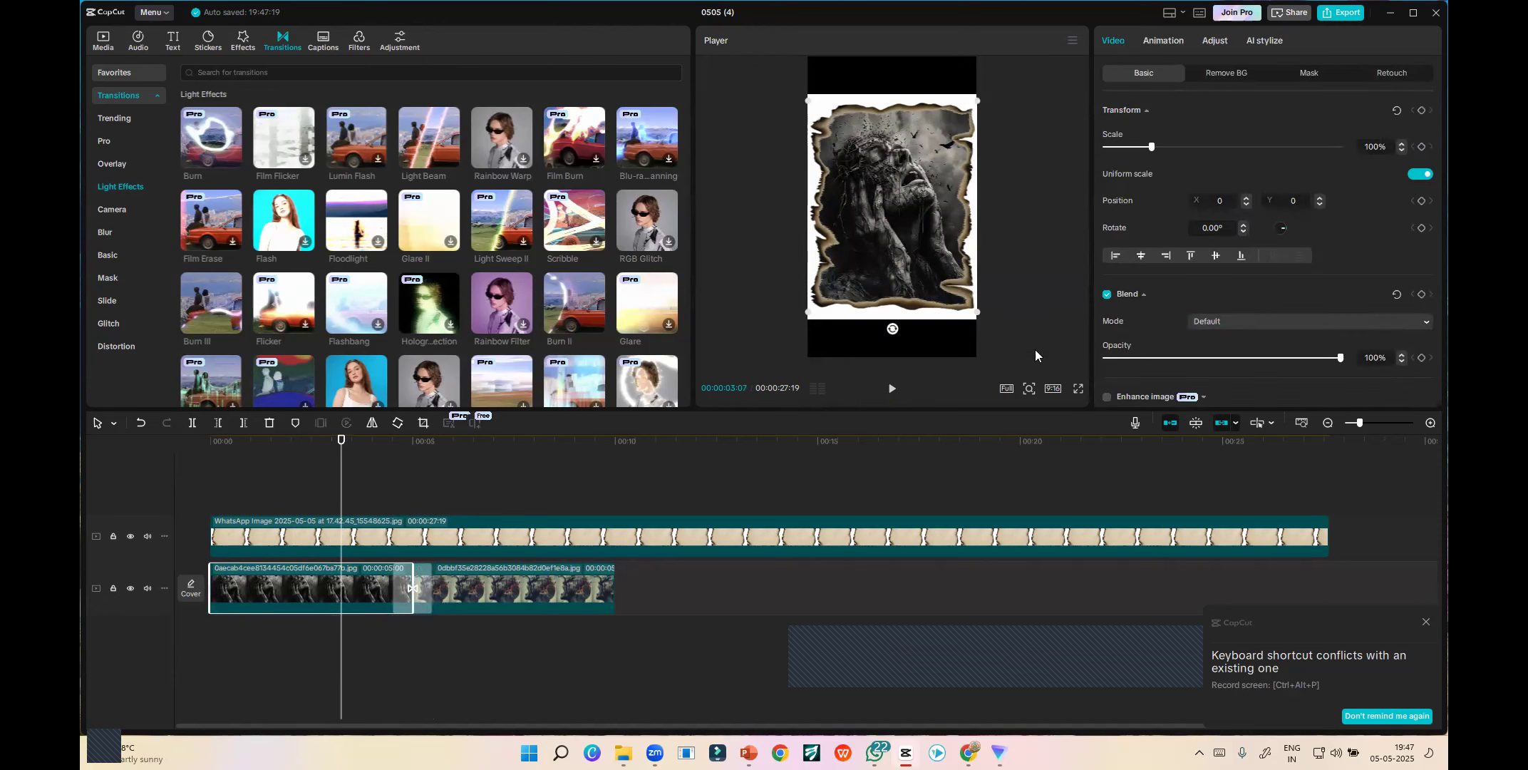
click(1154, 43)
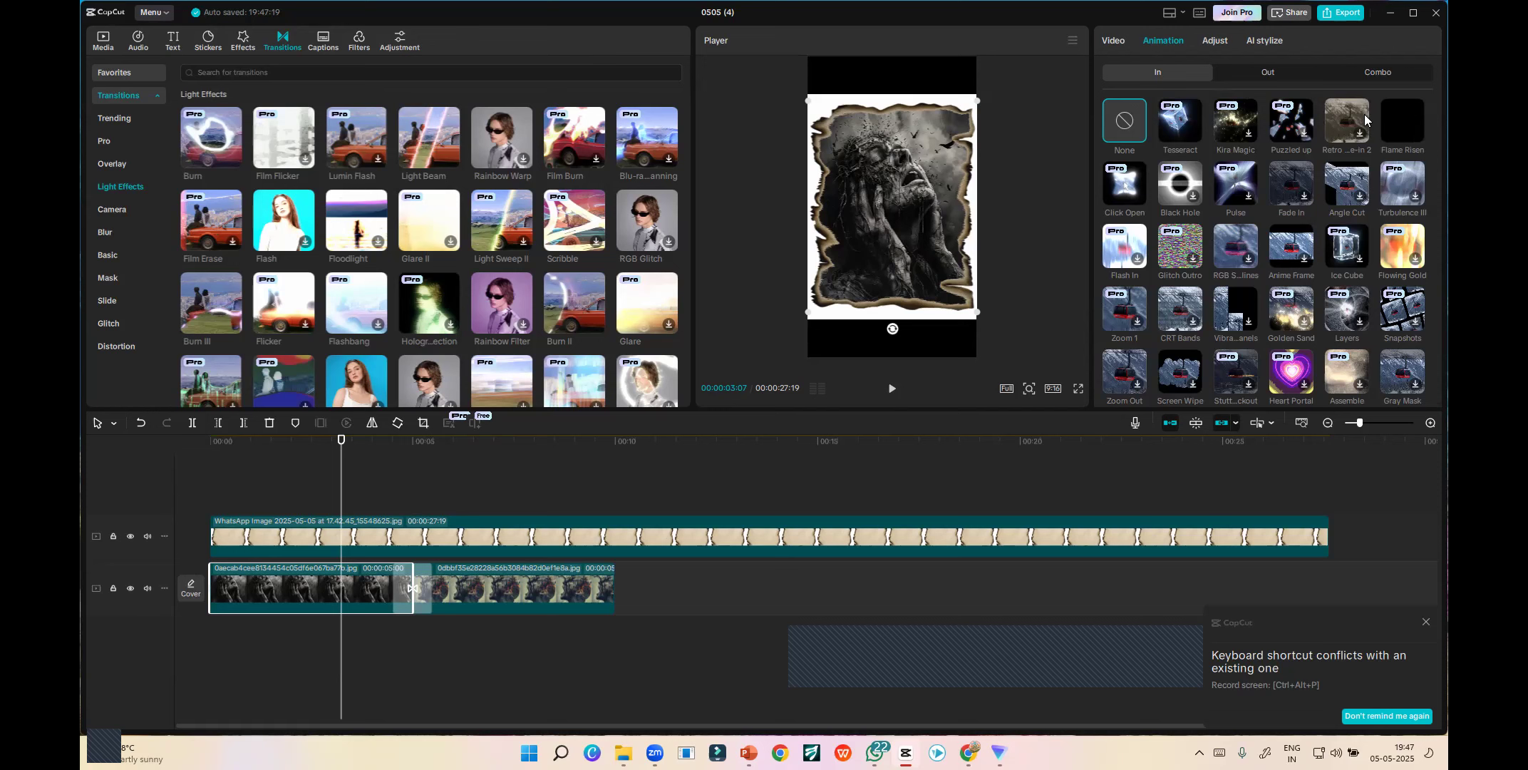
click(1256, 72)
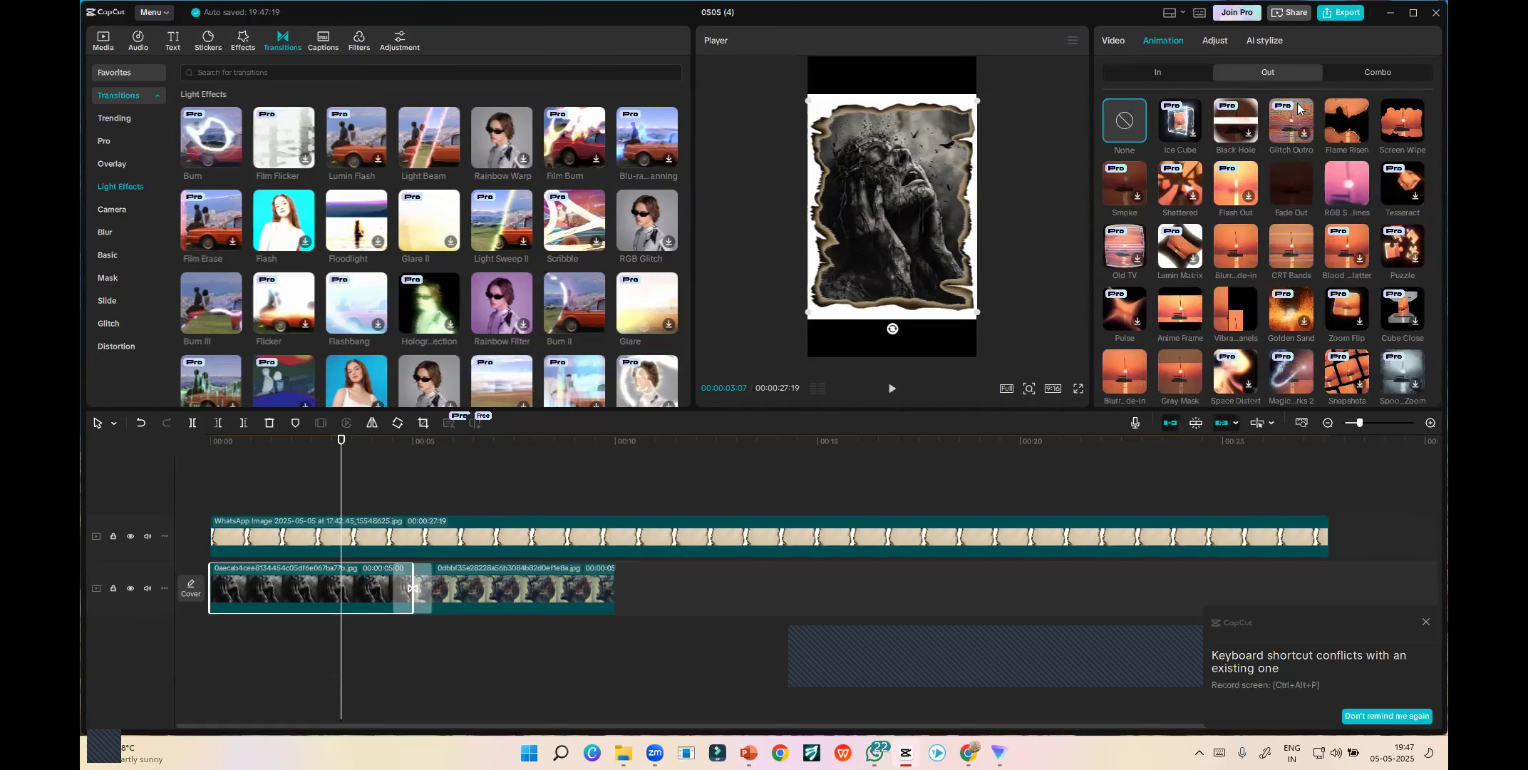
click(1345, 126)
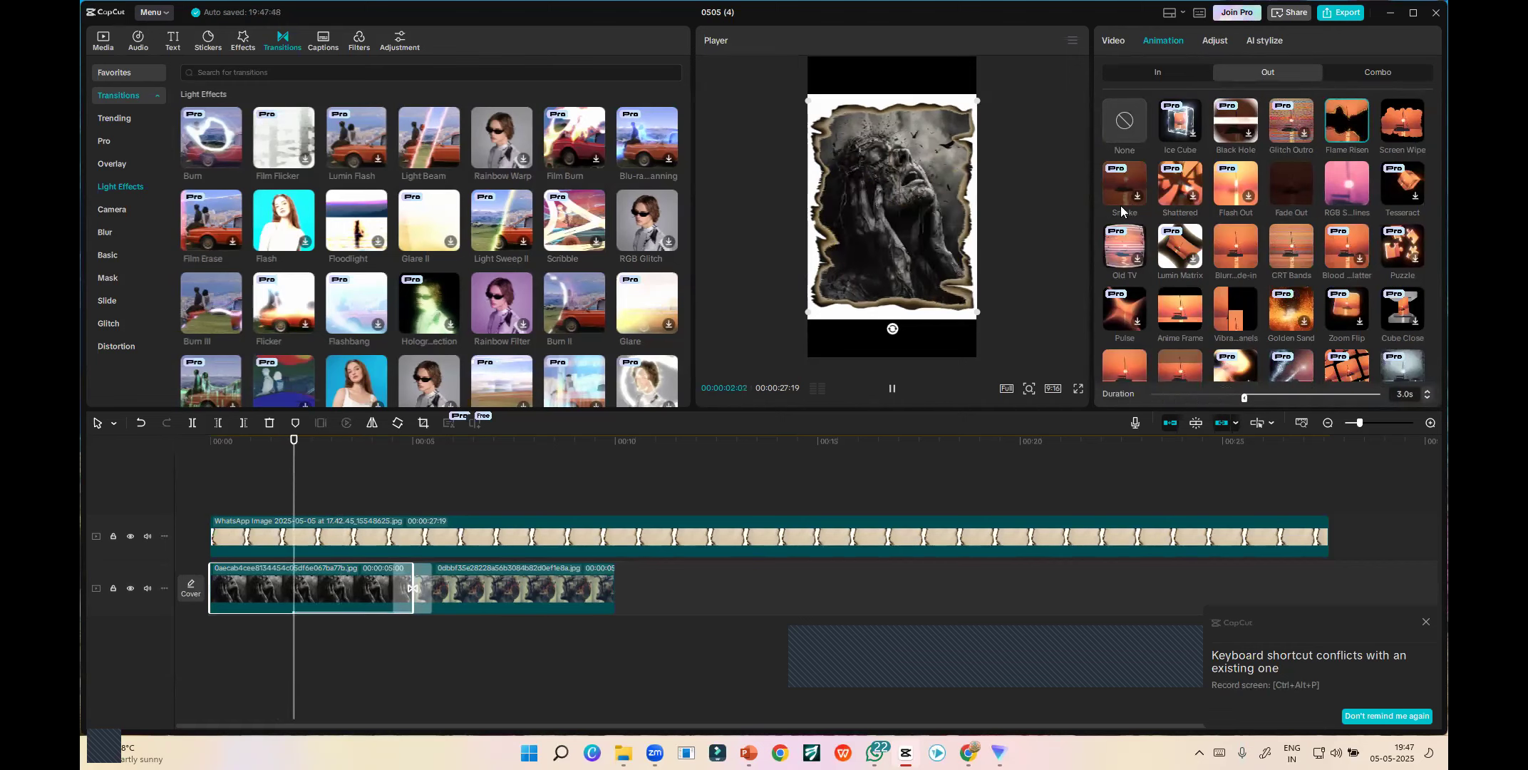
click(893, 391)
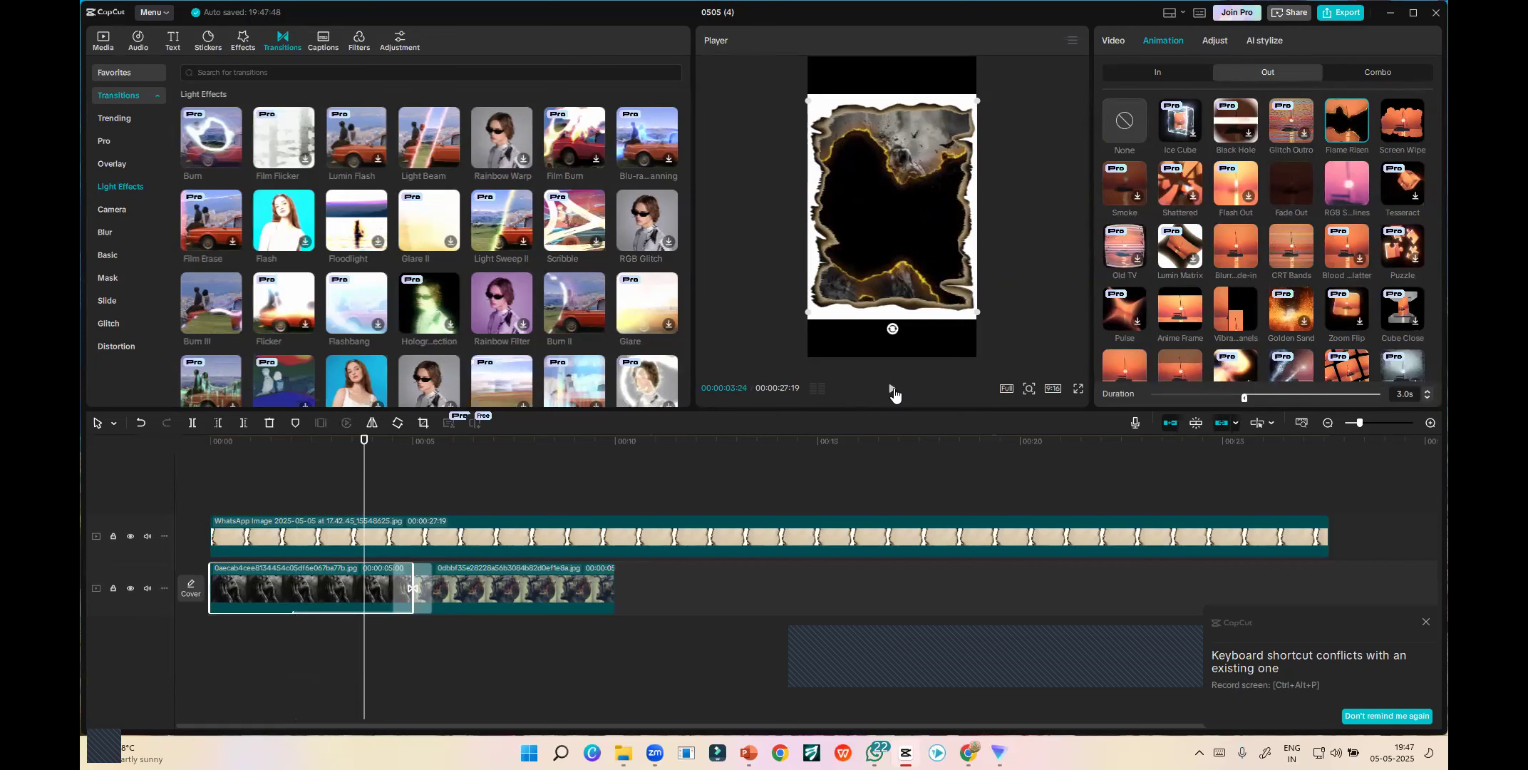
- Set the first clip's Flame Risen animation duration to 4.4 s and play it through into the second image
drag(1244, 399, 1176, 393)
click(887, 388)
mouse_move(376, 442)
mouse_down()
mouse_move(214, 458)
mouse_move(308, 469)
mouse_move(381, 453)
mouse_move(273, 458)
mouse_move(376, 452)
mouse_move(318, 464)
mouse_move(467, 480)
mouse_move(375, 485)
mouse_move(423, 492)
mouse_up()
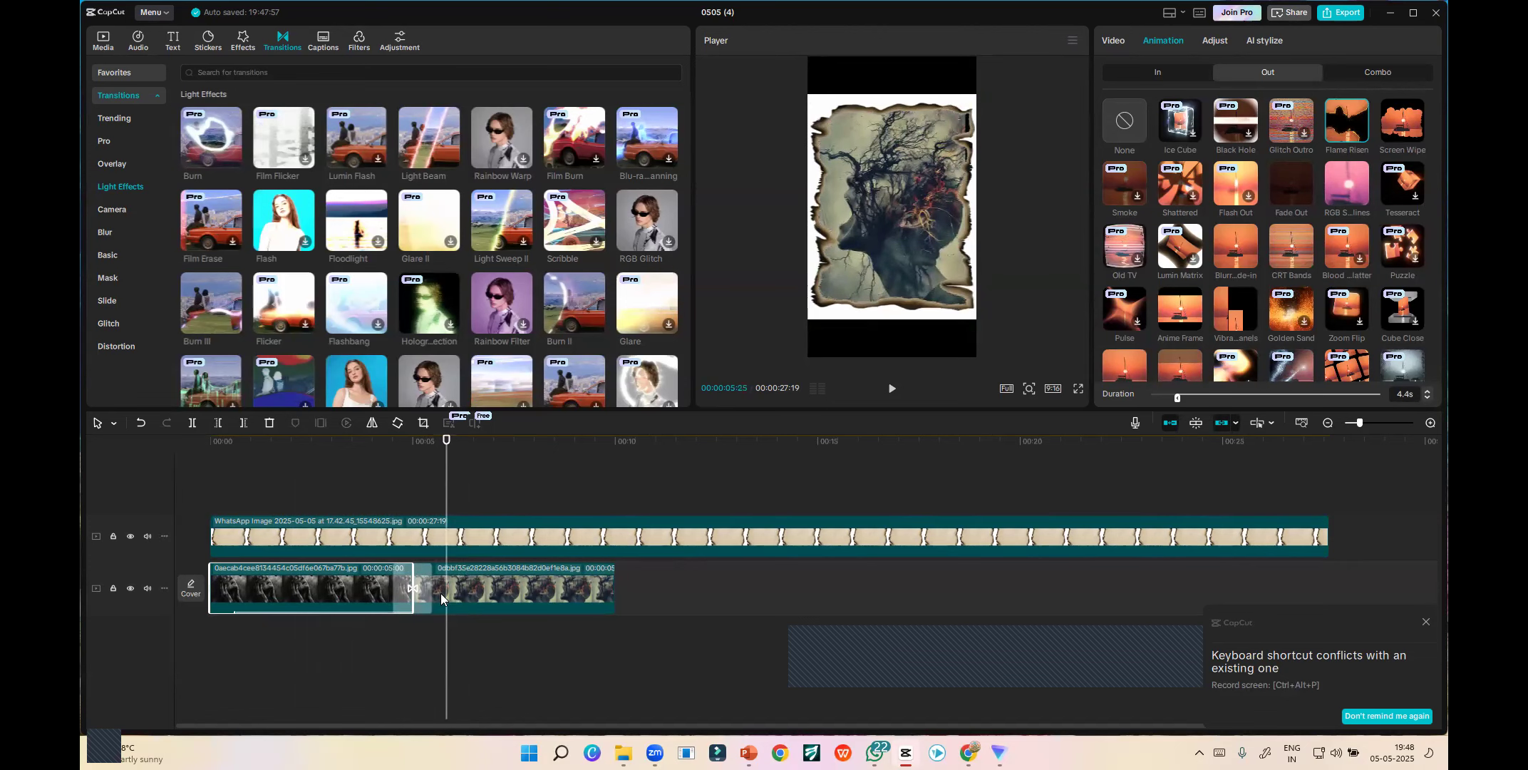
- Select the Burn transition, check its mid-point in the preview, and apply it to all cuts
click(402, 598)
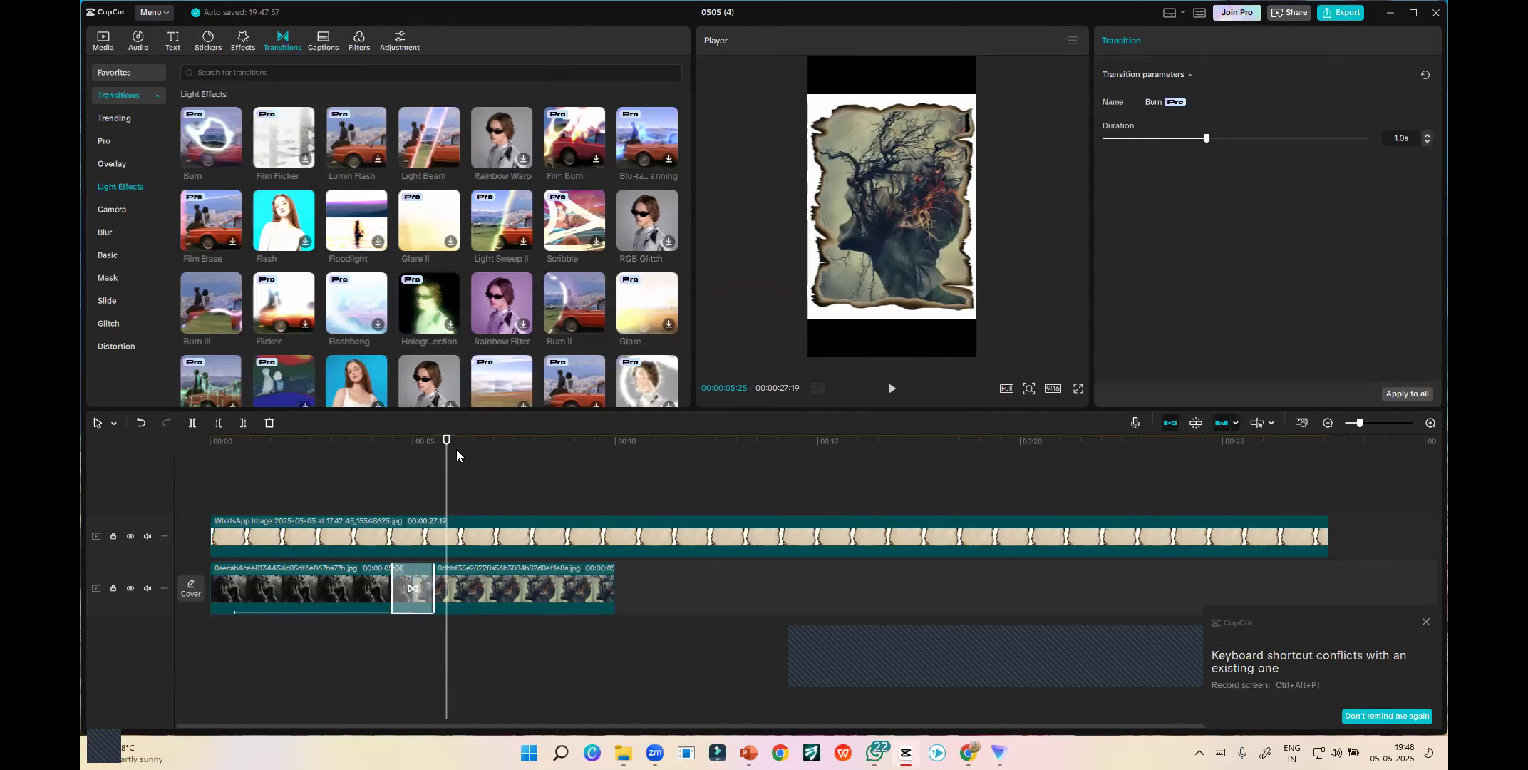
drag(445, 443, 407, 441)
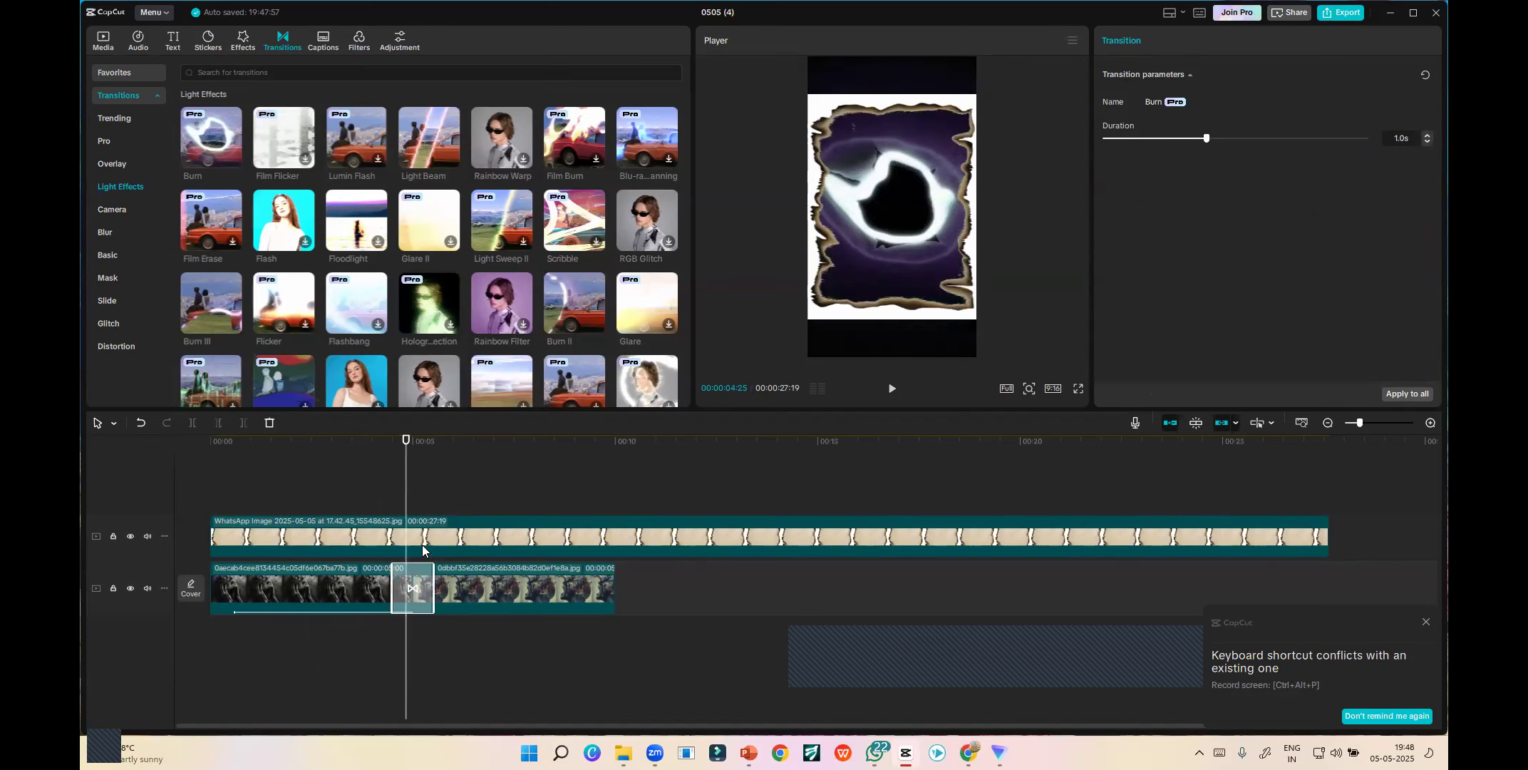
click(1422, 396)
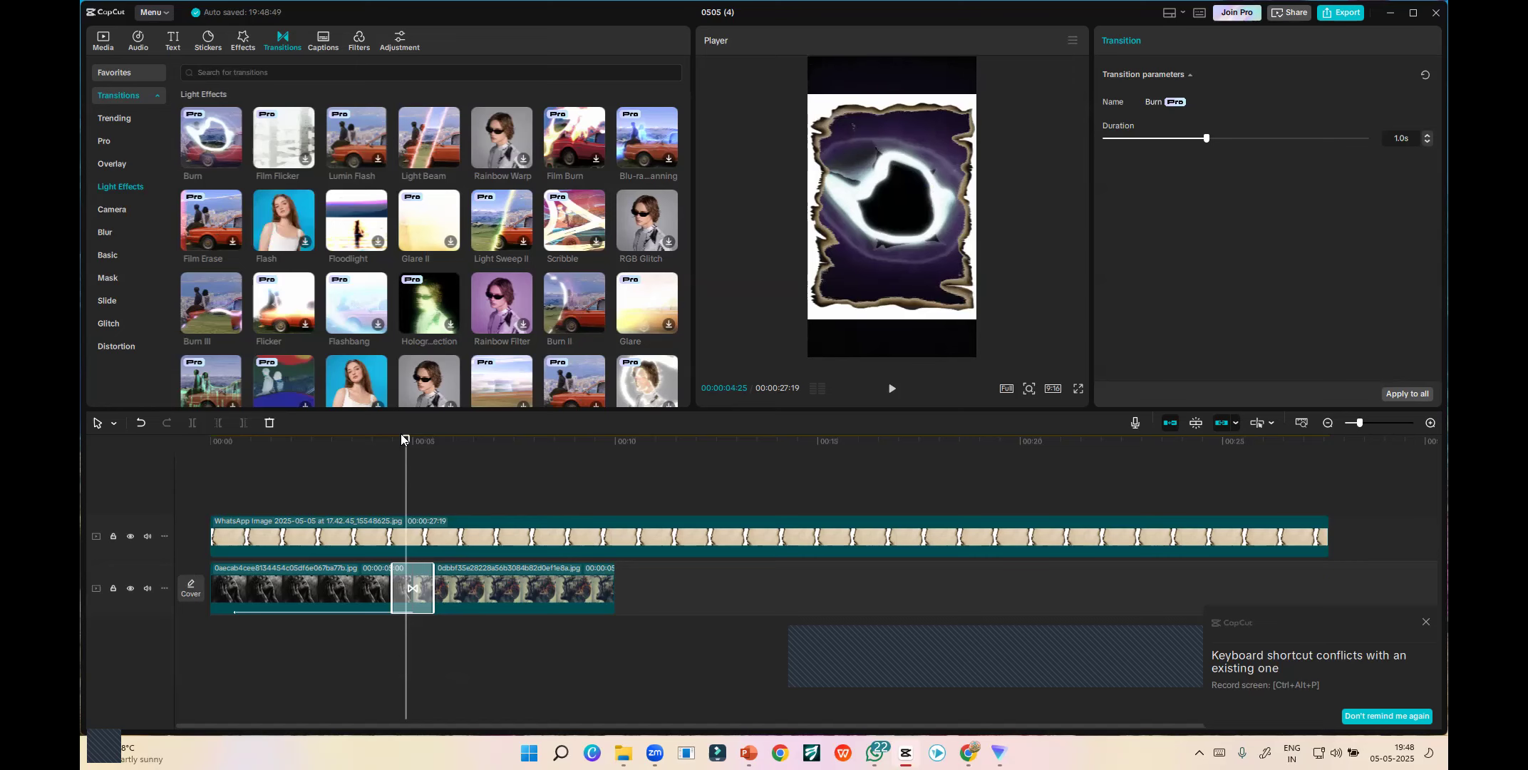
- Apply the Flame Risen out animation to the second image clip
drag(405, 442, 598, 464)
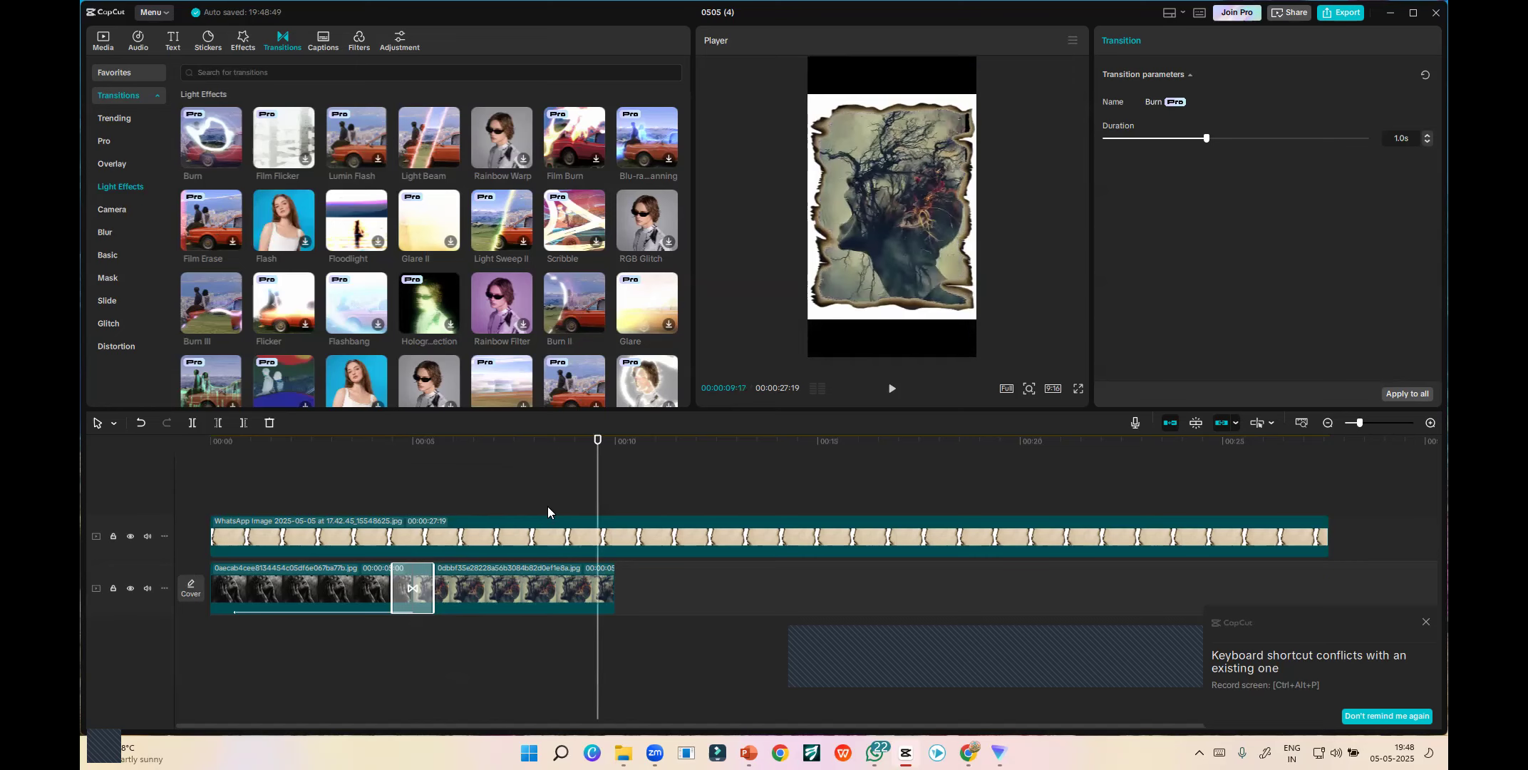
click(550, 598)
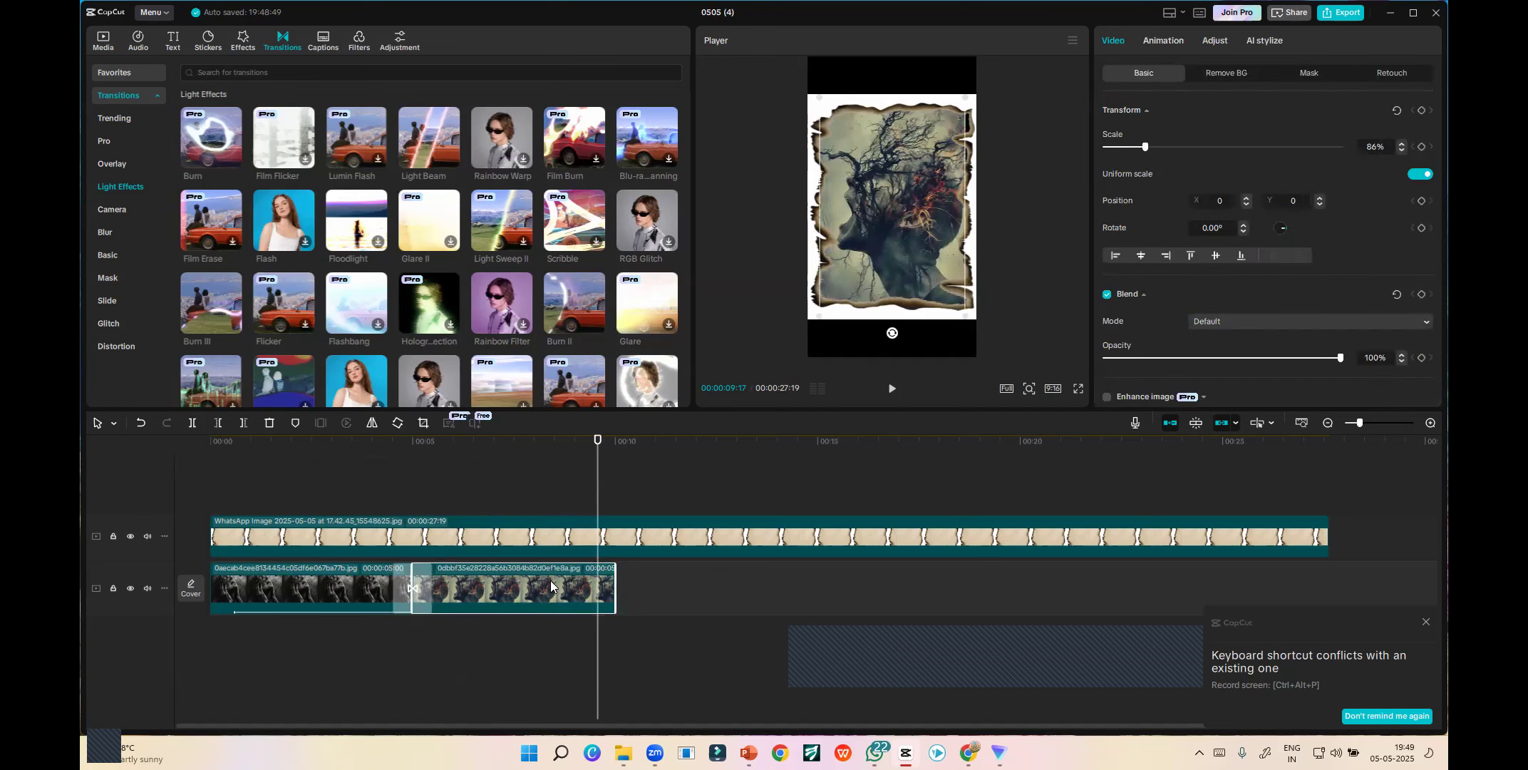
click(1165, 40)
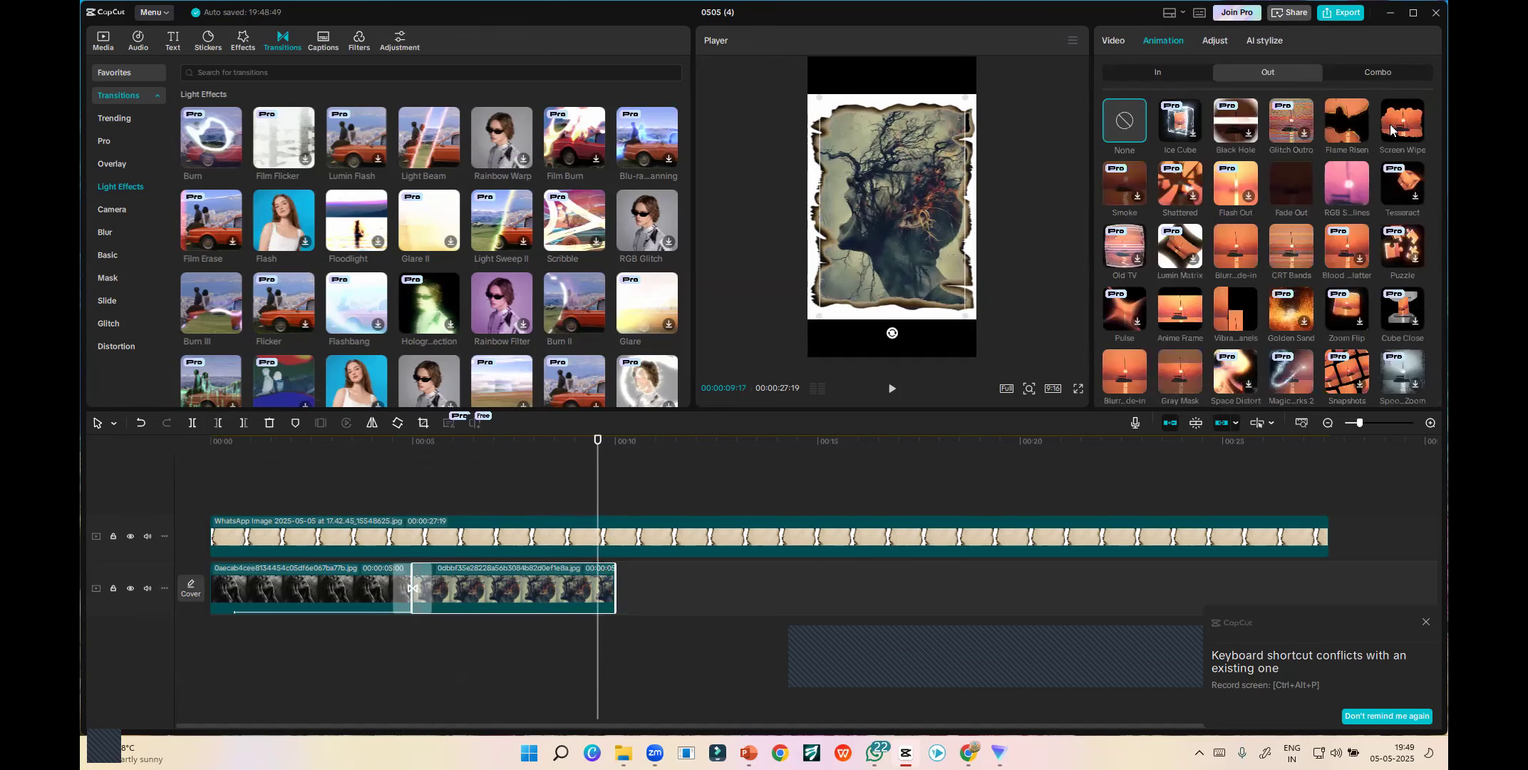
click(1345, 127)
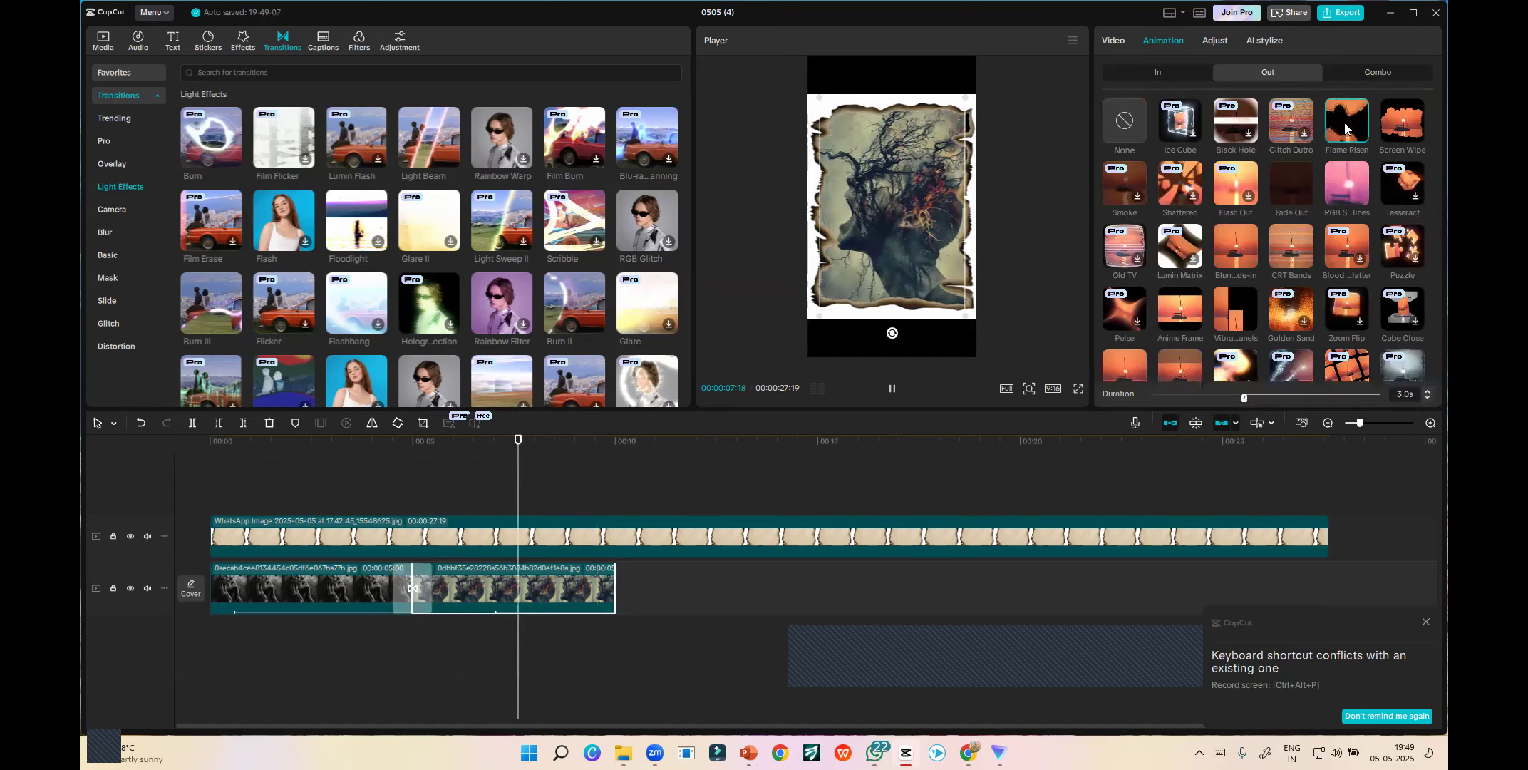
- Set the second image clip's Flame Risen out animation duration to 4.0 s
drag(1244, 395, 1141, 406)
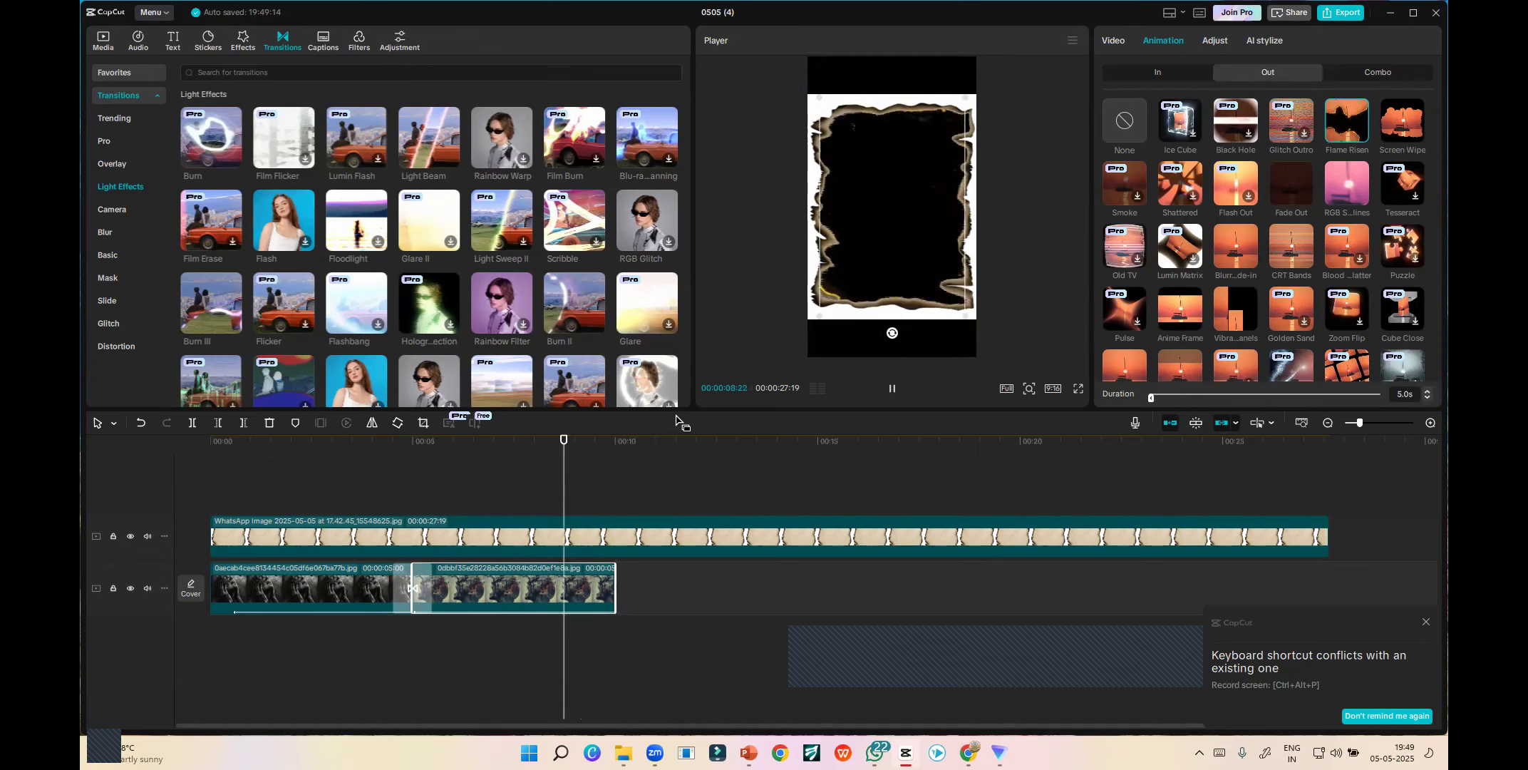
click(900, 394)
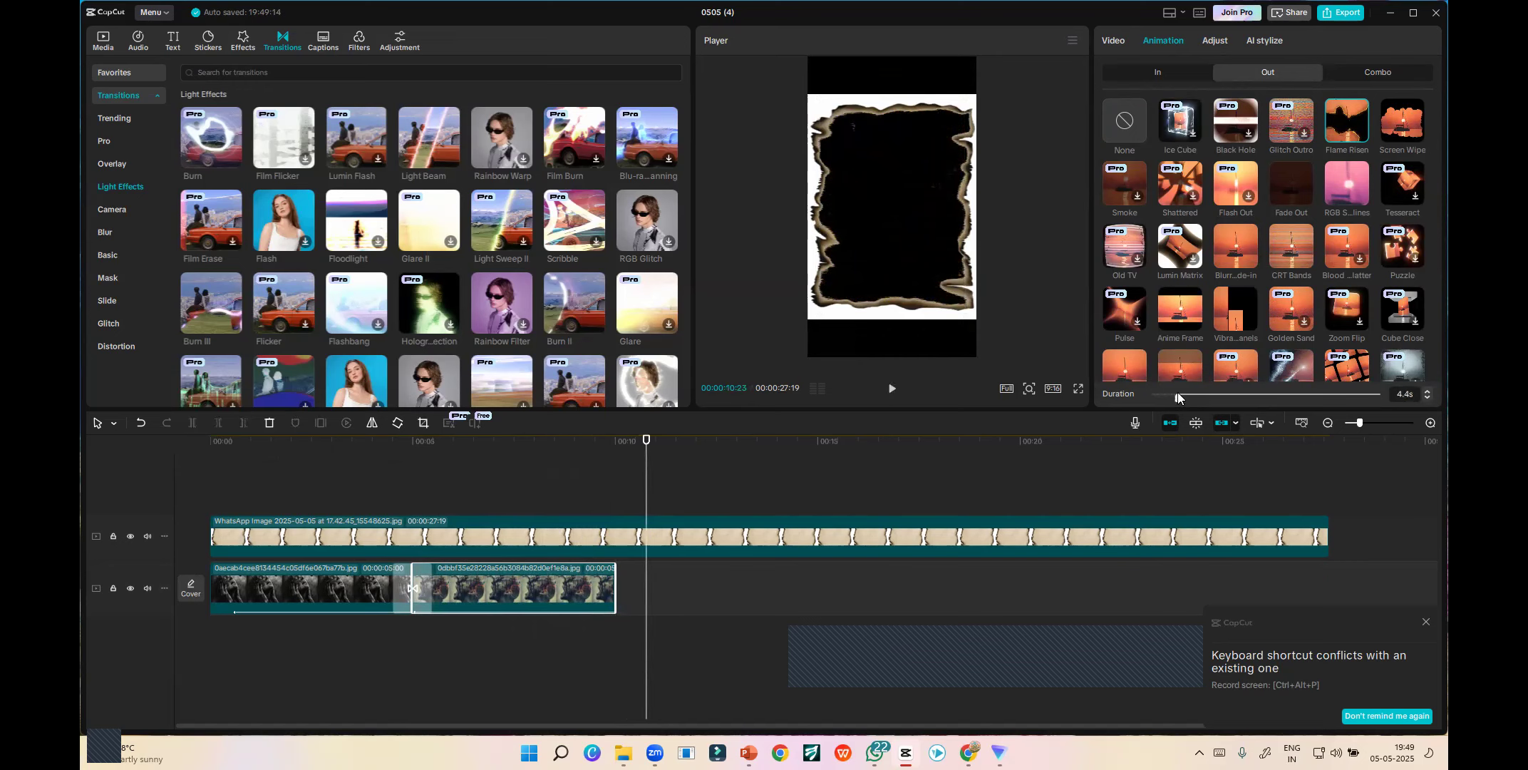
drag(1185, 388, 1195, 387)
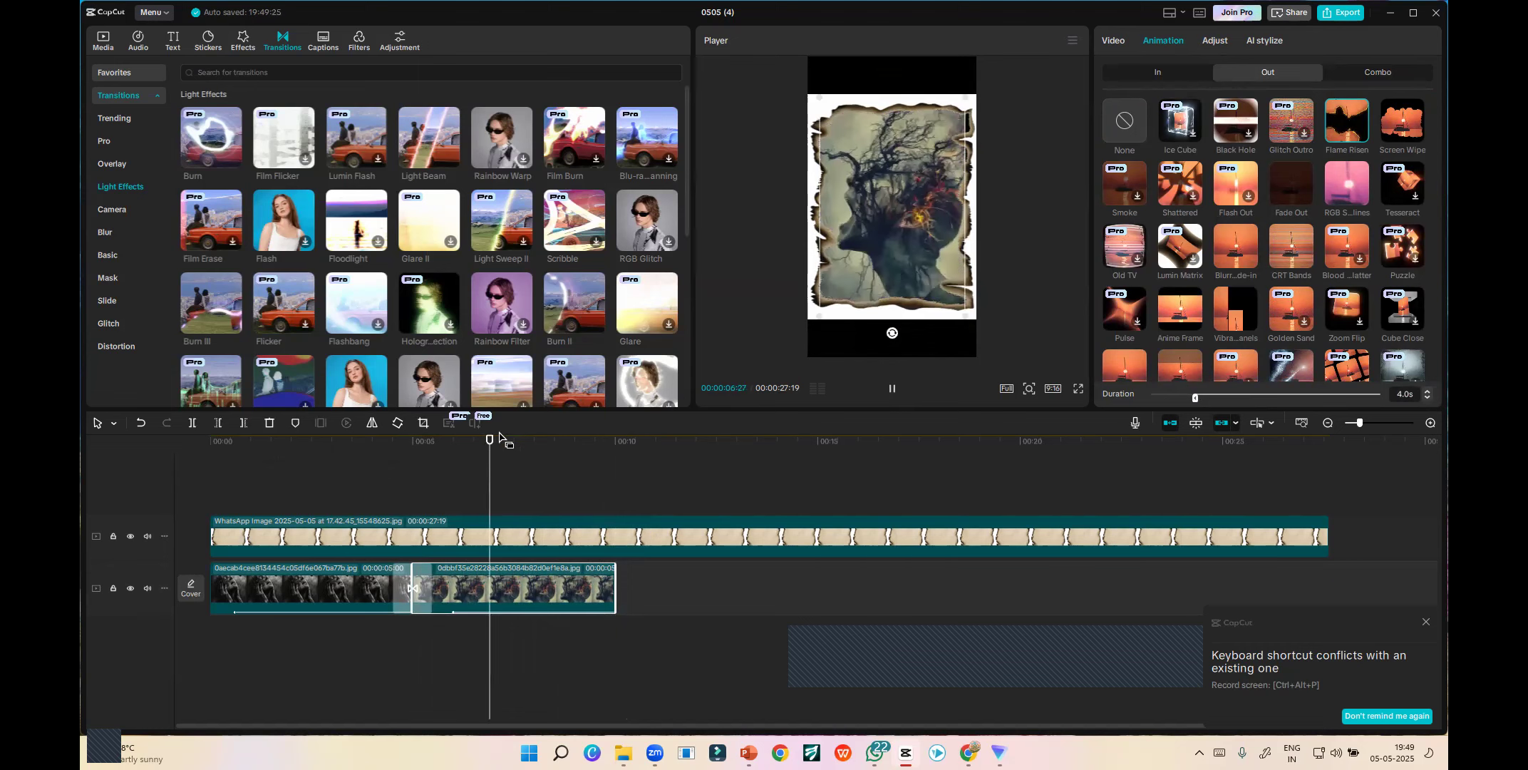
- Set the first image clip's Flame Risen duration to 4.0 s and play on through the transition into the second image
click(327, 482)
click(296, 596)
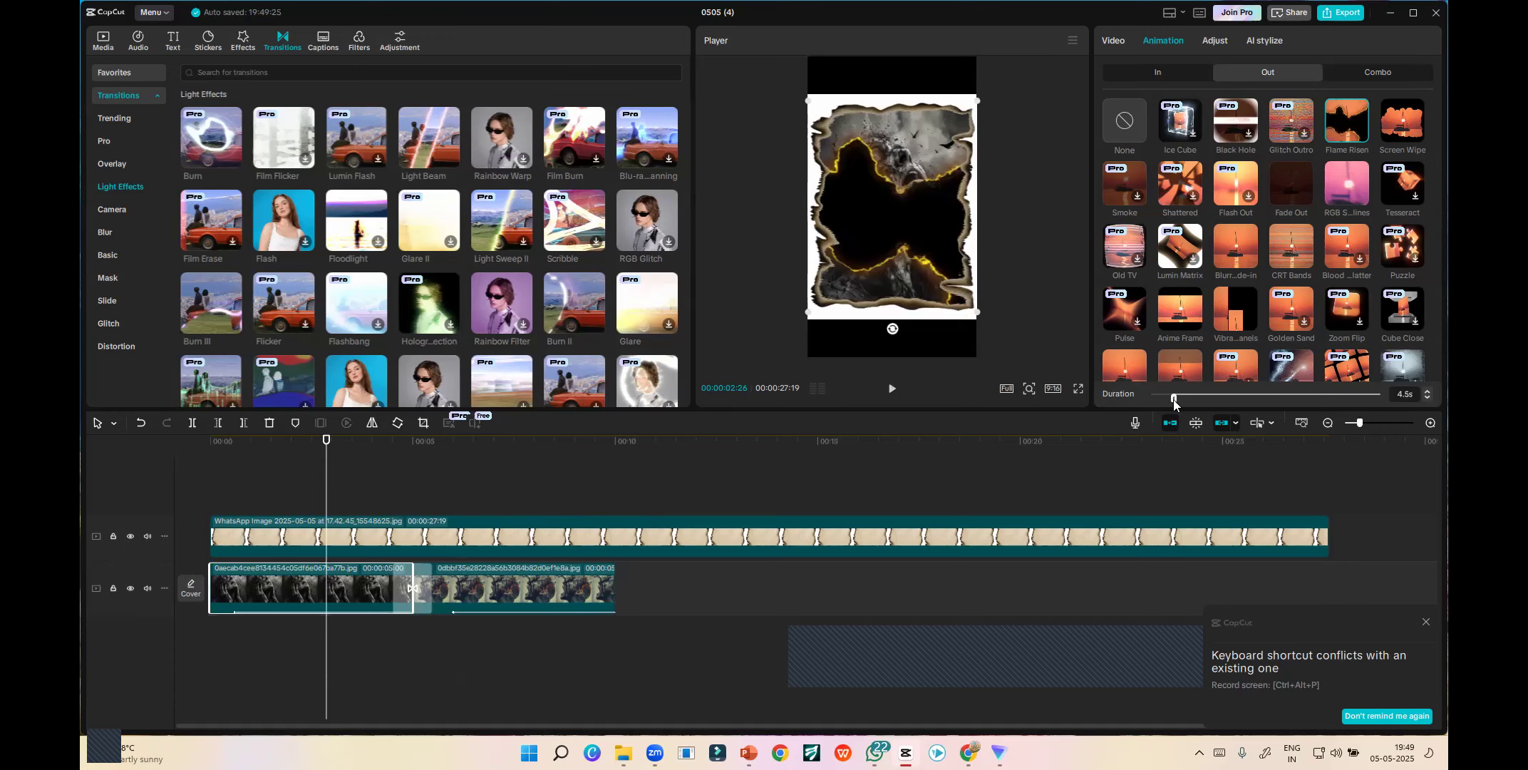
drag(1186, 397, 1199, 394)
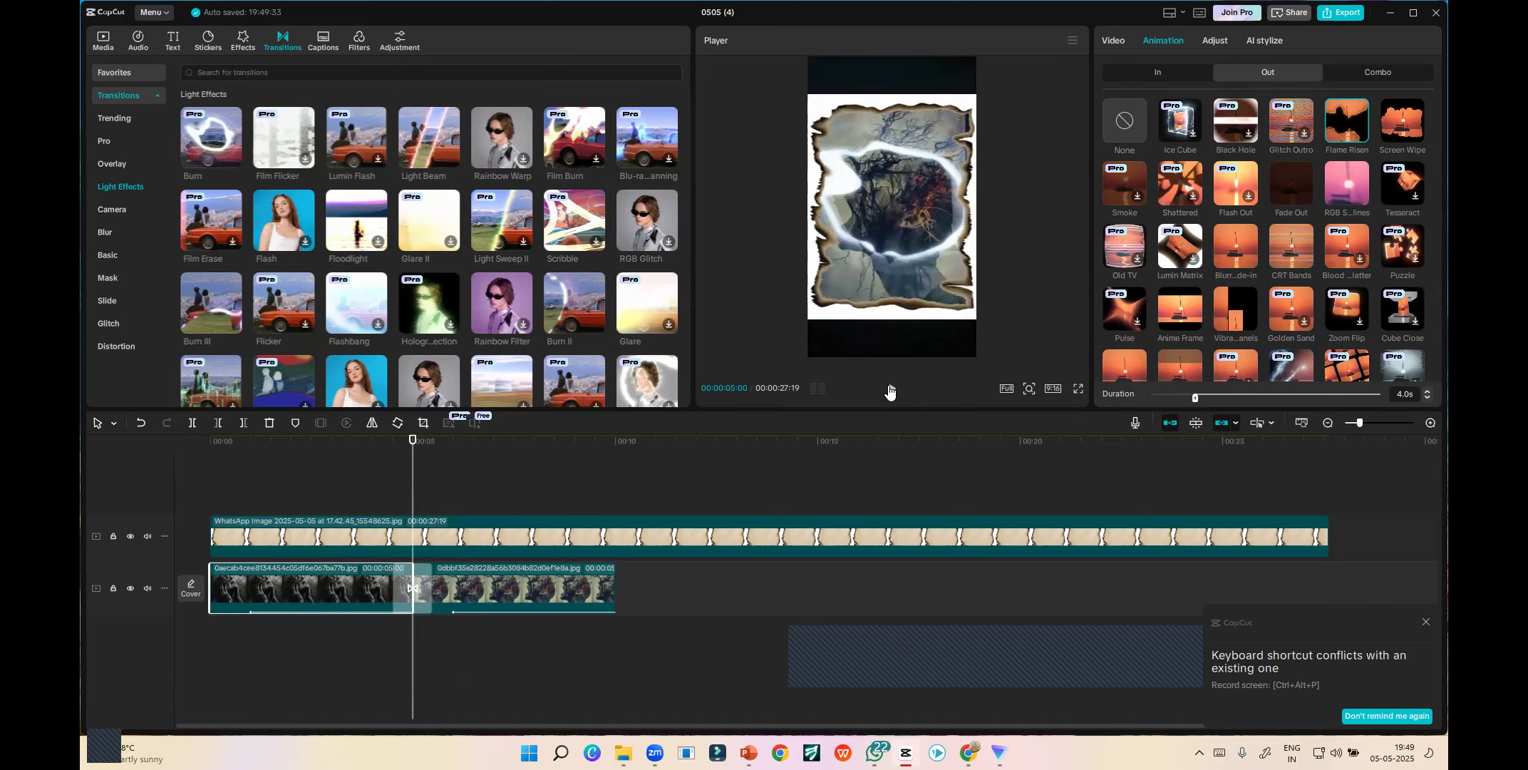
click(889, 389)
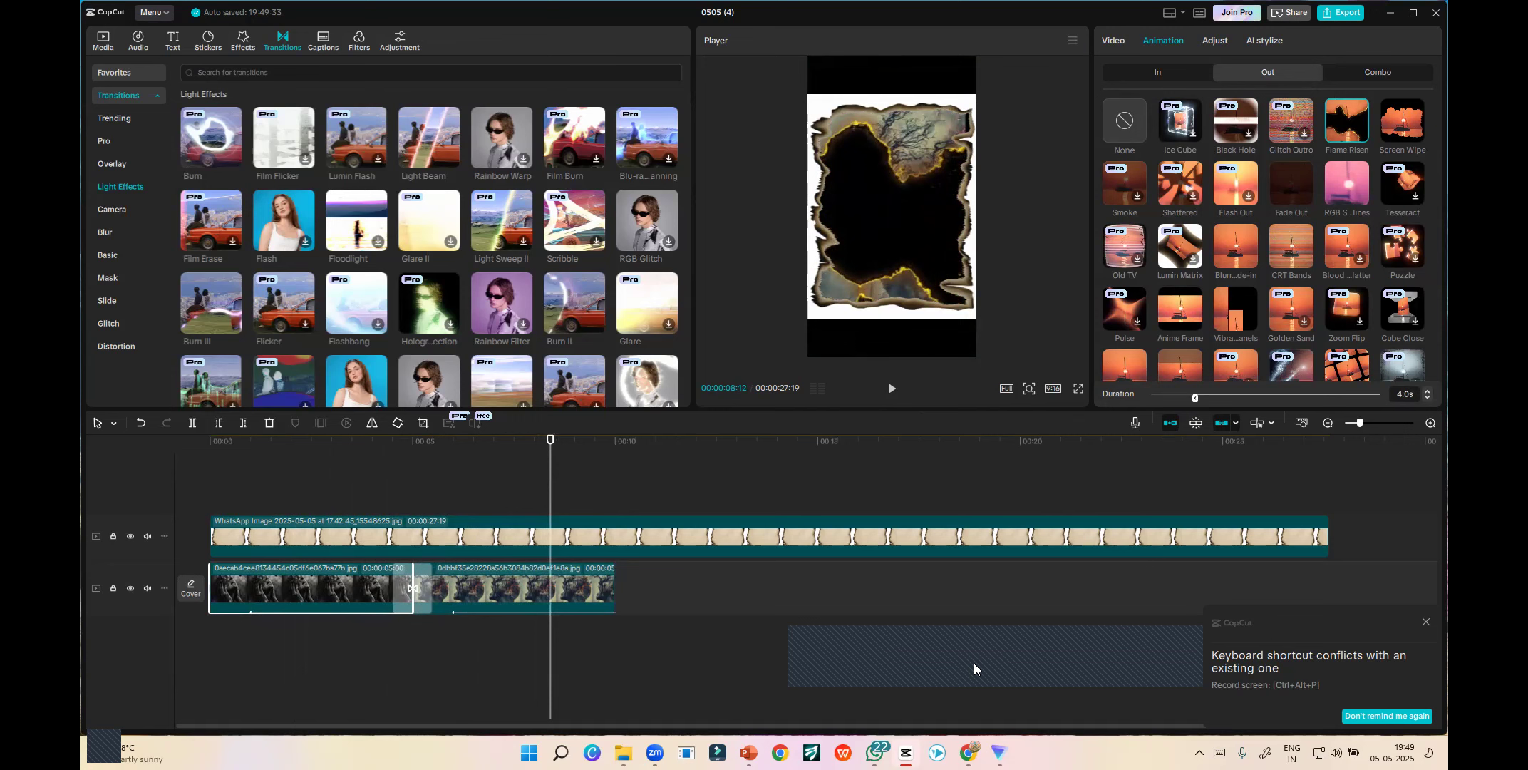
key(alt+Tab)
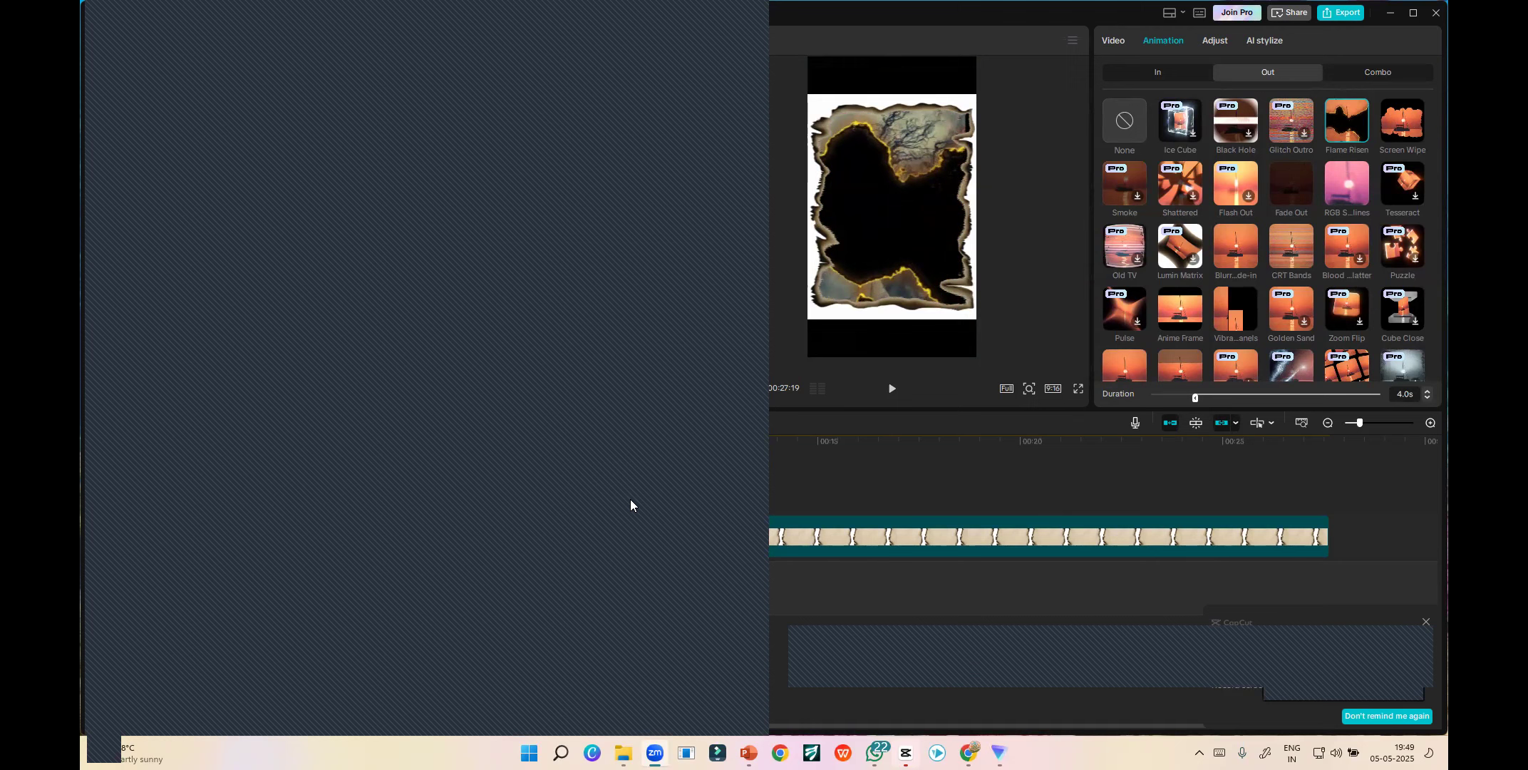
click(752, 16)
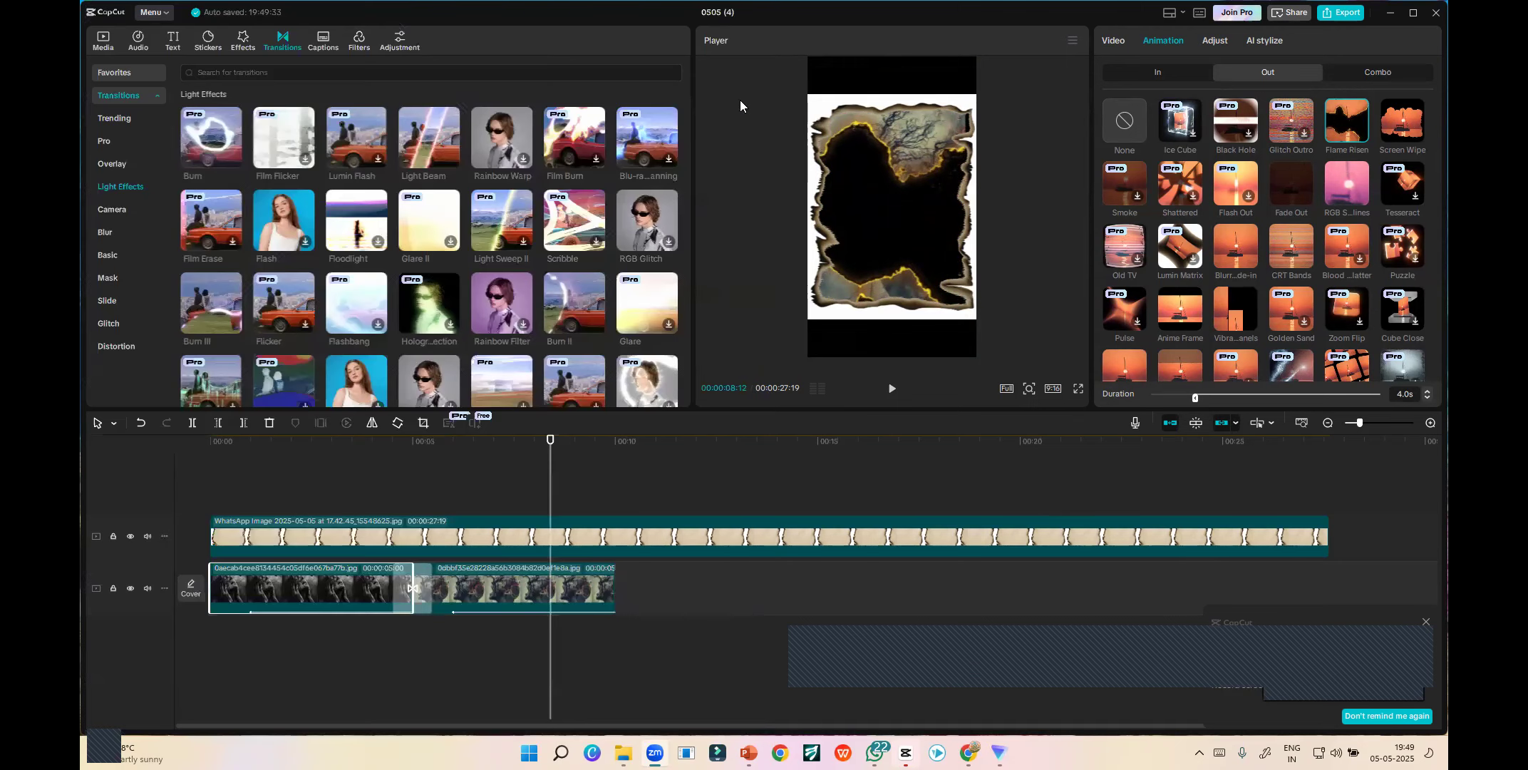
- Copy both image clips together with their transition and paste them onto the main track directly after the second clip
click(571, 590)
drag(598, 647, 336, 566)
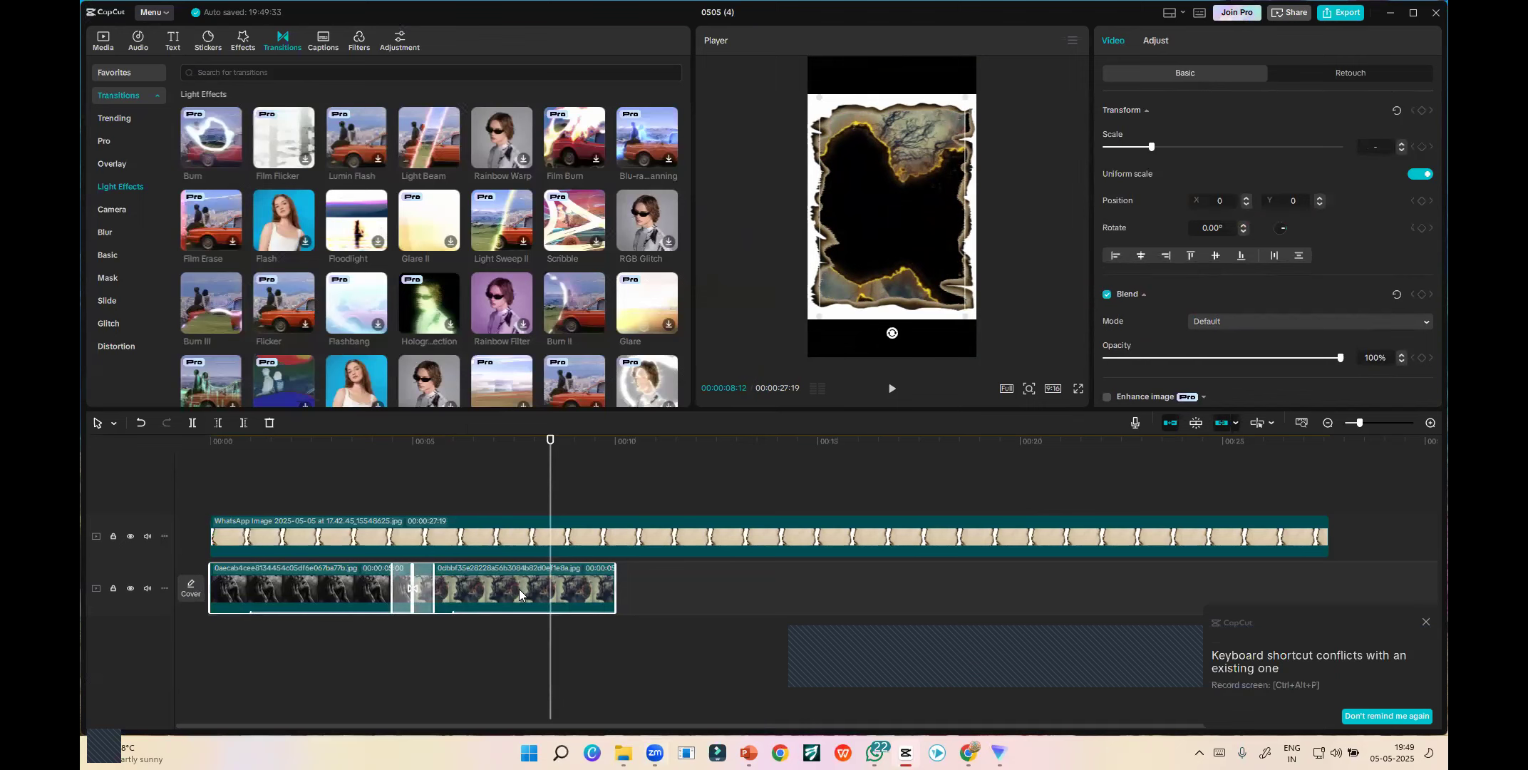
right_click(501, 576)
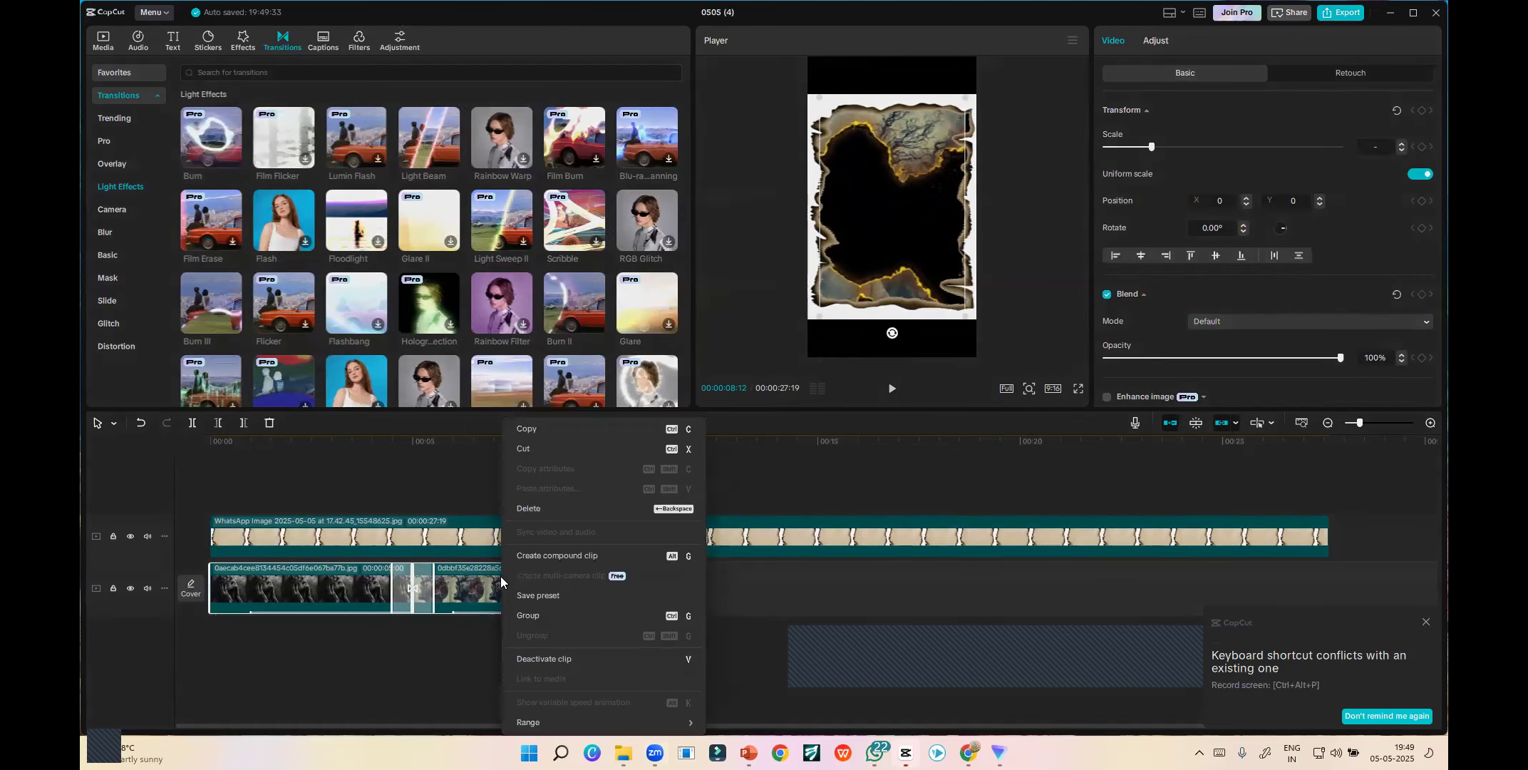
click(535, 431)
drag(551, 482, 635, 499)
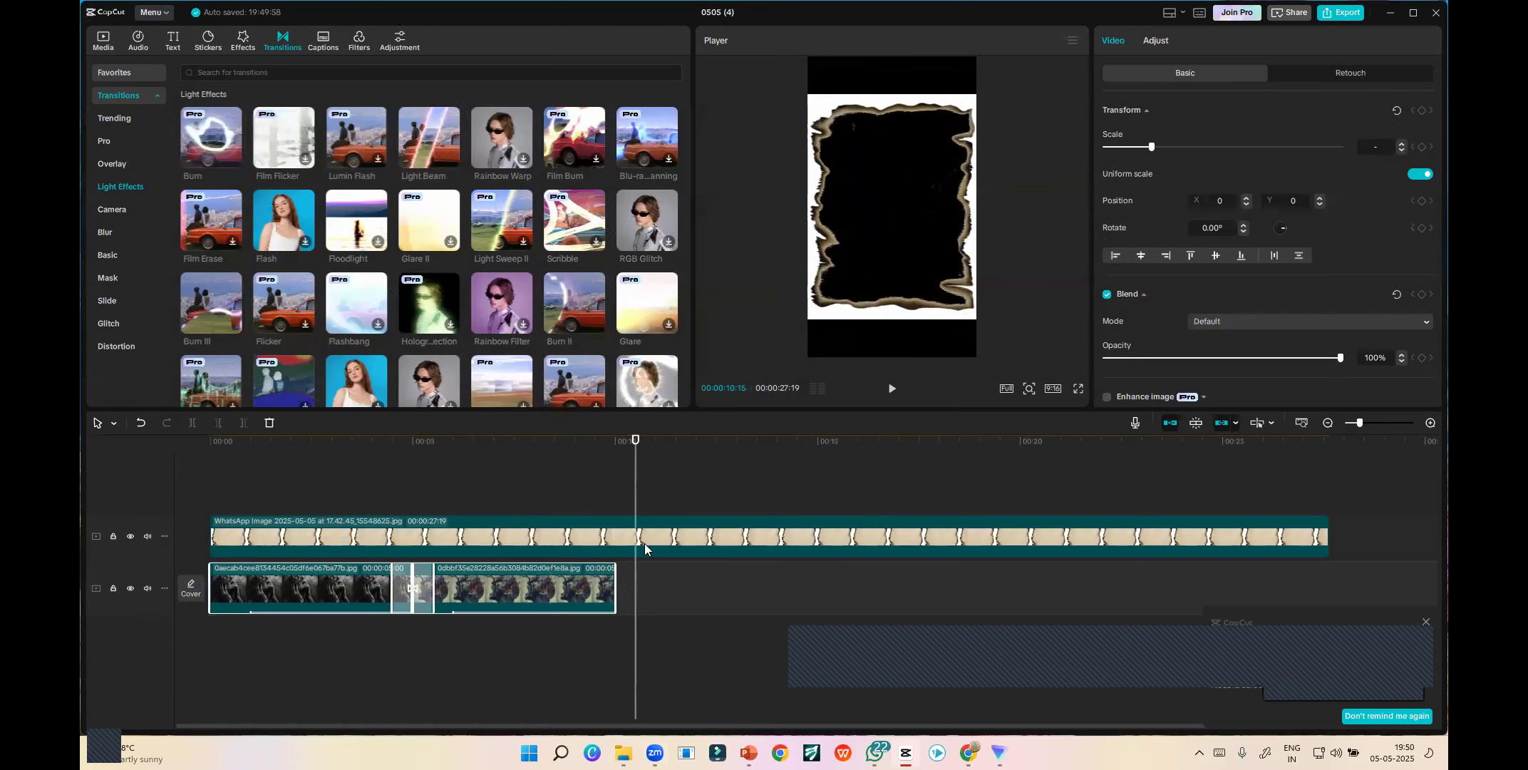
right_click(622, 623)
click(638, 634)
drag(680, 560, 661, 608)
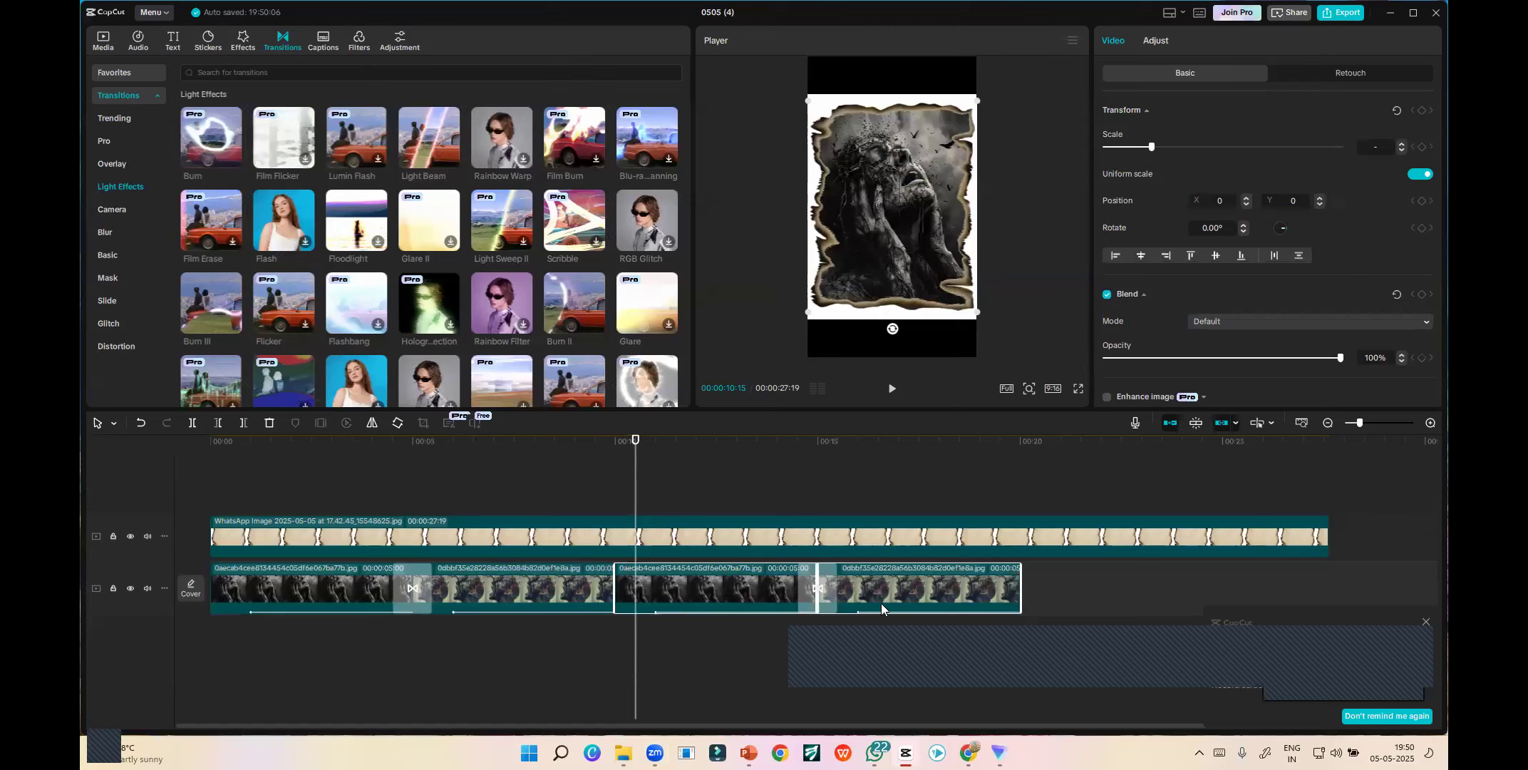
- Paste the copied clip pair again and place it on the main track after the fourth clip, starting at 20 s
drag(1358, 425, 1351, 433)
click(619, 616)
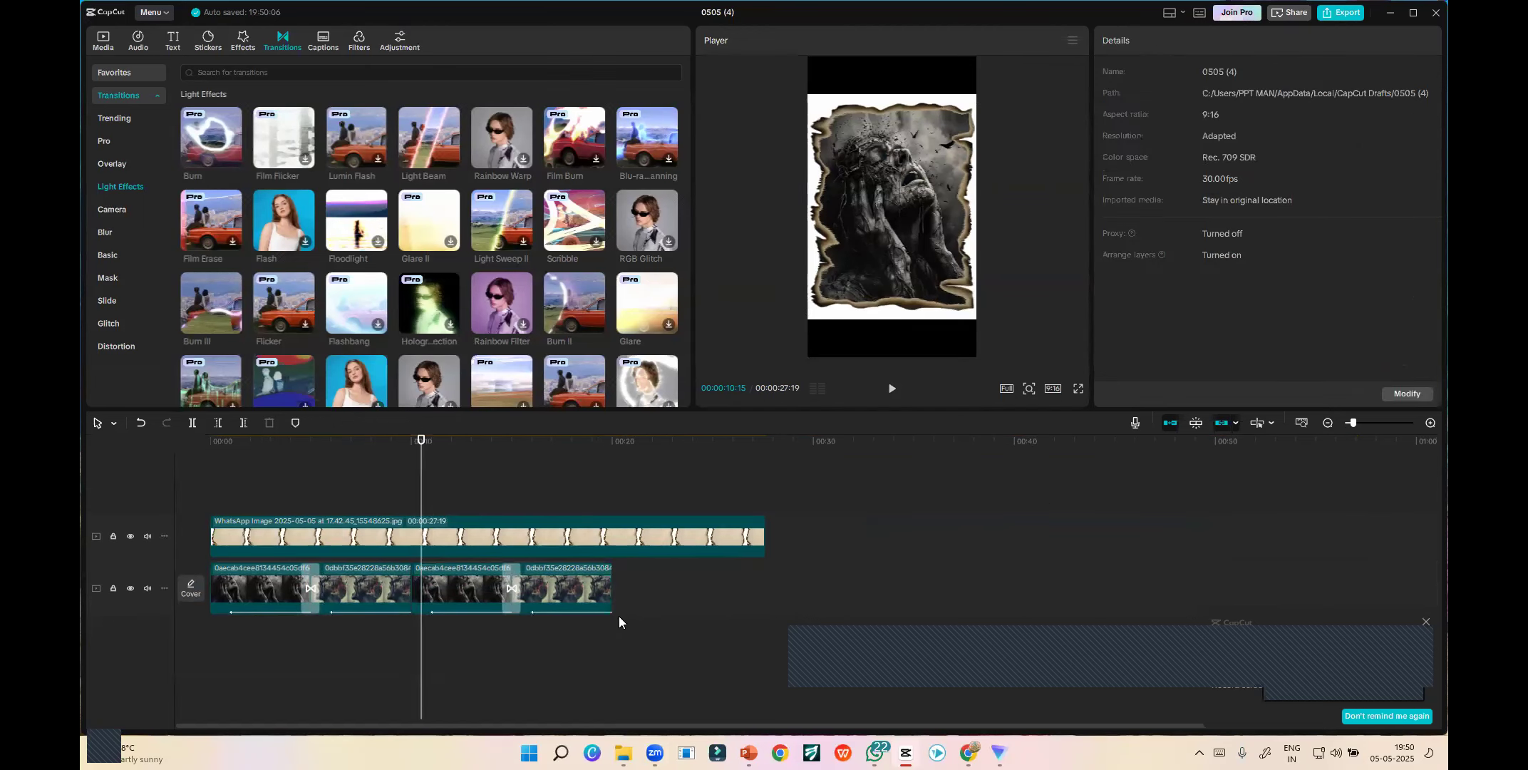
right_click(619, 615)
click(642, 629)
drag(580, 559, 776, 609)
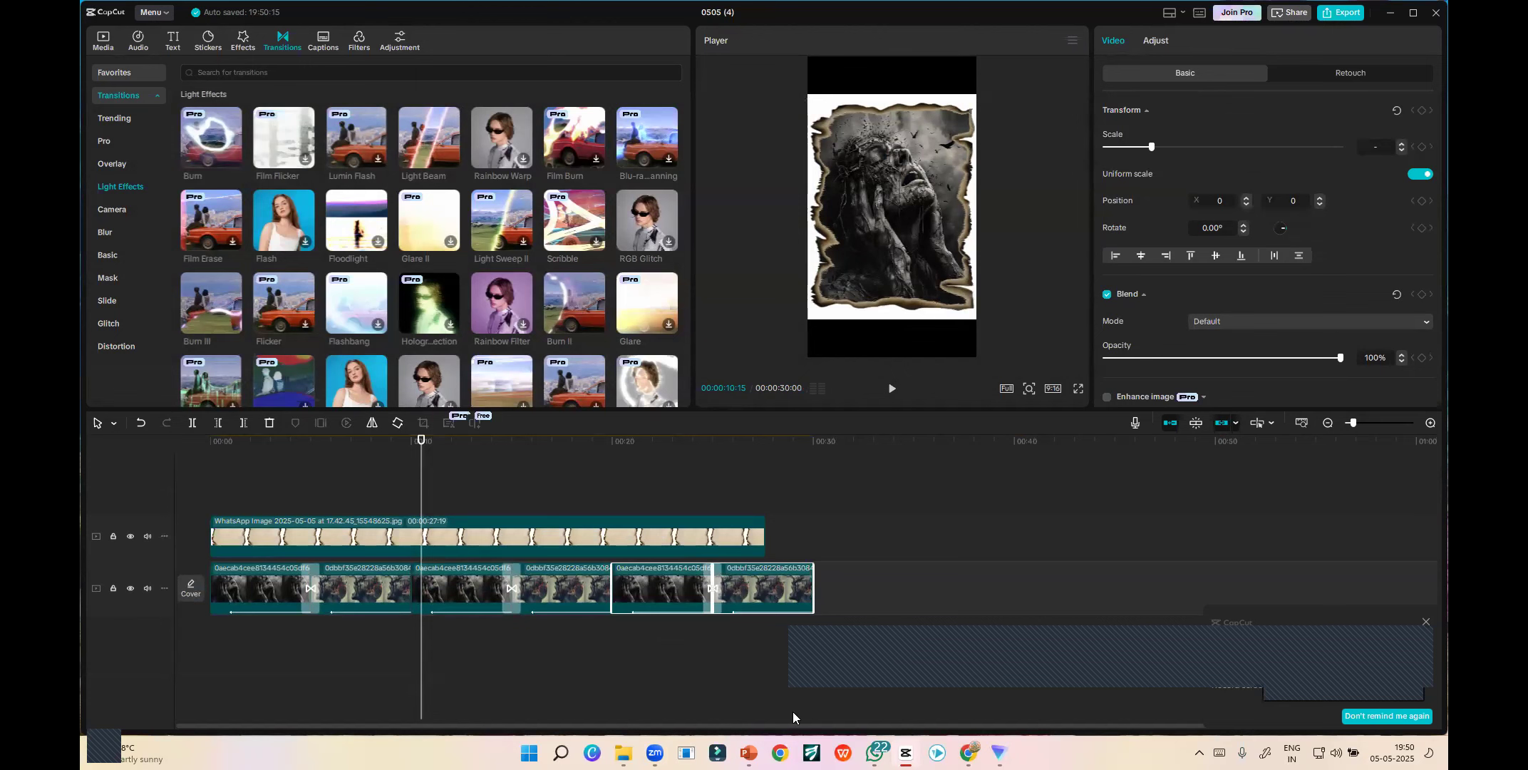
- Paste another copy of the clip pair at 30 s and move it down to the end of the main track
click(817, 618)
right_click(817, 619)
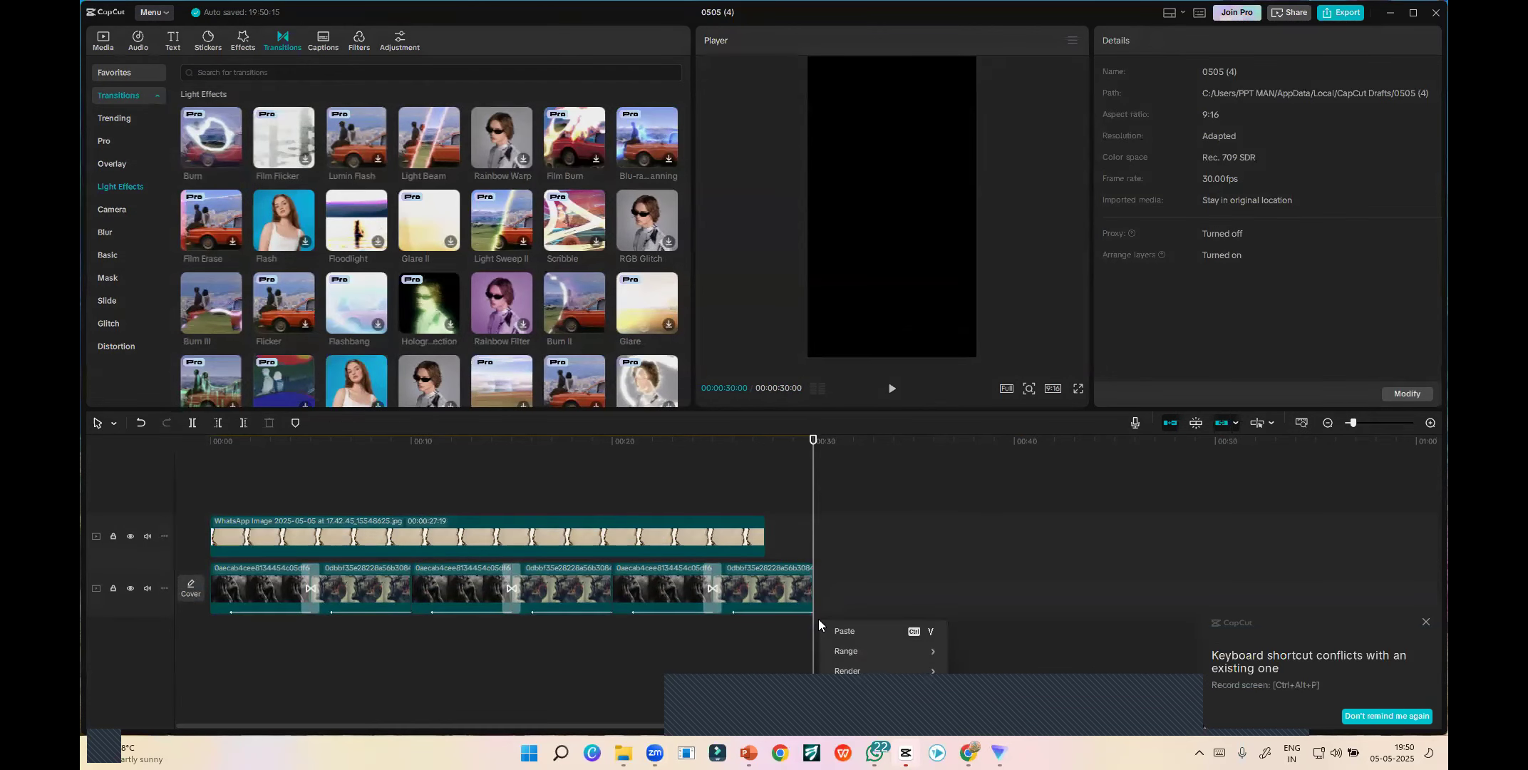
click(840, 633)
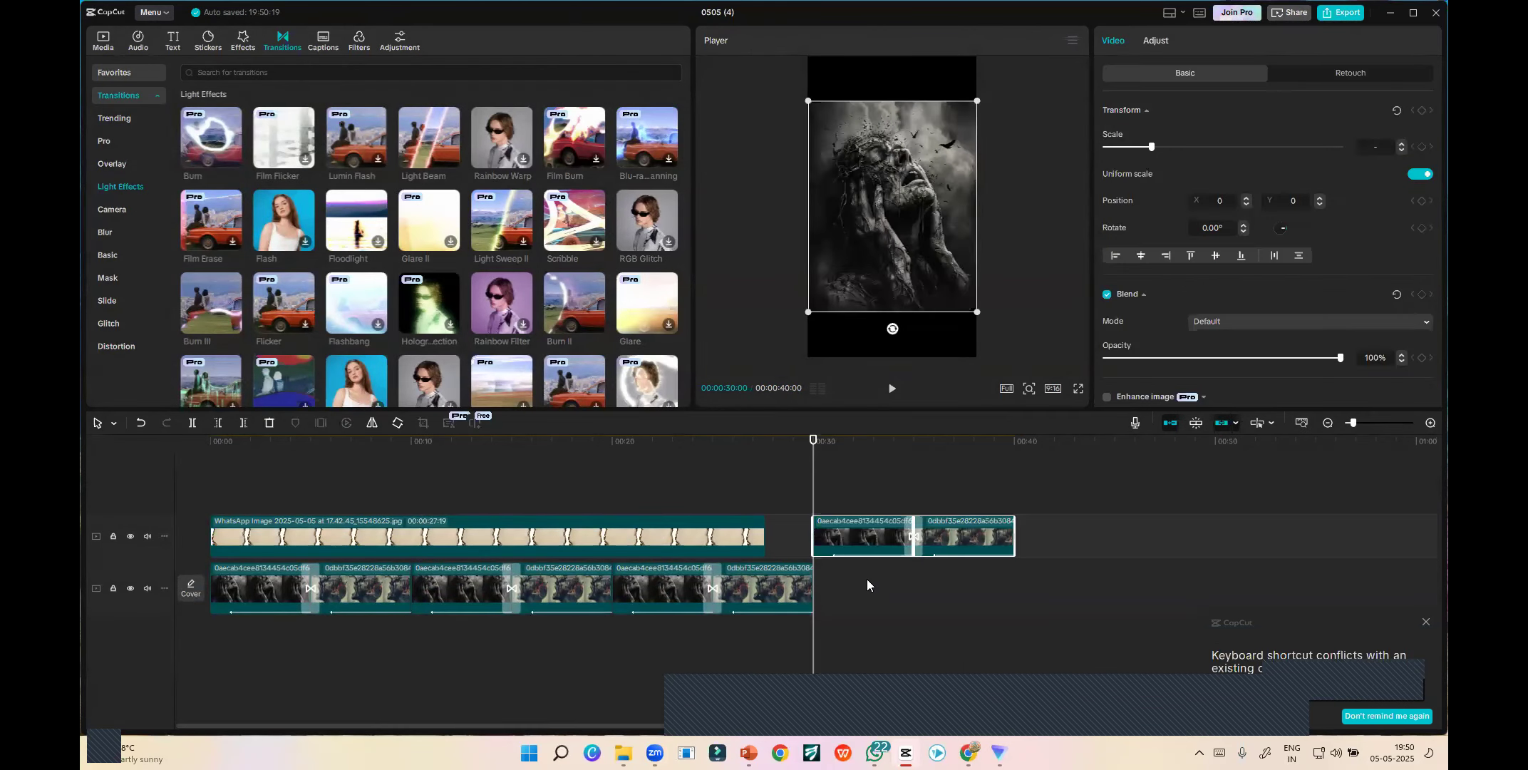
drag(867, 584, 865, 595)
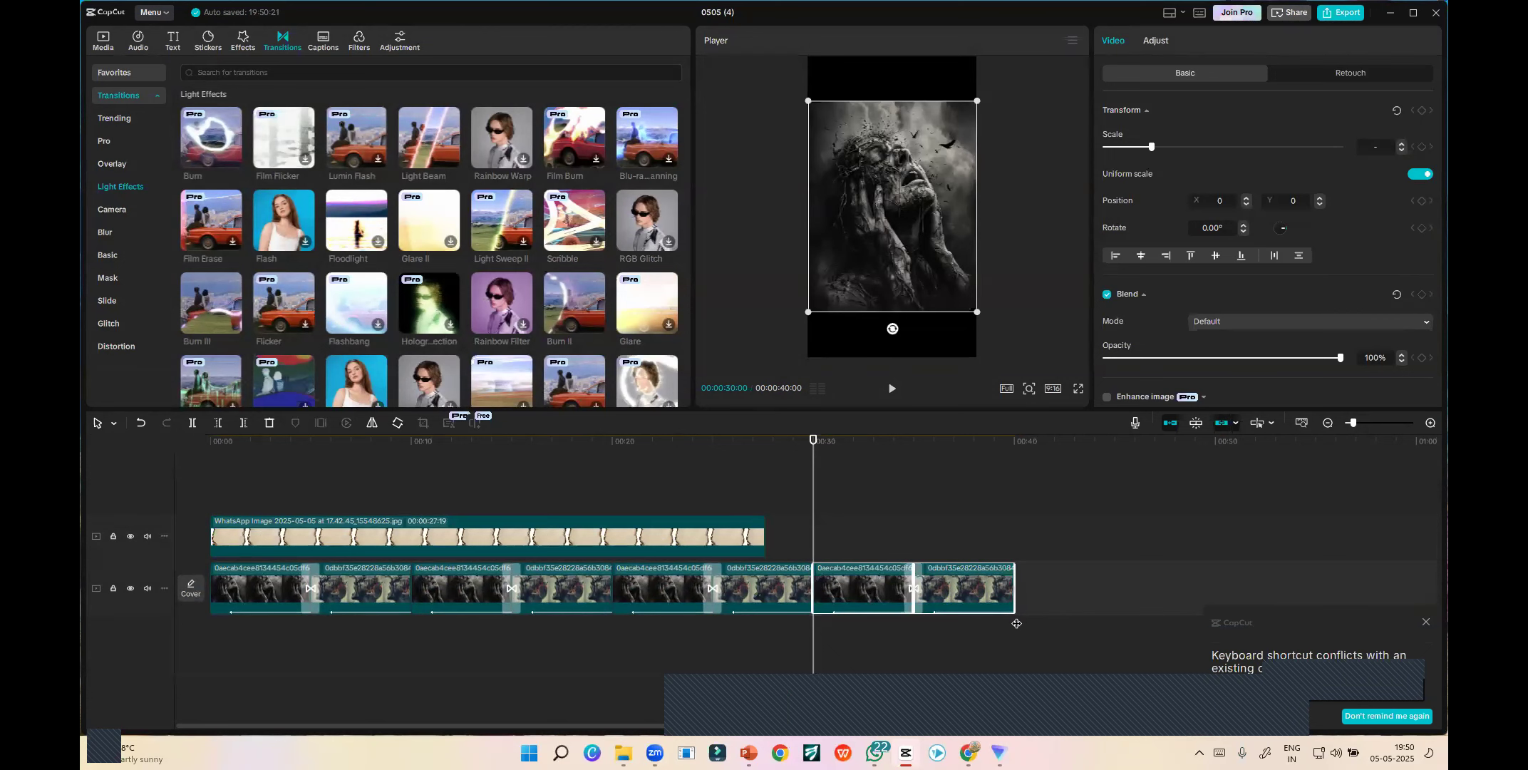
- Paste a further copy of the clip pair at 40 s and append it to the main track
click(1015, 616)
right_click(1016, 615)
click(1029, 630)
drag(1049, 579, 1060, 593)
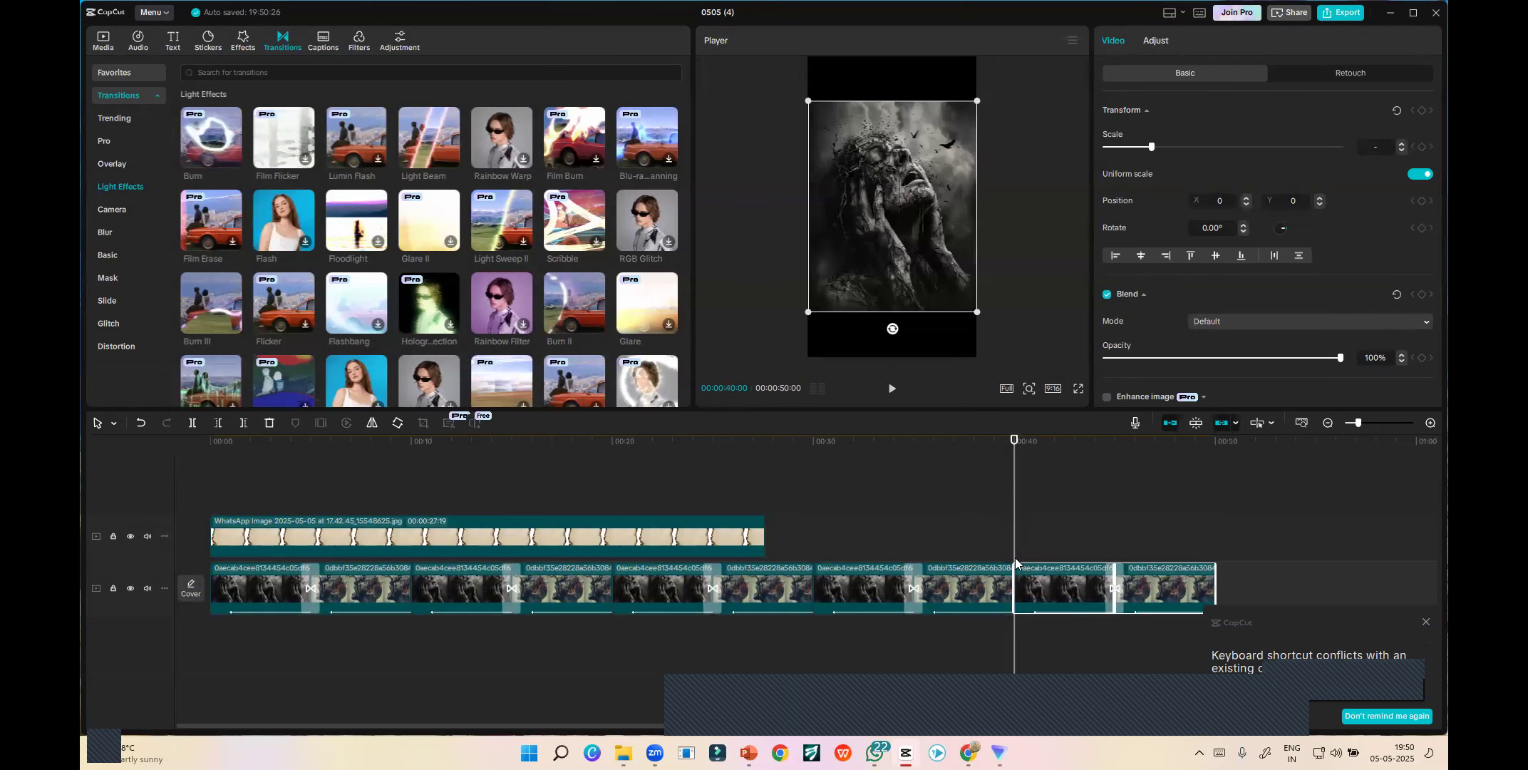
- Return the playhead to about 2 s and go through the image clips on the main track one by one
drag(1014, 442, 251, 513)
click(280, 574)
click(390, 596)
click(476, 597)
click(576, 599)
click(673, 600)
click(772, 601)
click(866, 589)
click(964, 597)
click(1063, 593)
click(1178, 597)
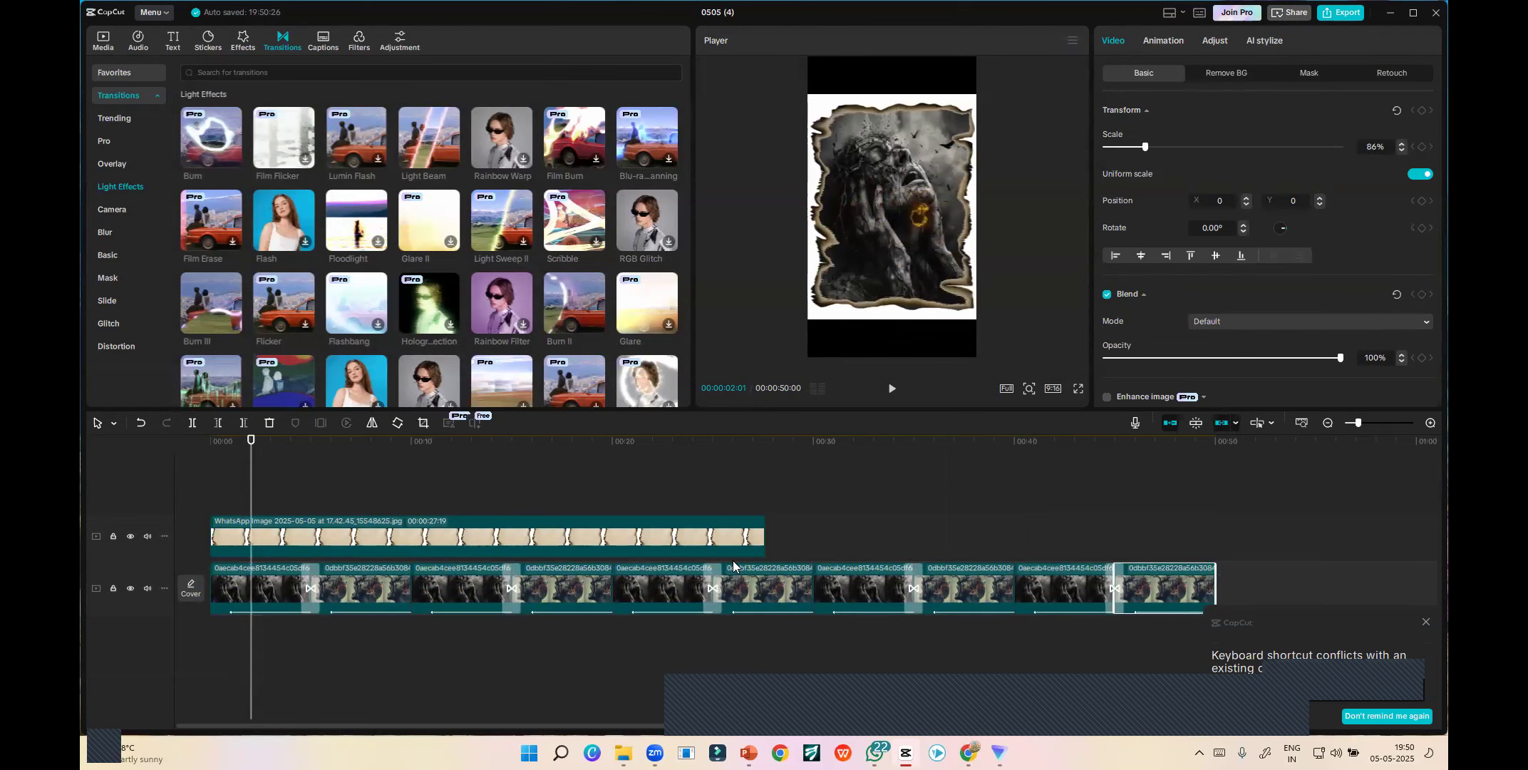
- Extend the burnt-paper frame clip on the overlay track to the end of the last image clip
click(718, 540)
drag(764, 535, 1209, 571)
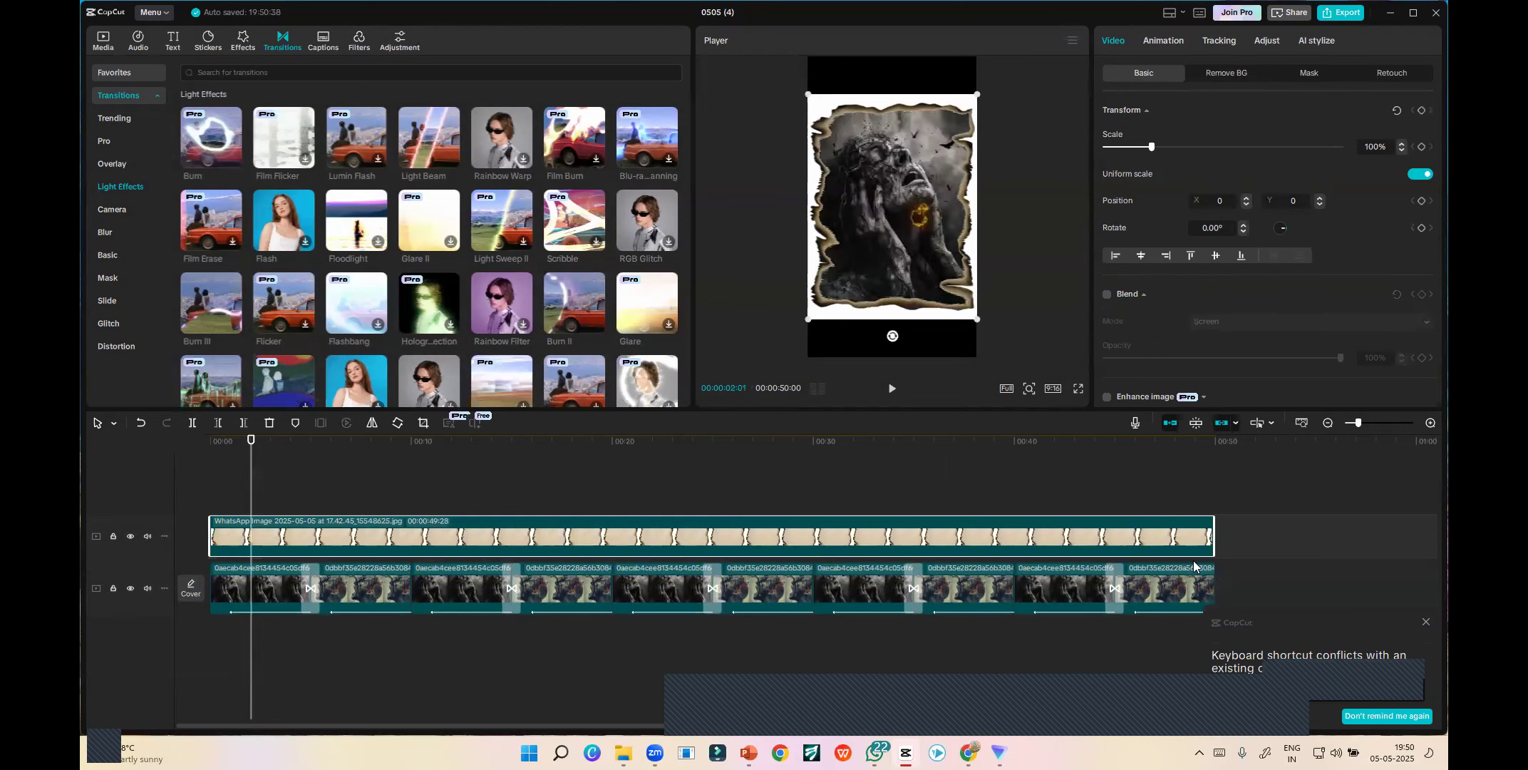
- Inspect the duplicated images by moving the playhead to about 12 s and selecting the fourth clip
click(349, 593)
click(448, 596)
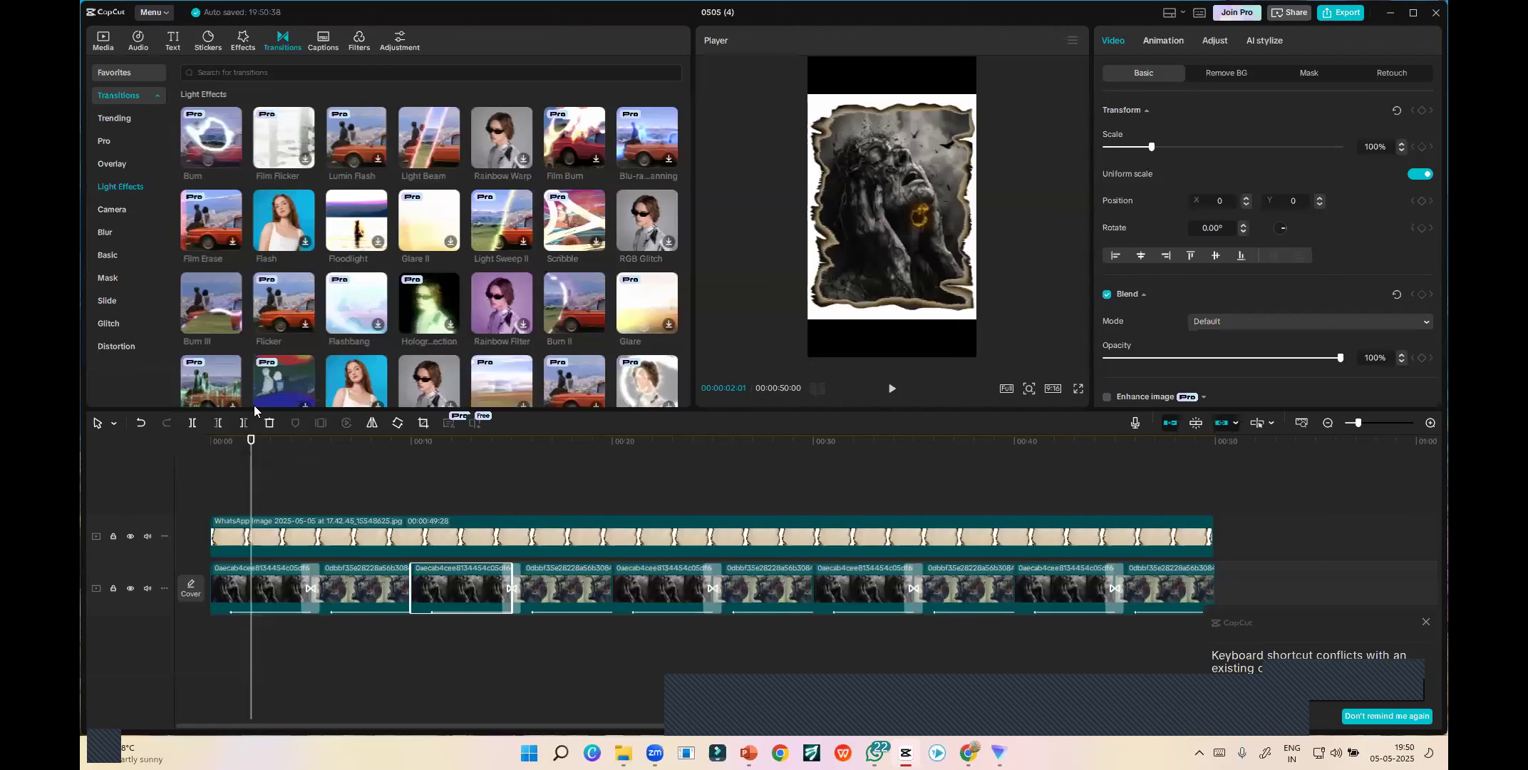
drag(247, 443, 452, 492)
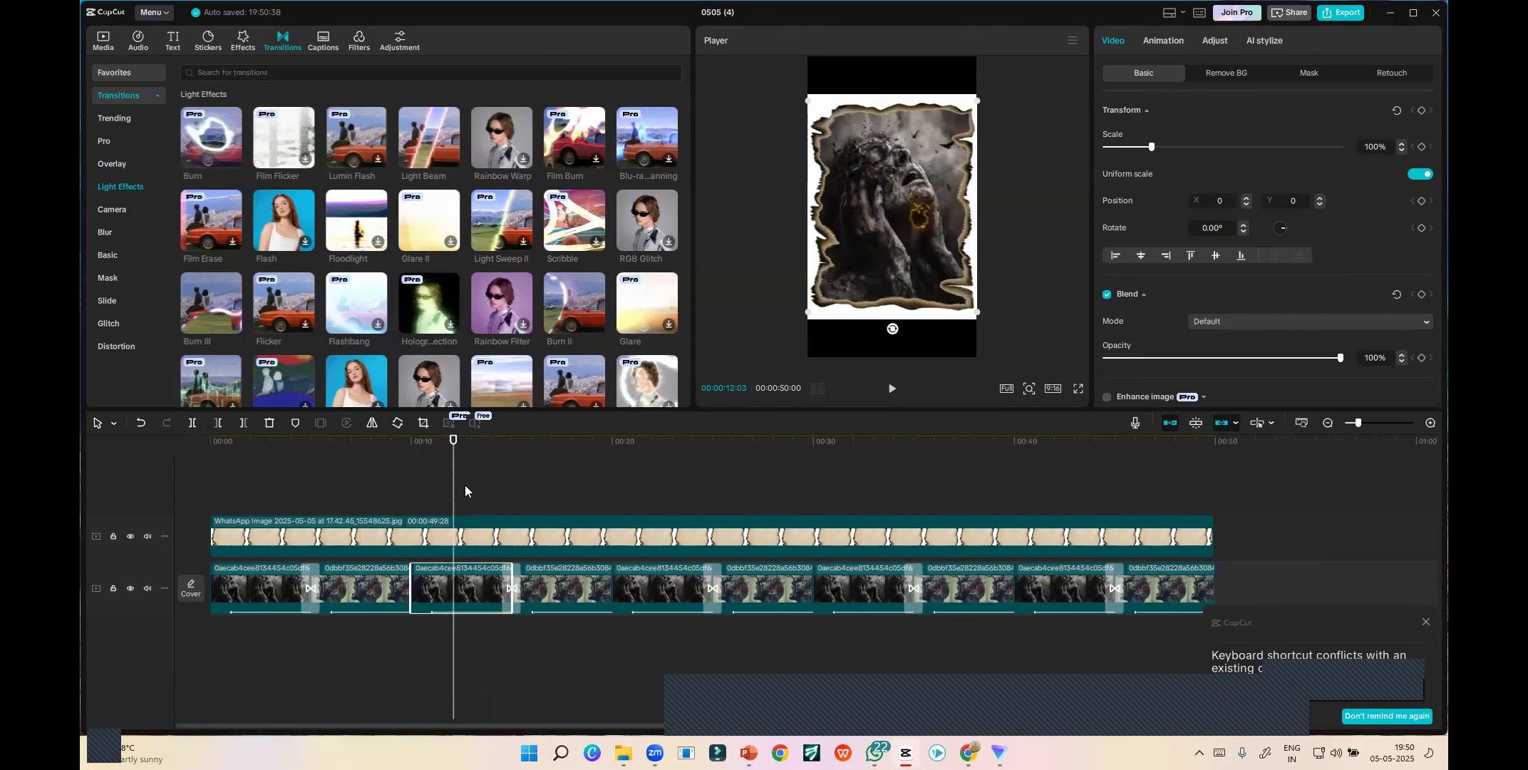
click(567, 590)
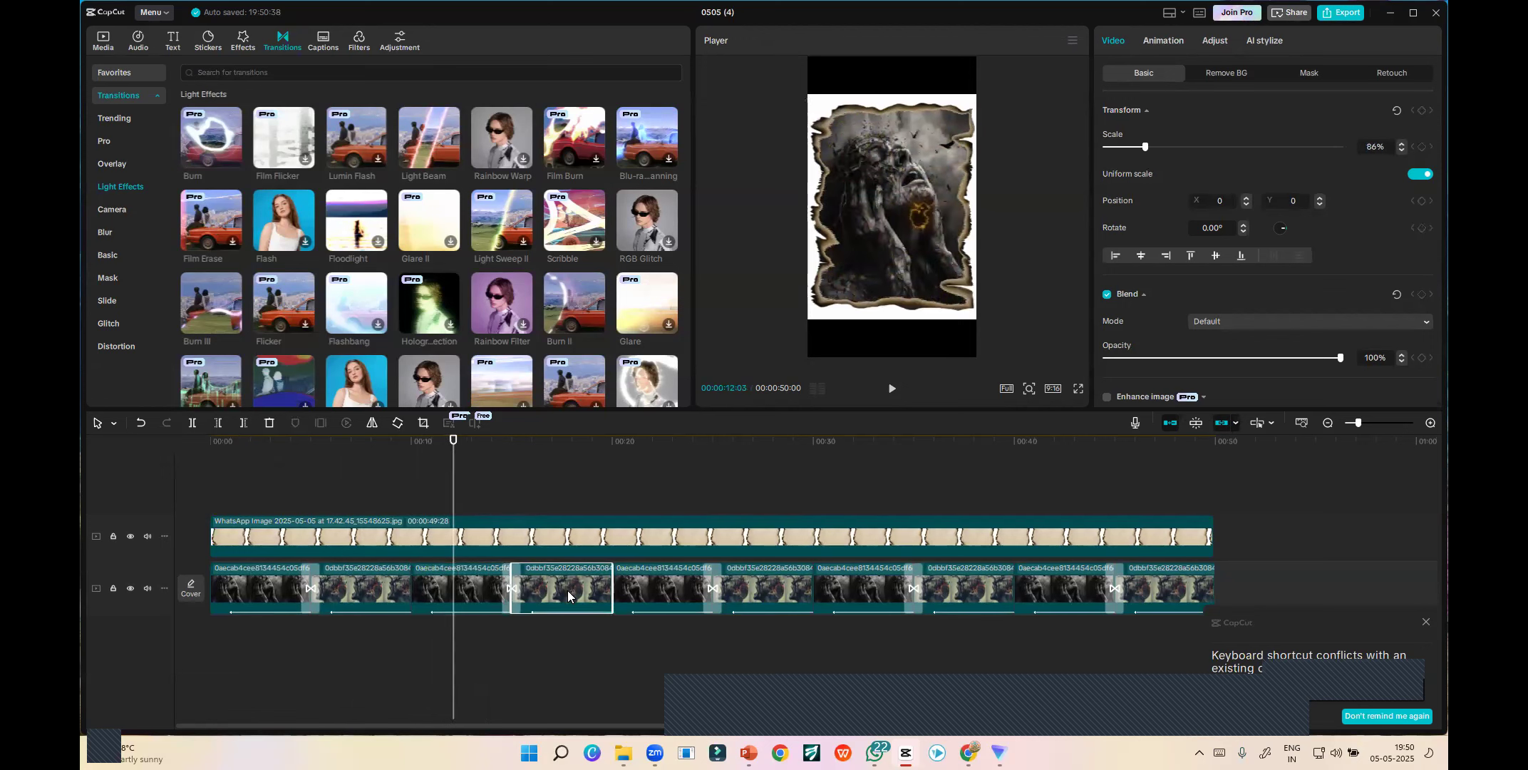
- Start a media import and browse to the J vs H folder inside May Workshop on the Desktop
click(101, 44)
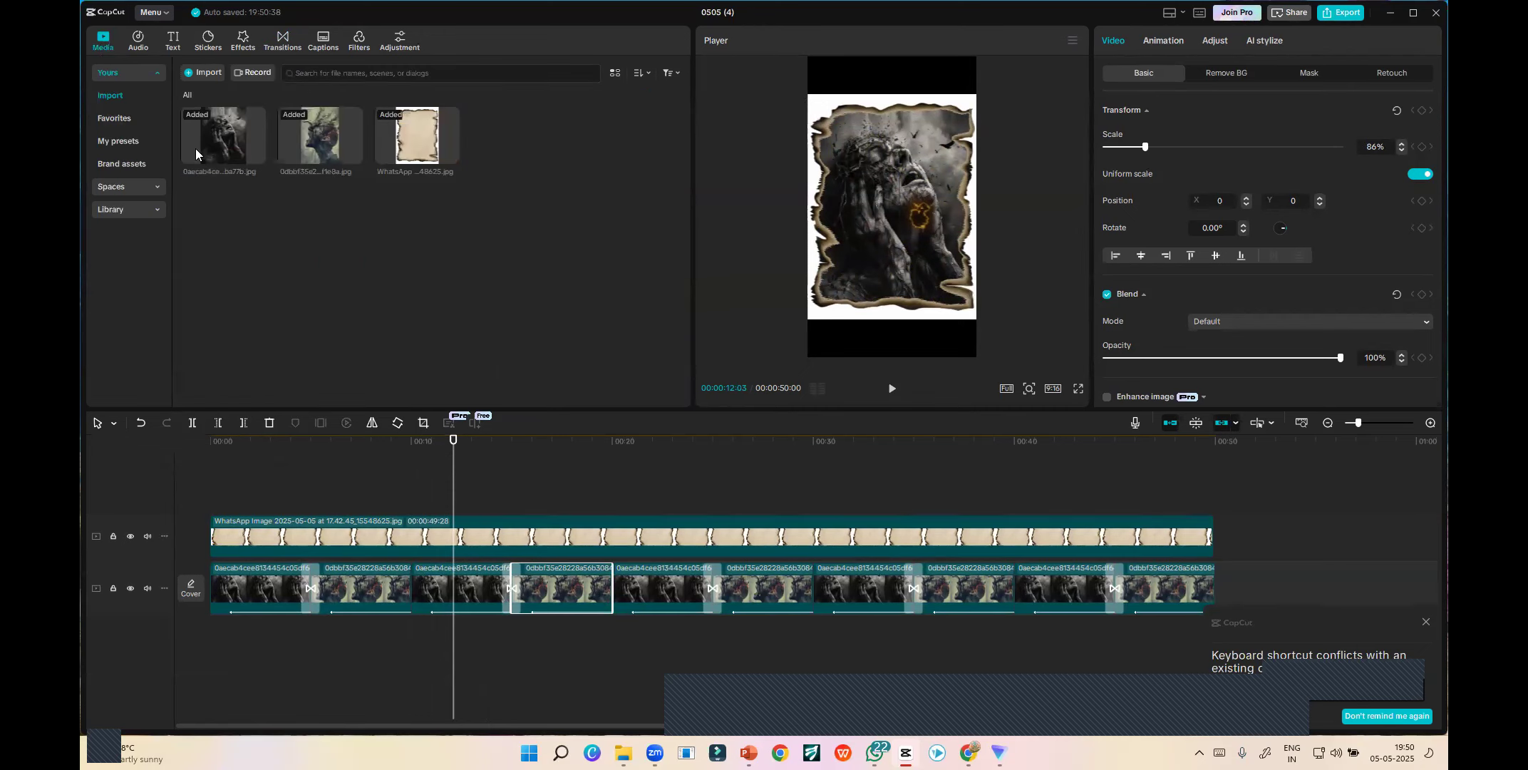
click(193, 72)
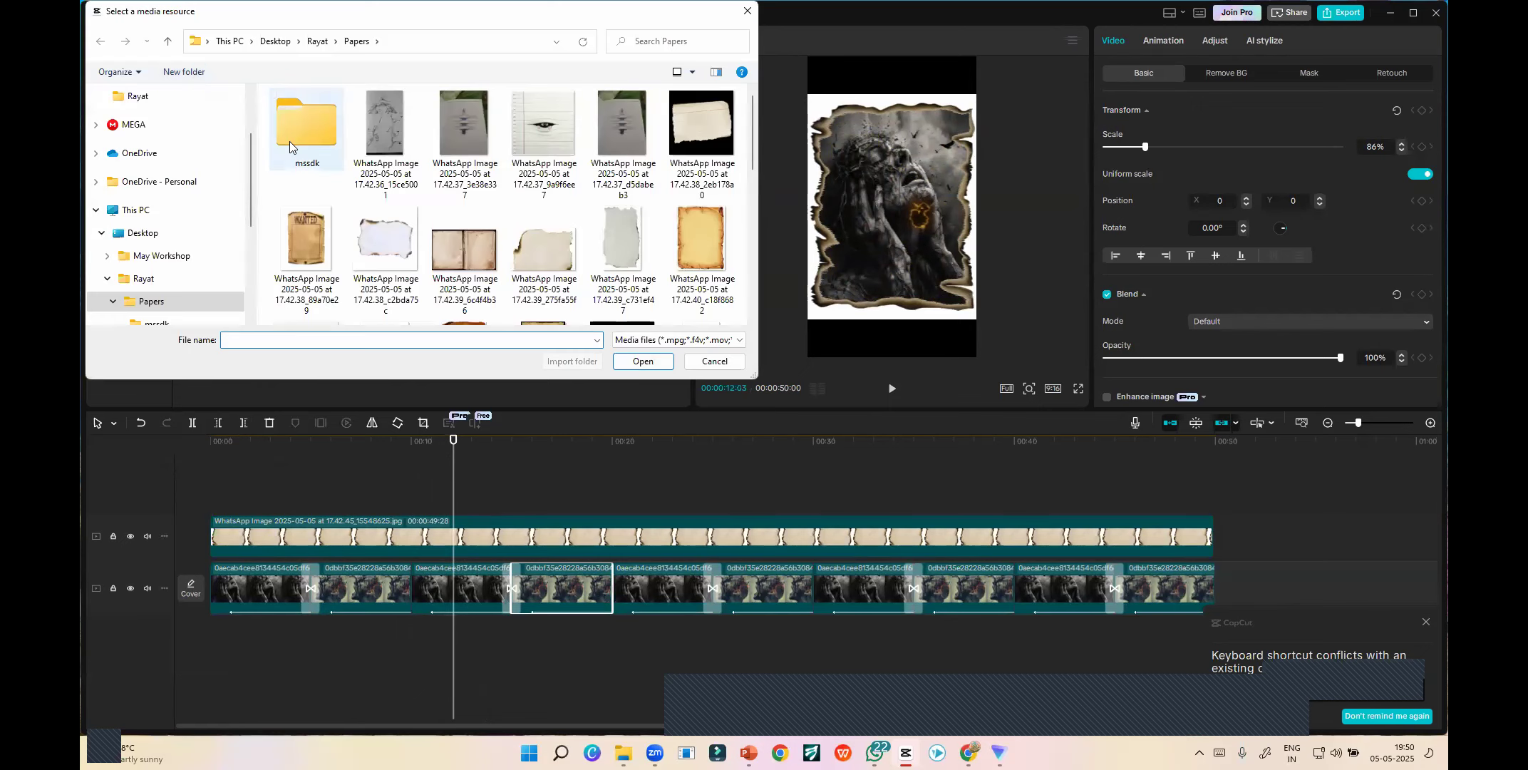
click(138, 99)
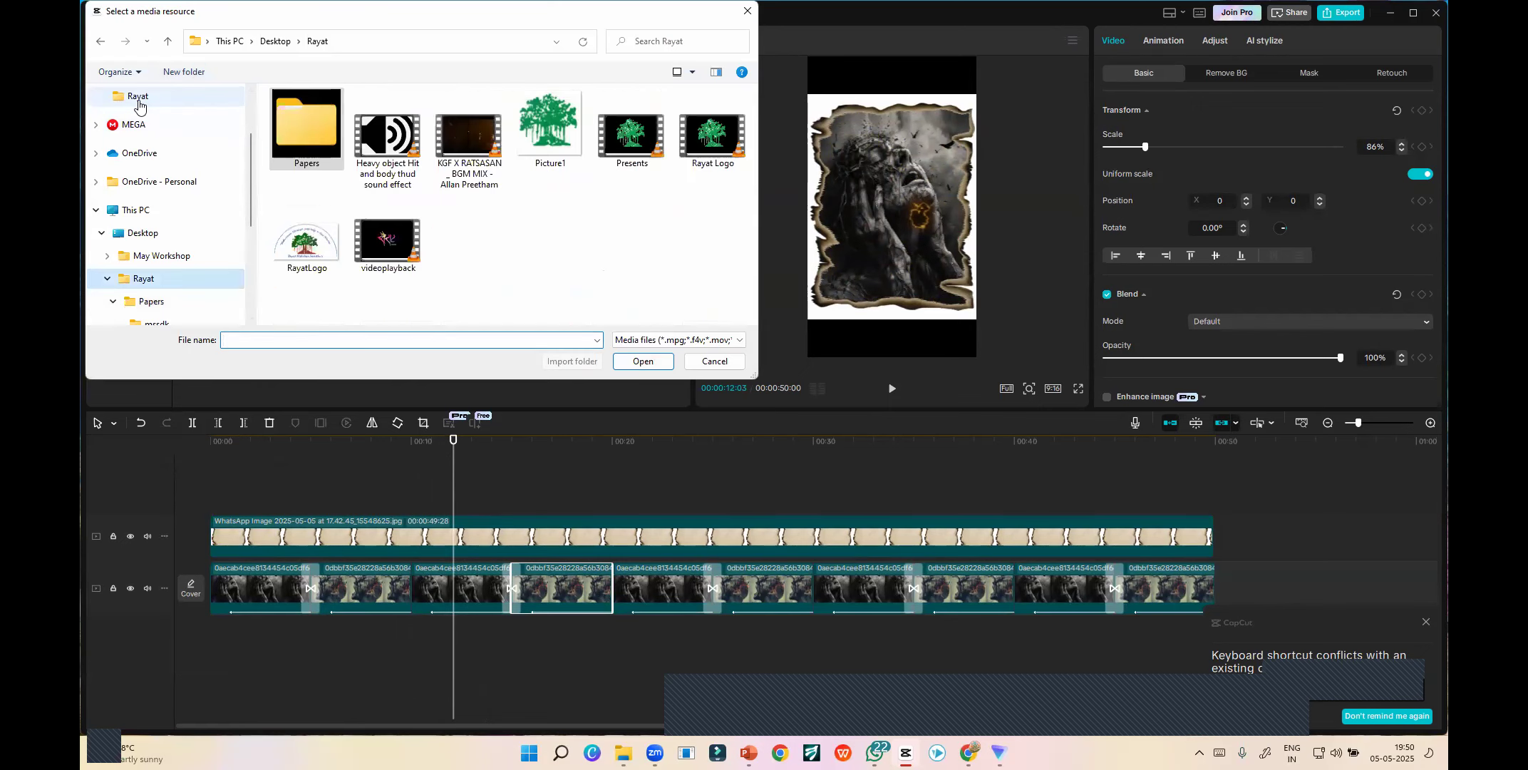
click(127, 241)
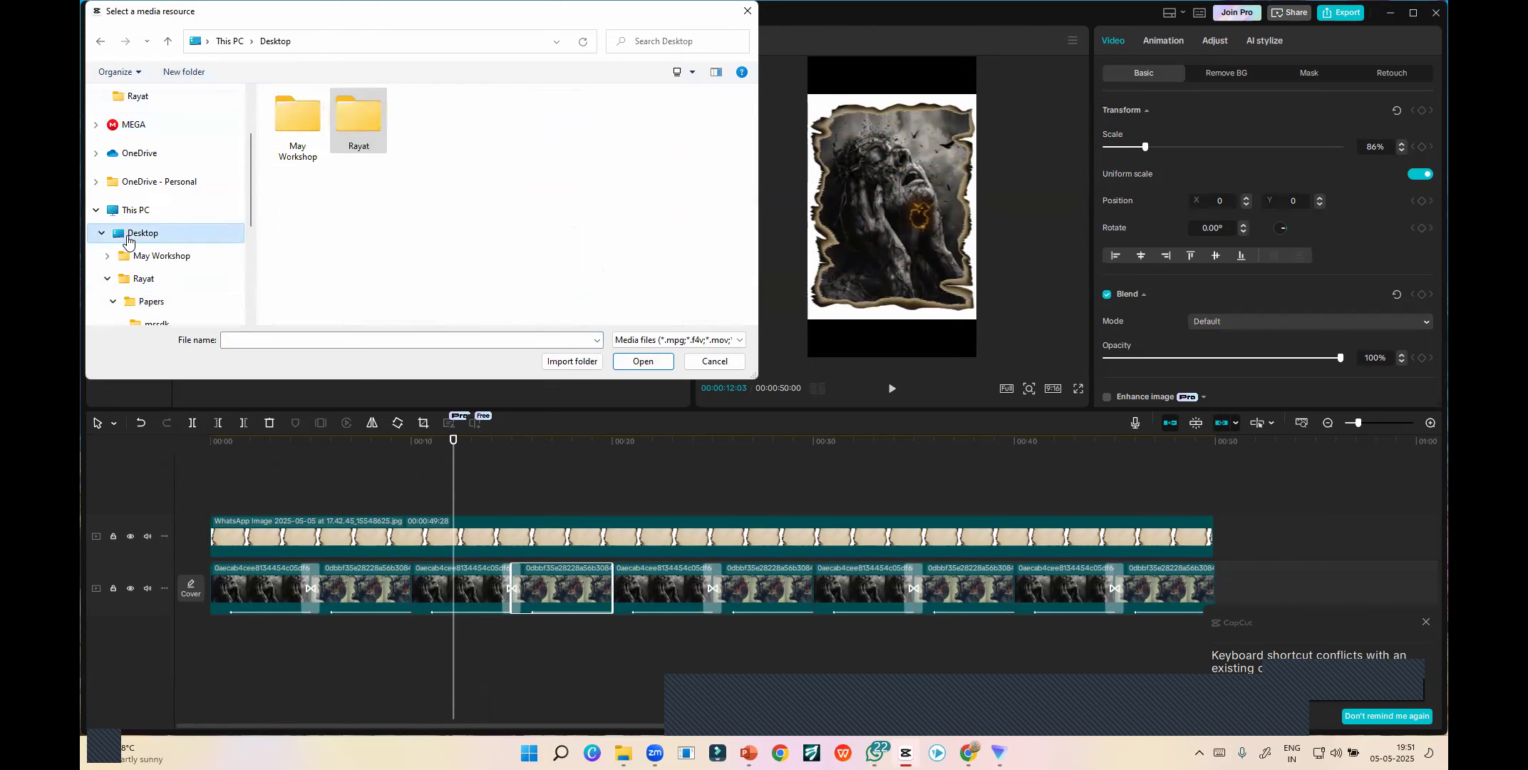
double_click(287, 132)
double_click(299, 127)
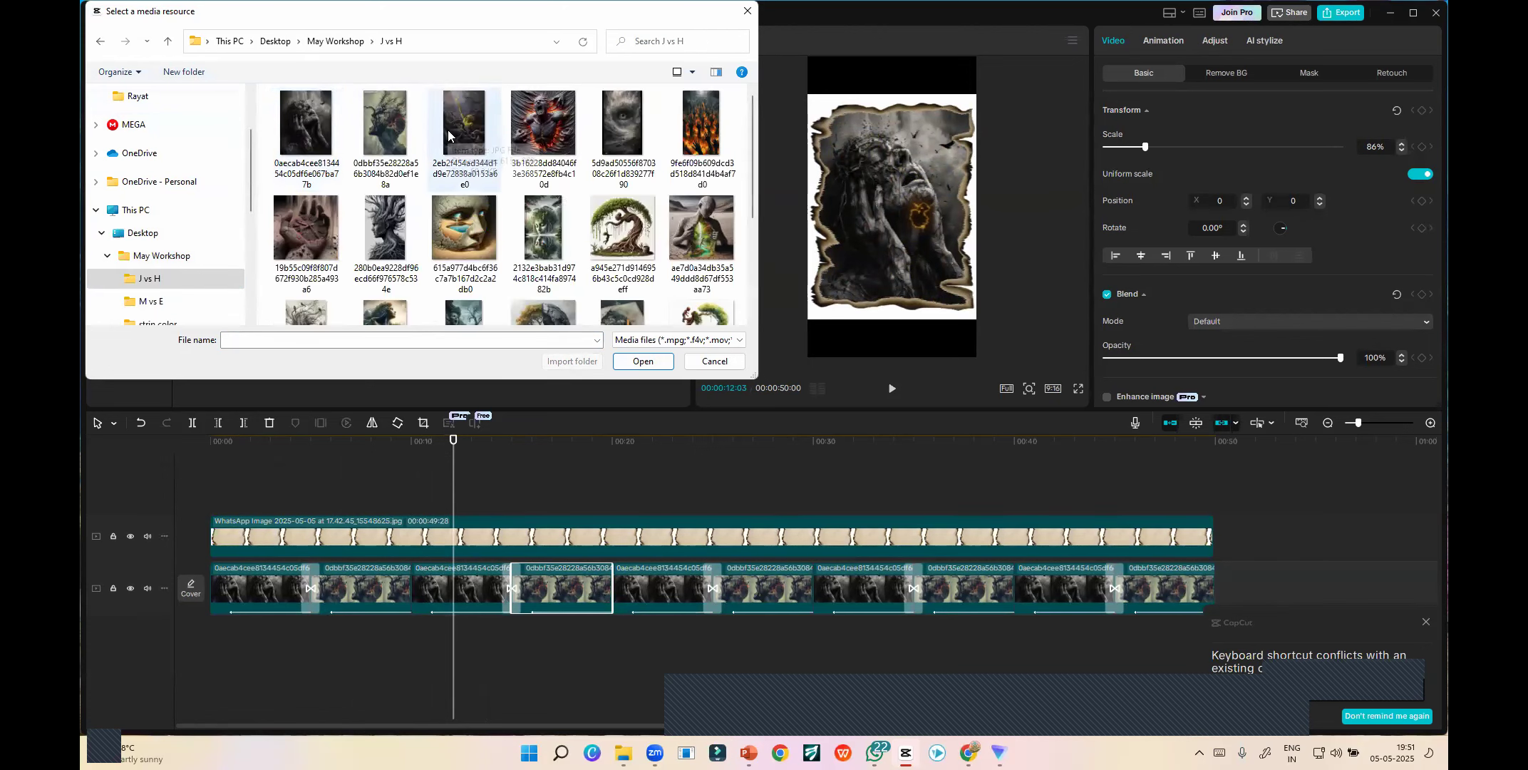
- Import eight images from the J vs H folder: 2eb2f454, 3b16228d, 5d9ad505, ddcd8aae, a945e271, d7284fd3, 615a977d and c25c7f40
click(453, 135)
ctrl+click(543, 131)
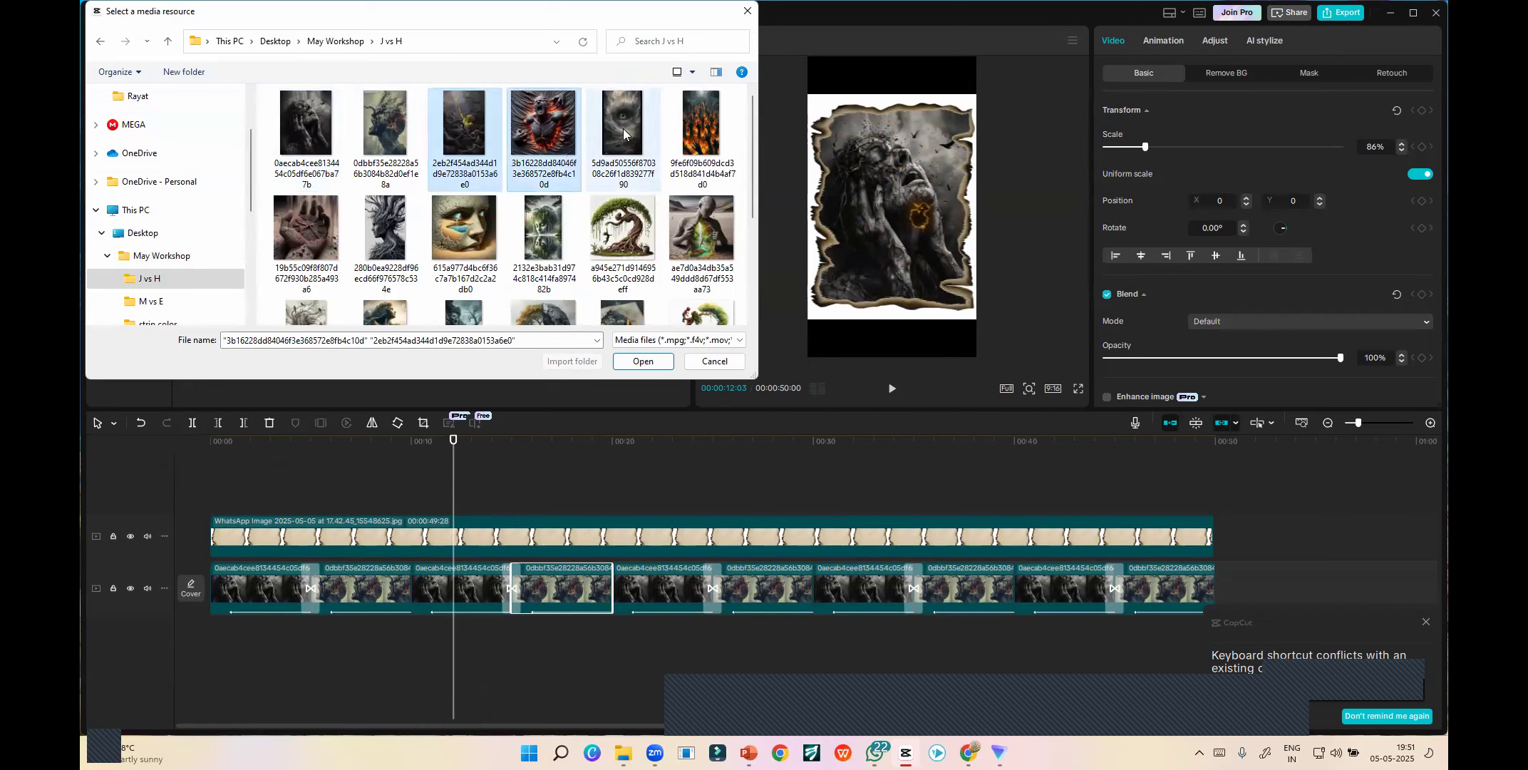
ctrl+click(623, 134)
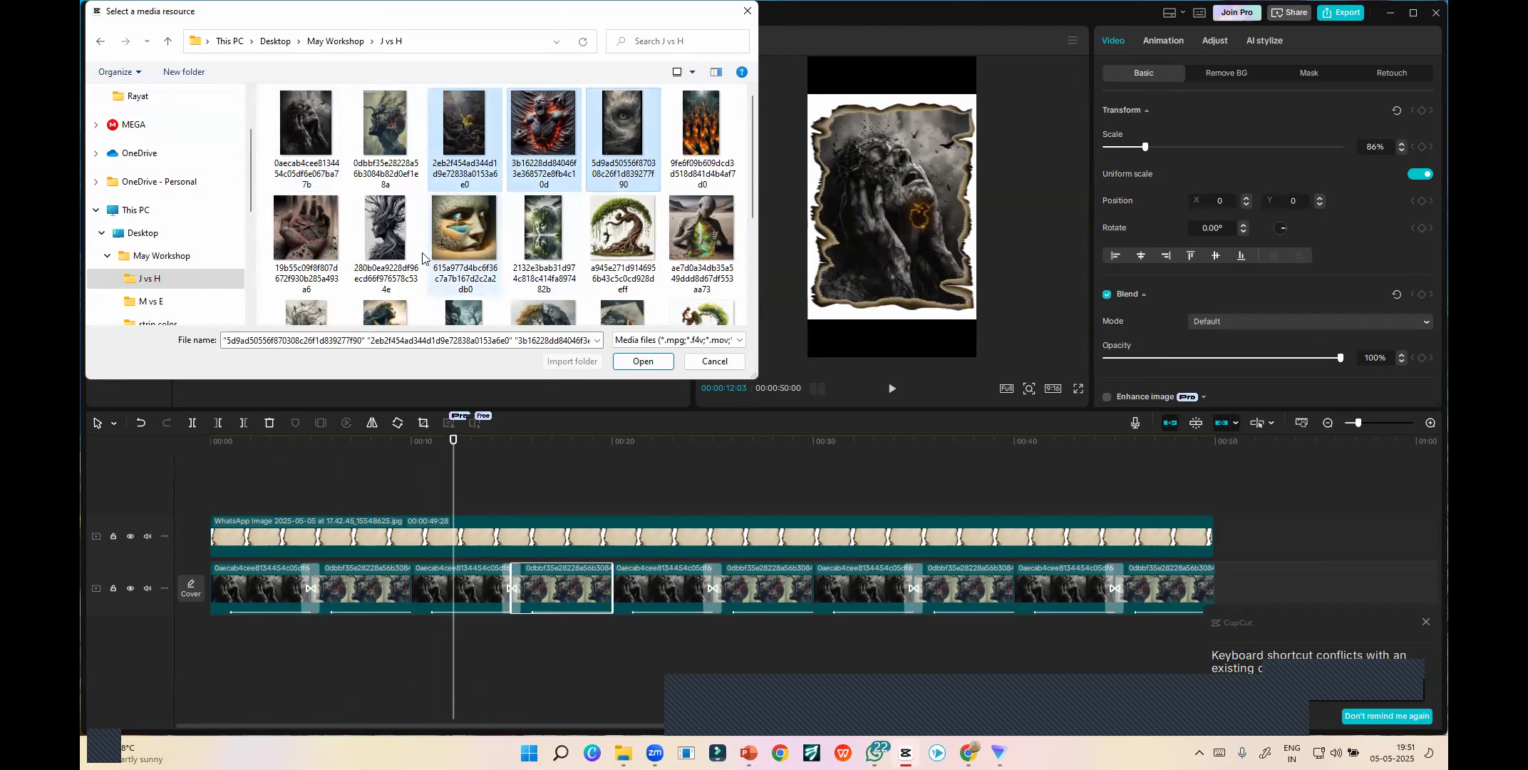
scroll(503, 236, down, 1)
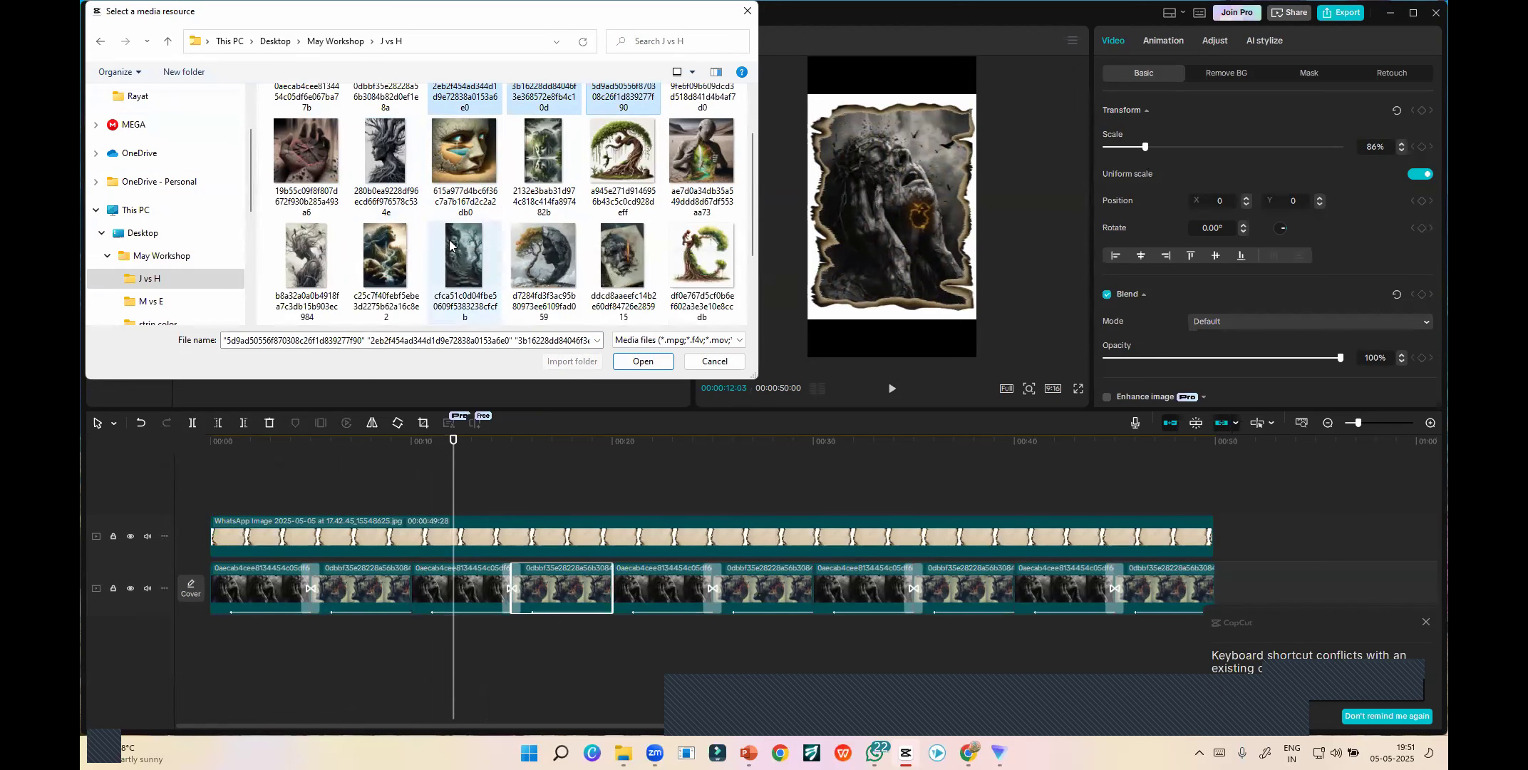
ctrl+click(628, 269)
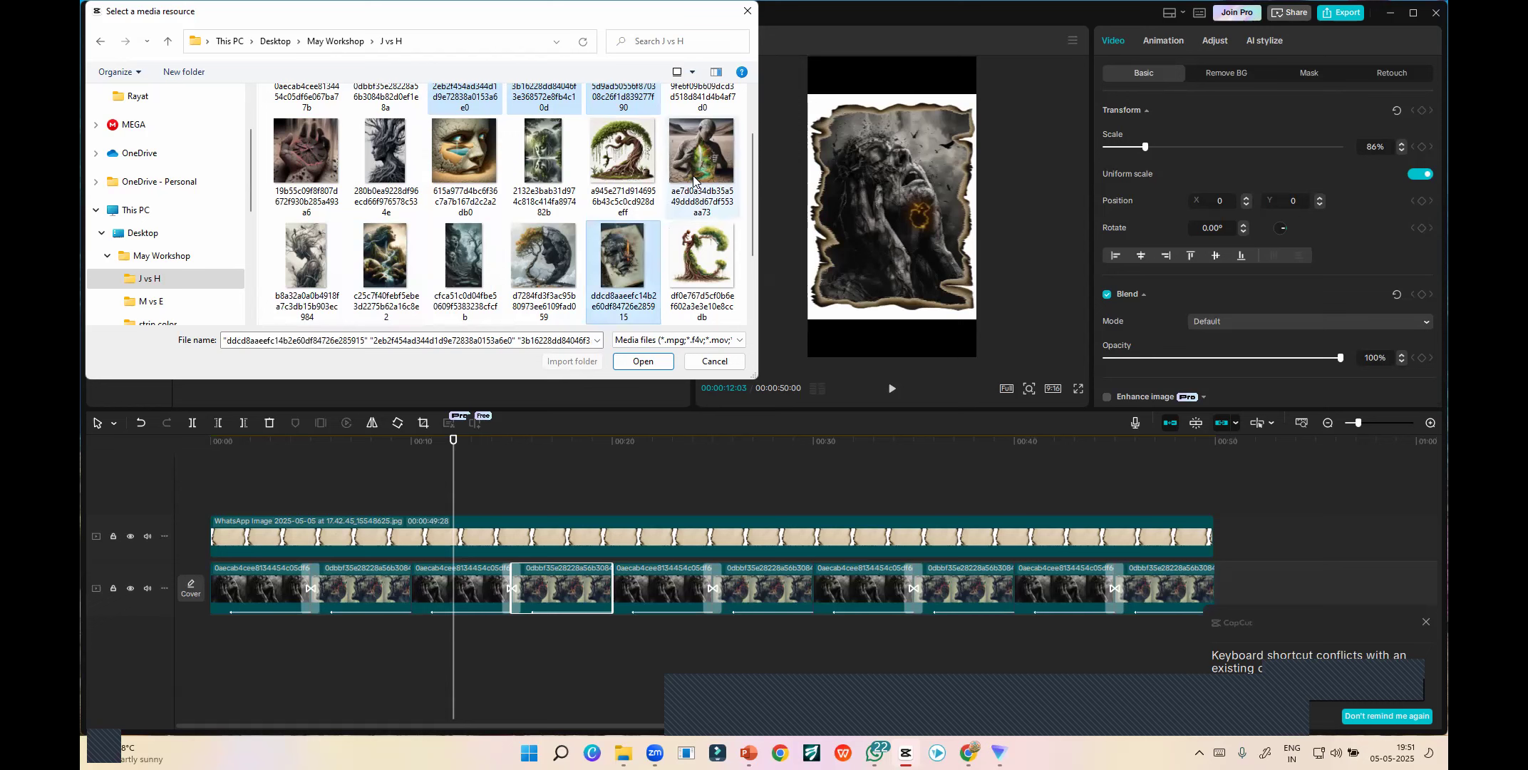
ctrl+click(632, 155)
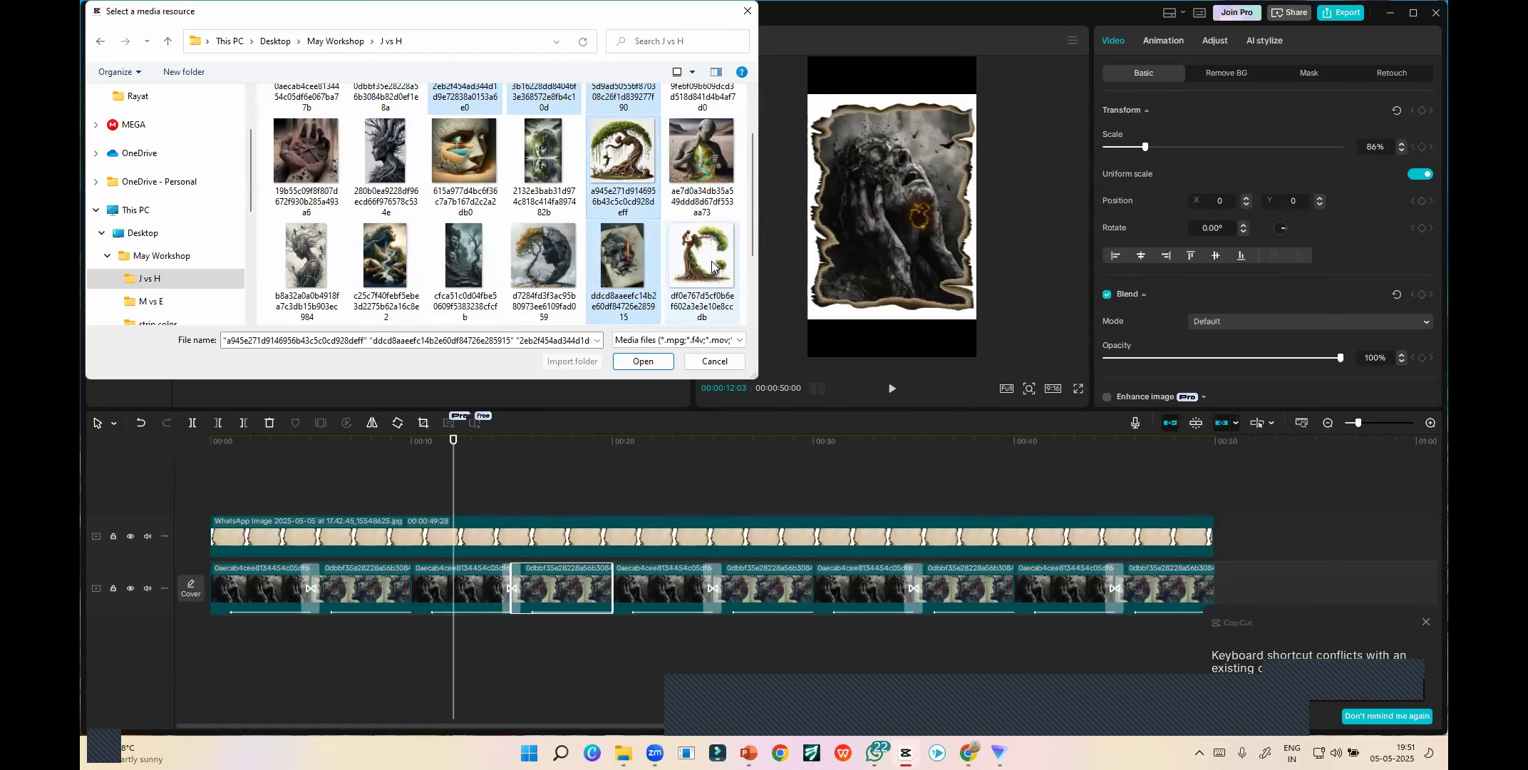
ctrl+click(557, 265)
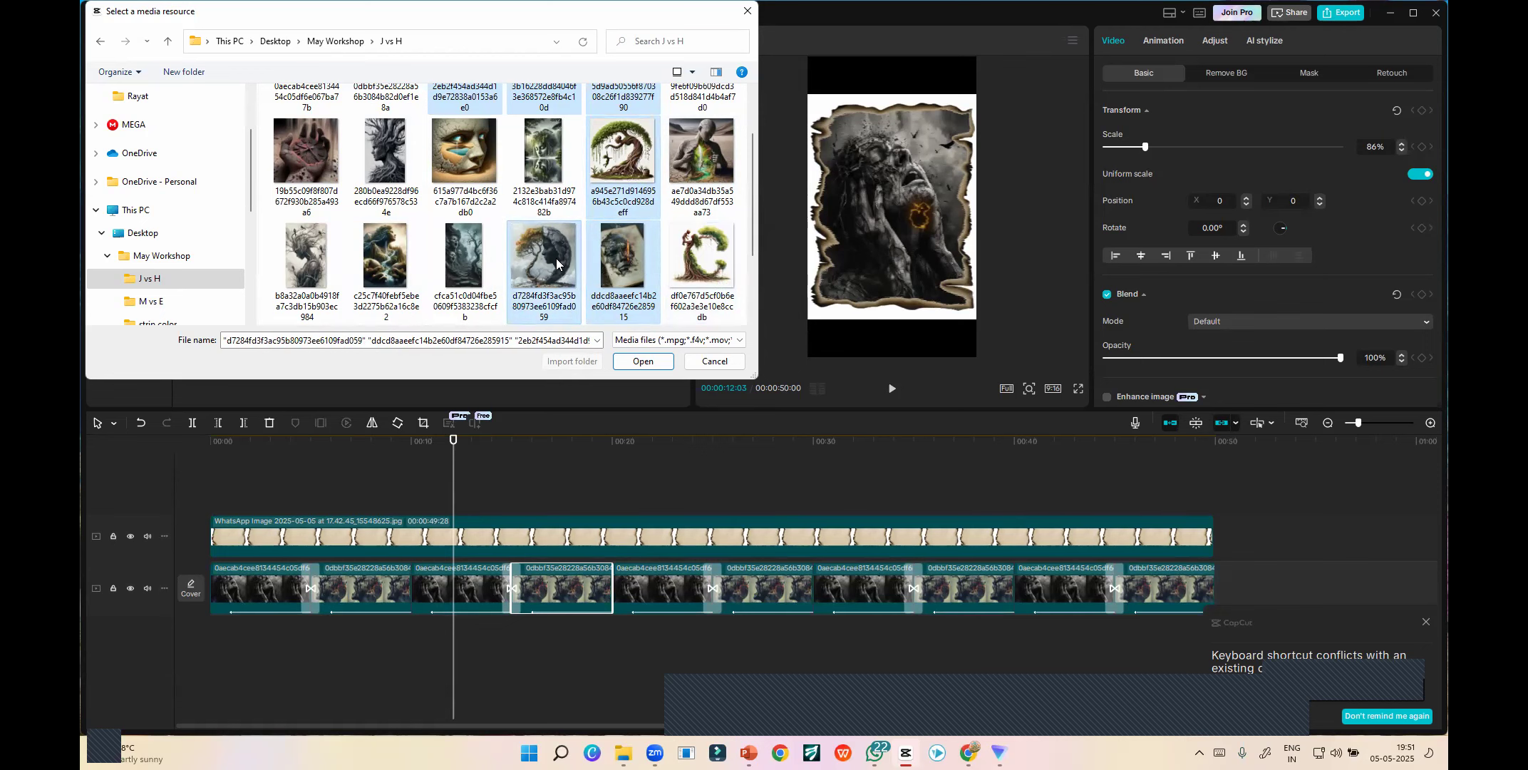
ctrl+click(464, 161)
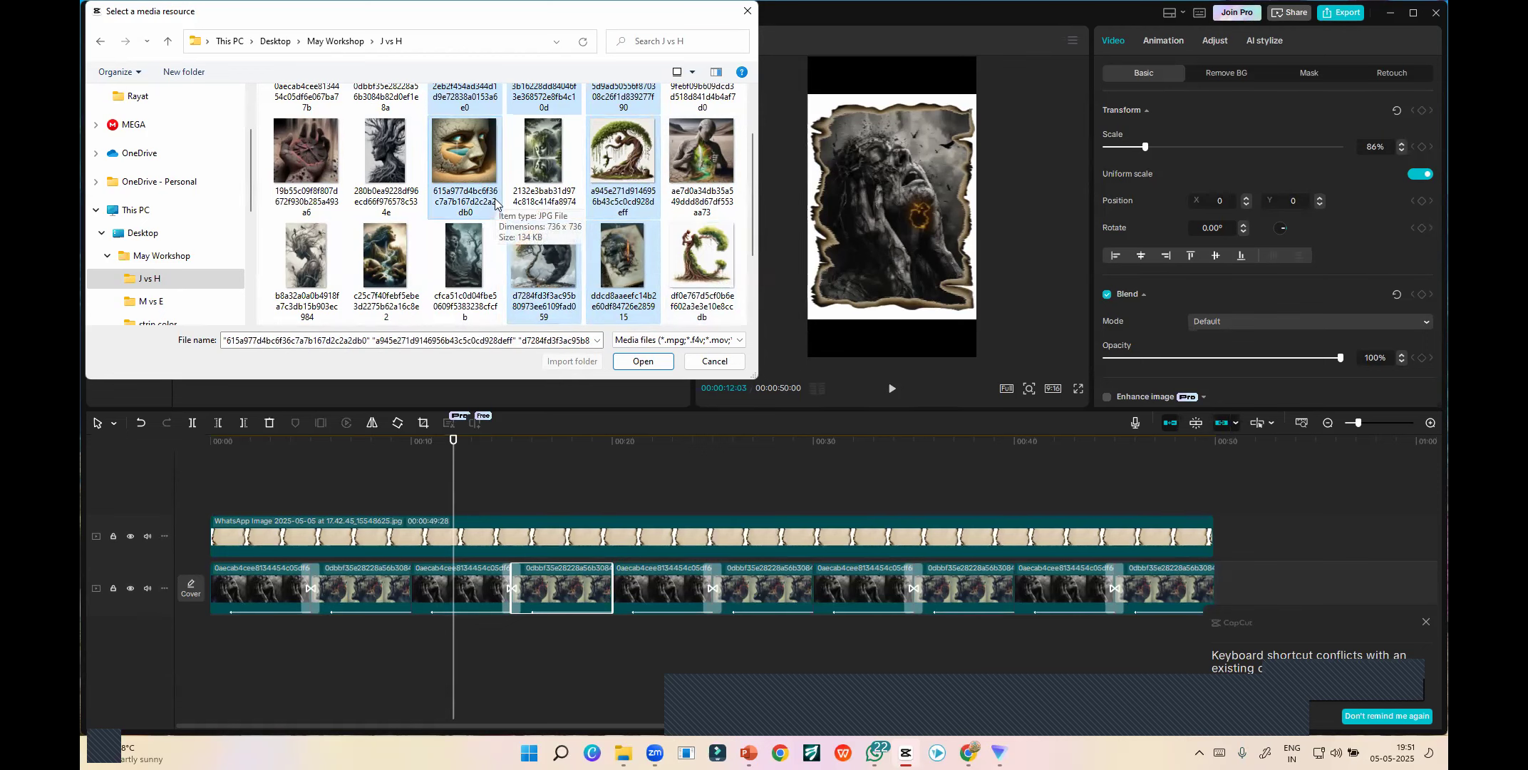
ctrl+click(406, 283)
click(620, 362)
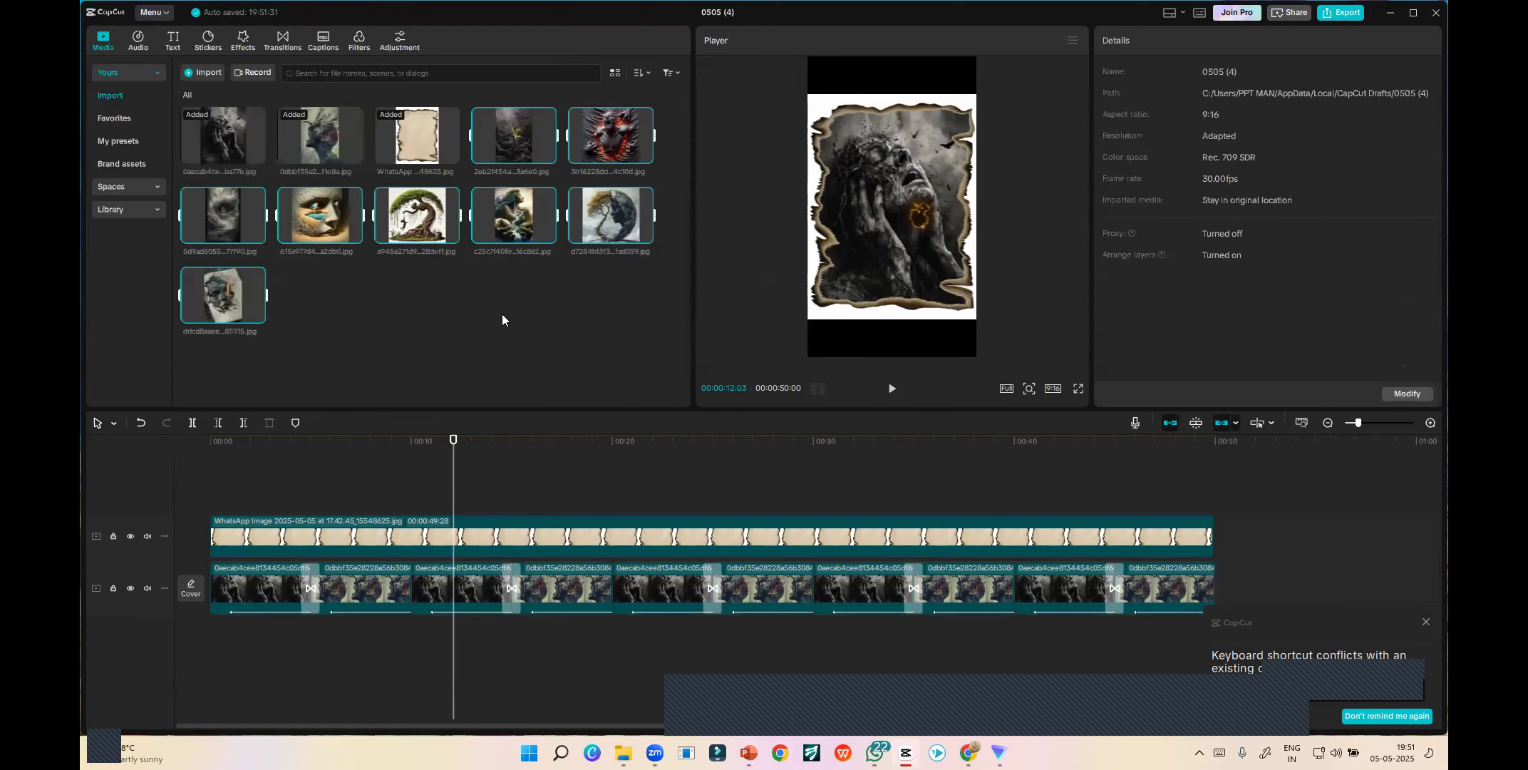
click(485, 308)
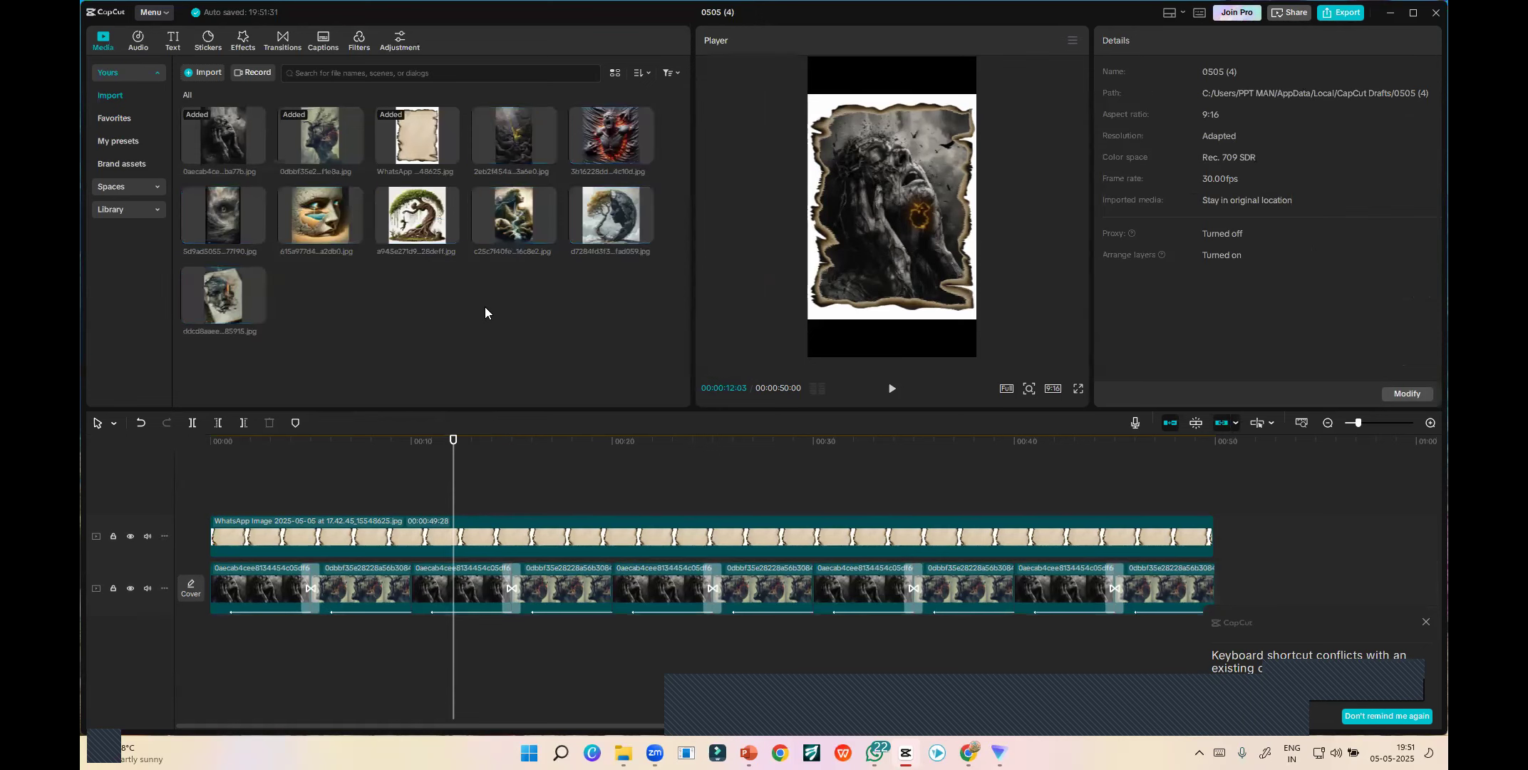
- Apply the 1.0 s Burn transition to all clips on the main track and check the timeline at about 42 s and 5 s
click(464, 594)
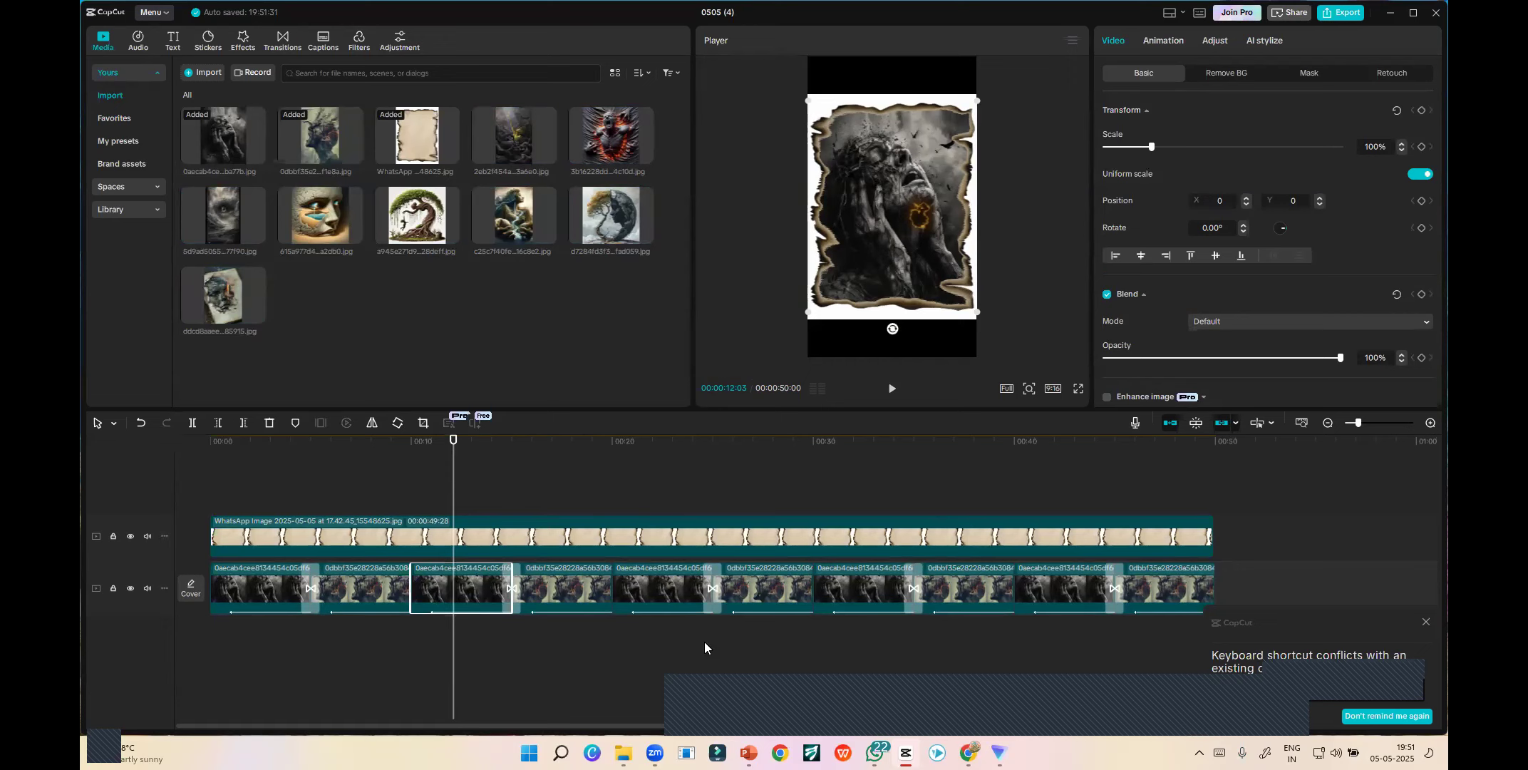
click(713, 589)
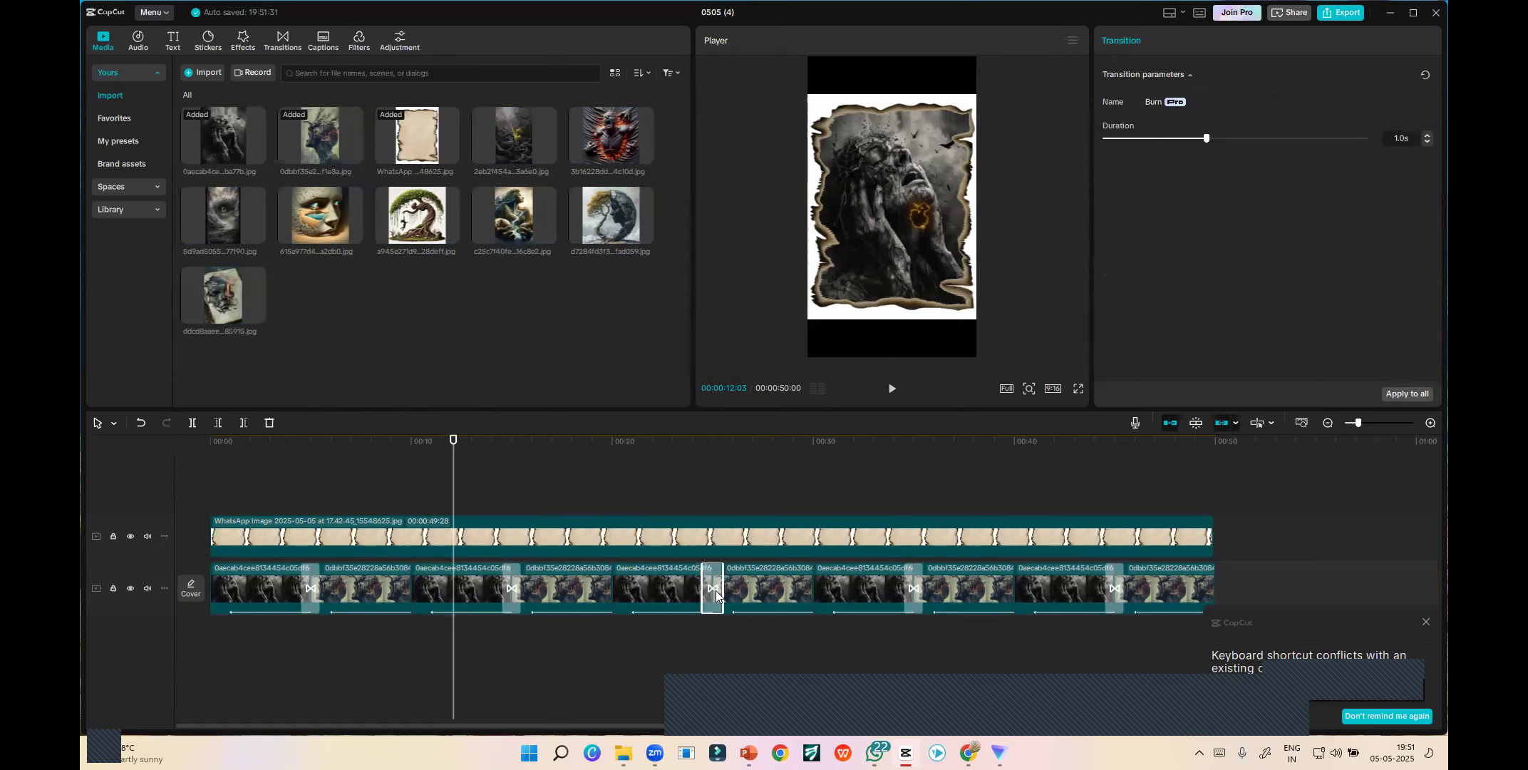
click(1407, 393)
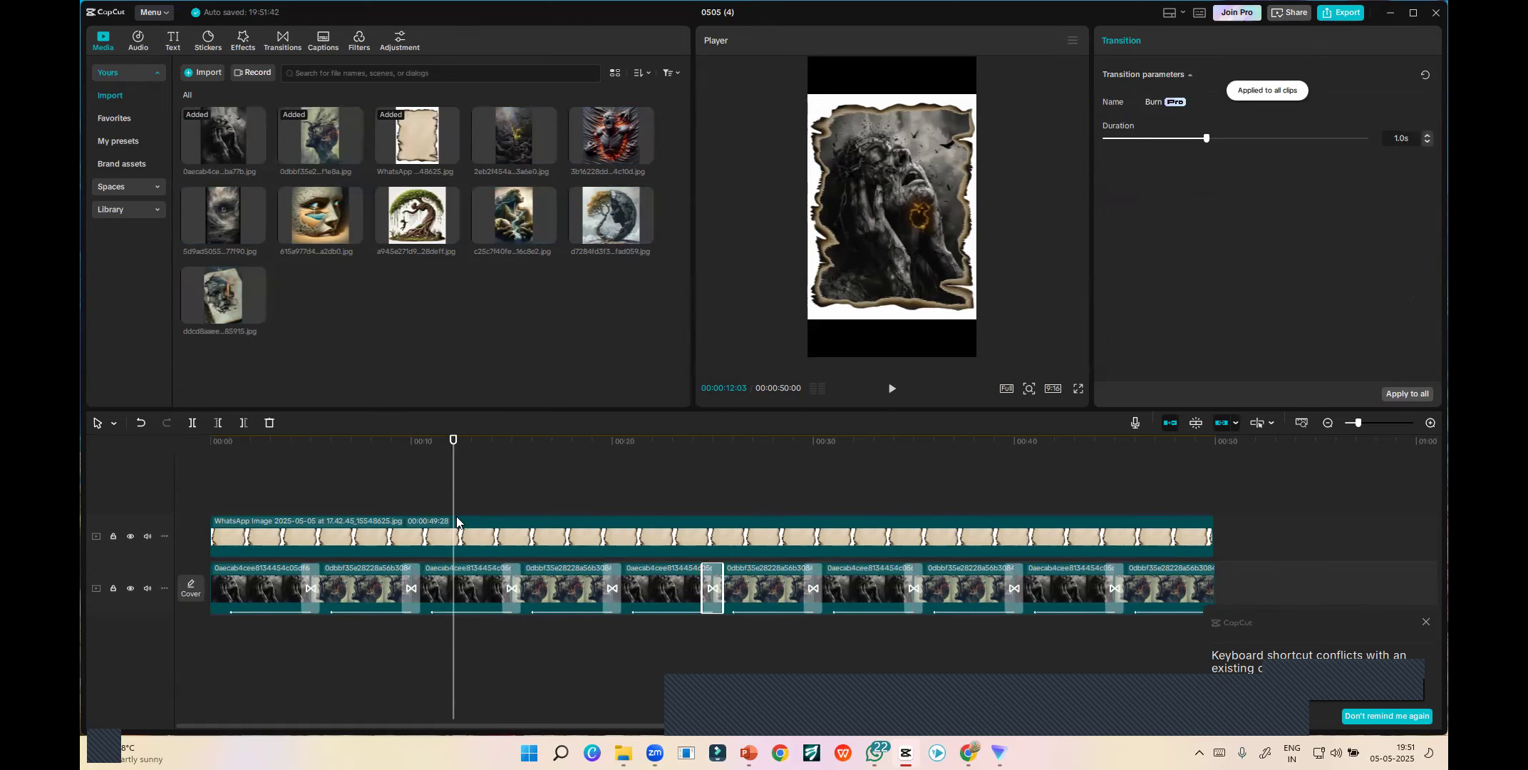
mouse_move(454, 440)
mouse_down()
mouse_move(590, 442)
mouse_move(944, 525)
mouse_move(1081, 536)
mouse_up()
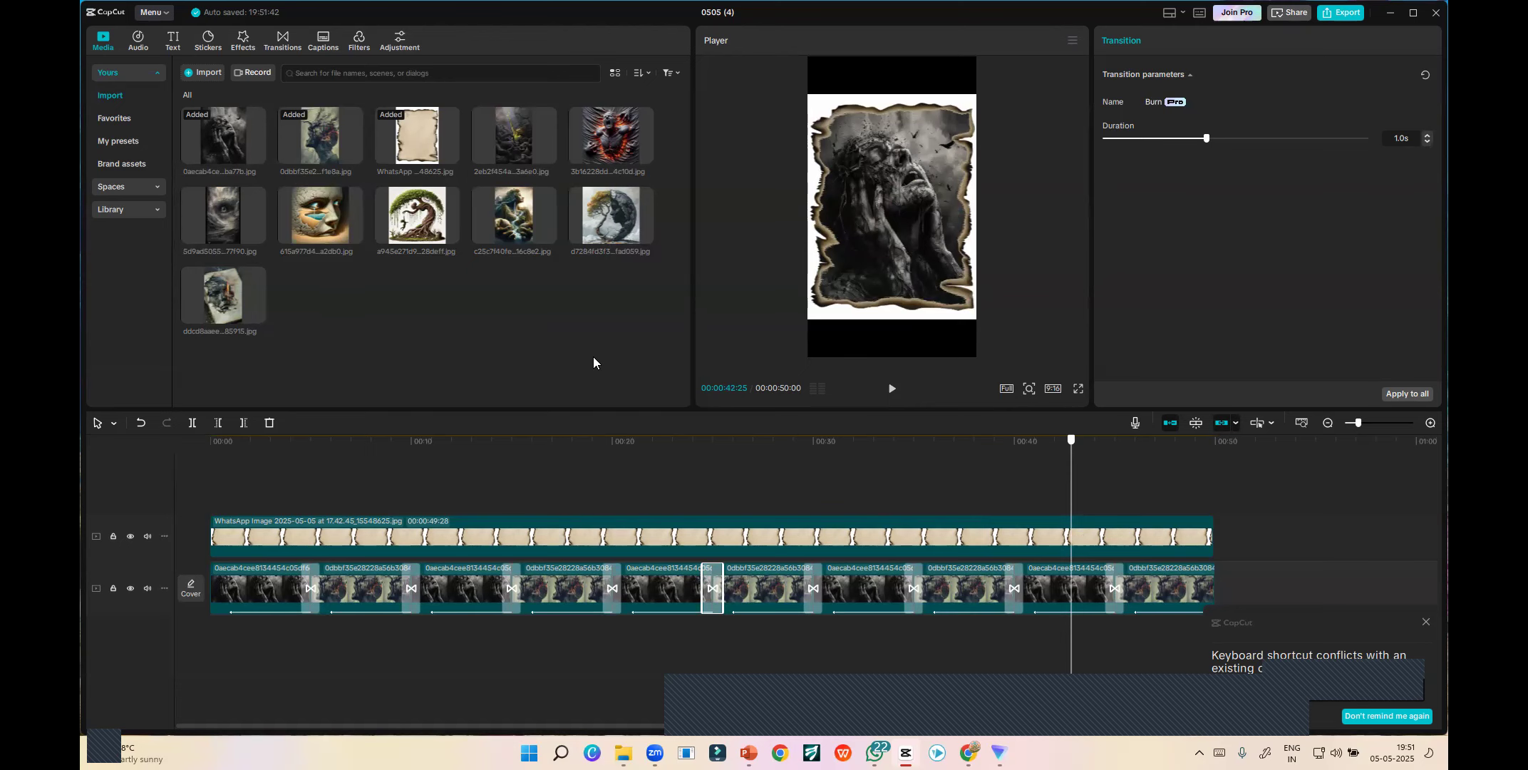
click(319, 474)
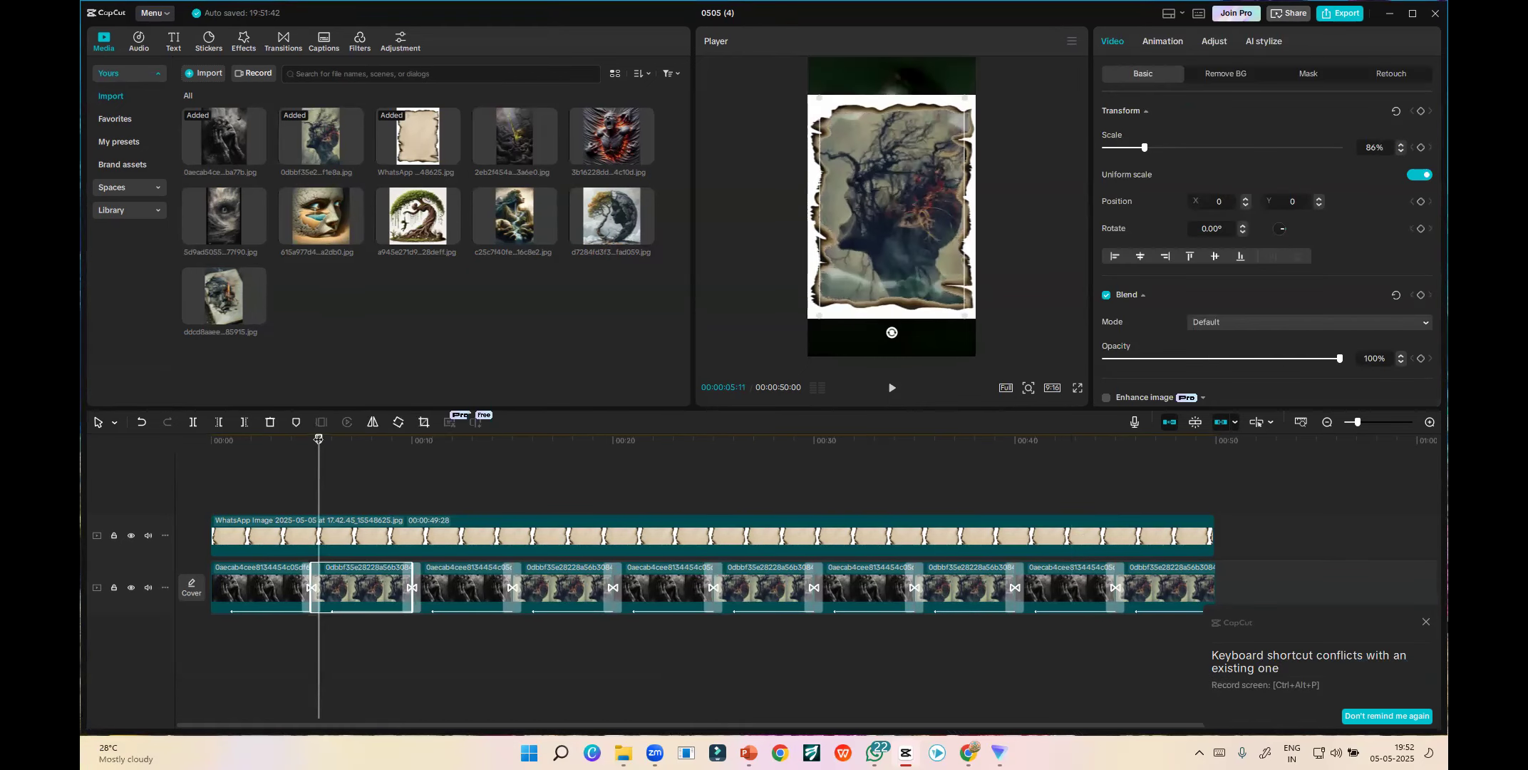
- Replace the third main-track clip, at about 12 s, with the image of the golden figure (2eb2f454), using the original video effect
click(321, 440)
drag(321, 440, 456, 440)
click(472, 587)
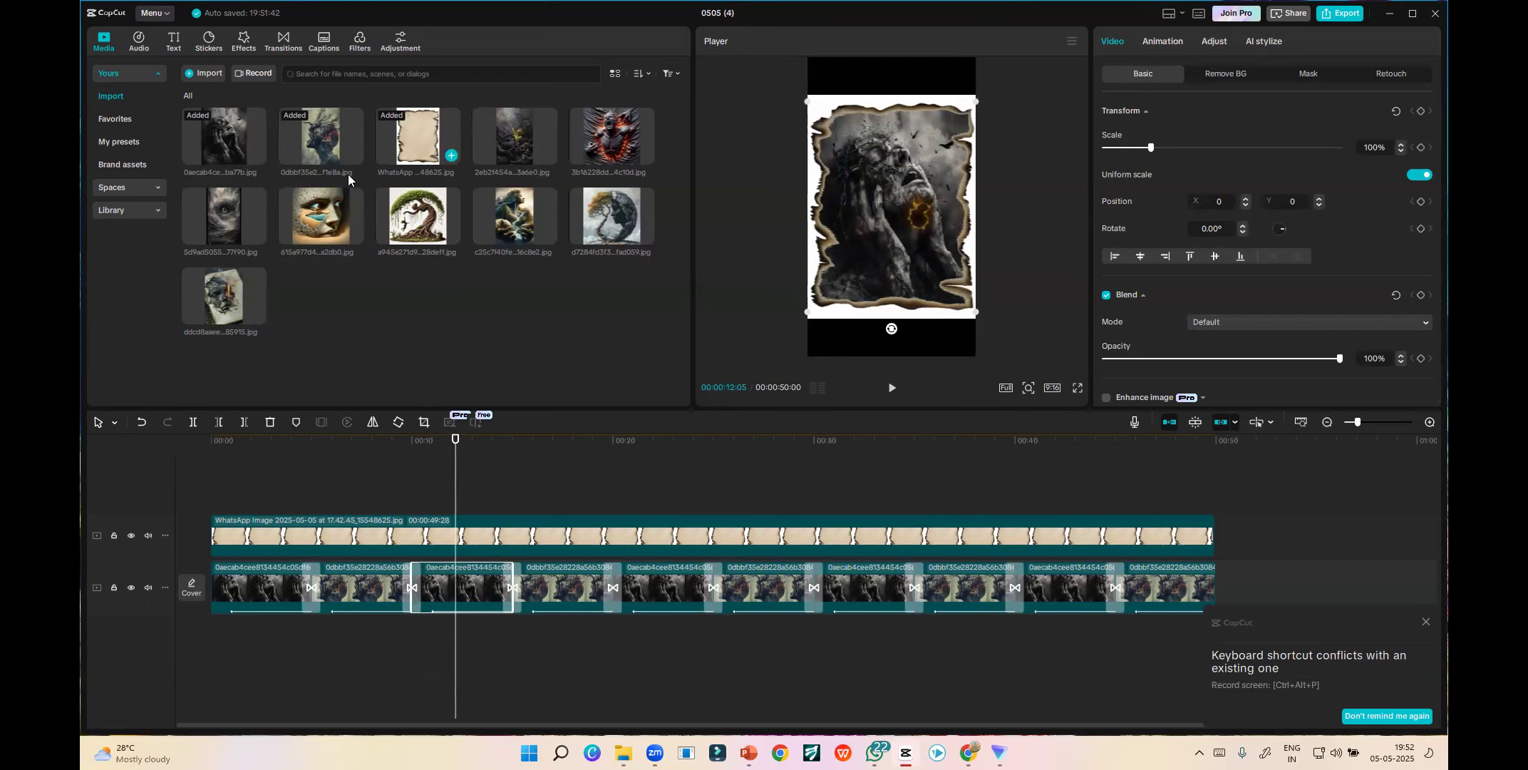
drag(318, 216, 278, 169)
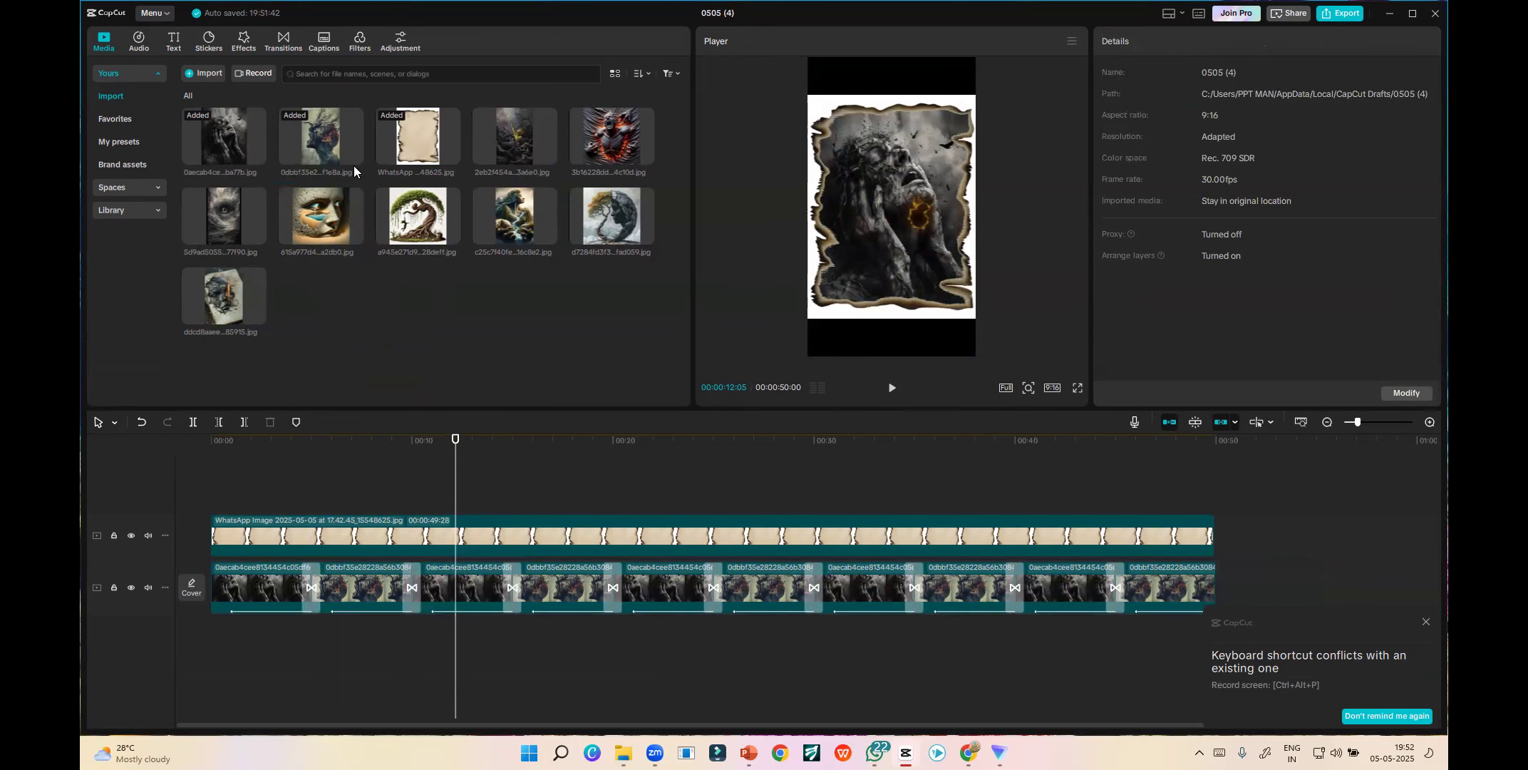
drag(494, 141, 453, 587)
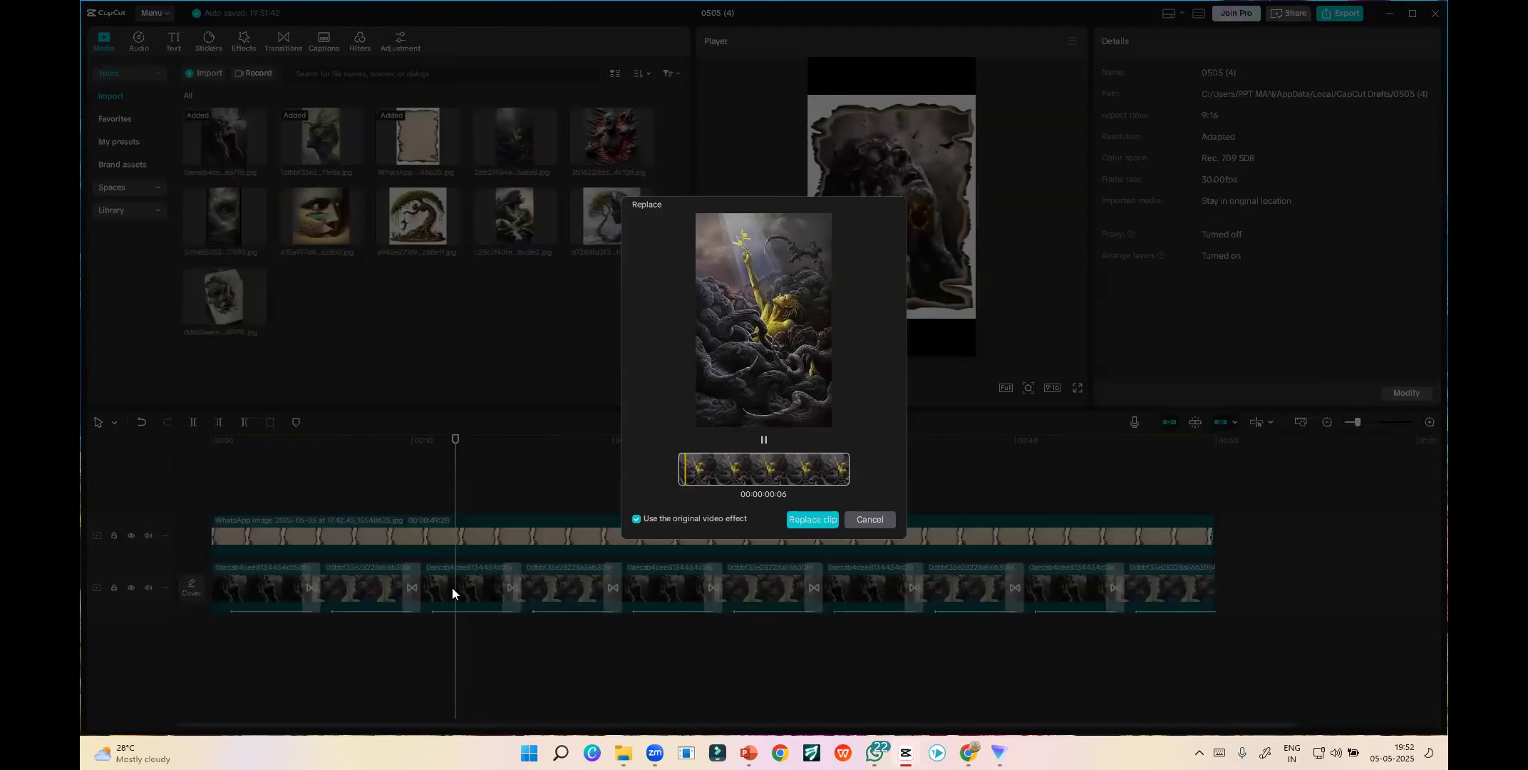
click(814, 521)
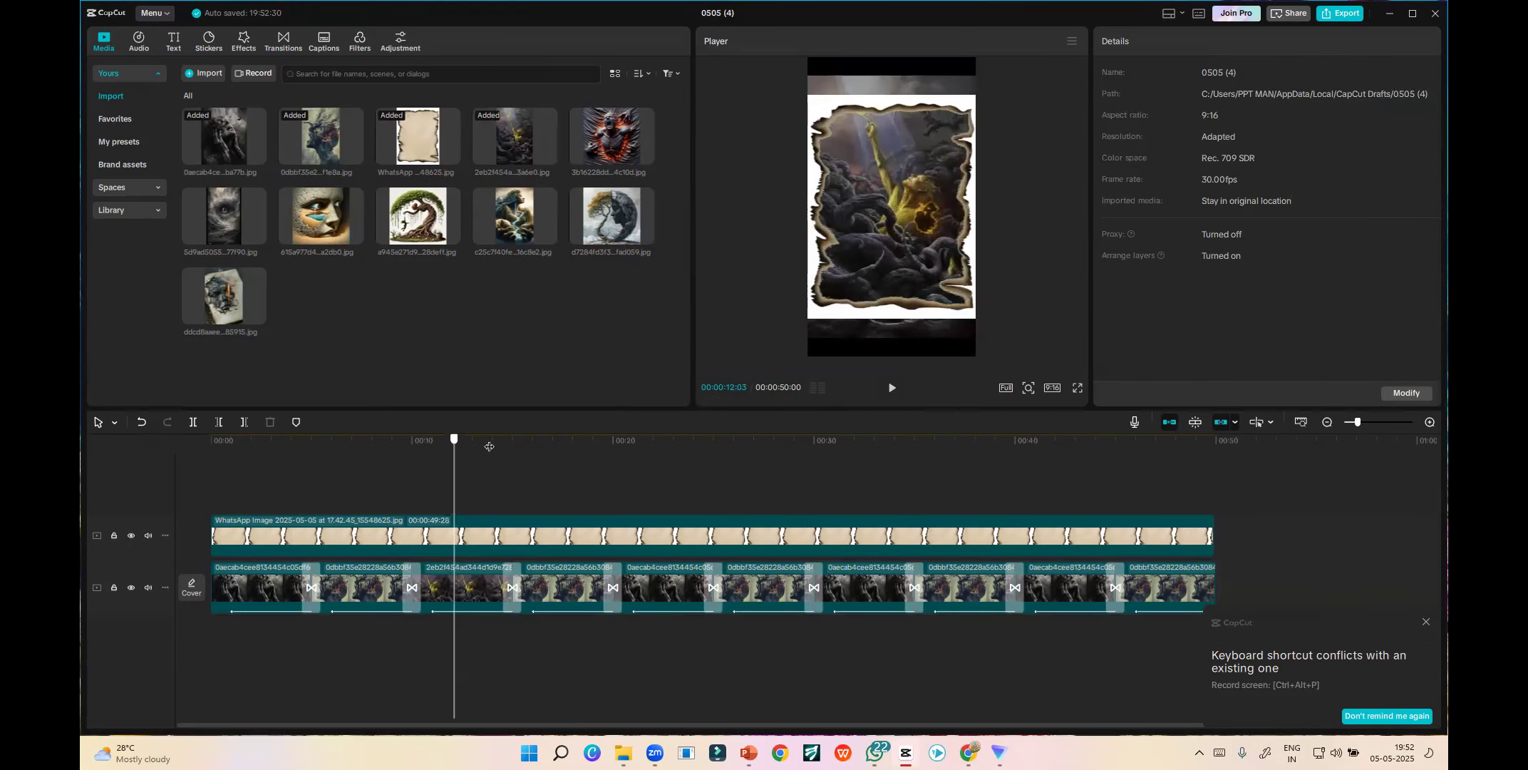
- Replace the fourth main-track clip, at about 18 s, with the red-and-black 3b16228d image
drag(455, 463, 574, 462)
click(553, 589)
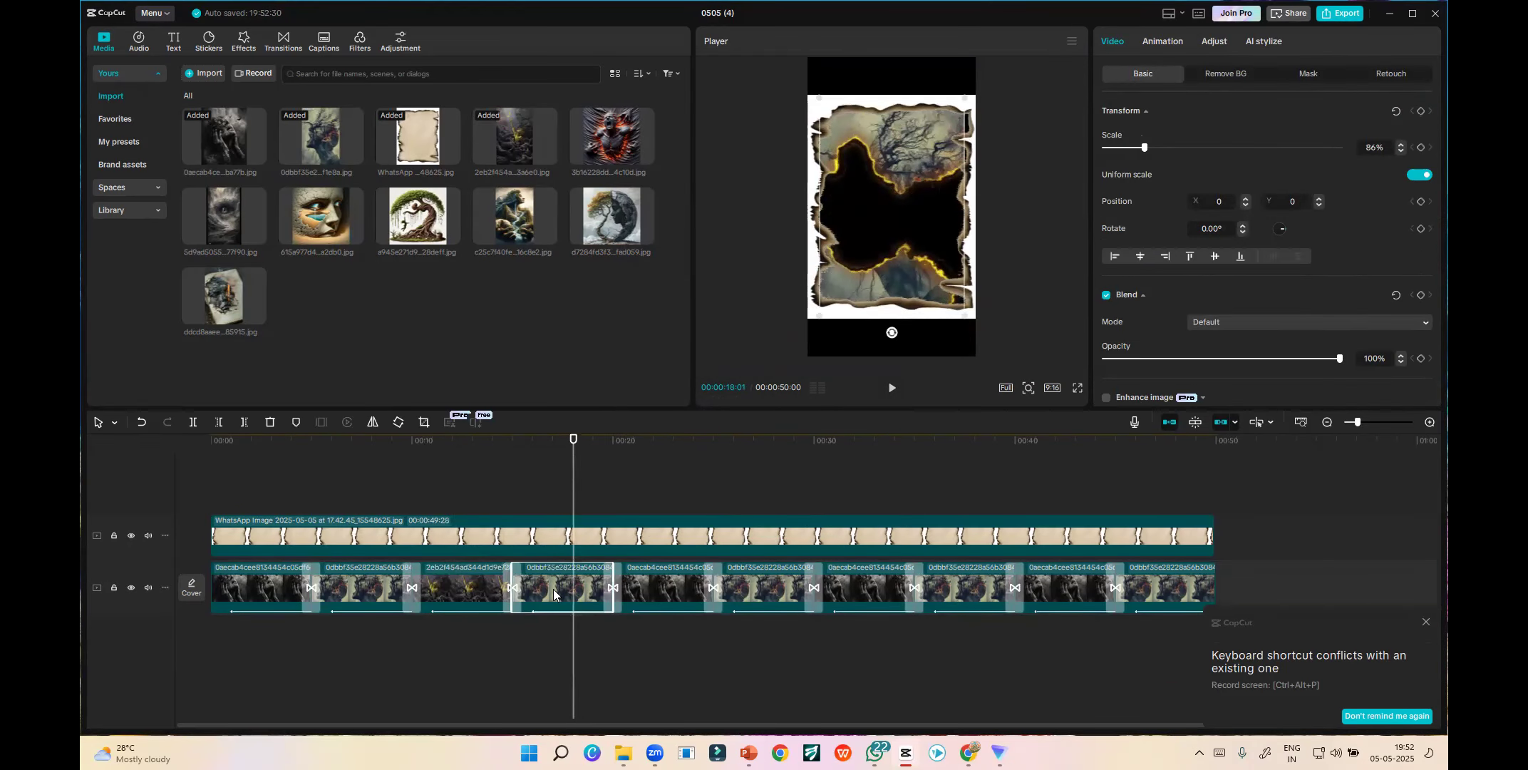
drag(601, 130, 533, 586)
click(828, 518)
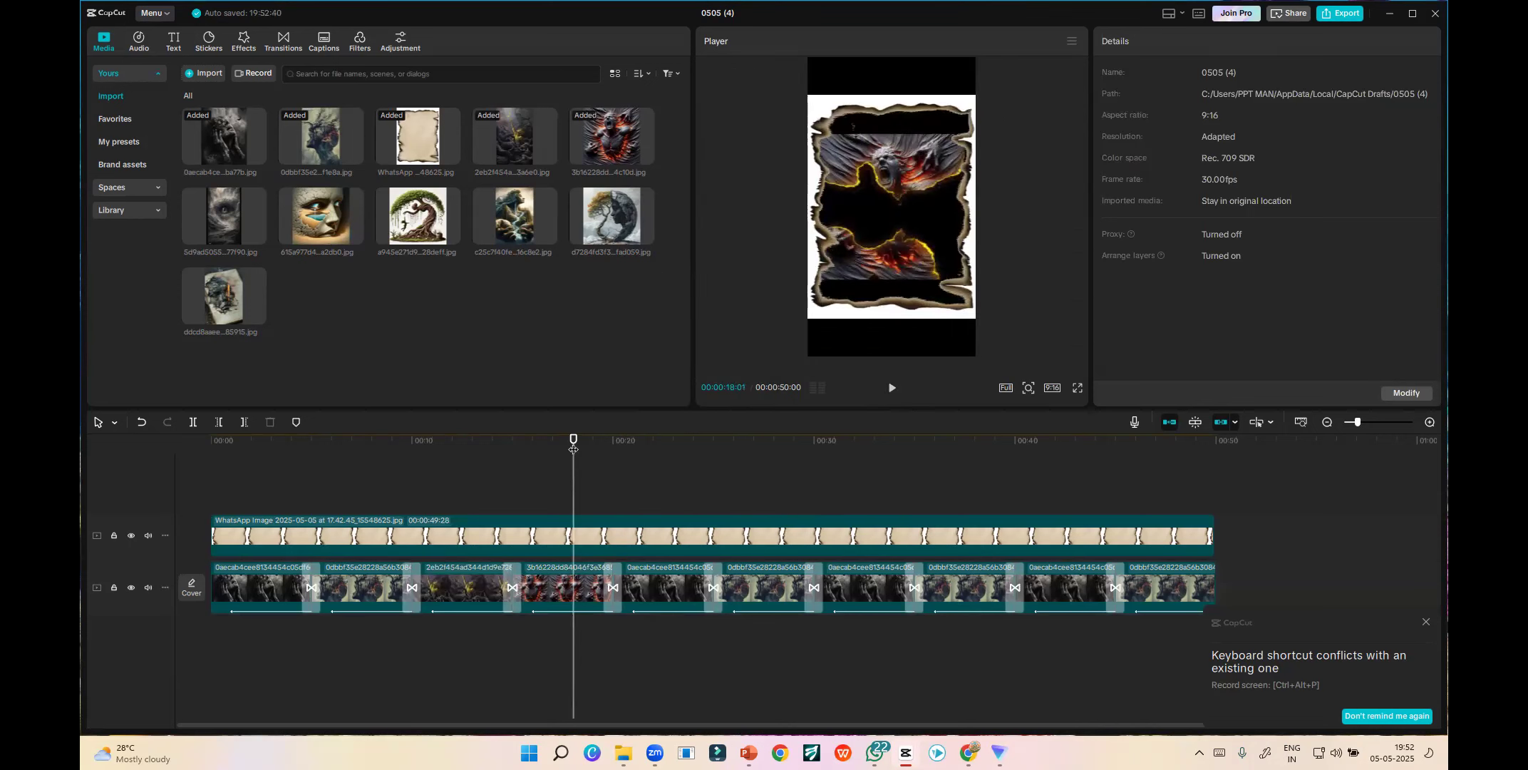
- Replace the sixth main-track clip with the grey eye image (5d9ad505) and check it at about 27 s
drag(573, 448, 657, 484)
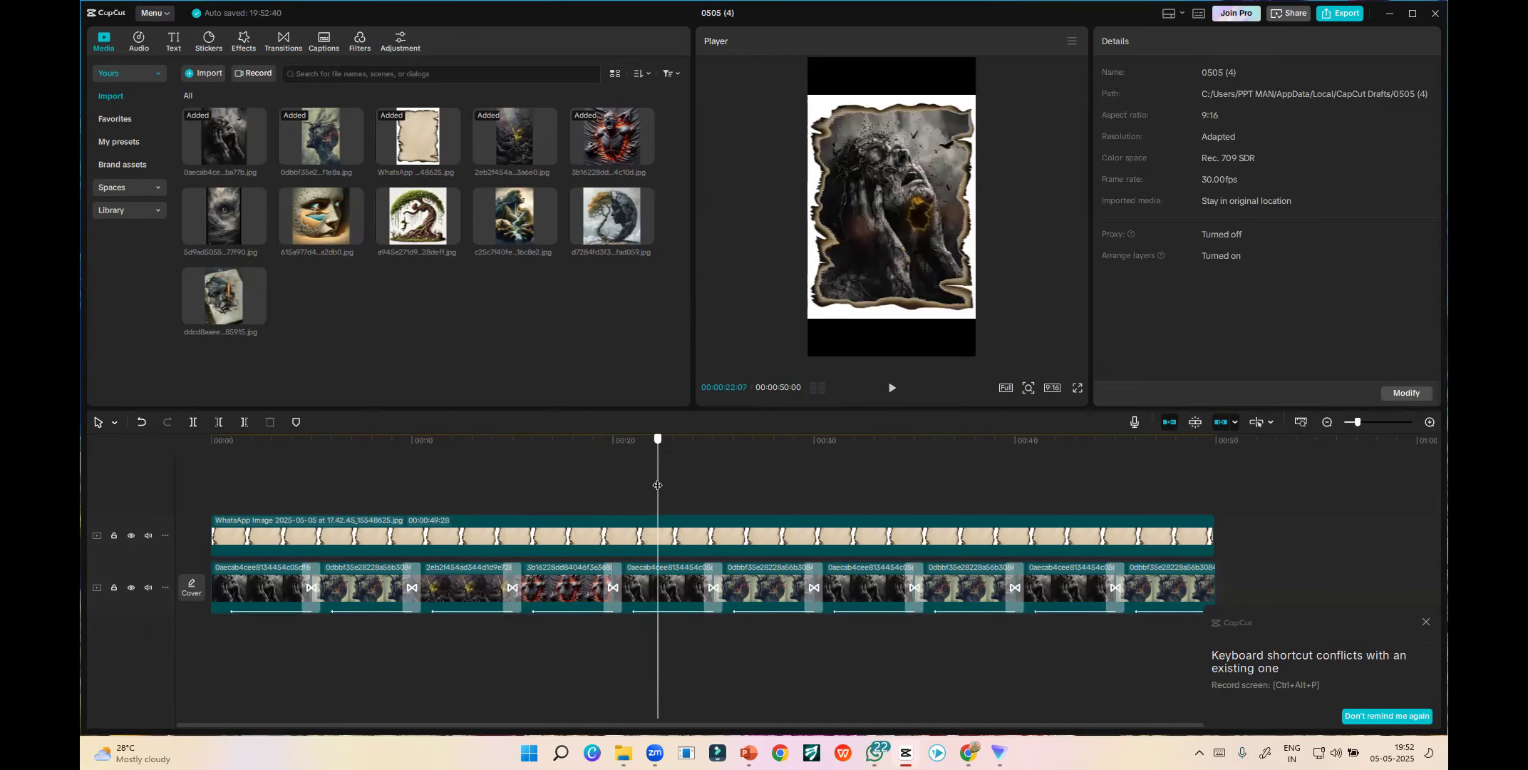
click(680, 581)
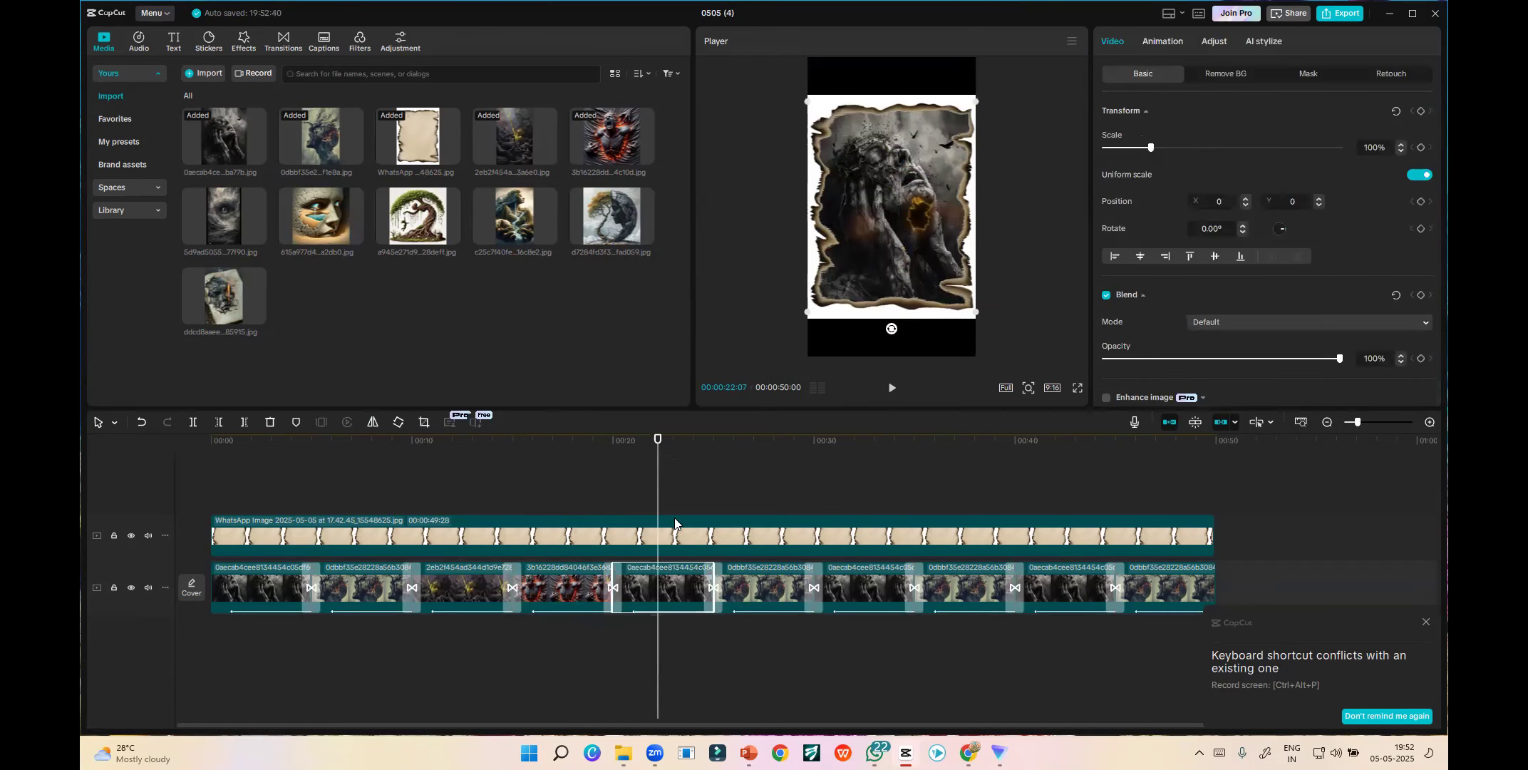
drag(219, 225, 724, 583)
click(829, 520)
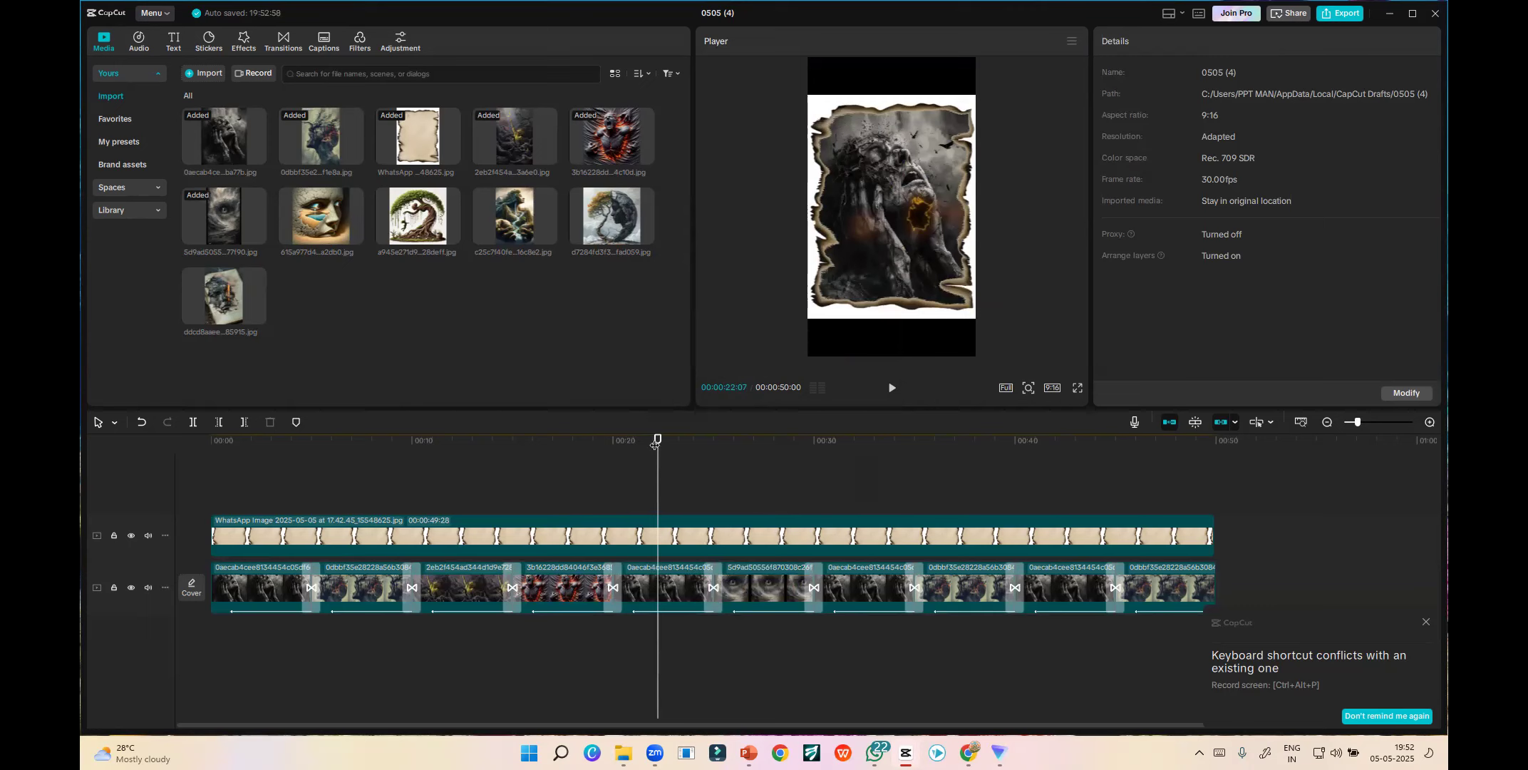
click(726, 465)
click(751, 471)
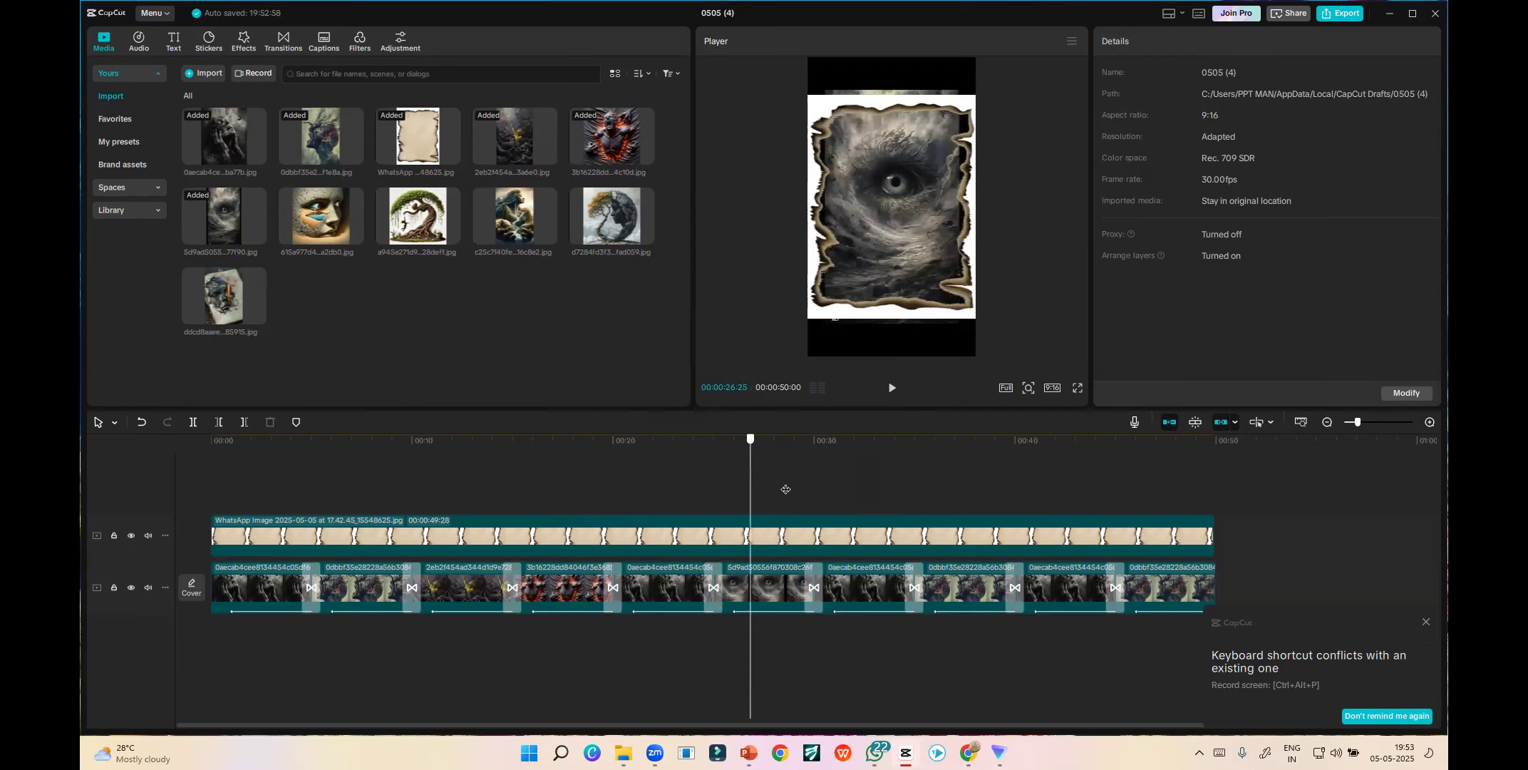